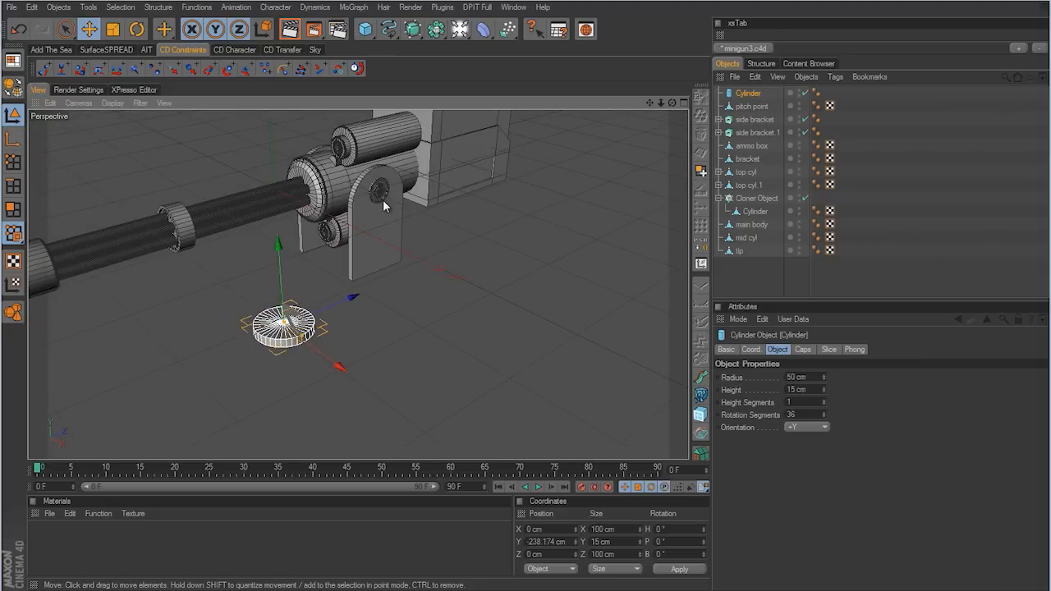
# Step: Move the flat cylinder back along Z to about 137.7 cm in the top view, beneath the gun body
pyautogui.keyDown('alt'); pyautogui.moveTo(421, 287); pyautogui.dragTo(192, 215); pyautogui.keyUp('alt')
pyautogui.keyDown('alt'); pyautogui.moveTo(438, 189); pyautogui.dragTo(482, 202); pyautogui.keyUp('alt')
pyautogui.middleClick(485, 198)
pyautogui.middleClick(492, 190)
pyautogui.moveTo(348, 279); pyautogui.dragTo(526, 303)
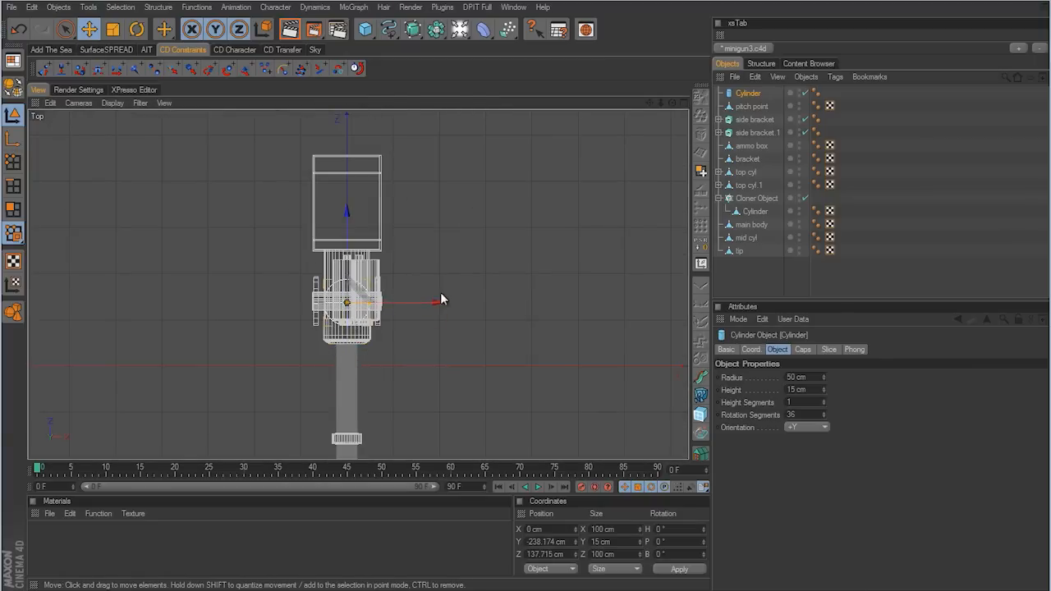
pyautogui.middleClick(262, 184)
pyautogui.middleClick(262, 184)
pyautogui.keyDown('alt'); pyautogui.moveTo(437, 254); pyautogui.dragTo(449, 234); pyautogui.keyUp('alt')
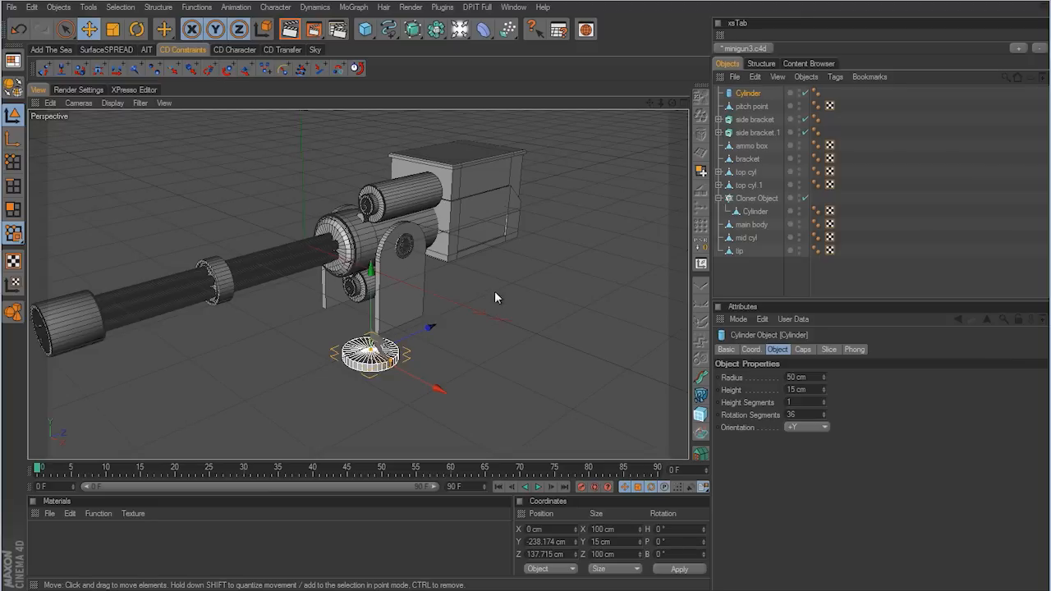
pyautogui.keyDown('alt'); pyautogui.moveTo(495, 297); pyautogui.dragTo(524, 310); pyautogui.keyUp('alt')
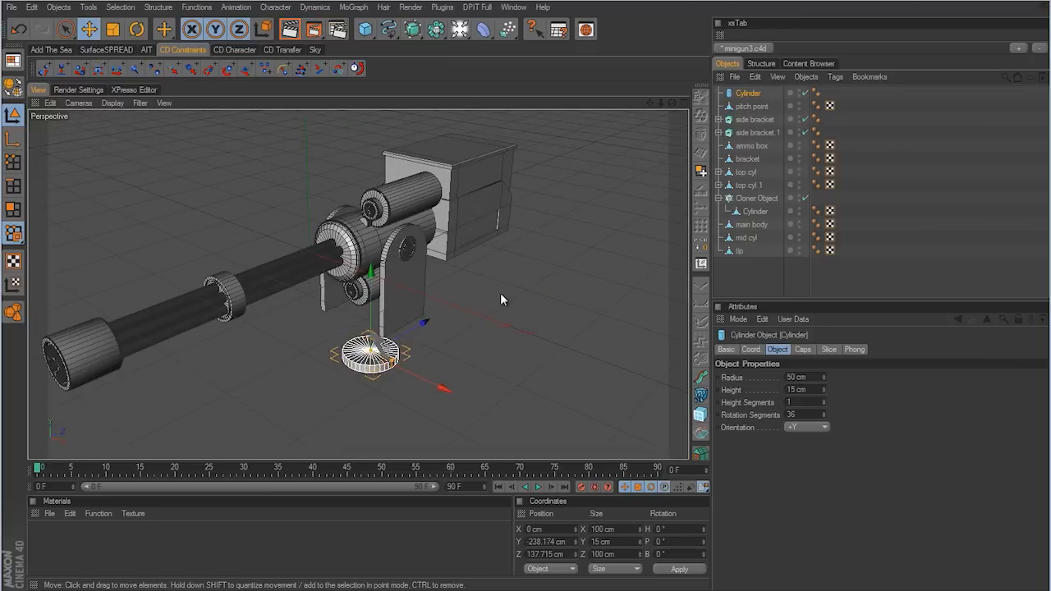
# Step: Align the cylinder to the pitch point by nesting it under that object, resetting its PSR and taking it back out
pyautogui.click(737, 108)
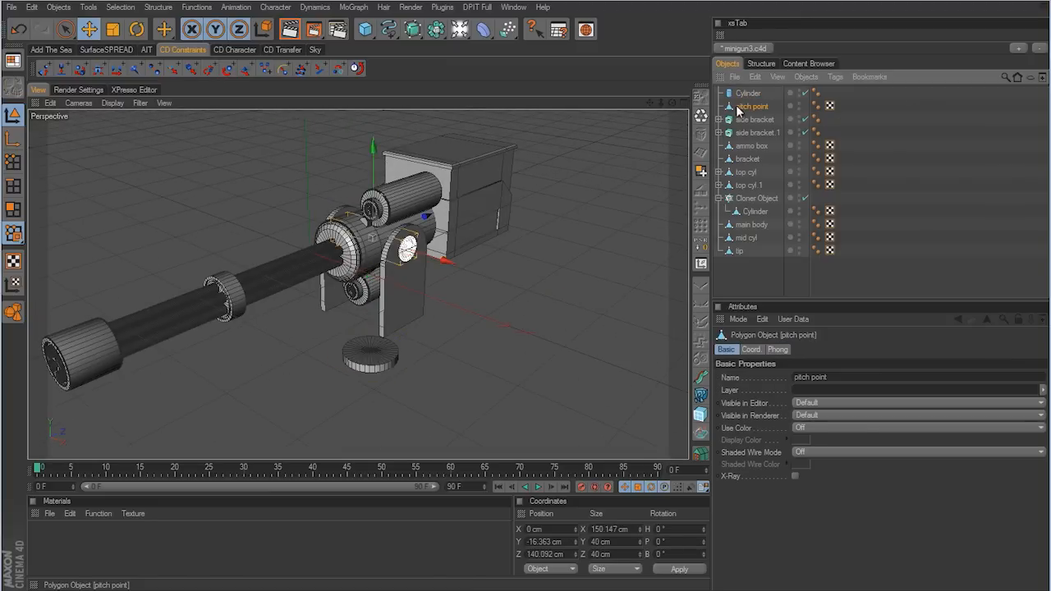
pyautogui.click(748, 94)
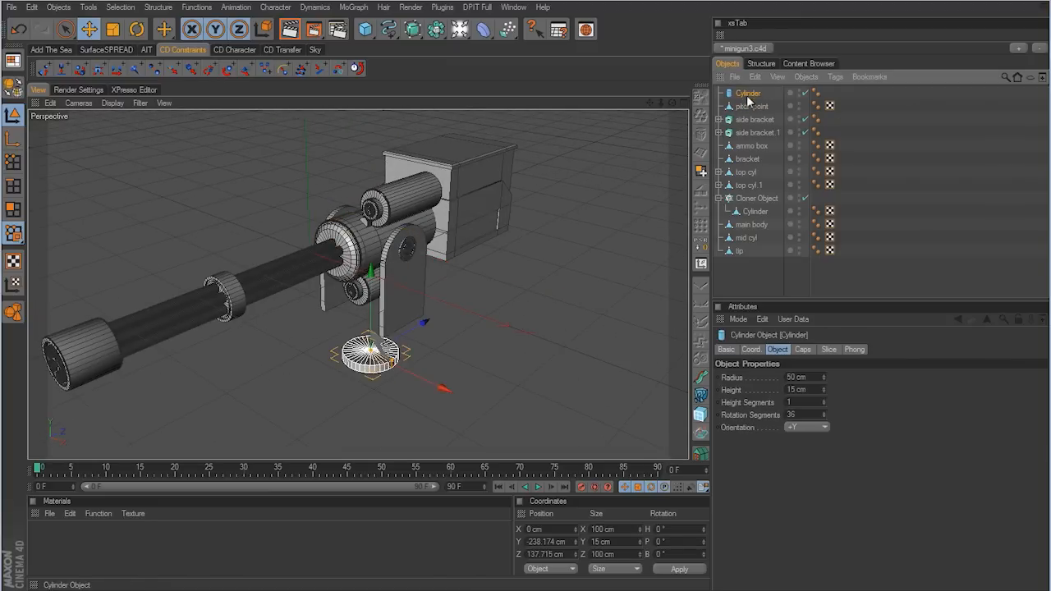
pyautogui.moveTo(748, 95); pyautogui.dragTo(748, 108)
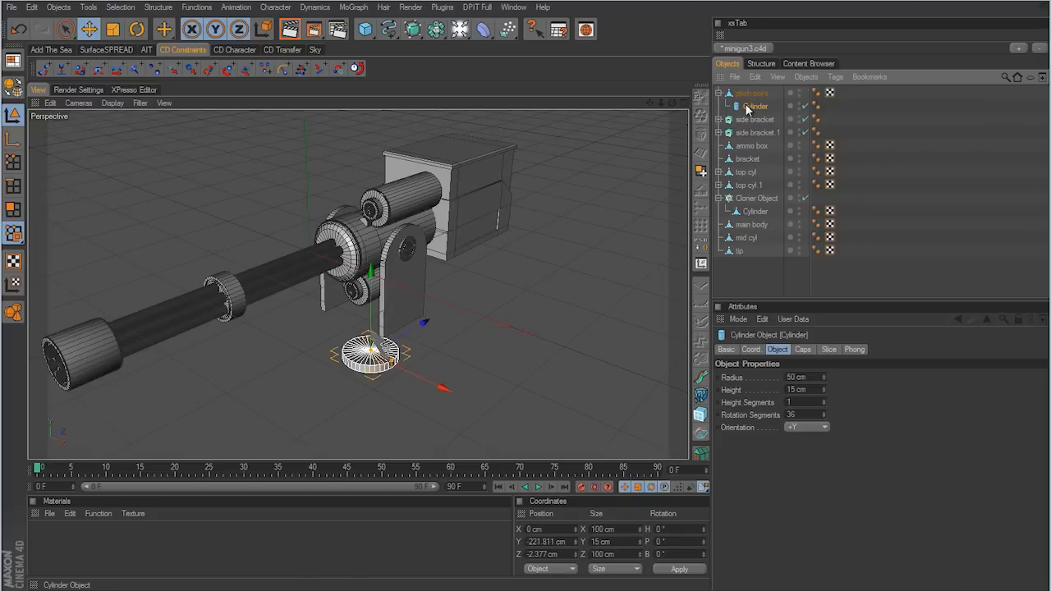
pyautogui.click(700, 250)
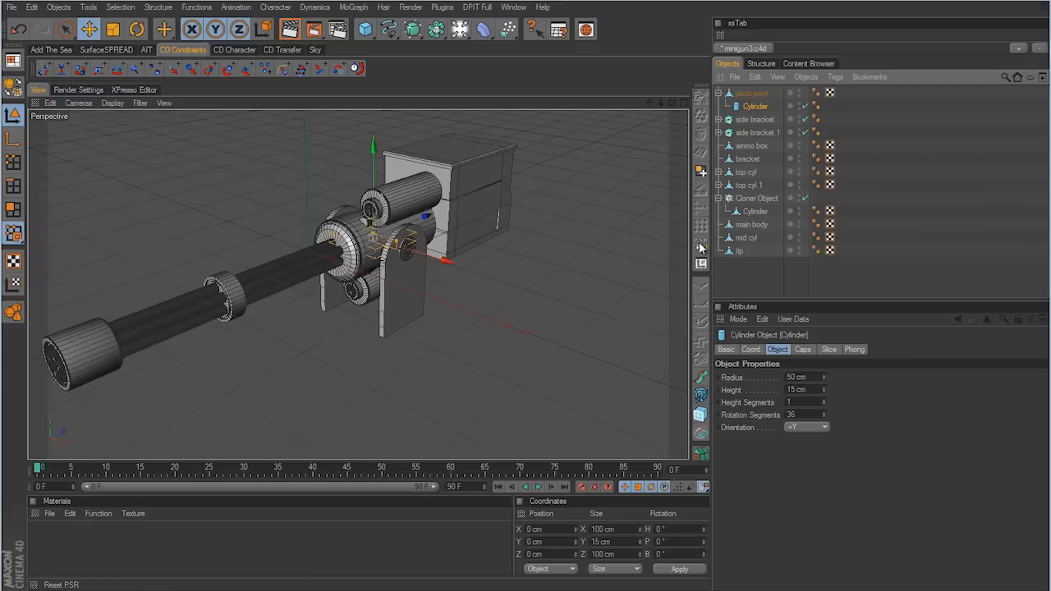
pyautogui.click(274, 7)
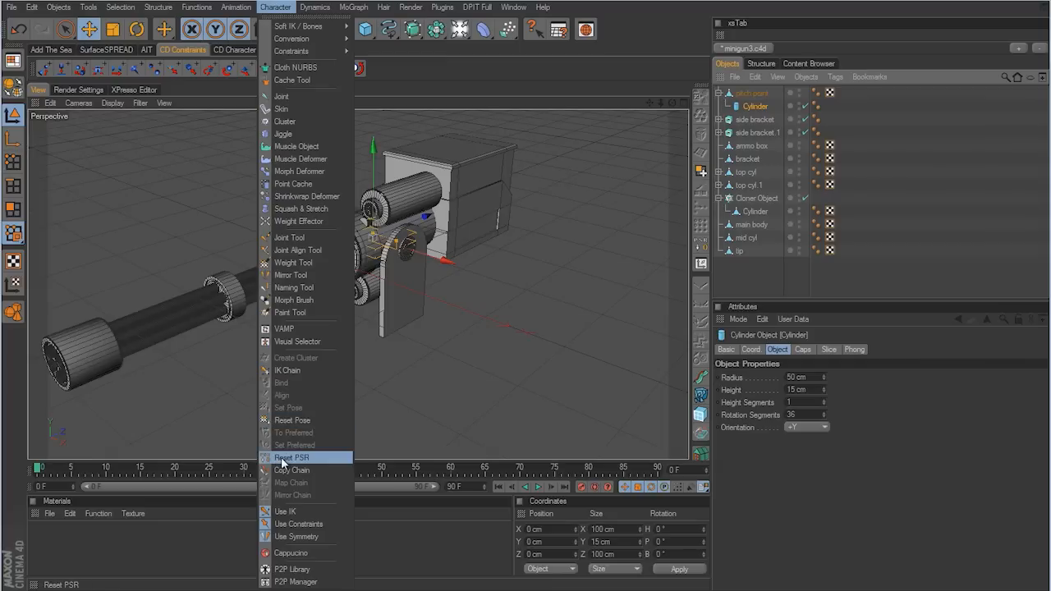
pyautogui.click(316, 463)
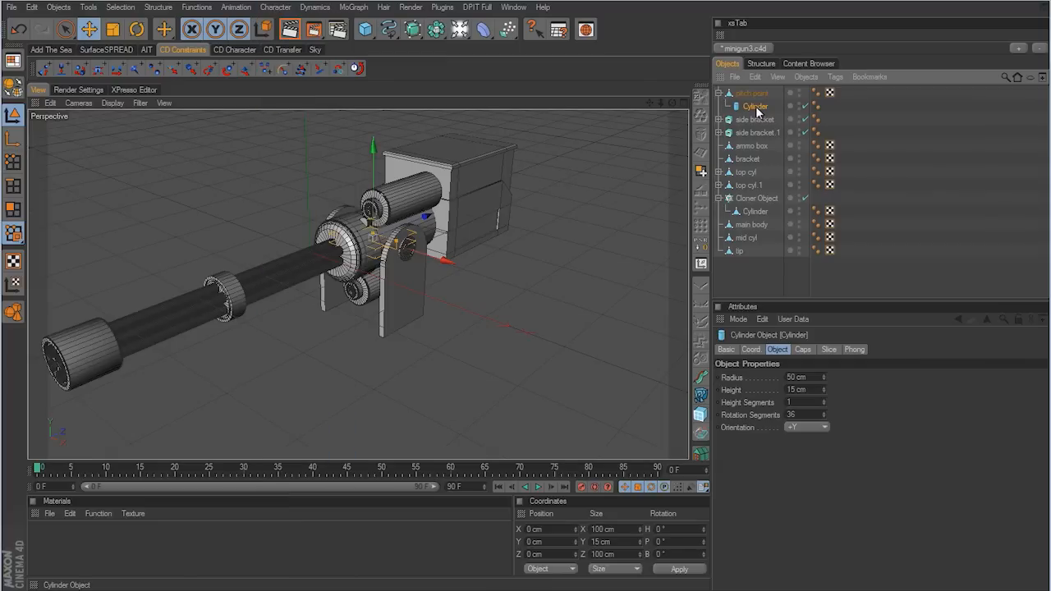
pyautogui.moveTo(757, 108); pyautogui.dragTo(754, 88)
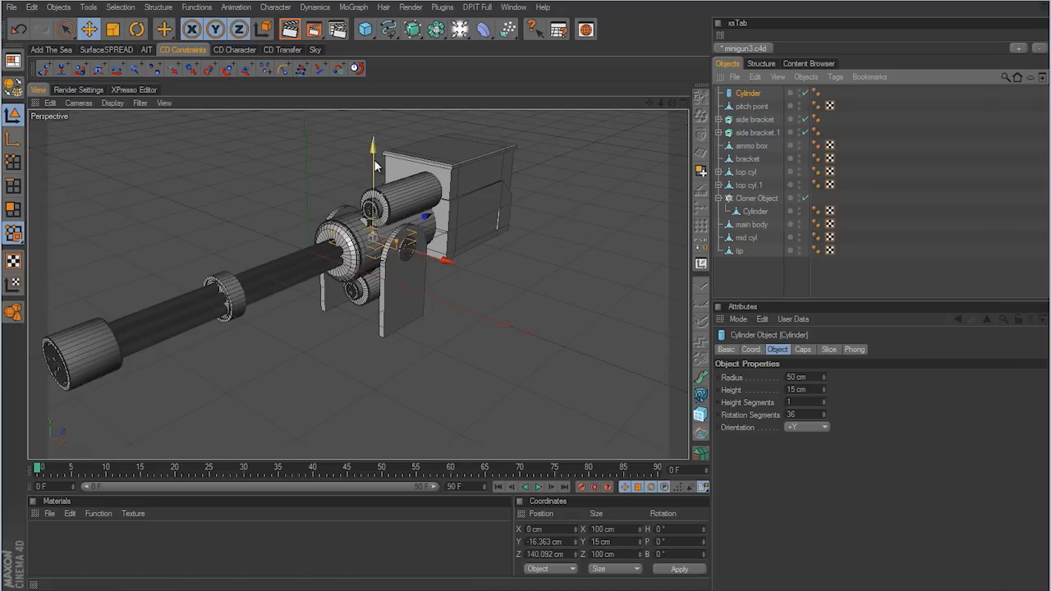
# Step: Lower the cylinder to about Y -163.4 cm so that its top meets the lower ends of the side brackets
pyautogui.moveTo(525, 303); pyautogui.dragTo(538, 317)
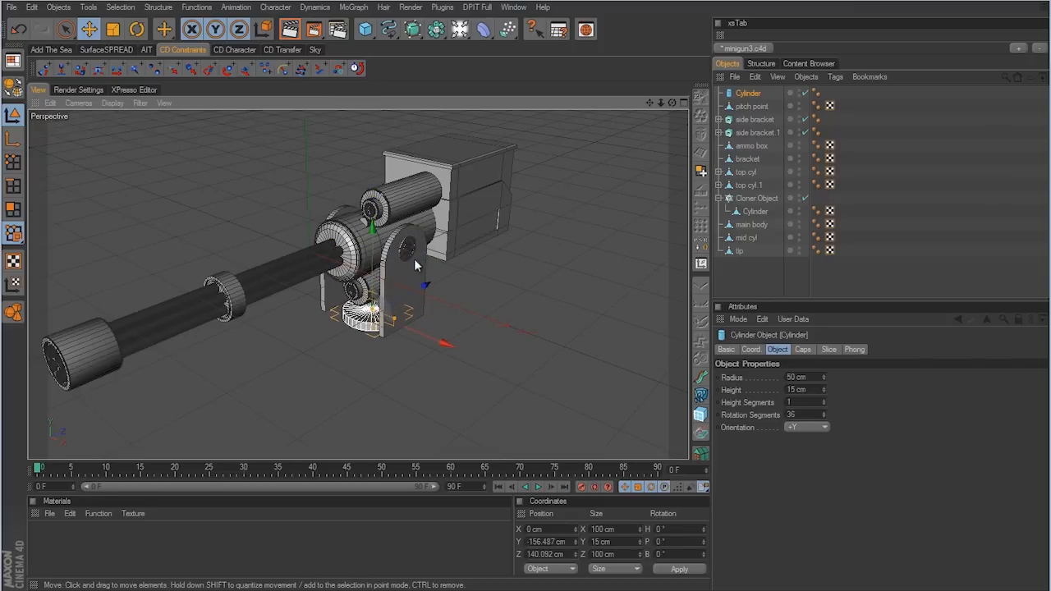
pyautogui.middleClick(507, 280)
pyautogui.middleClick(524, 378)
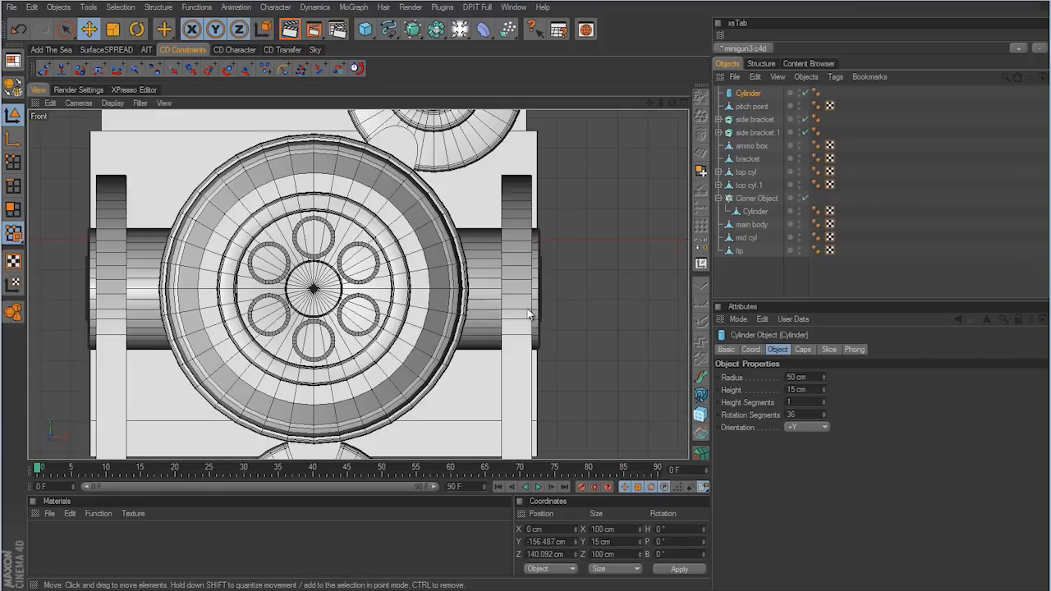
pyautogui.scroll(-4, 525, 304)
pyautogui.keyDown('alt'); pyautogui.moveTo(526, 304); pyautogui.dragTo(551, 98, button='middle'); pyautogui.keyUp('alt')
pyautogui.scroll(4, 526, 304)
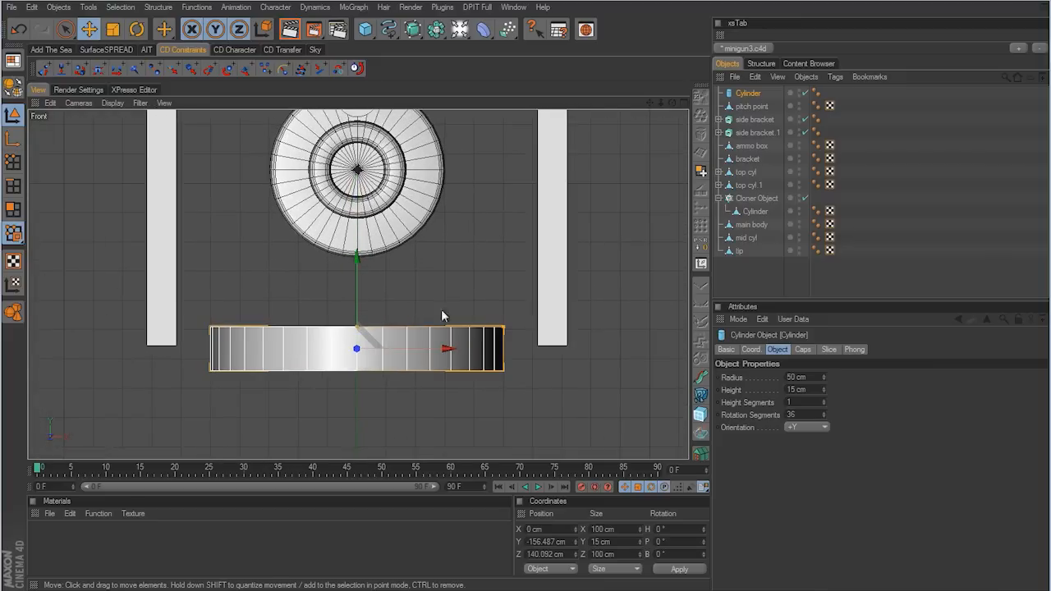
pyautogui.moveTo(525, 304); pyautogui.dragTo(525, 304)
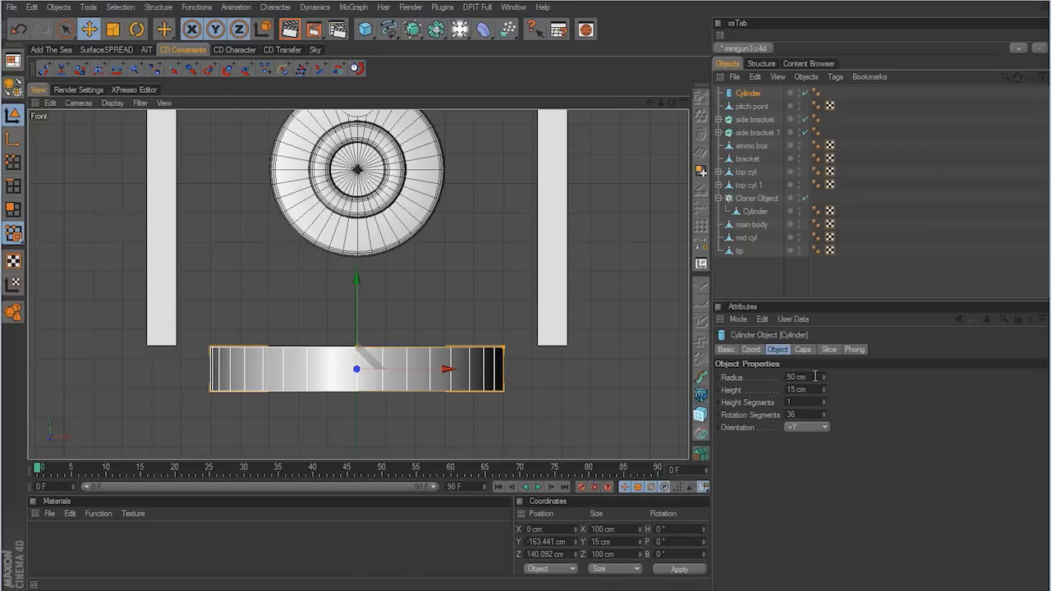
# Step: Enlarge the base cylinder's radius to 90 cm so that it extends beyond both side brackets
pyautogui.moveTo(824, 378); pyautogui.dragTo(823, 376)
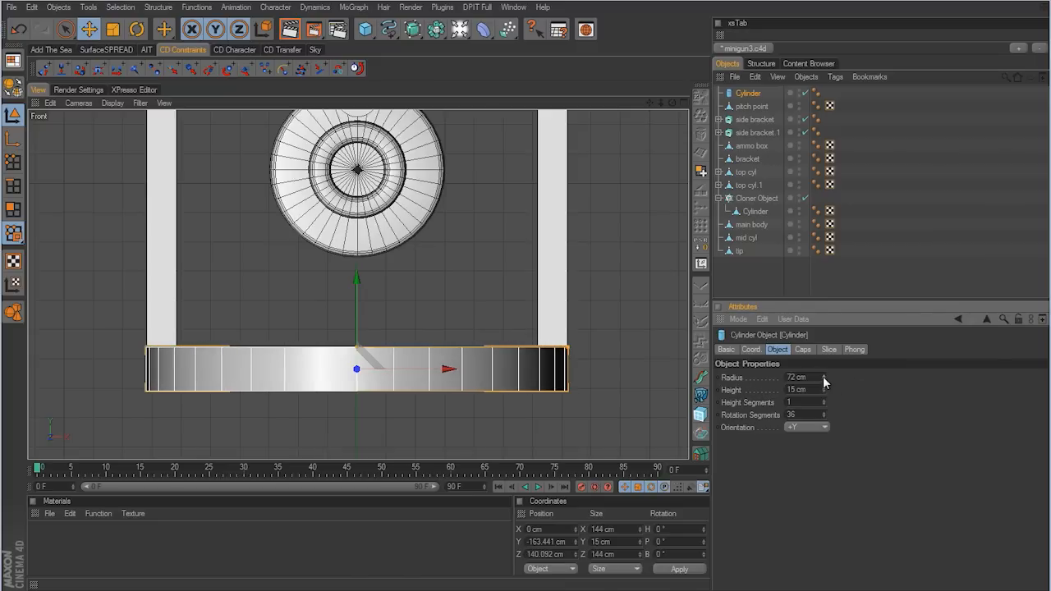
pyautogui.middleClick(391, 250)
pyautogui.middleClick(270, 193)
pyautogui.keyDown('alt'); pyautogui.moveTo(527, 305); pyautogui.dragTo(525, 258, button='middle'); pyautogui.keyUp('alt')
pyautogui.keyDown('alt'); pyautogui.moveTo(526, 304); pyautogui.dragTo(482, 310, button='right'); pyautogui.keyUp('alt')
pyautogui.keyDown('alt'); pyautogui.moveTo(483, 309); pyautogui.dragTo(526, 303); pyautogui.keyUp('alt')
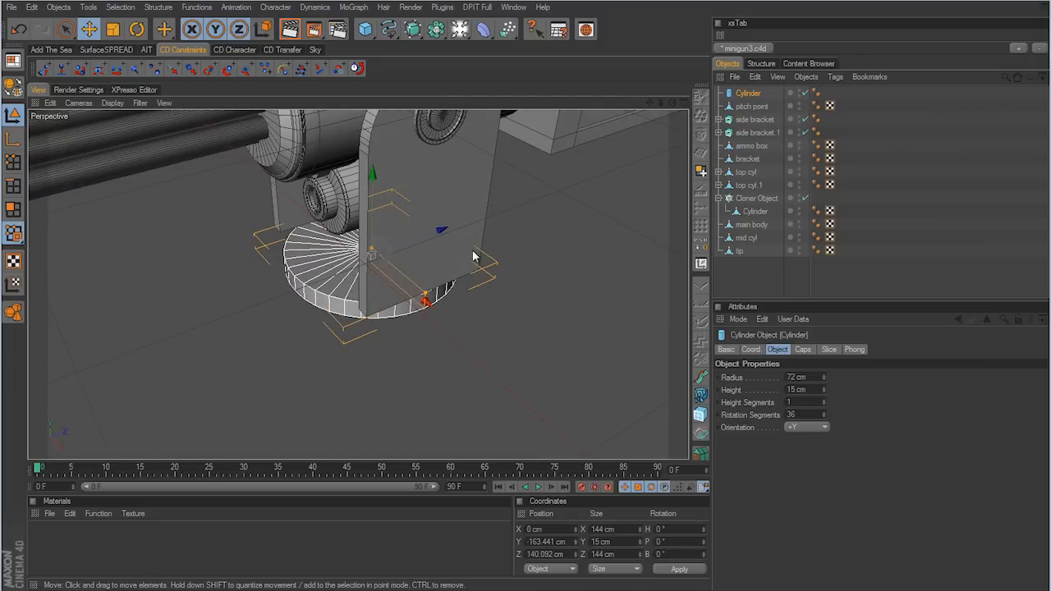
pyautogui.keyDown('alt'); pyautogui.moveTo(466, 160); pyautogui.dragTo(476, 208, button='middle'); pyautogui.keyUp('alt')
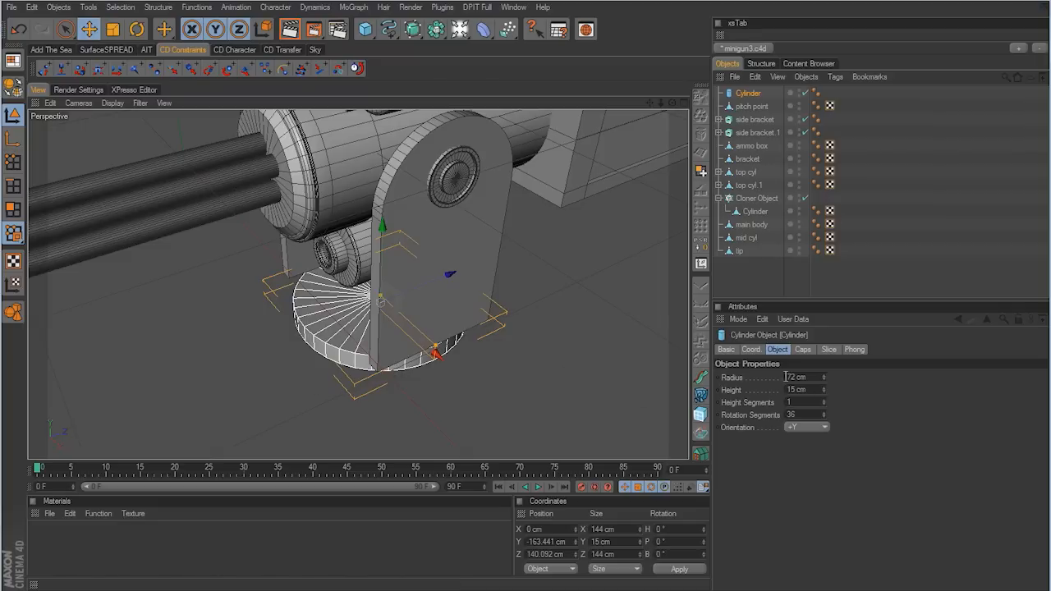
pyautogui.keyDown('alt'); pyautogui.moveTo(521, 333); pyautogui.dragTo(523, 303); pyautogui.keyUp('alt')
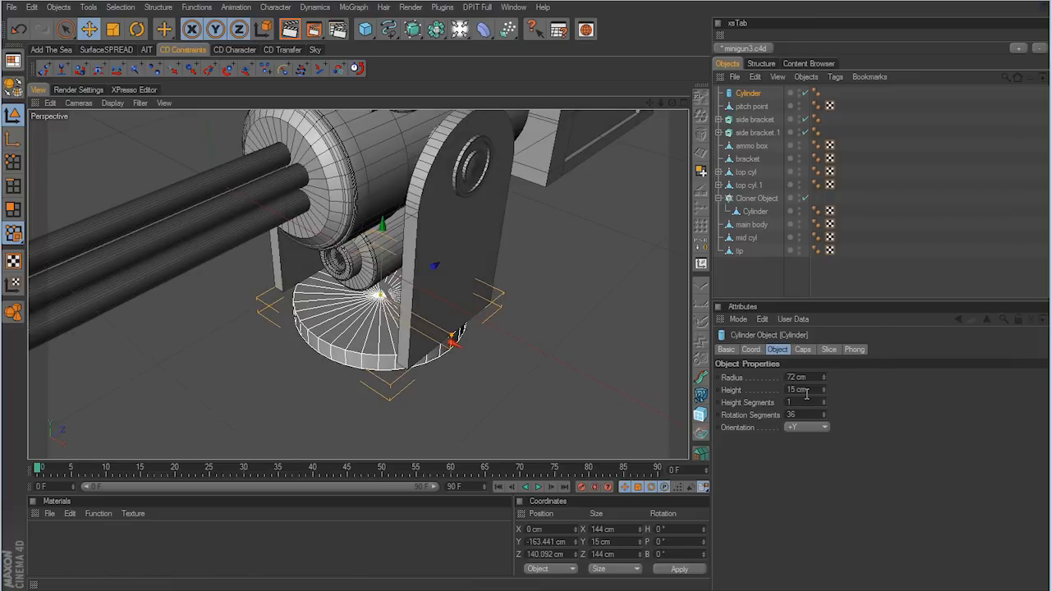
pyautogui.moveTo(824, 375); pyautogui.dragTo(823, 375)
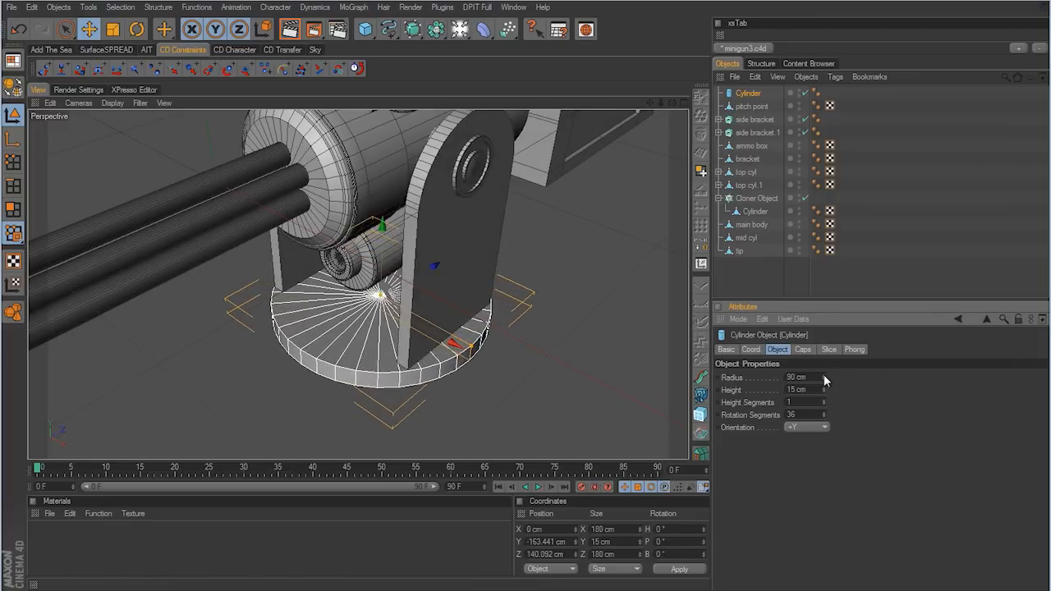
# Step: Set the base cylinder's rotation segments to 50 and convert it to an editable polygon object
pyautogui.moveTo(525, 312)
pyautogui.keyDown('alt'); pyautogui.mouseDown()
pyautogui.moveTo(521, 301)
pyautogui.moveTo(536, 308)
pyautogui.moveTo(526, 305)
pyautogui.moveTo(533, 353)
pyautogui.moveTo(525, 302)
pyautogui.moveTo(527, 312)
pyautogui.mouseUp(); pyautogui.keyUp('alt')
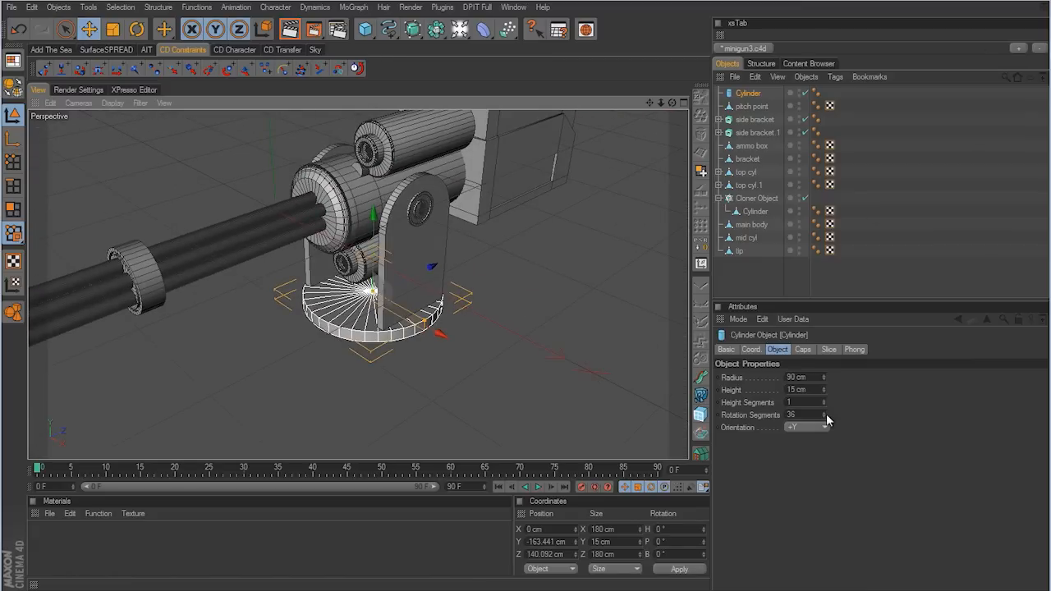
pyautogui.moveTo(826, 413); pyautogui.dragTo(826, 412)
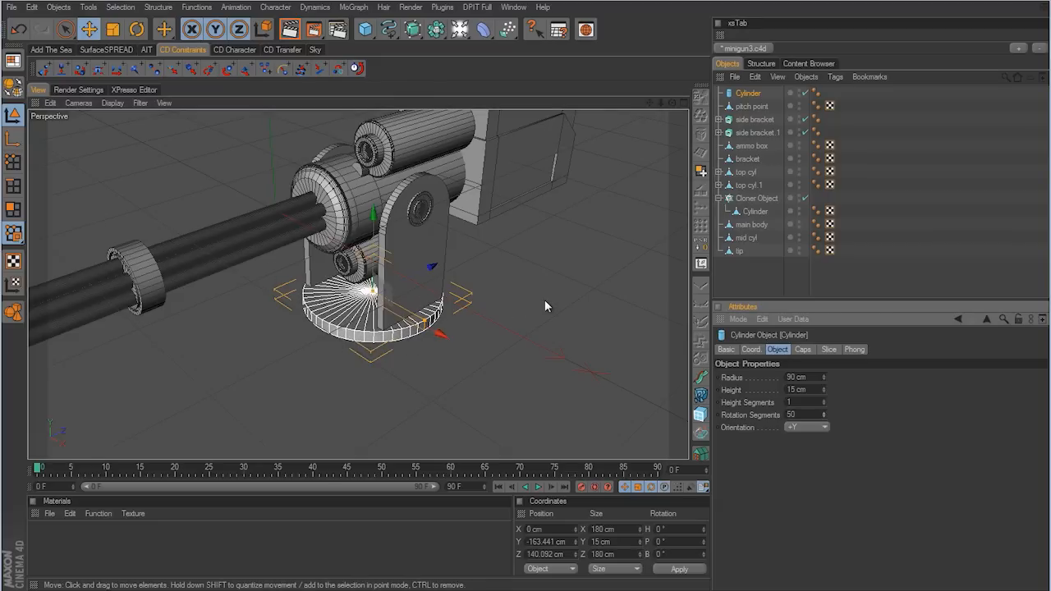
pyautogui.click(14, 86)
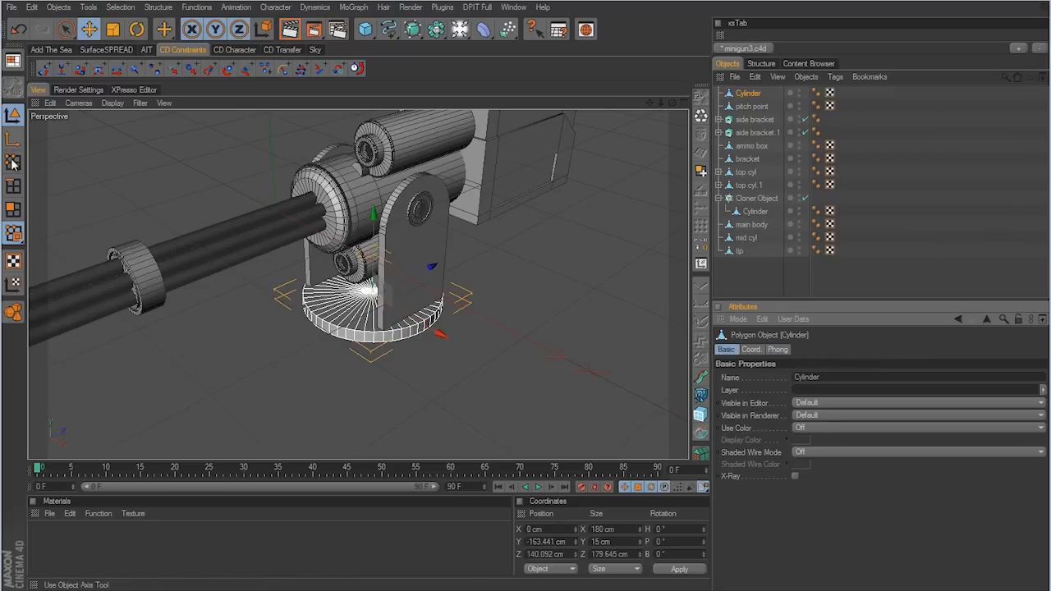
# Step: Optimize the base cylinder's points and set its Phong angle to 25°
pyautogui.click(12, 163)
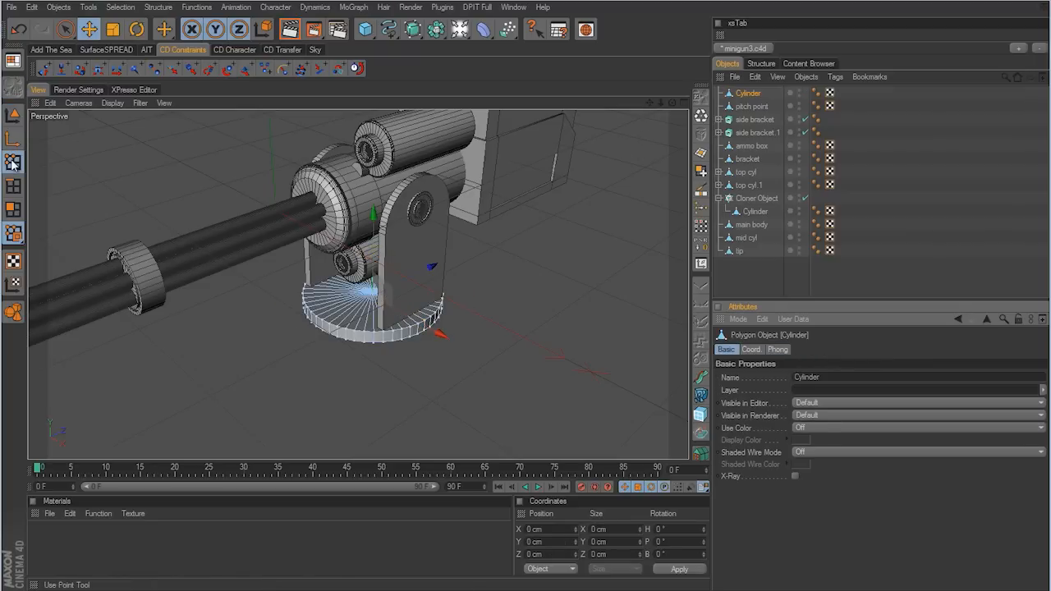
pyautogui.click(702, 119)
pyautogui.click(678, 149)
pyautogui.click(815, 93)
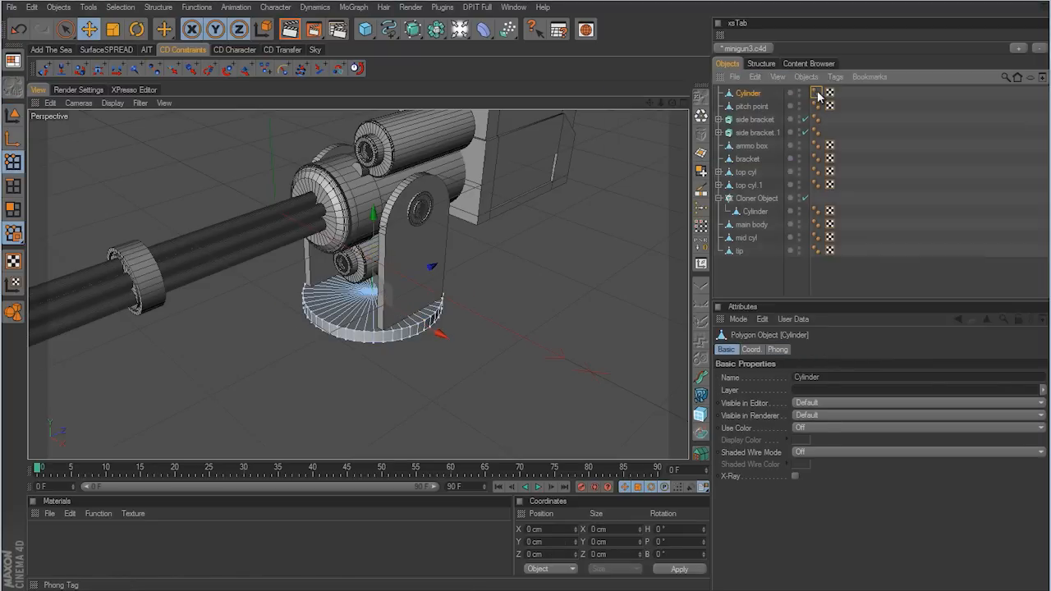
pyautogui.click(786, 390)
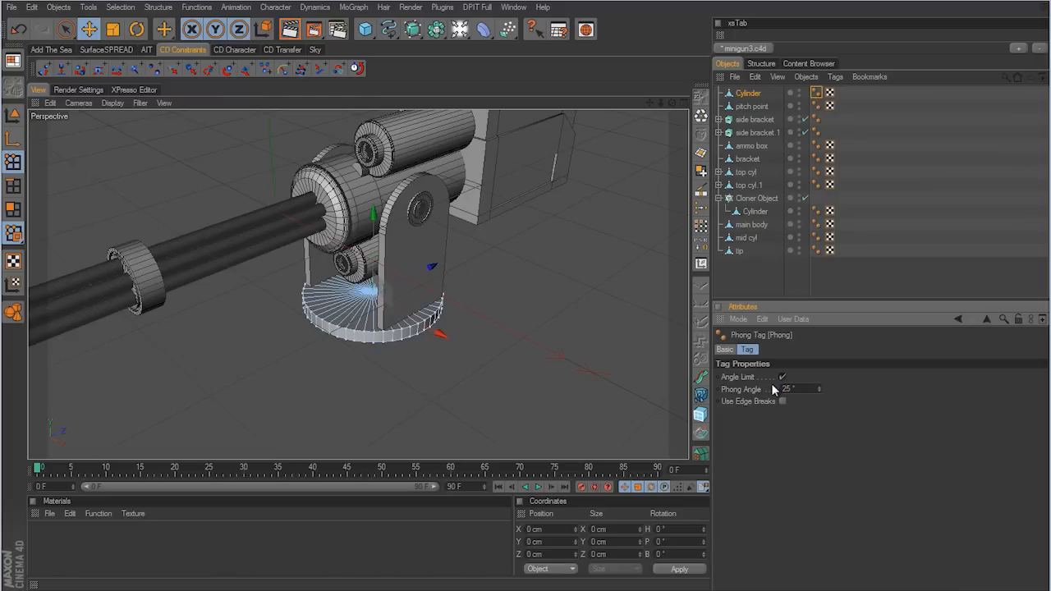
# Step: Select all polygons on the base cylinder's underside and inset them 16 cm with Extrude Inner
pyautogui.click(13, 209)
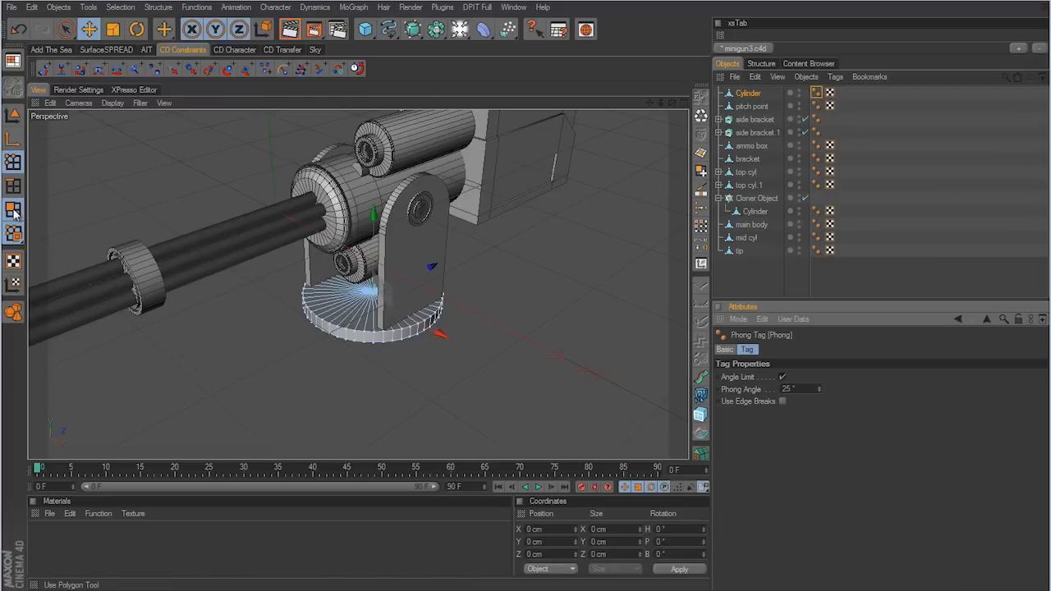
pyautogui.click(66, 30)
pyautogui.moveTo(525, 302)
pyautogui.keyDown('alt'); pyautogui.mouseDown()
pyautogui.moveTo(526, 383)
pyautogui.moveTo(517, 373)
pyautogui.moveTo(533, 307)
pyautogui.moveTo(468, 234)
pyautogui.moveTo(410, 200)
pyautogui.moveTo(359, 239)
pyautogui.moveTo(491, 261)
pyautogui.mouseUp(); pyautogui.keyUp('alt')
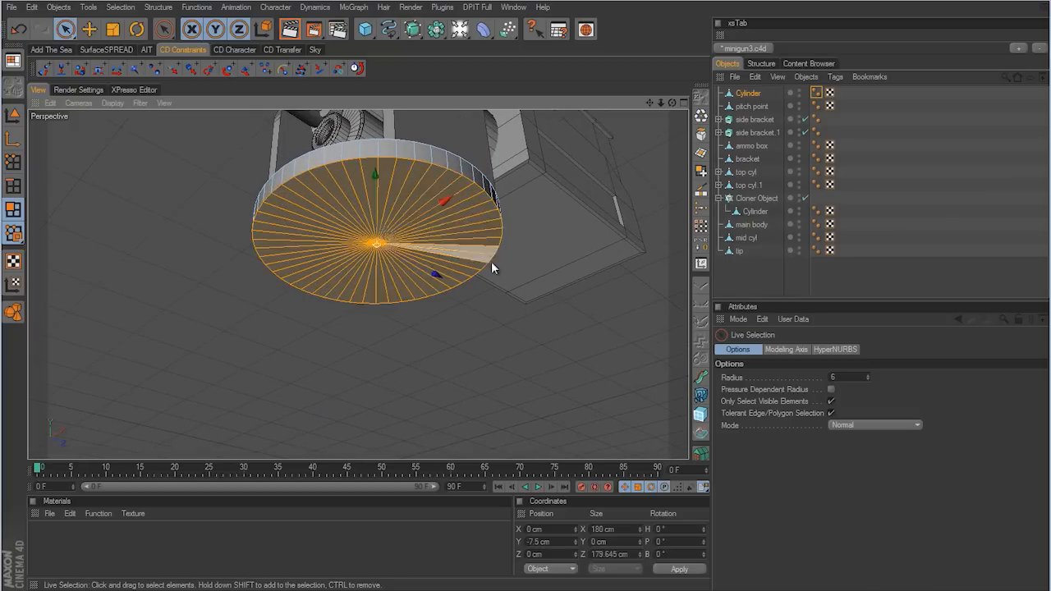
pyautogui.rightClick(563, 260)
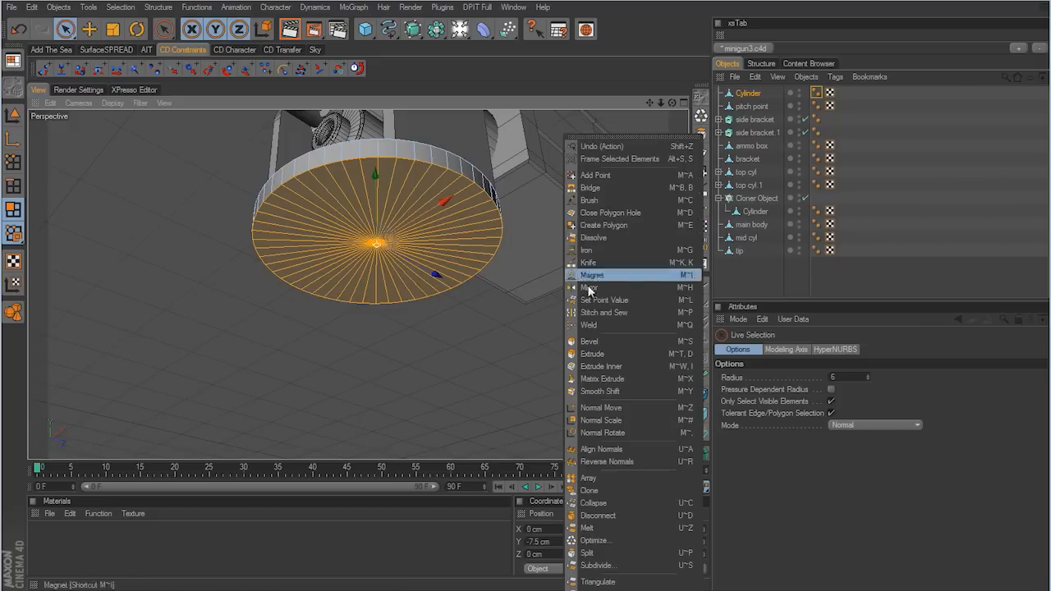
pyautogui.click(601, 367)
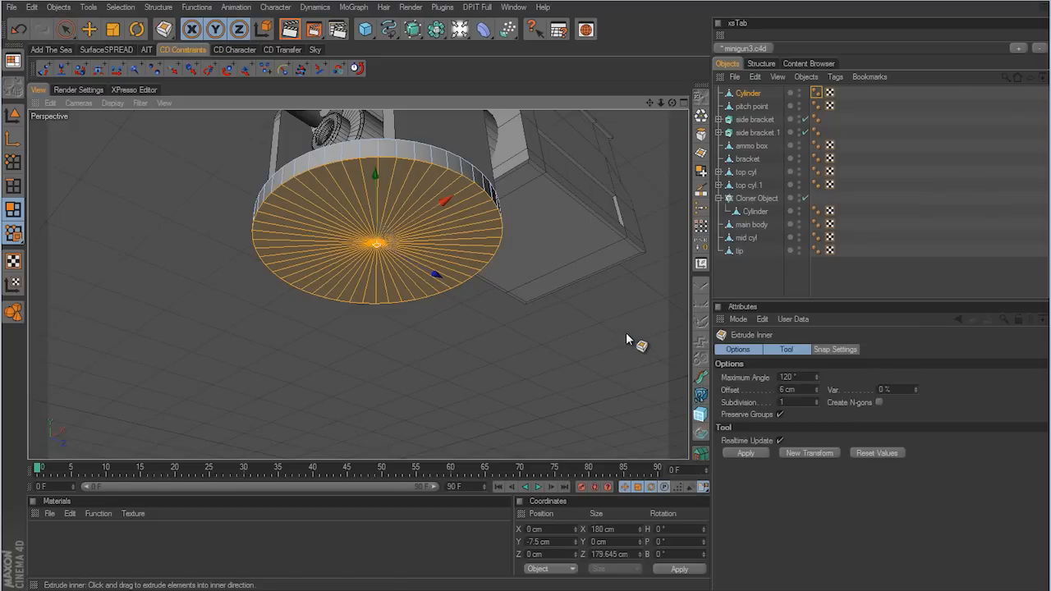
pyautogui.moveTo(626, 337)
pyautogui.mouseDown()
pyautogui.moveTo(530, 308)
pyautogui.moveTo(628, 336)
pyautogui.mouseUp()
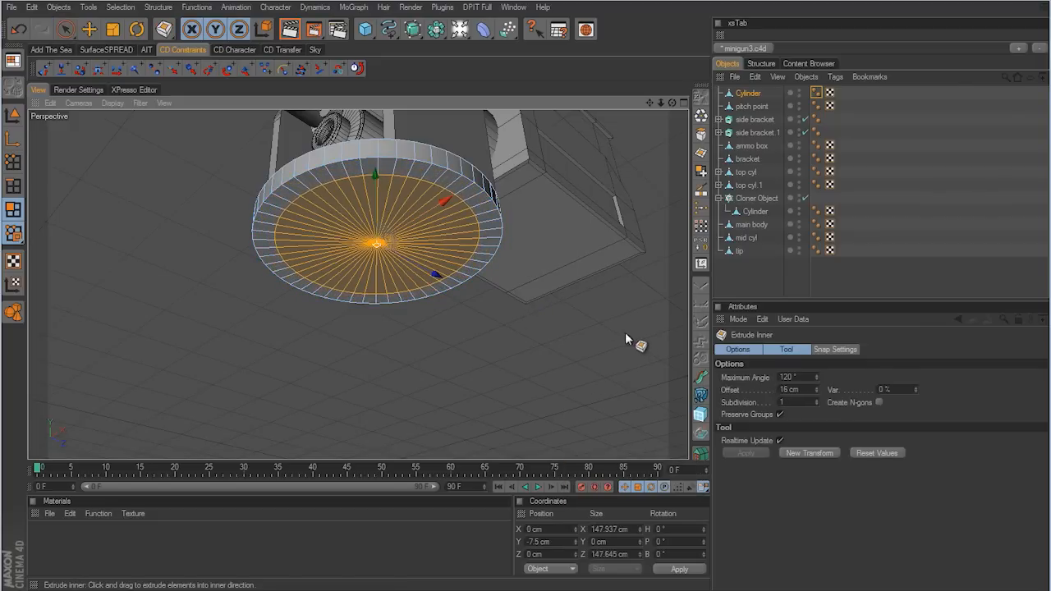
# Step: Extrude the inset underside polygons 15 cm downward to form a second, smaller disc
pyautogui.rightClick(564, 319)
pyautogui.click(589, 354)
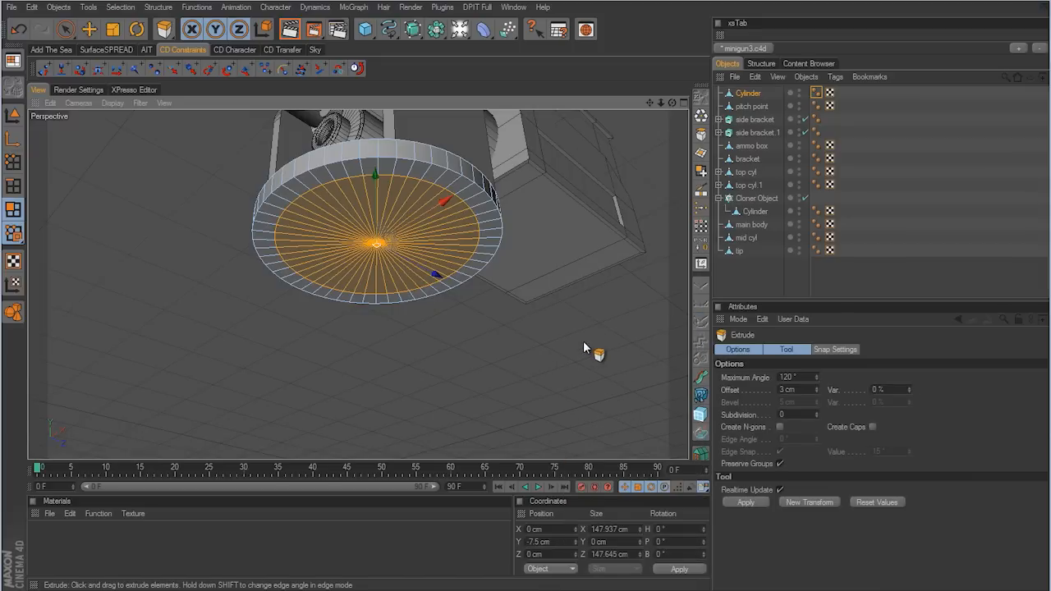
pyautogui.moveTo(526, 304); pyautogui.dragTo(527, 304)
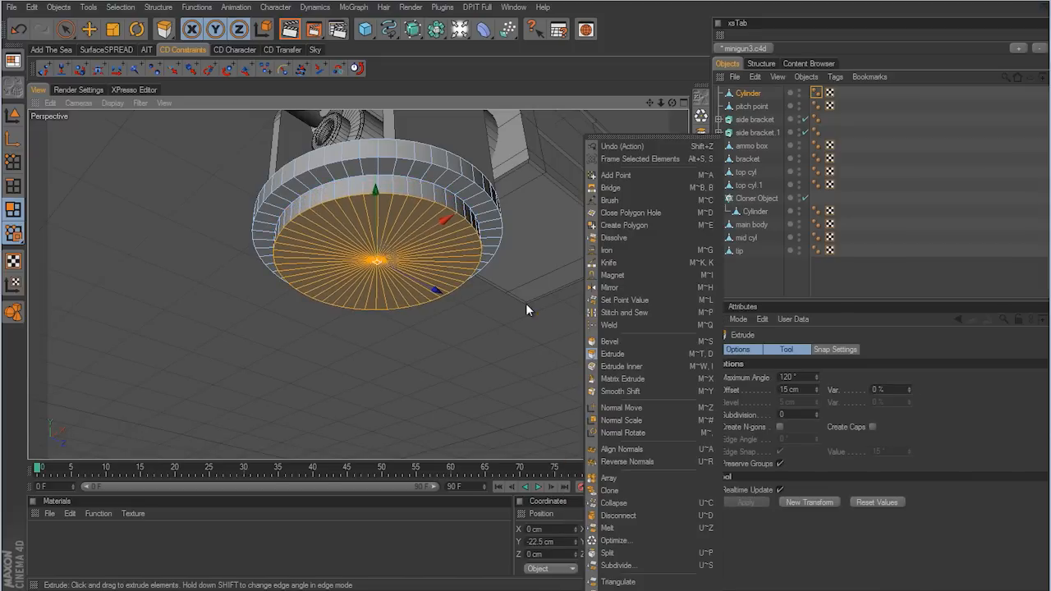
# Step: Inset the smaller disc's bottom polygons by 43.6 cm with Extrude Inner
pyautogui.rightClick(527, 304)
pyautogui.click(620, 366)
pyautogui.moveTo(621, 355); pyautogui.dragTo(526, 303)
# Step: Activate Extrude for the small central underside polygons and pull them straight down along Y by about 116 cm
pyautogui.rightClick(575, 303)
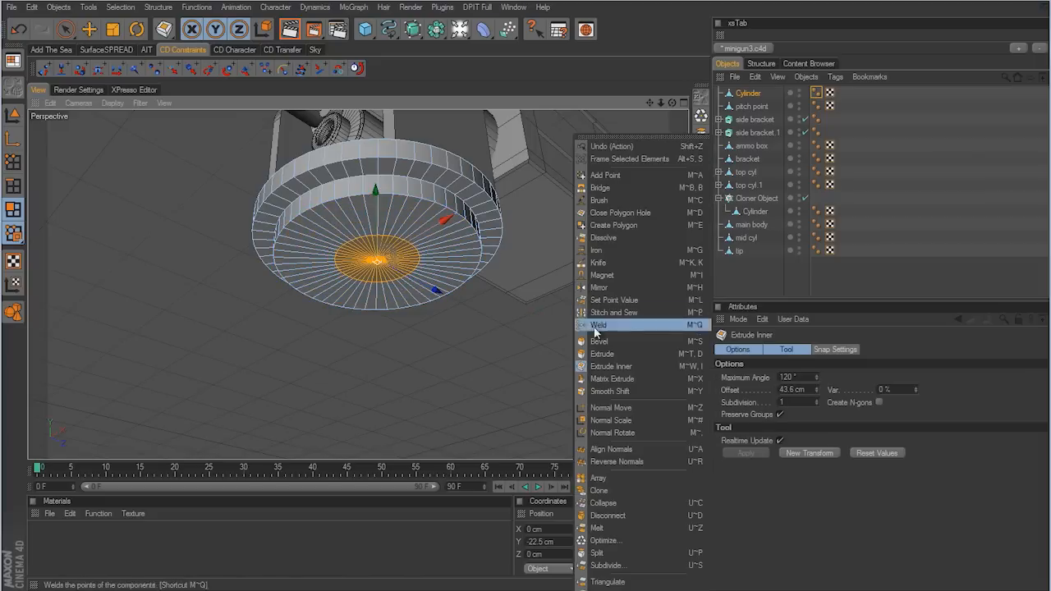
pyautogui.click(600, 354)
pyautogui.keyDown('alt'); pyautogui.moveTo(526, 304); pyautogui.dragTo(628, 293, button='right'); pyautogui.keyUp('alt')
pyautogui.keyDown('alt'); pyautogui.moveTo(628, 294); pyautogui.dragTo(525, 303); pyautogui.keyUp('alt')
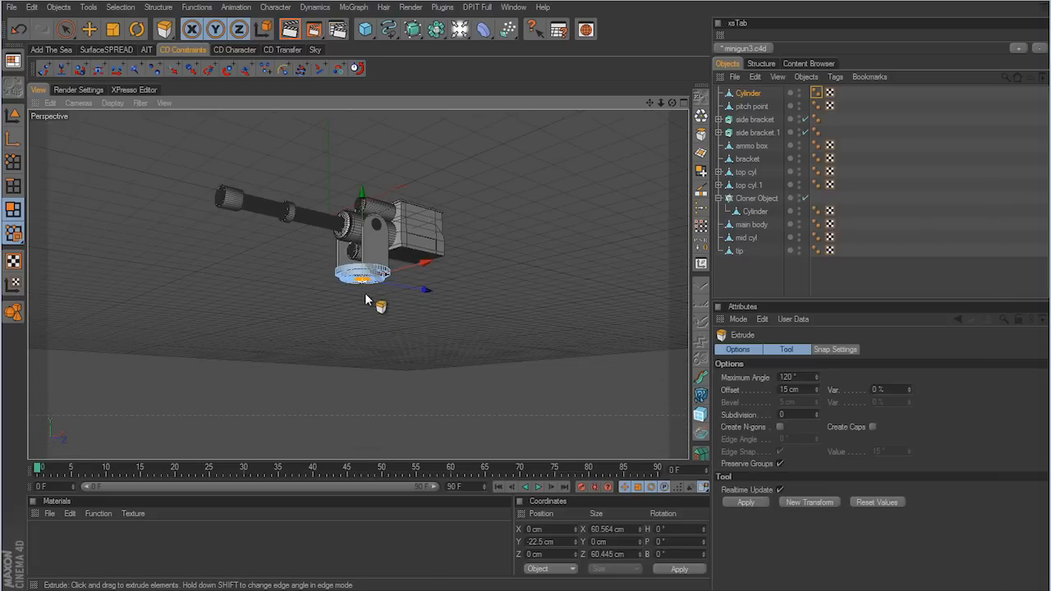
pyautogui.moveTo(363, 213); pyautogui.dragTo(363, 245)
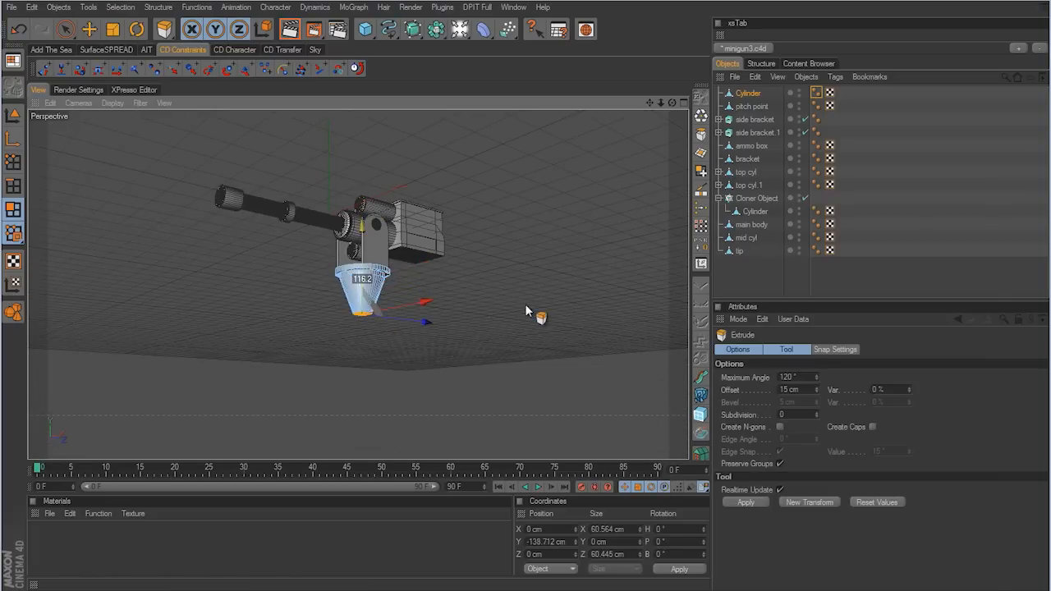
# Step: Extrude the small central underside polygons 17 cm, and pull them down along Y to about -301 cm to form a straight post
pyautogui.rightClick(490, 215)
pyautogui.click(516, 348)
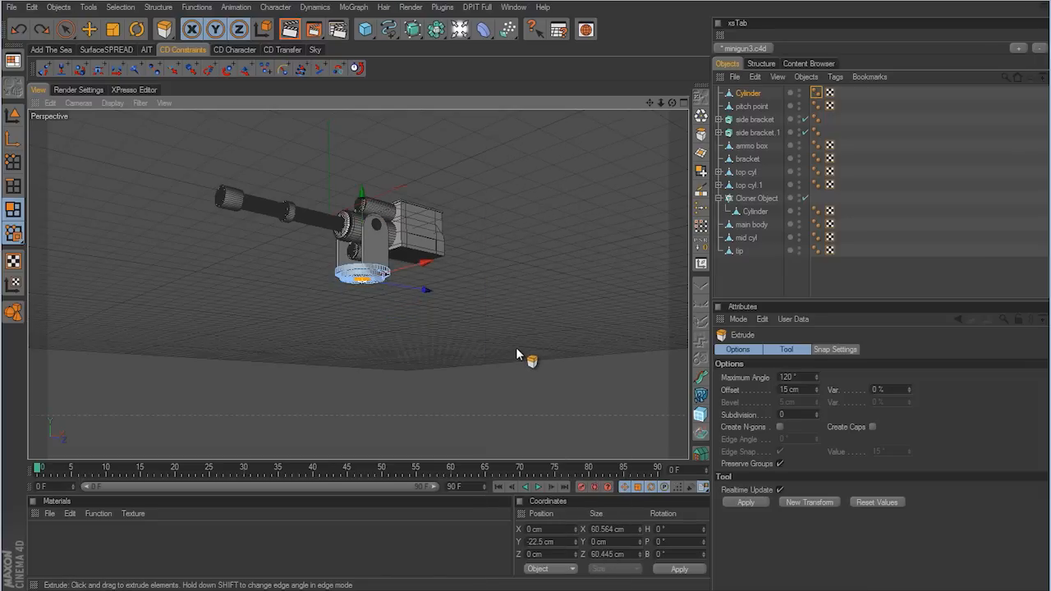
pyautogui.moveTo(516, 347); pyautogui.dragTo(530, 348)
pyautogui.moveTo(364, 200); pyautogui.dragTo(363, 276)
pyautogui.keyDown('alt'); pyautogui.moveTo(393, 211); pyautogui.dragTo(516, 171); pyautogui.keyUp('alt')
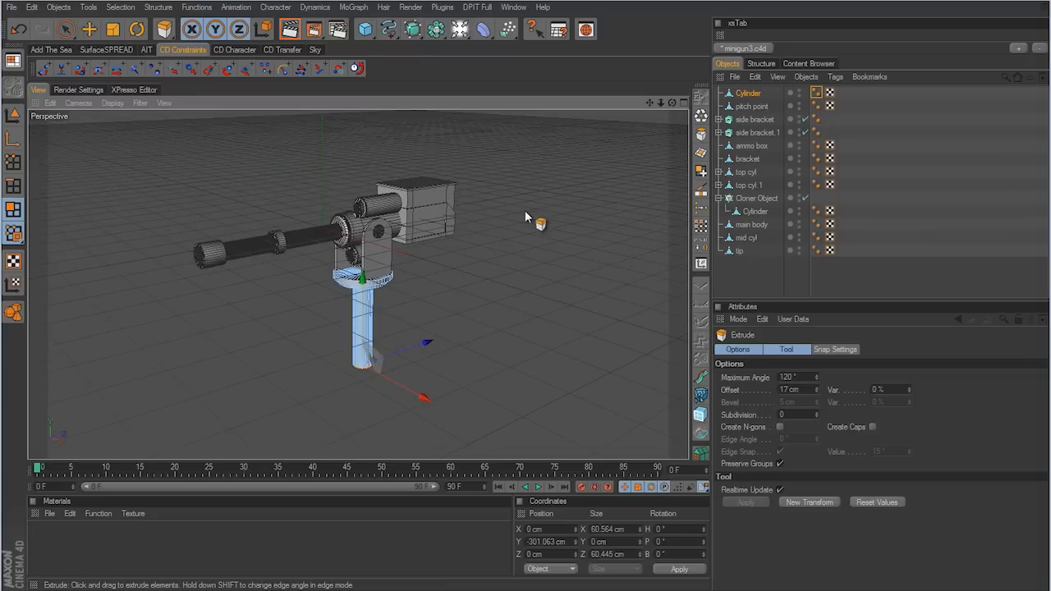
pyautogui.keyDown('alt'); pyautogui.moveTo(525, 210); pyautogui.dragTo(525, 304); pyautogui.keyUp('alt')
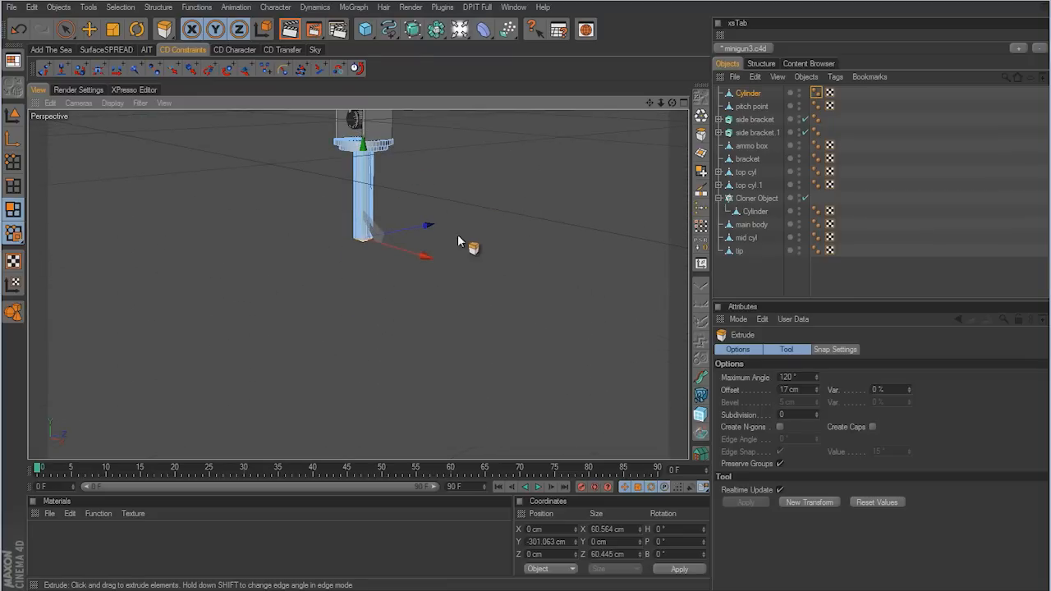
pyautogui.keyDown('alt'); pyautogui.moveTo(555, 154); pyautogui.dragTo(447, 279); pyautogui.keyUp('alt')
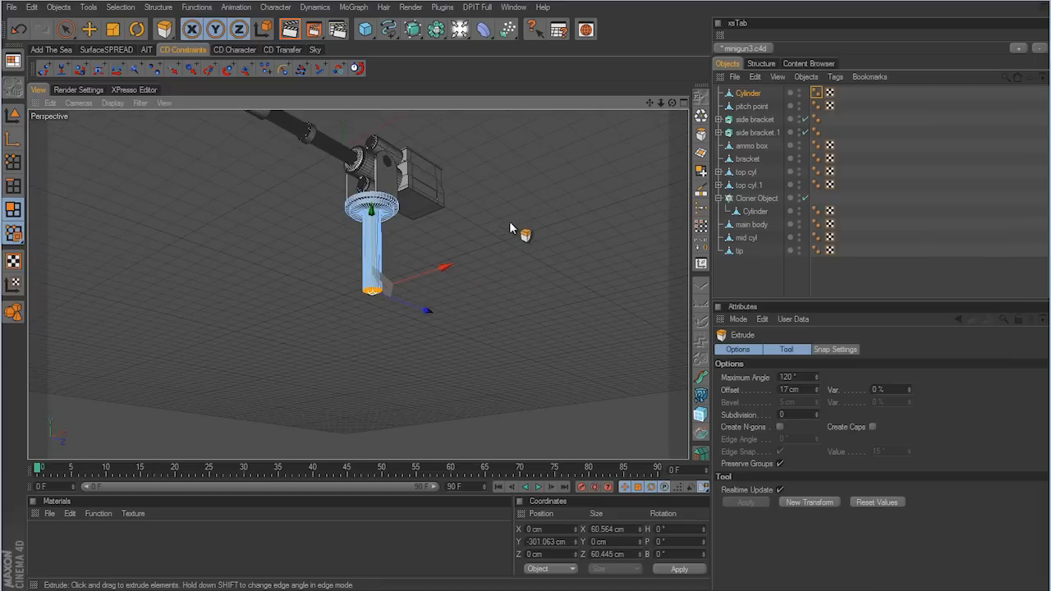
pyautogui.keyDown('alt'); pyautogui.moveTo(538, 177); pyautogui.dragTo(525, 303); pyautogui.keyUp('alt')
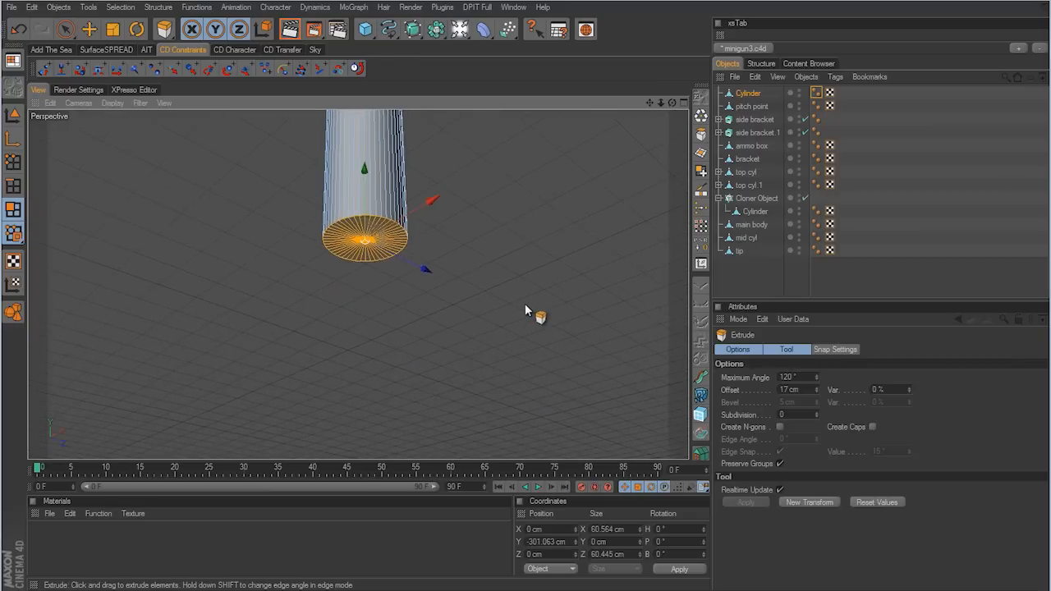
pyautogui.hotkey('ctrl', 'shift', 'a')
pyautogui.click(66, 29)
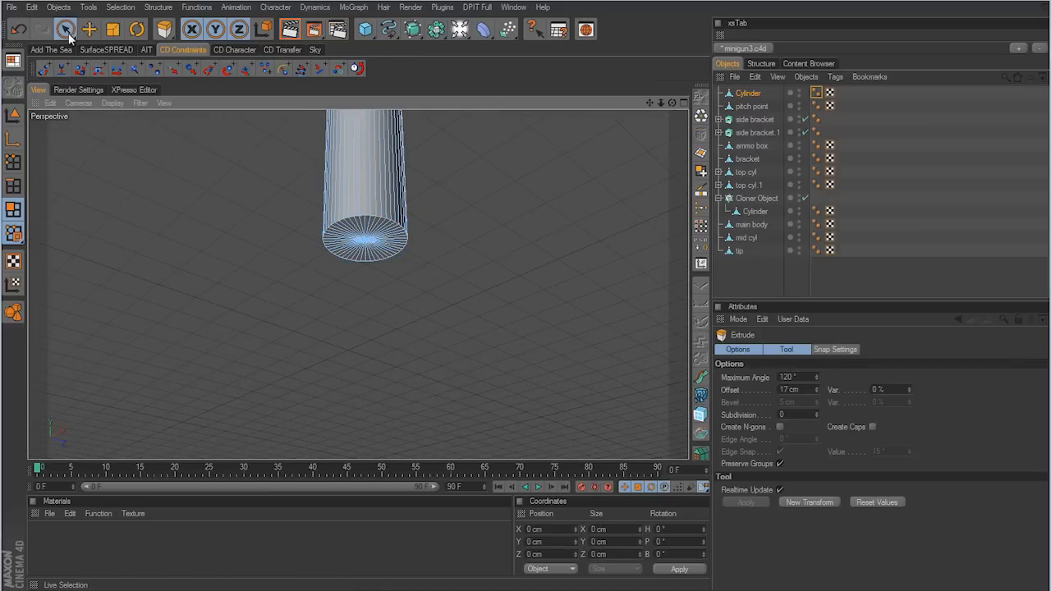
pyautogui.moveTo(375, 243)
pyautogui.mouseDown()
pyautogui.moveTo(337, 247)
pyautogui.moveTo(386, 248)
pyautogui.moveTo(378, 251)
pyautogui.mouseUp()
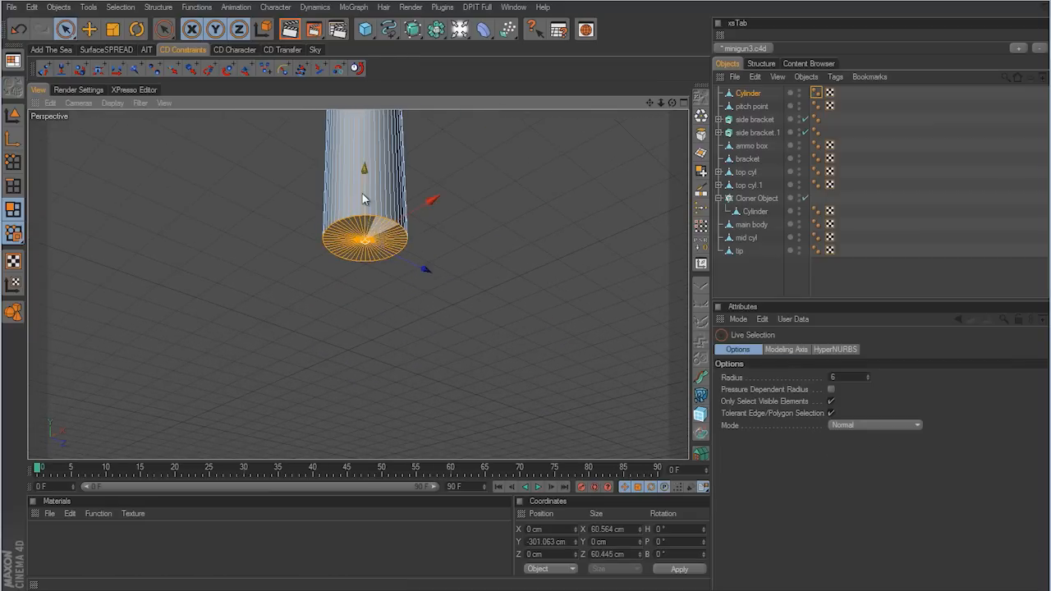
pyautogui.moveTo(527, 307)
pyautogui.mouseDown()
pyautogui.moveTo(526, 327)
pyautogui.moveTo(527, 305)
pyautogui.mouseUp()
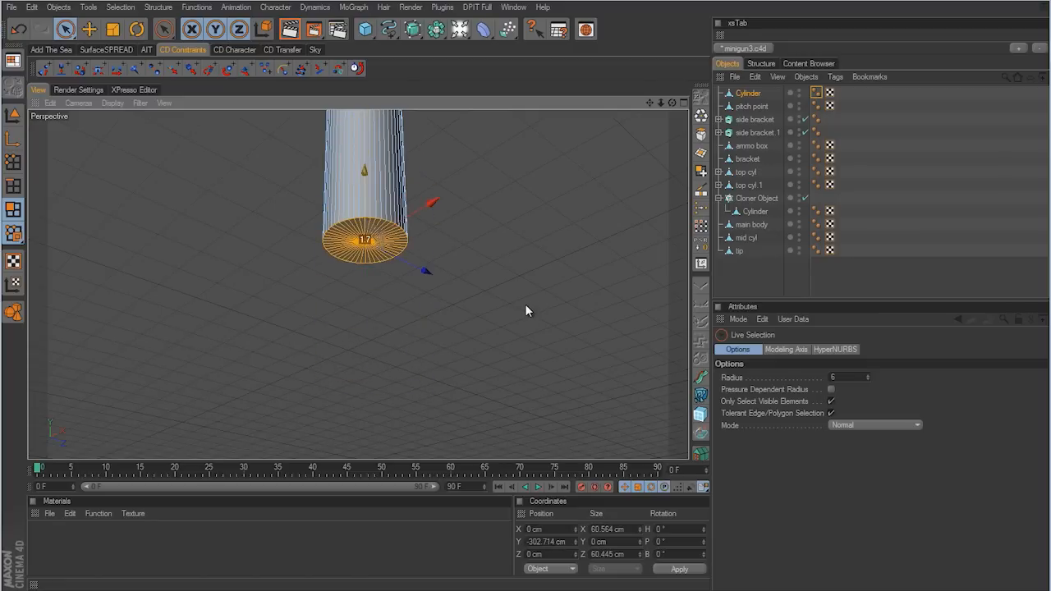
pyautogui.hotkey('ctrl', 'z')
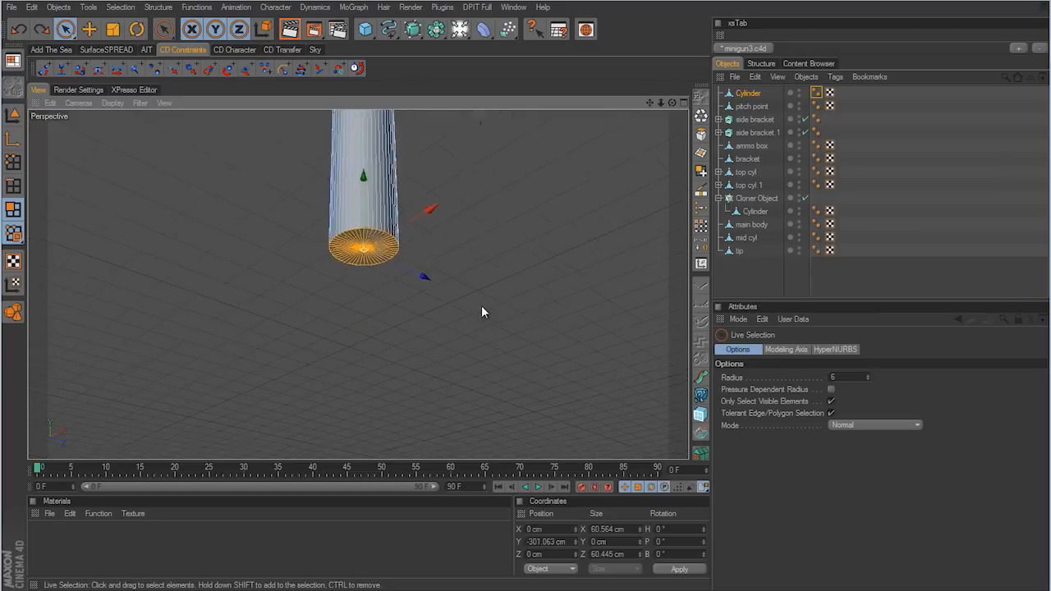
pyautogui.scroll(-3, 509, 316)
pyautogui.keyDown('alt'); pyautogui.moveTo(516, 313); pyautogui.dragTo(529, 309); pyautogui.keyUp('alt')
pyautogui.click(513, 174)
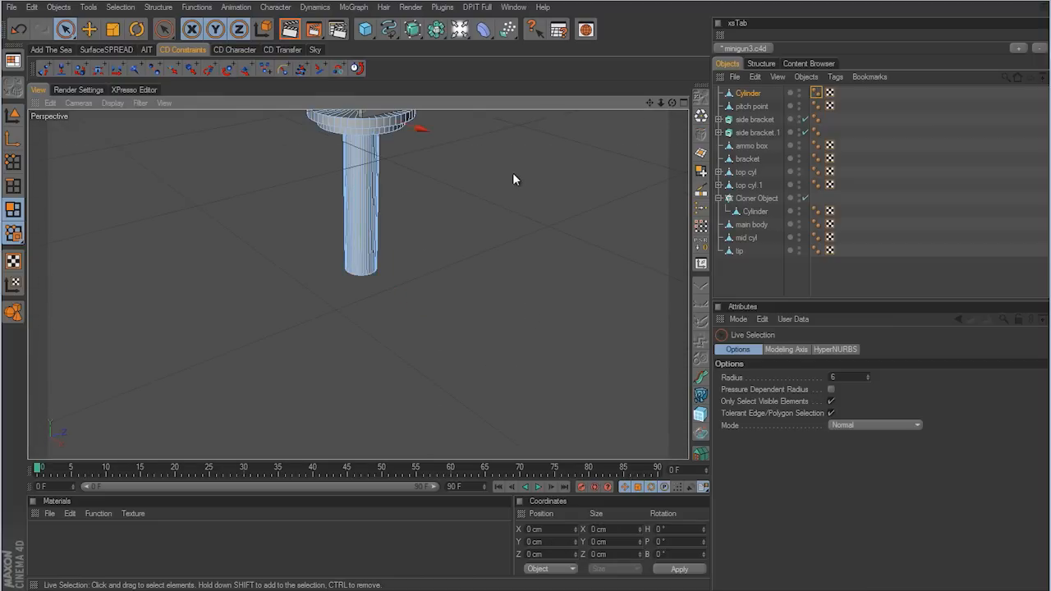
# Step: In edge mode, loop-select the upper disc's top and bottom outer edges plus the smaller disc's bottom outer edge
pyautogui.scroll(-3, 513, 173)
pyautogui.keyDown('alt'); pyautogui.moveTo(513, 173); pyautogui.dragTo(528, 335, button='middle'); pyautogui.keyUp('alt')
pyautogui.moveTo(516, 179)
pyautogui.keyDown('alt'); pyautogui.mouseDown()
pyautogui.moveTo(526, 307)
pyautogui.moveTo(580, 309)
pyautogui.moveTo(519, 307)
pyautogui.moveTo(509, 175)
pyautogui.mouseUp(); pyautogui.keyUp('alt')
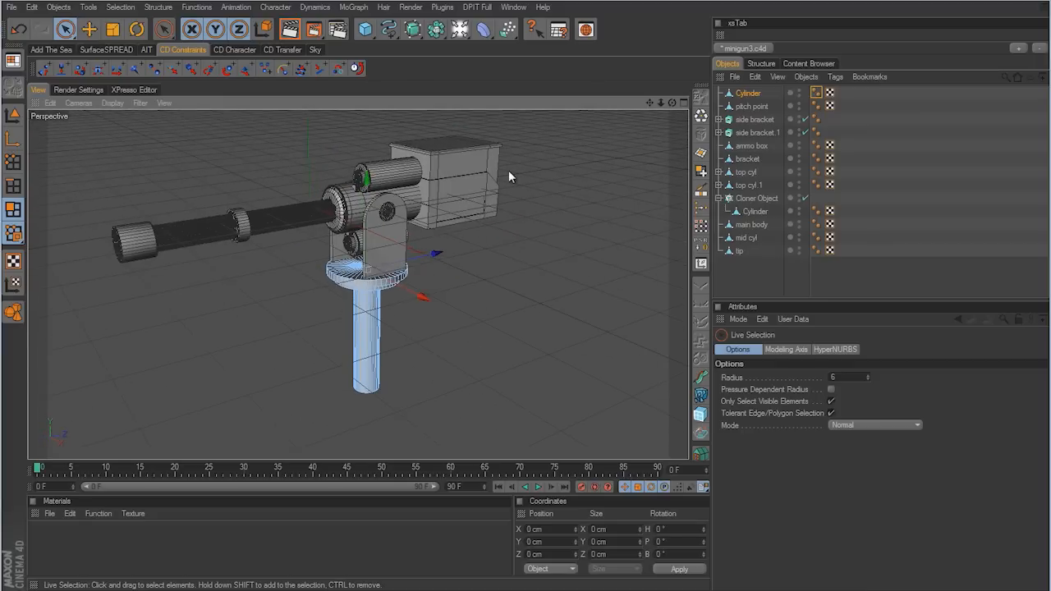
pyautogui.keyDown('alt'); pyautogui.moveTo(524, 306); pyautogui.dragTo(519, 240, button='middle'); pyautogui.keyUp('alt')
pyautogui.moveTo(525, 303)
pyautogui.keyDown('alt'); pyautogui.mouseDown(button='right')
pyautogui.moveTo(604, 299)
pyautogui.moveTo(529, 309)
pyautogui.mouseUp(button='right'); pyautogui.keyUp('alt')
pyautogui.keyDown('alt'); pyautogui.moveTo(530, 309); pyautogui.dragTo(526, 307, button='middle'); pyautogui.keyUp('alt')
pyautogui.keyDown('alt'); pyautogui.moveTo(526, 307); pyautogui.dragTo(516, 213, button='right'); pyautogui.keyUp('alt')
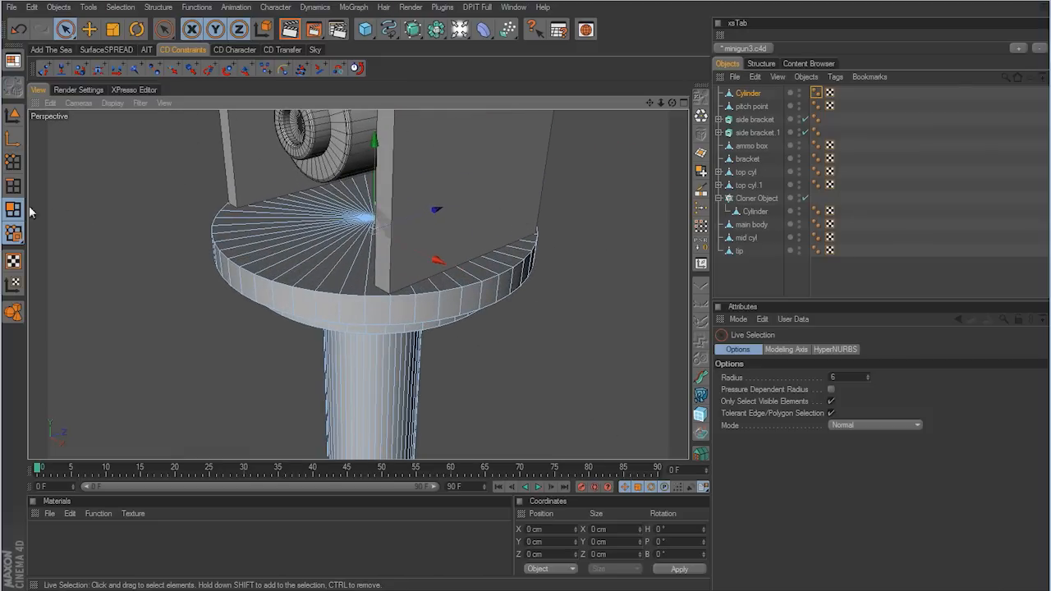
pyautogui.click(13, 186)
pyautogui.press('u')
pyautogui.press('l')
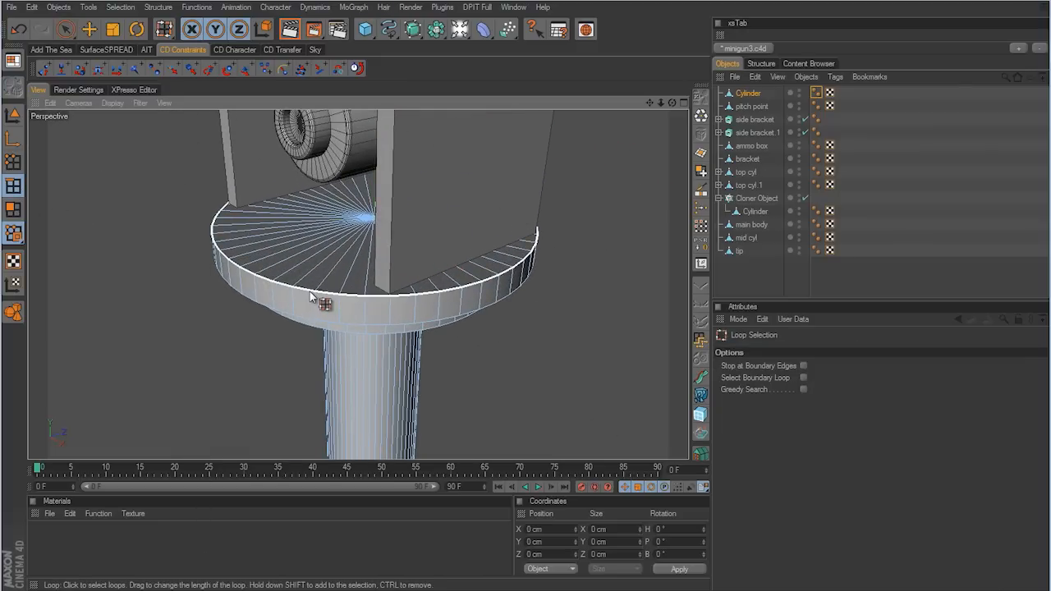
pyautogui.click(311, 295)
pyautogui.keyDown('alt'); pyautogui.moveTo(567, 296); pyautogui.dragTo(559, 334); pyautogui.keyUp('alt')
pyautogui.keyDown('shift'); pyautogui.click(528, 211); pyautogui.keyUp('shift')
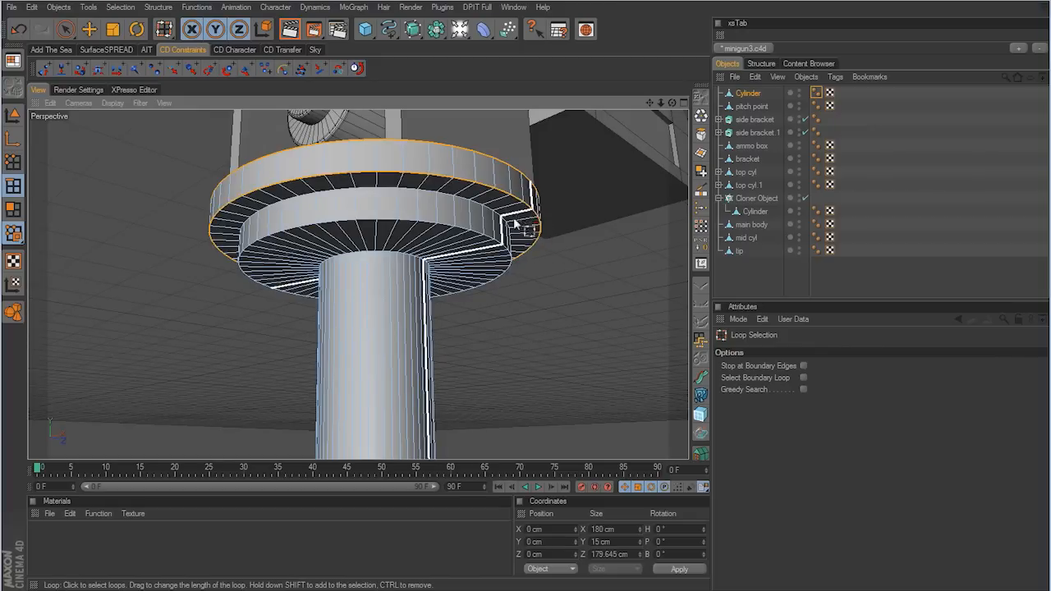
pyautogui.keyDown('shift'); pyautogui.click(501, 239); pyautogui.keyUp('shift')
# Step: Bevel the selected disc edge loops with a 1.2 cm inner offset, 3 subdivisions and the Convex type, and deselect the cylinder
pyautogui.rightClick(585, 269)
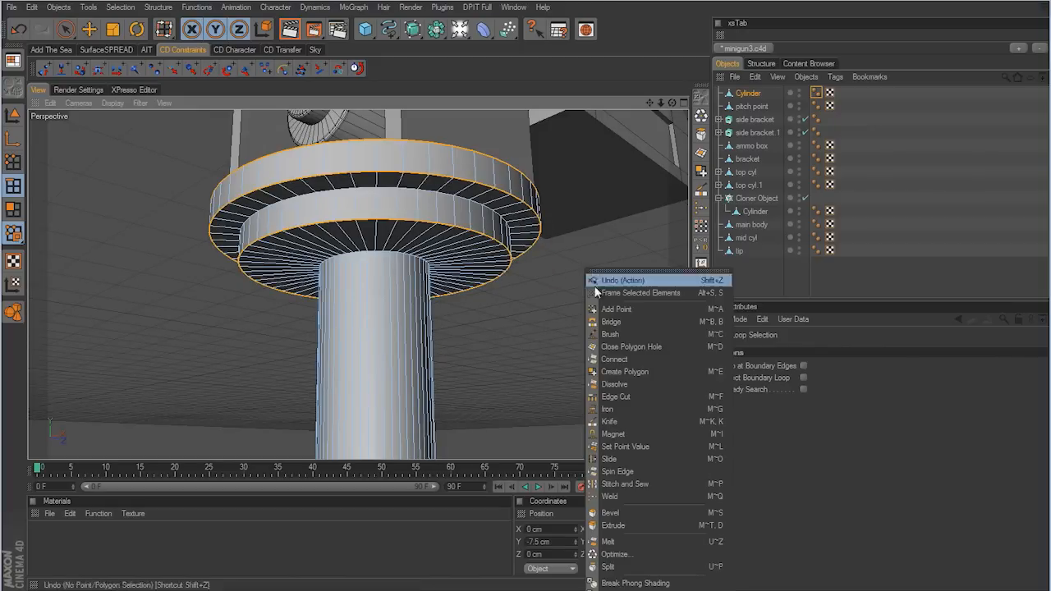
pyautogui.click(609, 513)
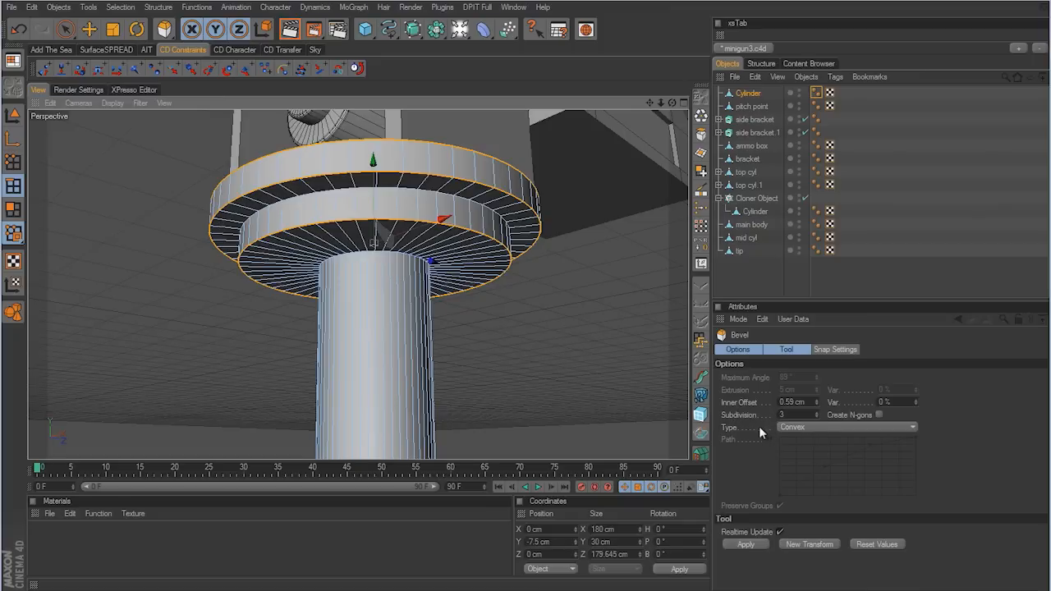
pyautogui.moveTo(584, 358); pyautogui.dragTo(526, 304)
pyautogui.hotkey('ctrl', 'z')
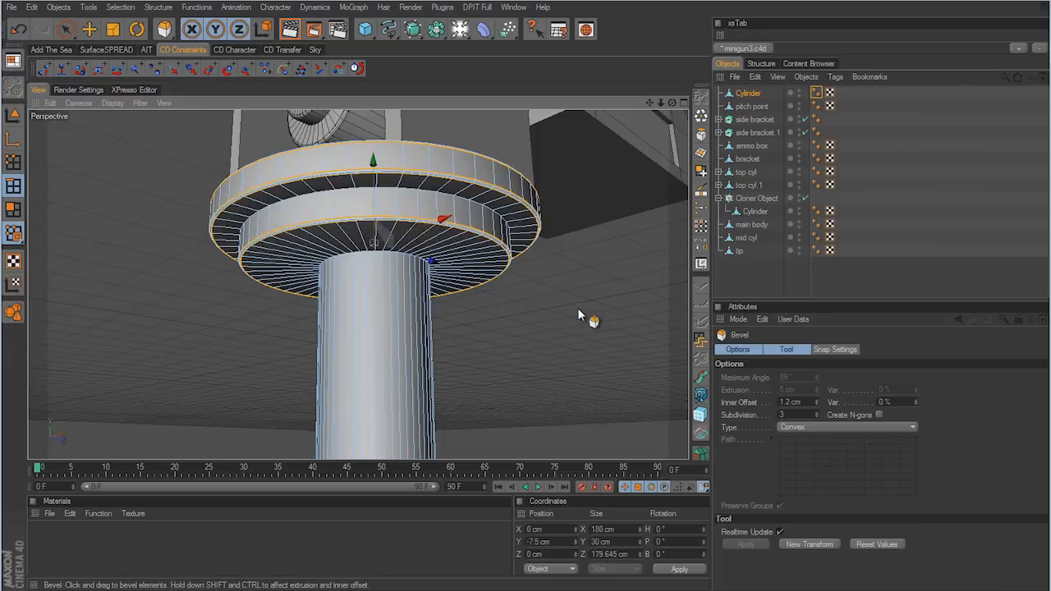
pyautogui.hotkey('ctrl', 'y')
pyautogui.click(834, 281)
# Step: Switch from edge editing to whole-object editing and activate the Move tool
pyautogui.keyDown('alt'); pyautogui.moveTo(590, 245); pyautogui.dragTo(525, 303, button='right'); pyautogui.keyUp('alt')
pyautogui.moveTo(525, 303)
pyautogui.keyDown('alt'); pyautogui.mouseDown()
pyautogui.moveTo(517, 305)
pyautogui.moveTo(541, 304)
pyautogui.mouseUp(); pyautogui.keyUp('alt')
pyautogui.keyDown('alt'); pyautogui.moveTo(541, 305); pyautogui.dragTo(498, 313, button='right'); pyautogui.keyUp('alt')
pyautogui.keyDown('alt'); pyautogui.moveTo(497, 312); pyautogui.dragTo(583, 249); pyautogui.keyUp('alt')
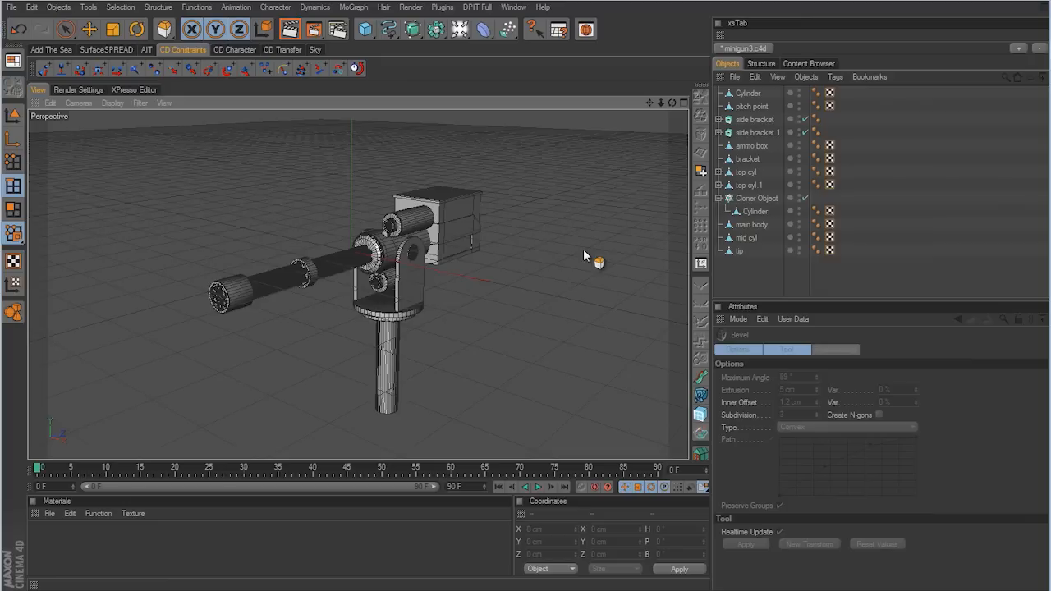
pyautogui.scroll(-3, 588, 236)
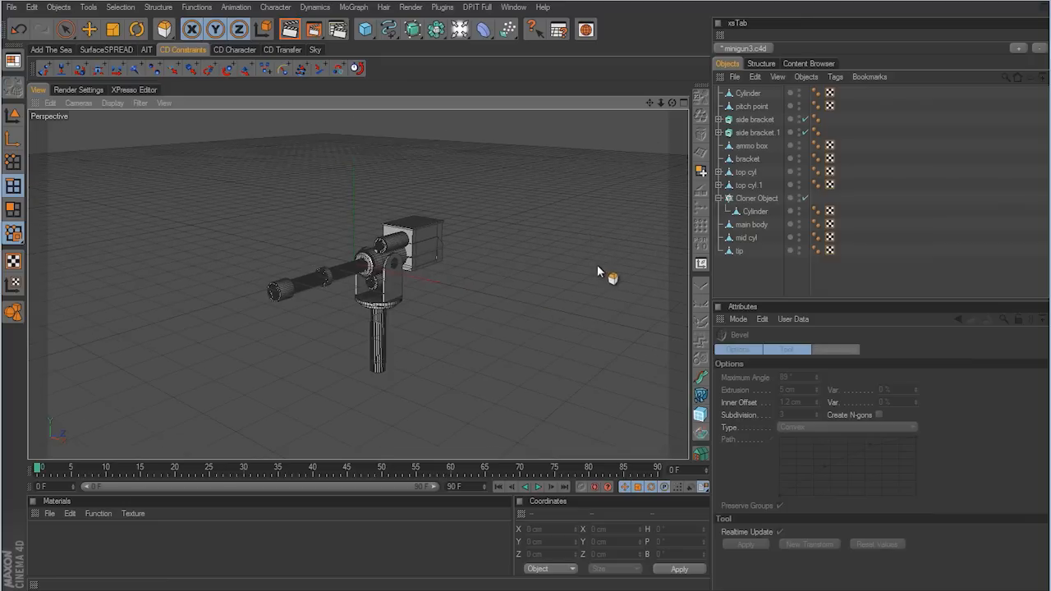
pyautogui.keyDown('alt'); pyautogui.moveTo(597, 272); pyautogui.dragTo(527, 310); pyautogui.keyUp('alt')
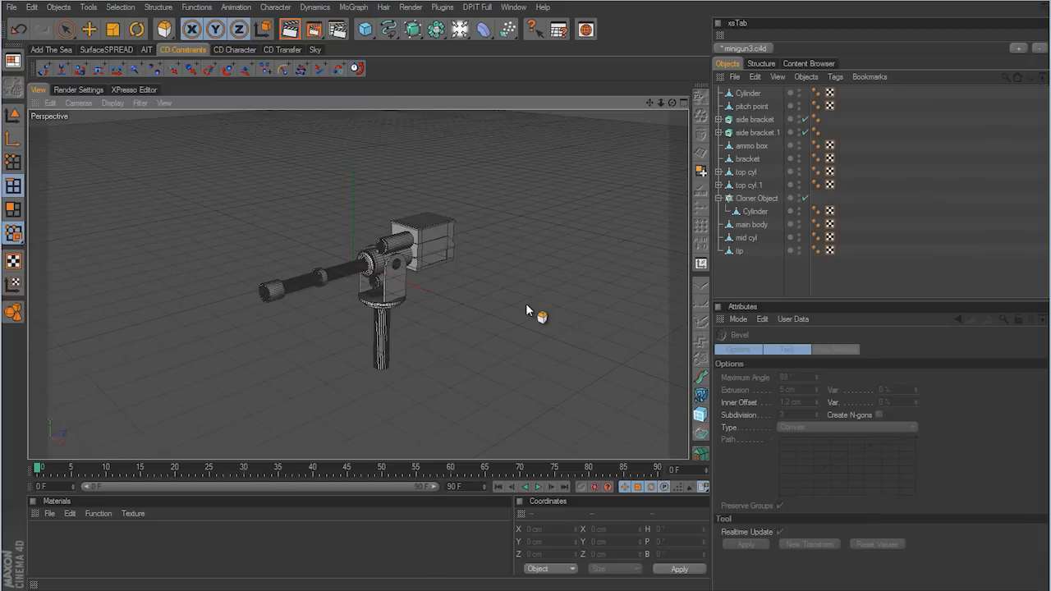
pyautogui.click(13, 115)
pyautogui.click(89, 29)
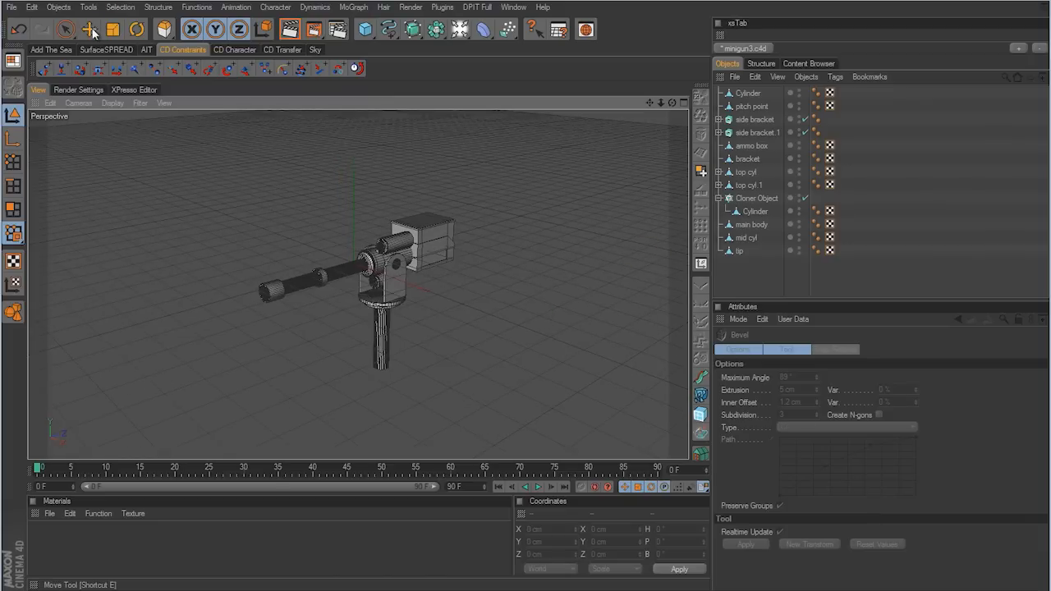
pyautogui.click(755, 93)
pyautogui.keyDown('shift'); pyautogui.click(741, 252); pyautogui.keyUp('shift')
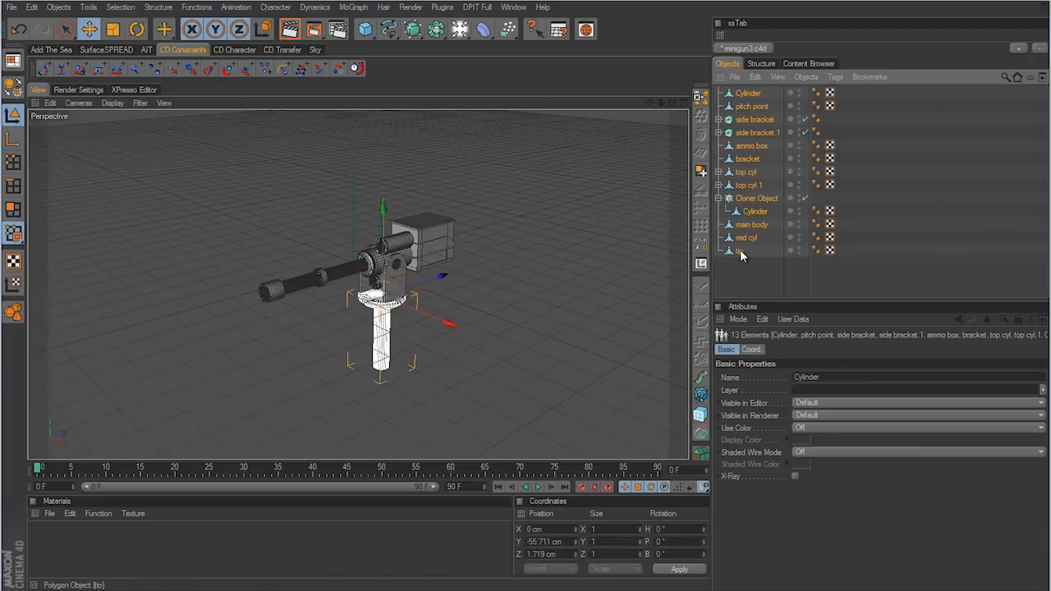
pyautogui.click(748, 96)
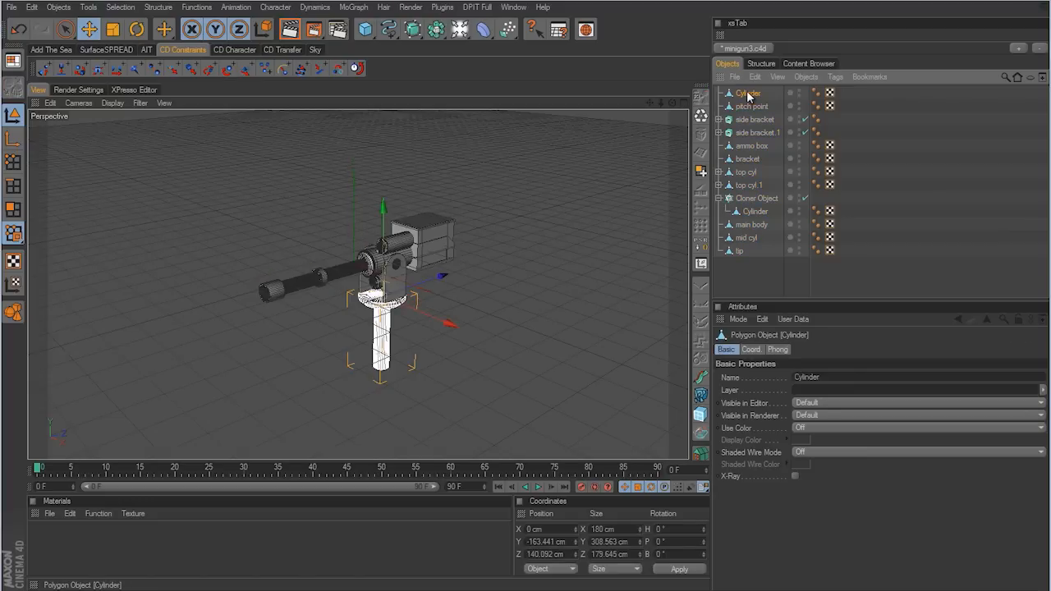
pyautogui.keyDown('shift'); pyautogui.click(742, 252); pyautogui.keyUp('shift')
pyautogui.click(759, 277)
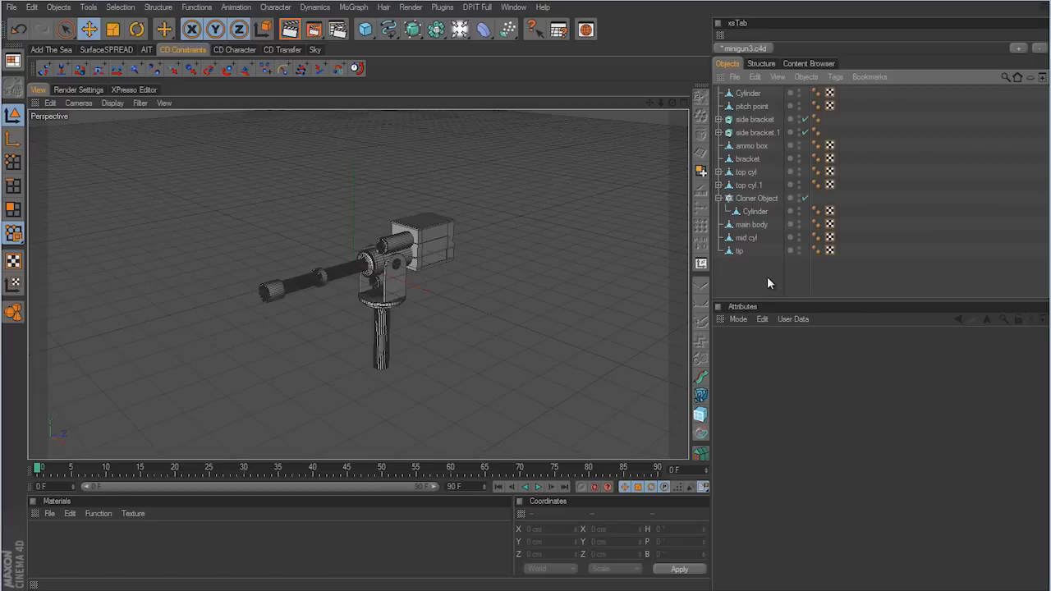
# Step: Select all the minigun's objects and raise them together along Y to about 637.5 cm in the Right view, and deselect them
pyautogui.moveTo(769, 282); pyautogui.dragTo(731, 87)
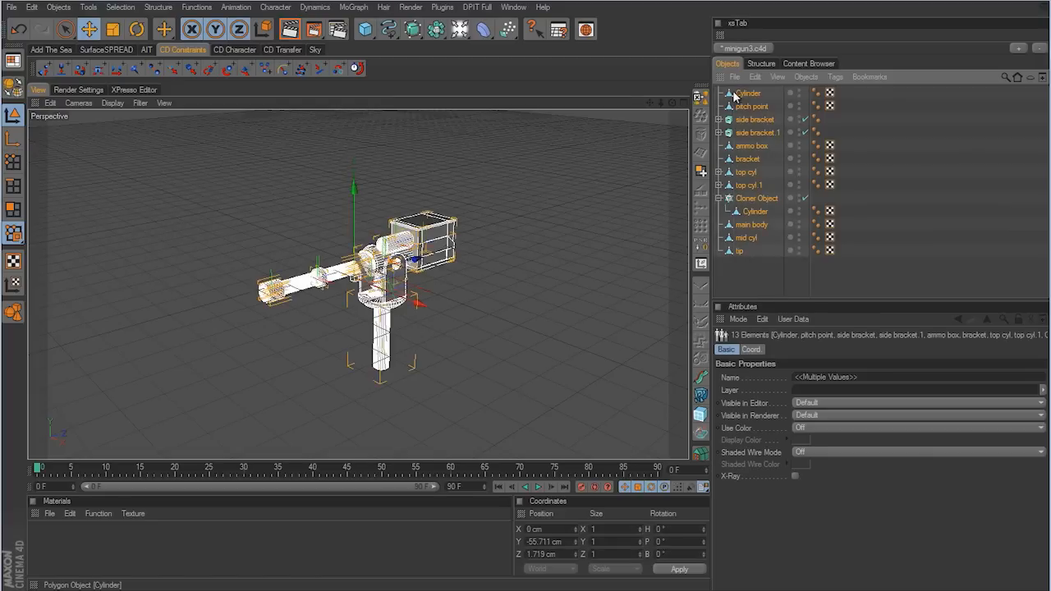
pyautogui.middleClick(498, 446)
pyautogui.middleClick(222, 327)
pyautogui.scroll(-10, 479, 289)
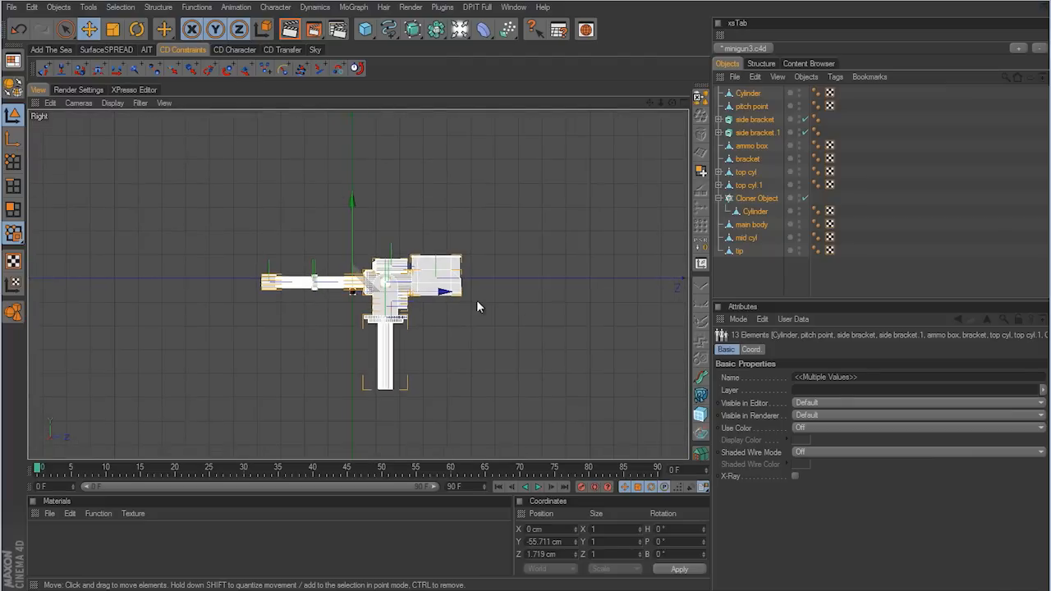
pyautogui.moveTo(354, 215); pyautogui.dragTo(353, 58)
pyautogui.middleClick(526, 309)
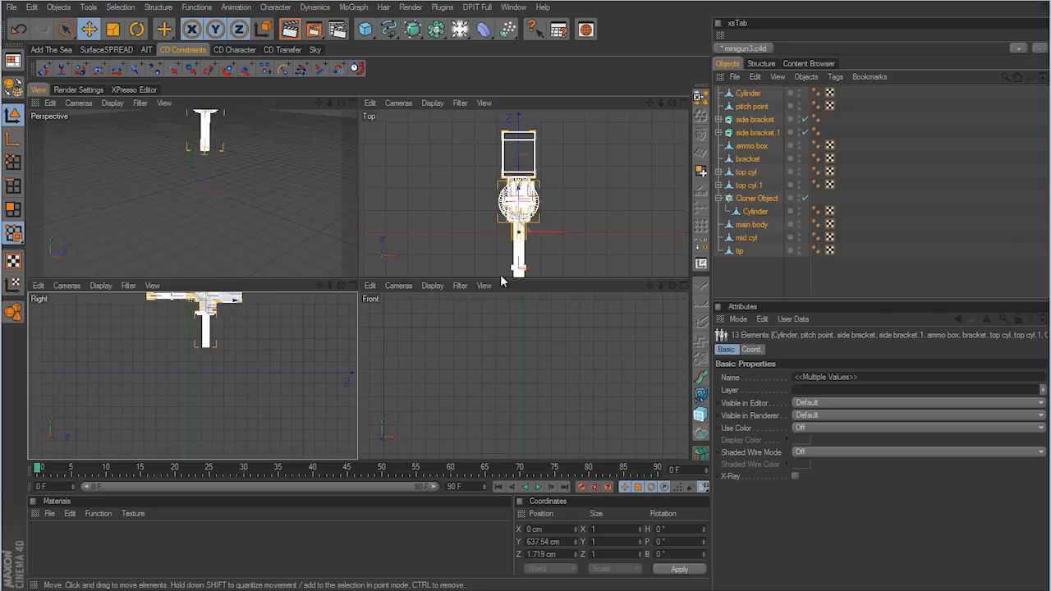
pyautogui.middleClick(282, 239)
pyautogui.click(628, 232)
# Step: Examine the raised minigun from several angles, including the post and the space between it and the ground grid
pyautogui.scroll(-5, 516, 304)
pyautogui.keyDown('alt'); pyautogui.moveTo(516, 305); pyautogui.dragTo(526, 305, button='middle'); pyautogui.keyUp('alt')
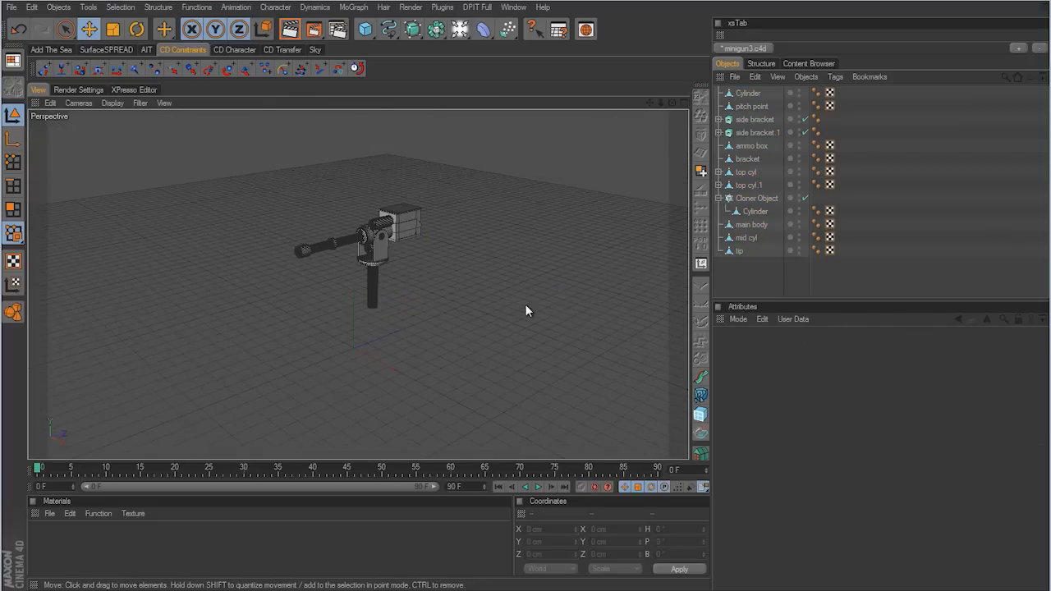
pyautogui.keyDown('alt'); pyautogui.moveTo(526, 305); pyautogui.dragTo(551, 303); pyautogui.keyUp('alt')
pyautogui.keyDown('alt'); pyautogui.moveTo(551, 303); pyautogui.dragTo(570, 170, button='right'); pyautogui.keyUp('alt')
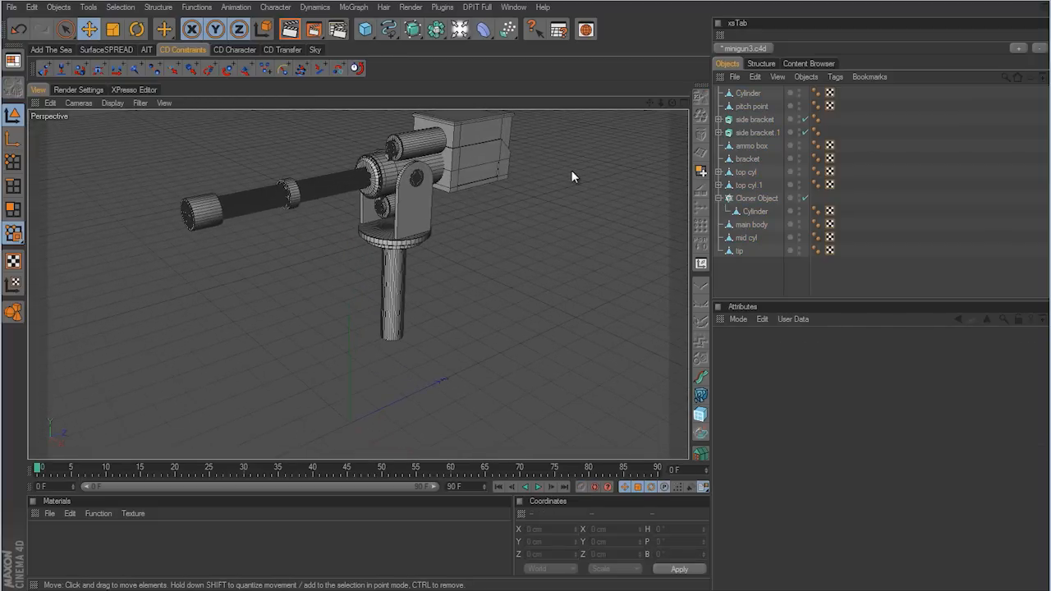
pyautogui.keyDown('alt'); pyautogui.moveTo(523, 306); pyautogui.dragTo(563, 213); pyautogui.keyUp('alt')
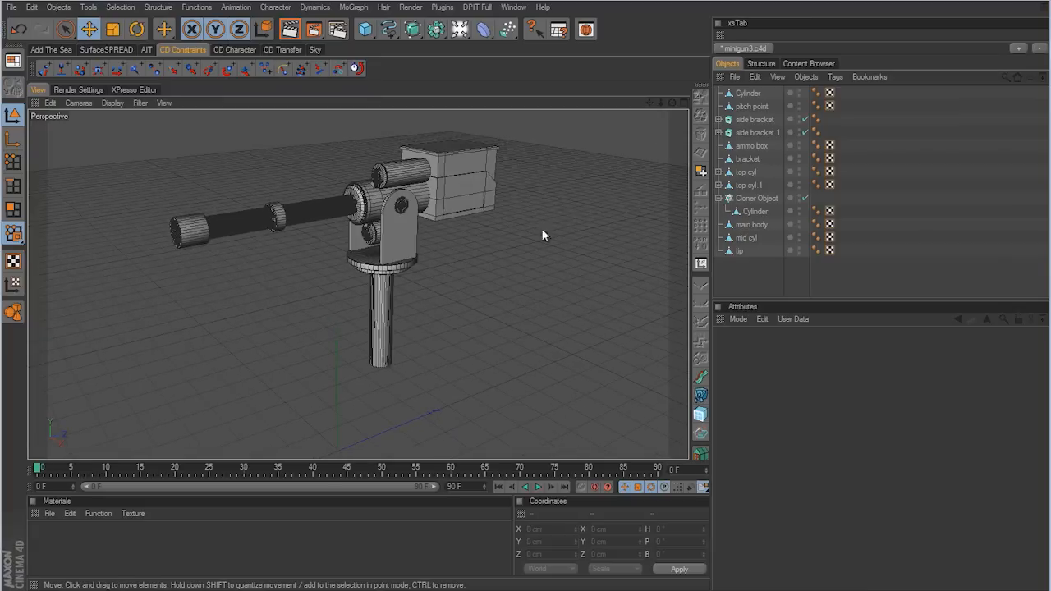
pyautogui.keyDown('alt'); pyautogui.moveTo(543, 232); pyautogui.dragTo(371, 366); pyautogui.keyUp('alt')
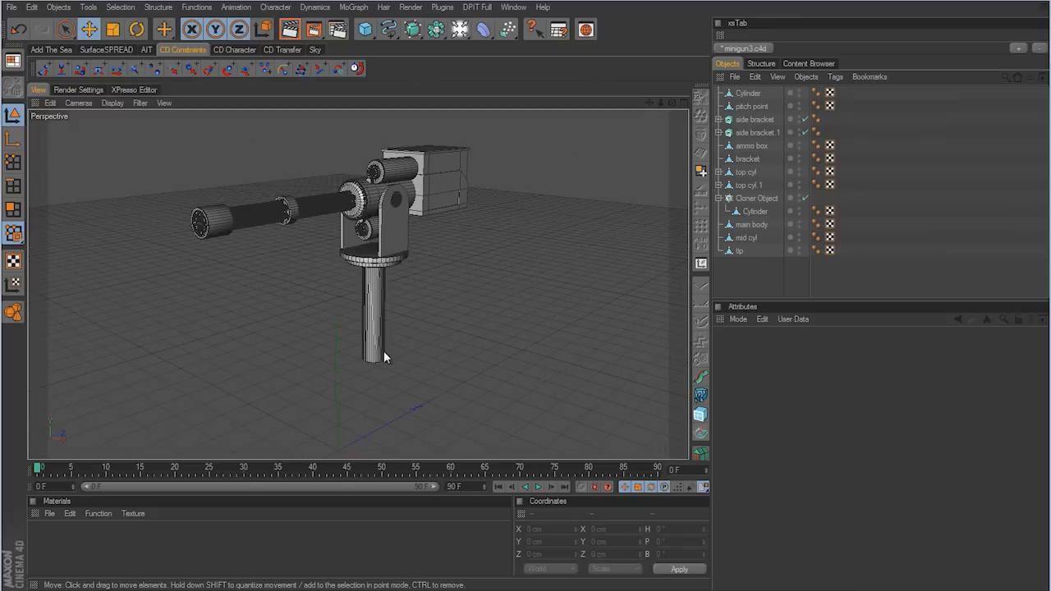
pyautogui.keyDown('alt'); pyautogui.moveTo(447, 367); pyautogui.dragTo(527, 305); pyautogui.keyUp('alt')
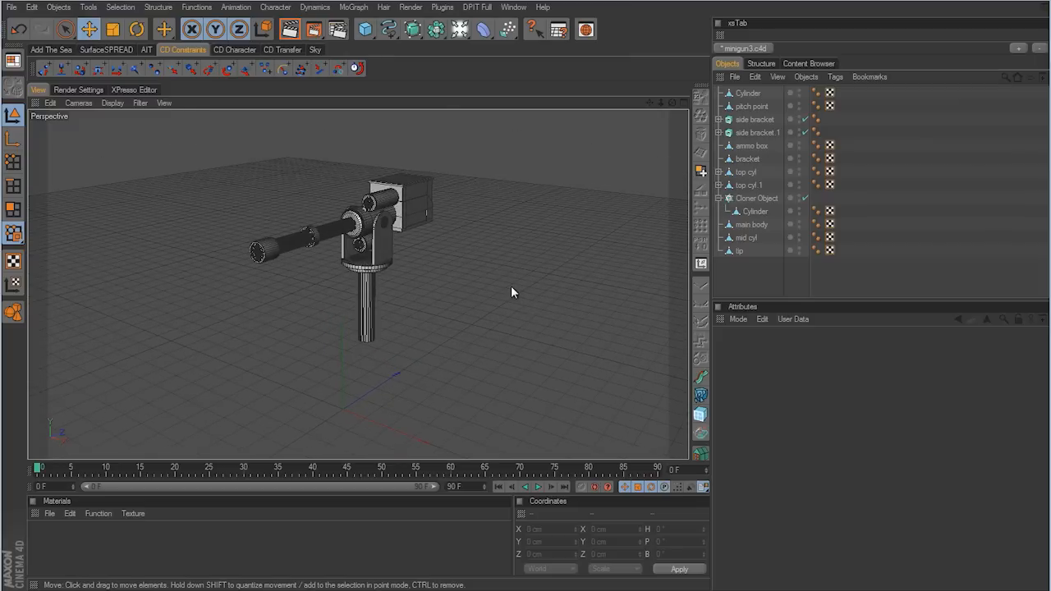
pyautogui.keyDown('alt'); pyautogui.moveTo(516, 288); pyautogui.dragTo(527, 309); pyautogui.keyUp('alt')
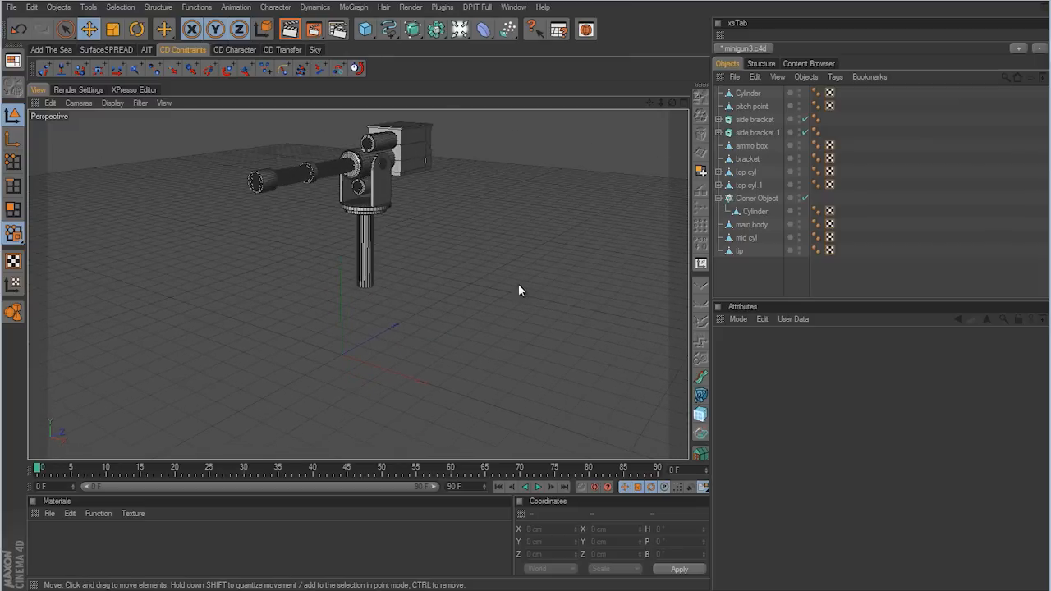
# Step: Add a cylinder primitive at the position of the minigun's post
pyautogui.click(749, 94)
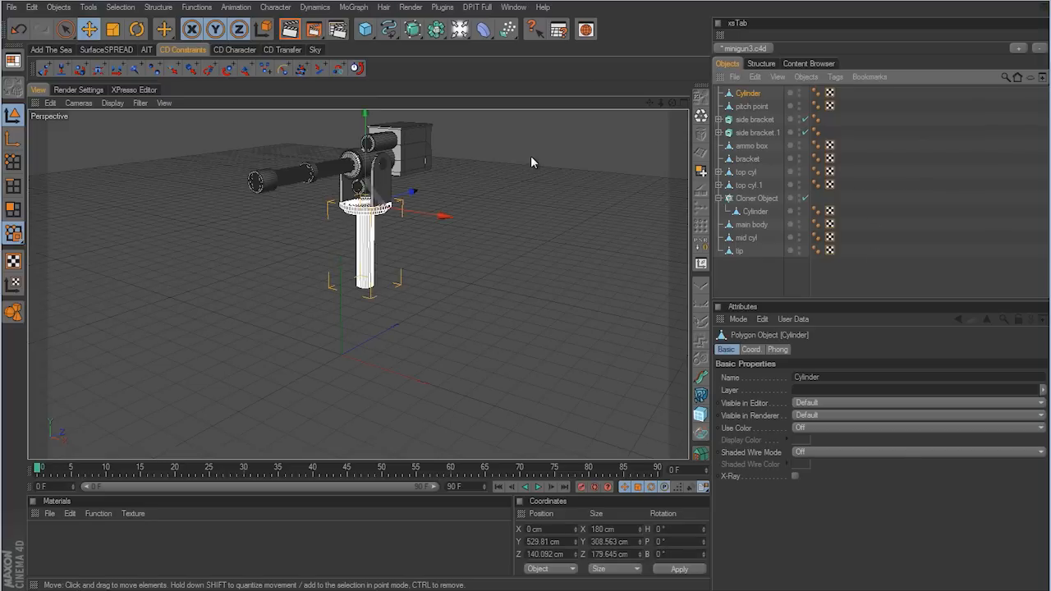
pyautogui.click(364, 34)
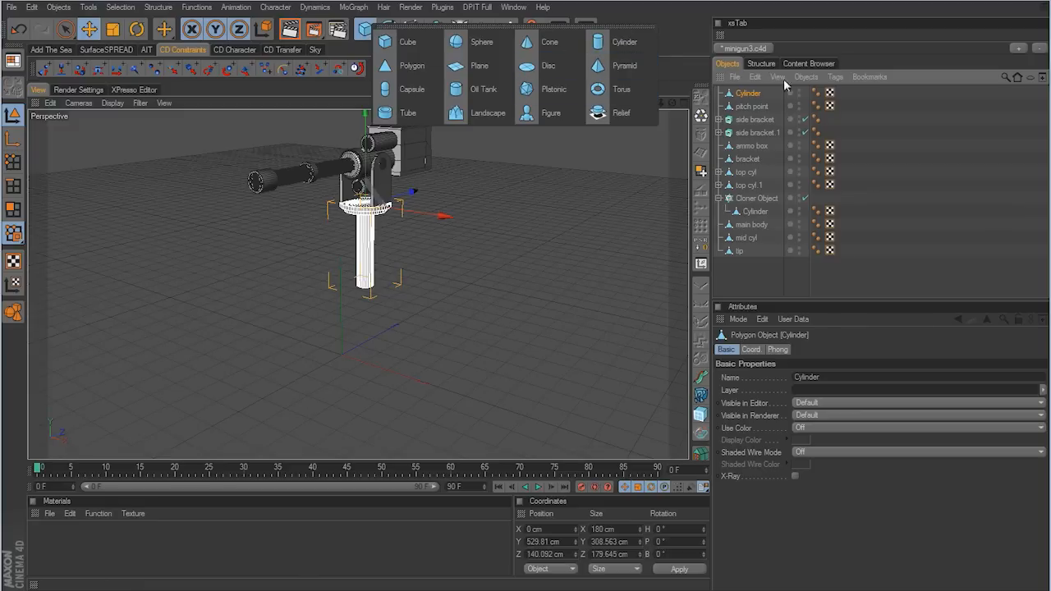
pyautogui.click(621, 43)
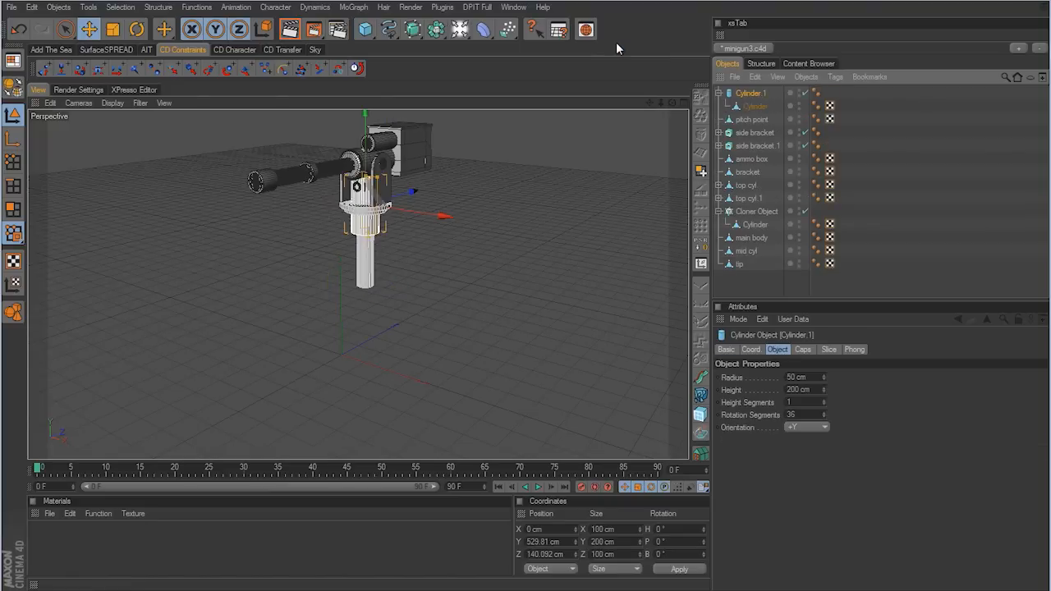
# Step: Rename the post's polygon object as "base stand"
pyautogui.click(749, 107)
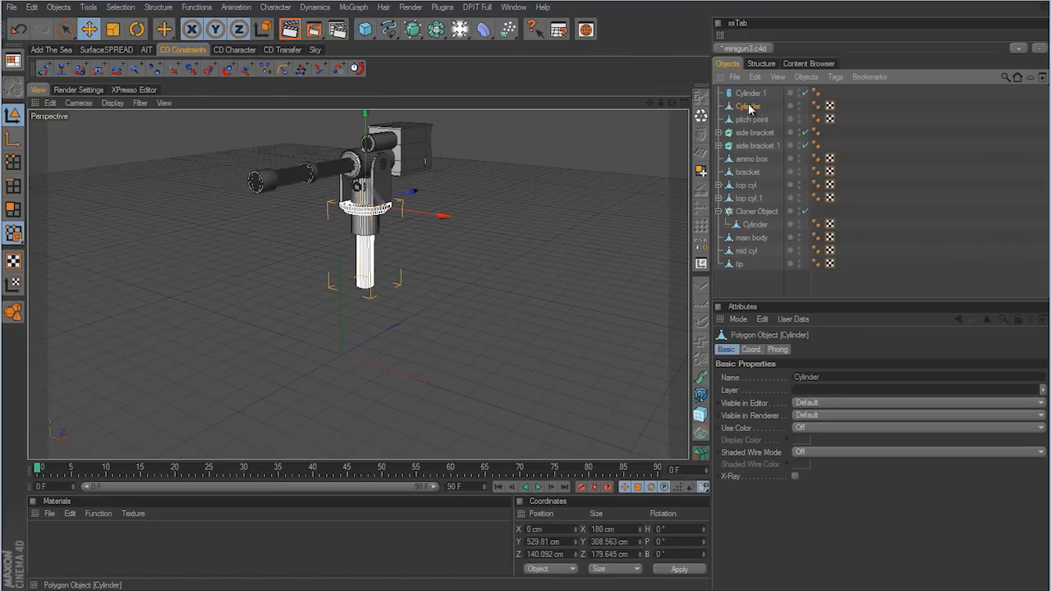
pyautogui.doubleClick(749, 107)
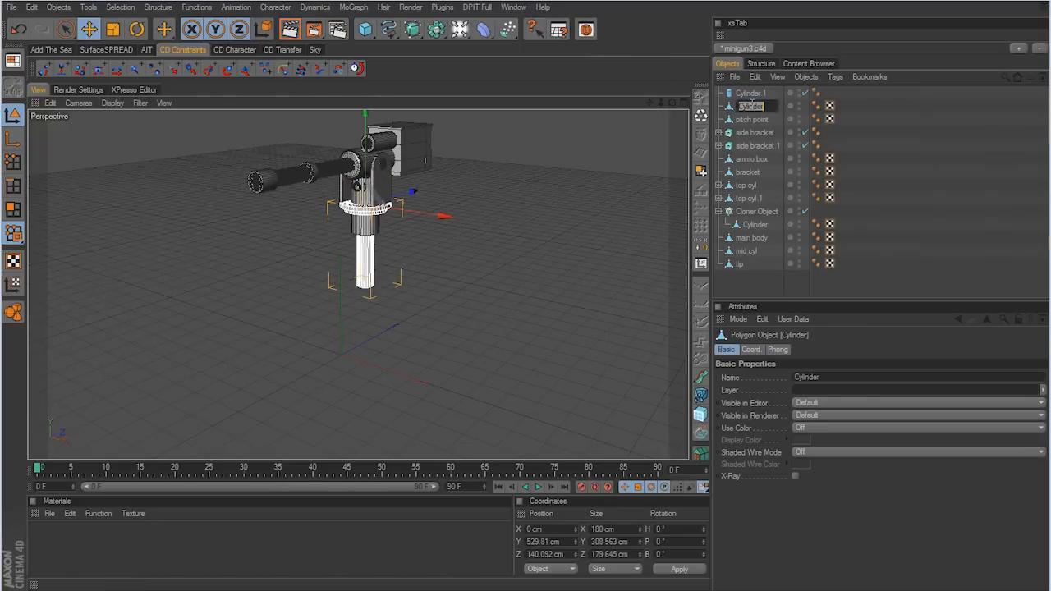
pyautogui.write('base stand')
pyautogui.press('Return')
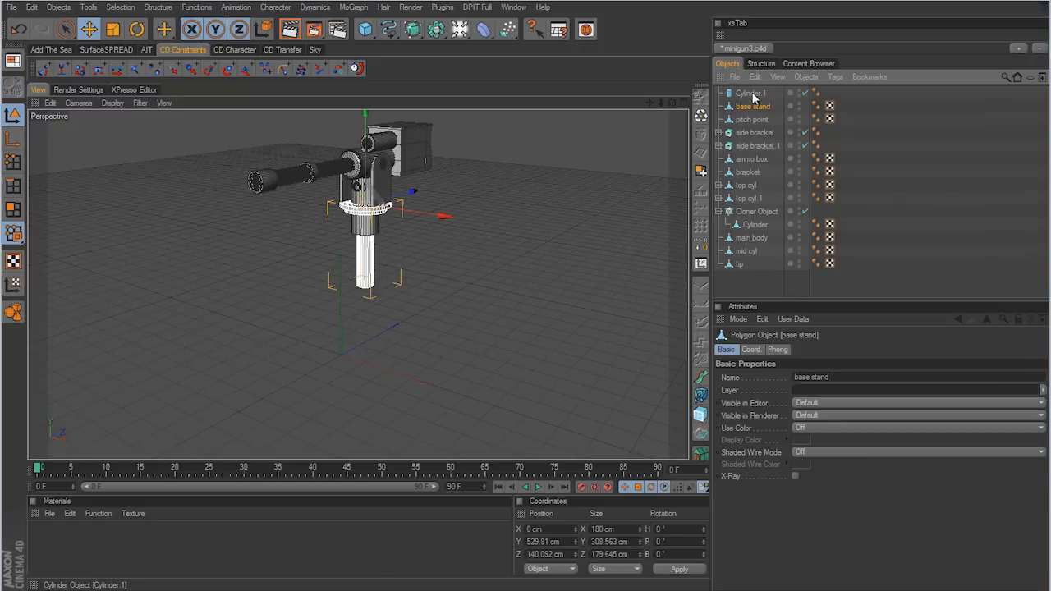
# Step: Lower the new cylinder primitive to Y about 193.6 cm beneath the post and flatten its height to about 11.5 cm
pyautogui.click(750, 93)
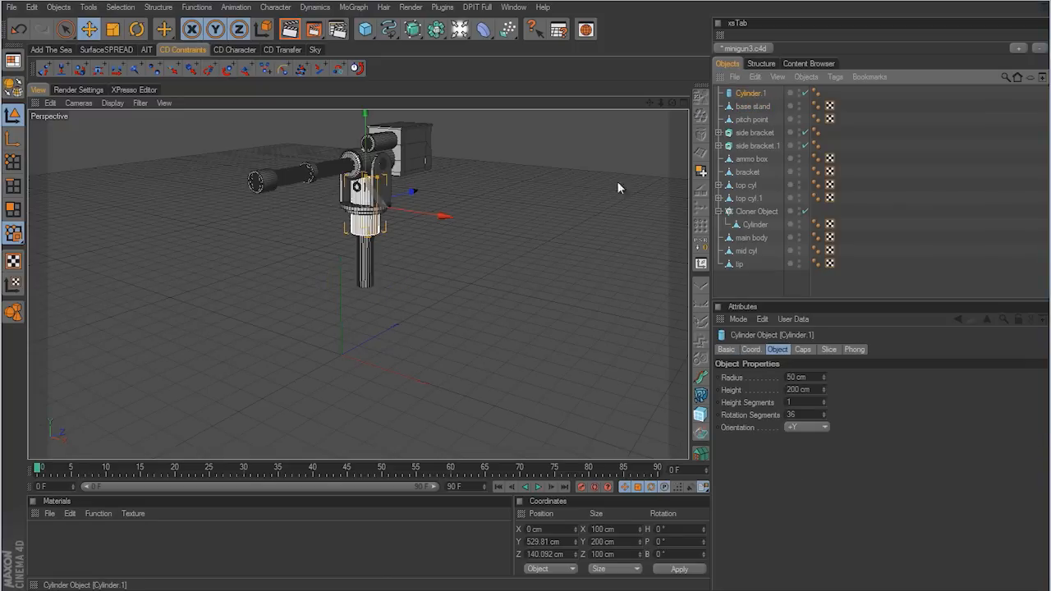
pyautogui.moveTo(365, 116); pyautogui.dragTo(366, 214)
pyautogui.keyDown('alt'); pyautogui.moveTo(526, 310); pyautogui.dragTo(608, 306, button='right'); pyautogui.keyUp('alt')
pyautogui.moveTo(377, 239); pyautogui.dragTo(377, 307)
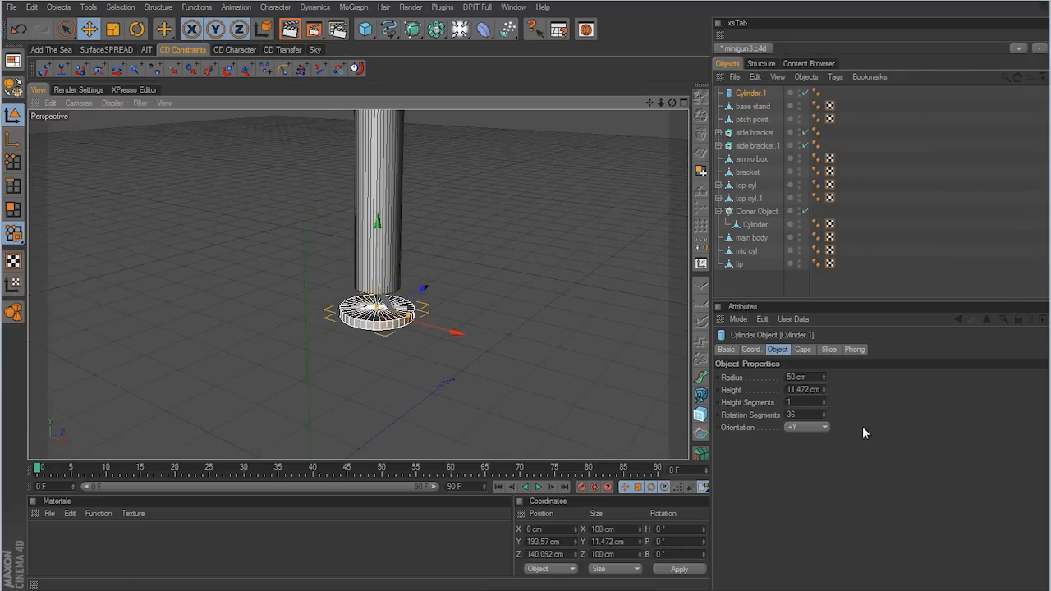
# Step: Set the flattened cylinder's height to 12 cm
pyautogui.click(823, 389)
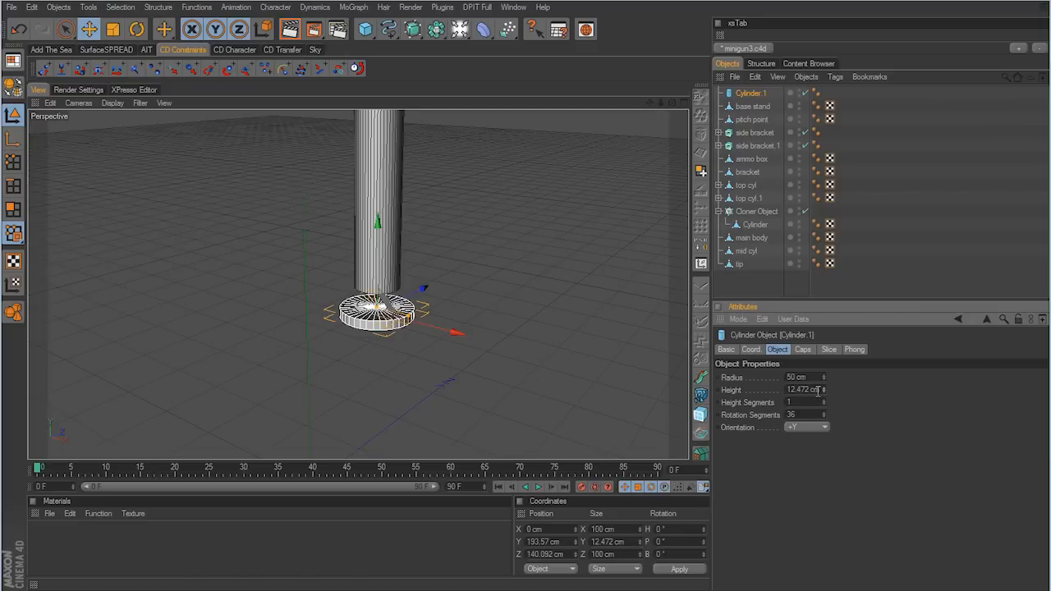
pyautogui.moveTo(819, 390); pyautogui.dragTo(745, 399)
pyautogui.write('12')
pyautogui.press('Return')
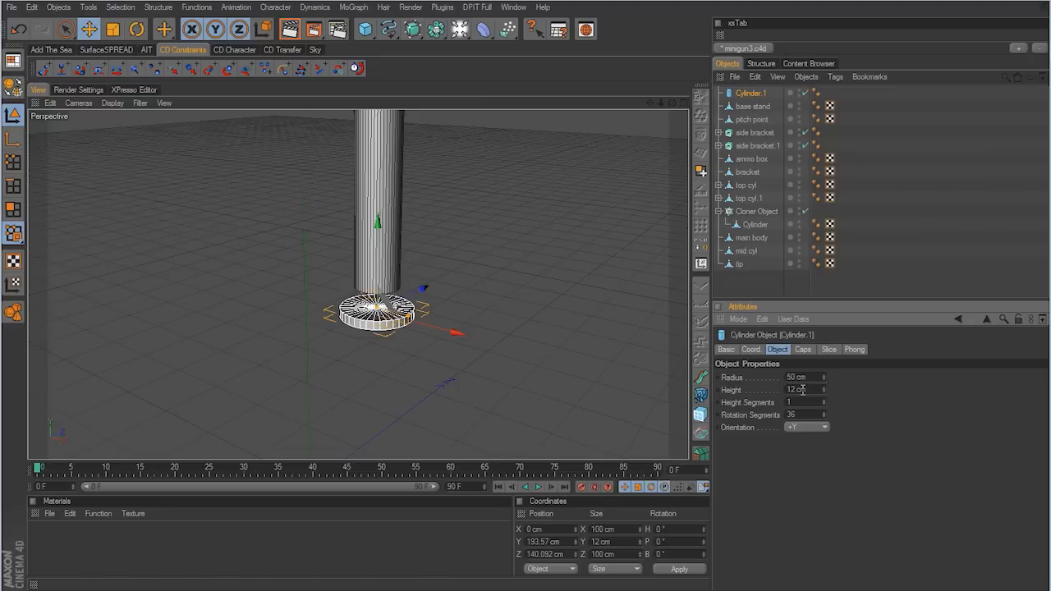
# Step: Set the cylinder primitive's height to 100 cm
pyautogui.doubleClick(803, 390)
pyautogui.write('100')
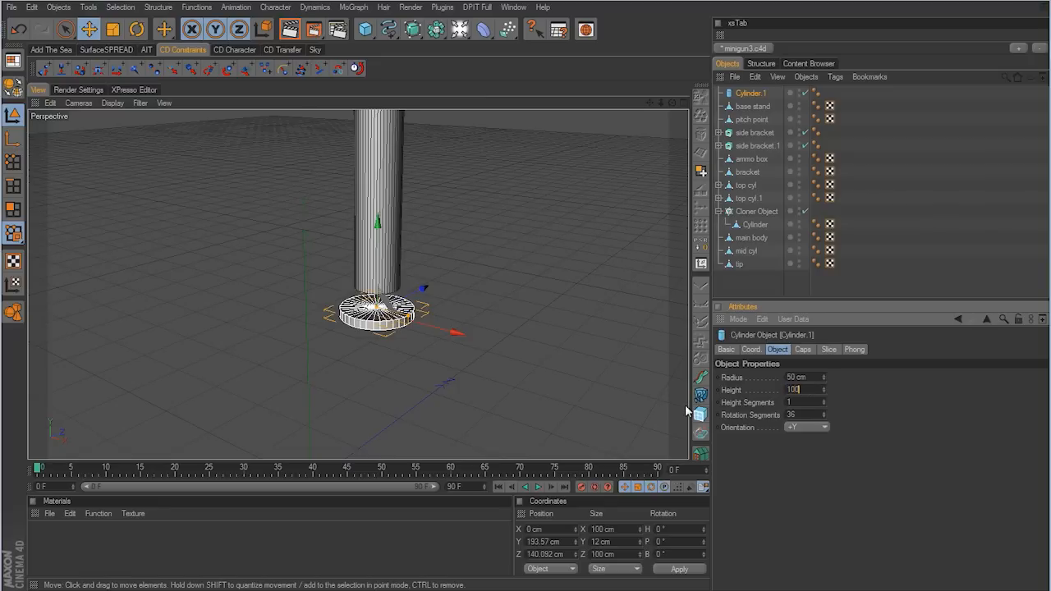
pyautogui.press('Return')
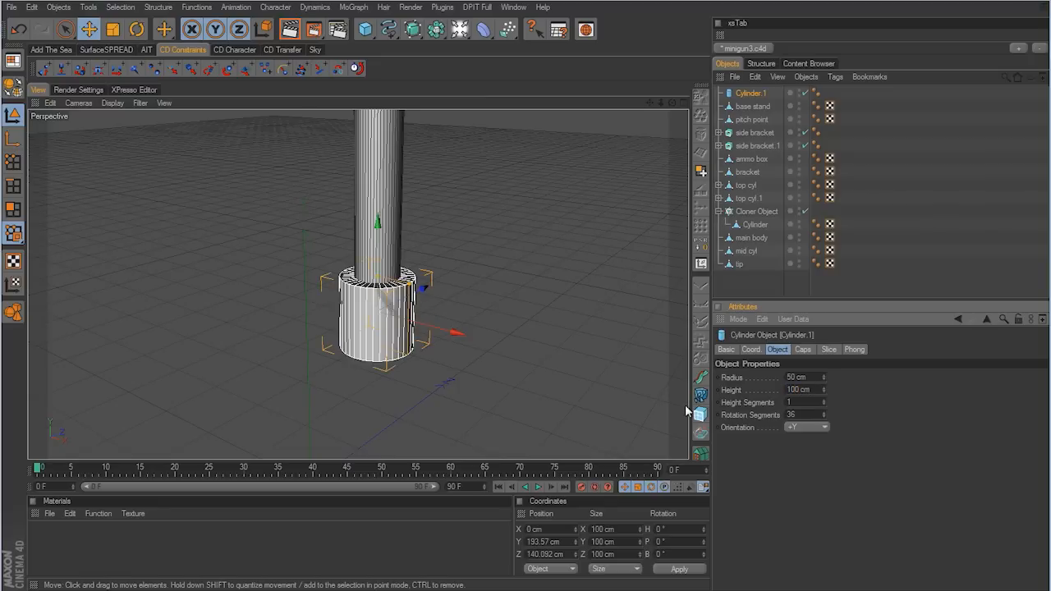
# Step: Try a height of 250 m for the cylinder primitive, entered in metres
pyautogui.doubleClick(810, 391)
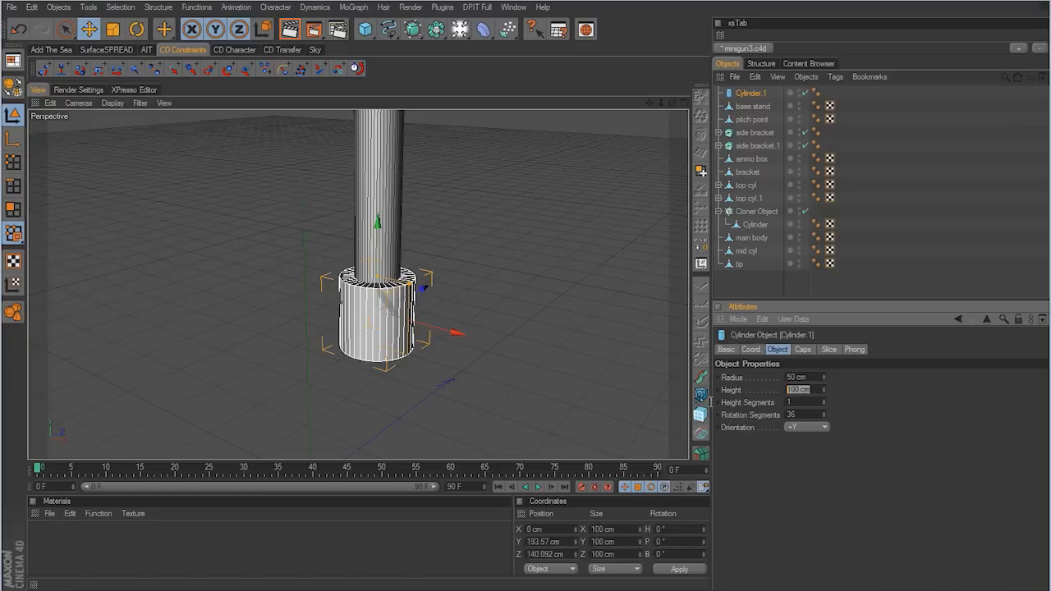
pyautogui.click(801, 389)
pyautogui.doubleClick(800, 391)
pyautogui.moveTo(807, 390); pyautogui.dragTo(786, 391)
pyautogui.write('250m')
pyautogui.press('Return')
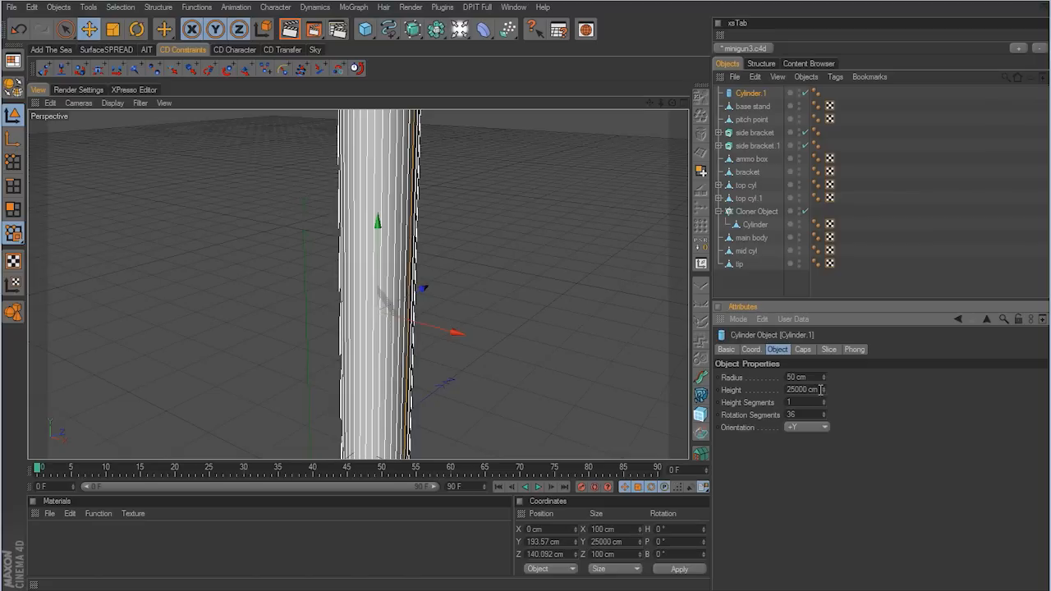
# Step: Return the cylinder primitive's height to 12 cm
pyautogui.moveTo(822, 391); pyautogui.dragTo(762, 392)
pyautogui.click(818, 389)
pyautogui.moveTo(808, 389); pyautogui.dragTo(720, 399)
pyautogui.write('12')
pyautogui.press('Return')
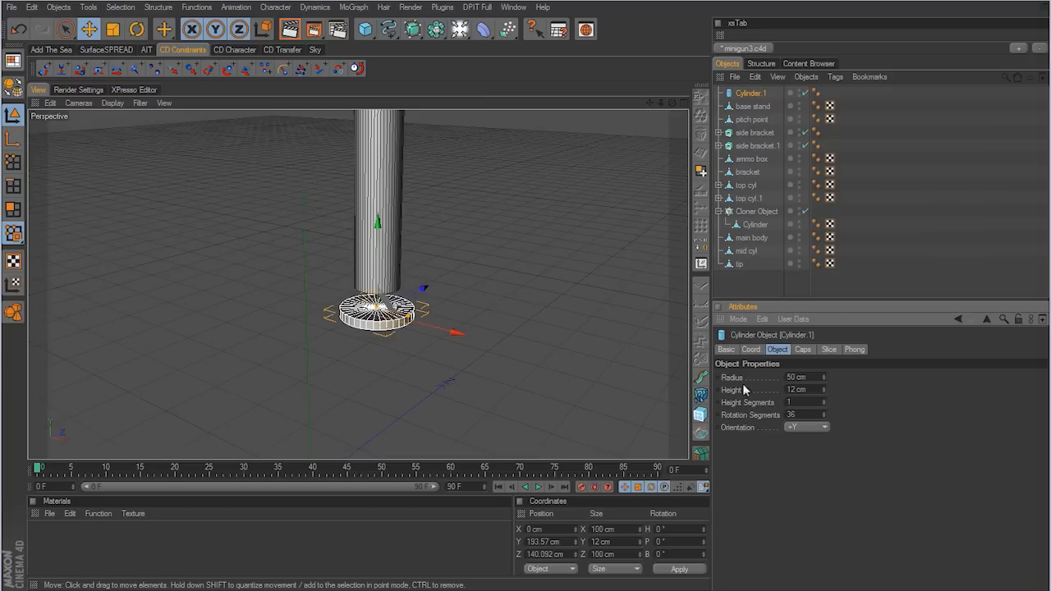
pyautogui.click(809, 391)
pyautogui.click(813, 403)
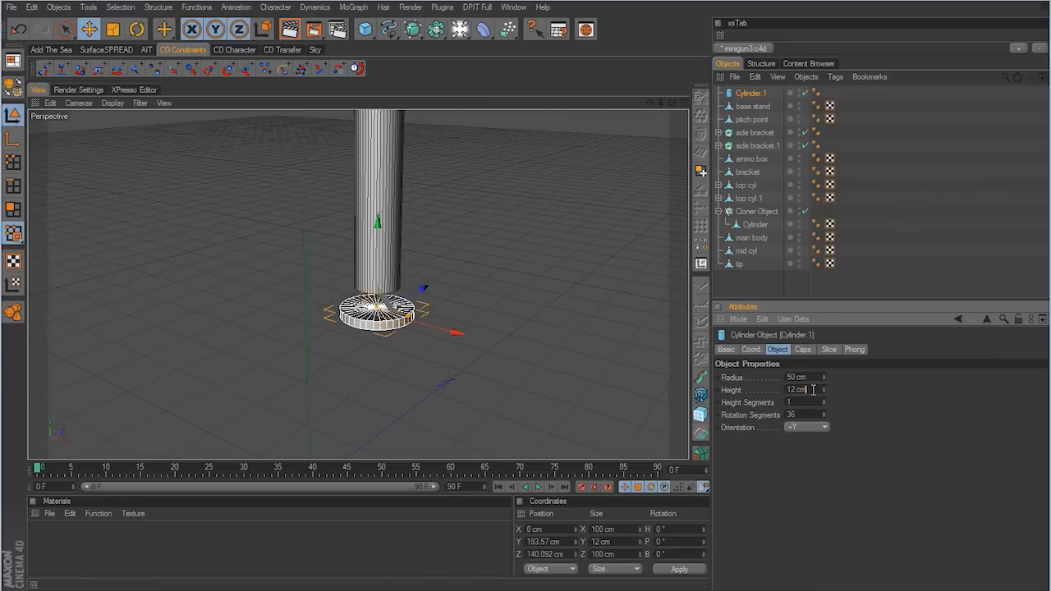
pyautogui.click(813, 390)
pyautogui.click(876, 392)
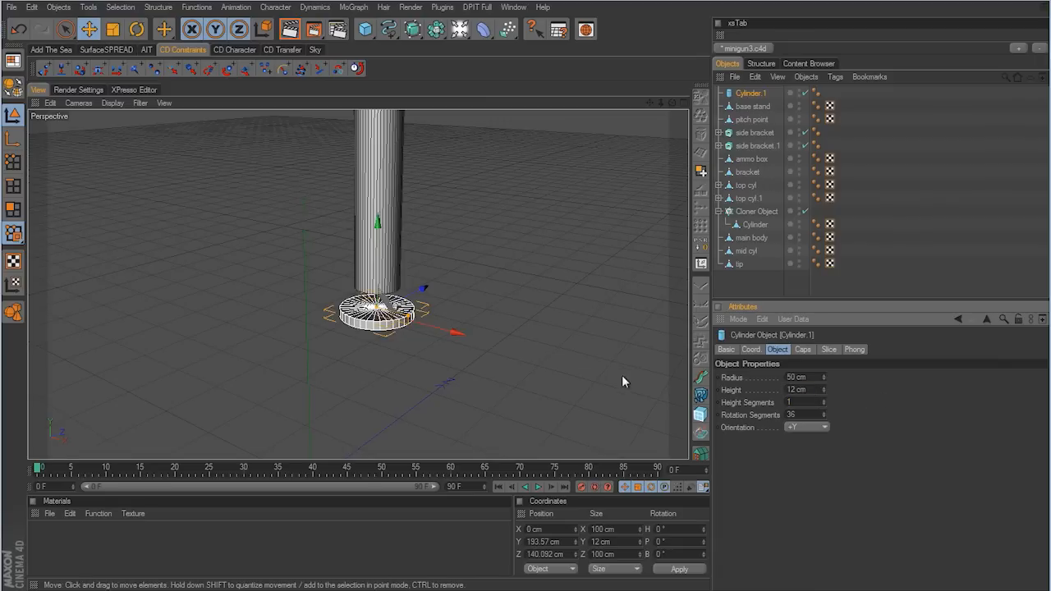
# Step: Increase the flat cylinder's rotation segments to 50
pyautogui.click(823, 411)
pyautogui.click(823, 411)
pyautogui.click(823, 411)
pyautogui.click(823, 411)
pyautogui.click(823, 411)
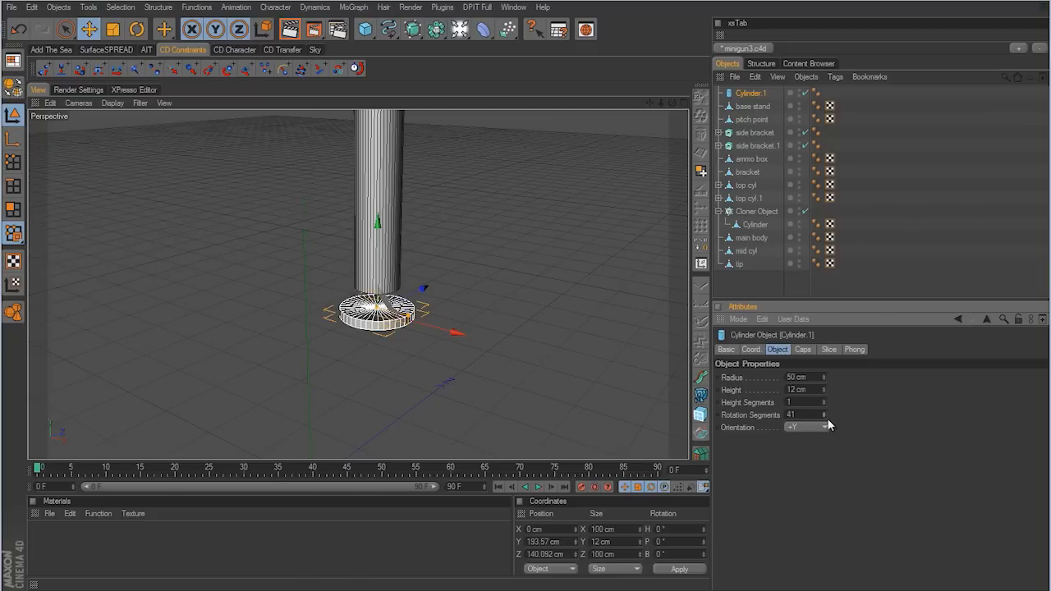
pyautogui.click(825, 412)
pyautogui.click(825, 412)
pyautogui.click(824, 412)
pyautogui.click(824, 412)
pyautogui.click(825, 411)
pyautogui.click(825, 412)
pyautogui.click(825, 412)
pyautogui.click(825, 411)
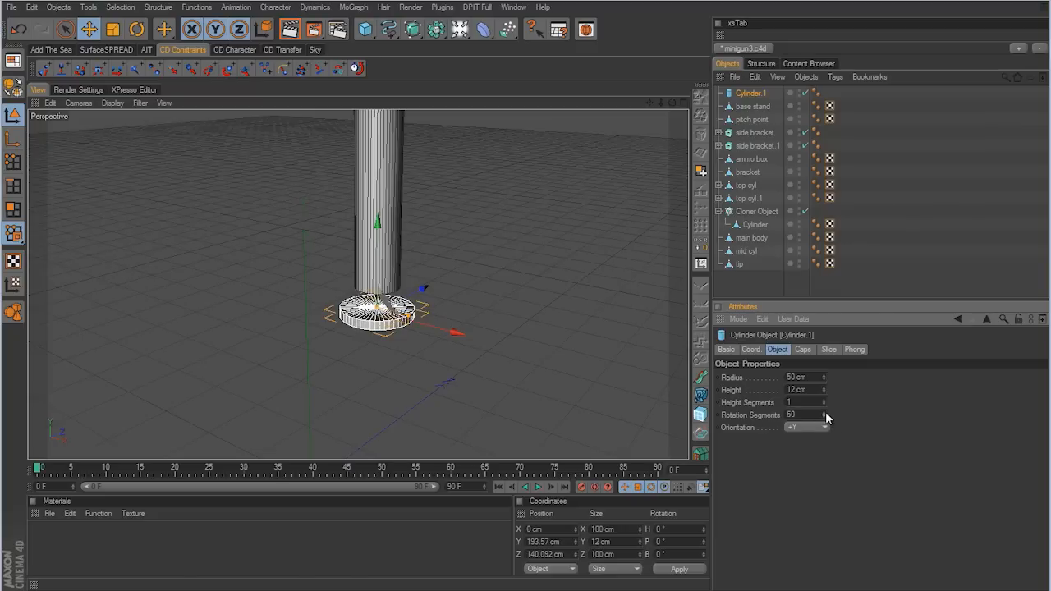
# Step: Raise the flat cylinder along Y to about 223 cm against the post's lower end, and delete it
pyautogui.keyDown('alt'); pyautogui.moveTo(594, 284); pyautogui.dragTo(556, 306); pyautogui.keyUp('alt')
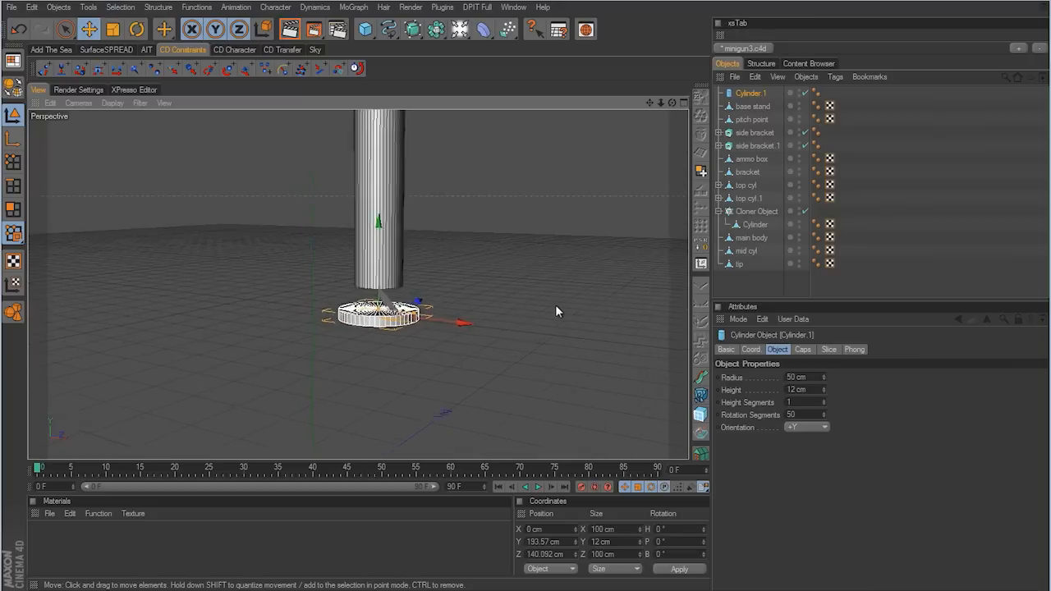
pyautogui.keyDown('alt'); pyautogui.moveTo(556, 305); pyautogui.dragTo(526, 305, button='right'); pyautogui.keyUp('alt')
pyautogui.moveTo(432, 261); pyautogui.dragTo(526, 303)
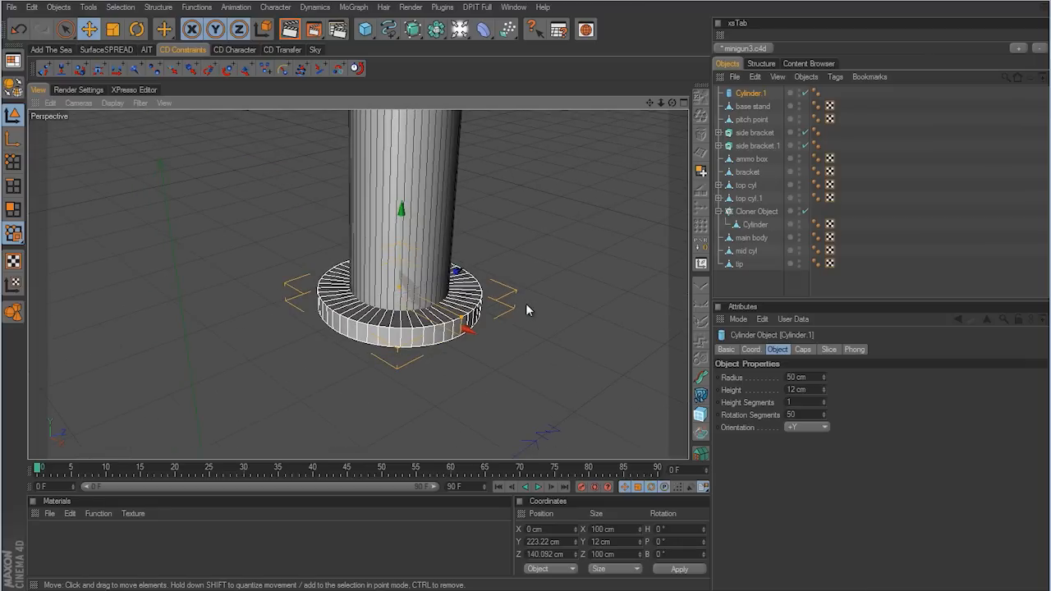
pyautogui.keyDown('alt'); pyautogui.moveTo(552, 239); pyautogui.dragTo(526, 309, button='right'); pyautogui.keyUp('alt')
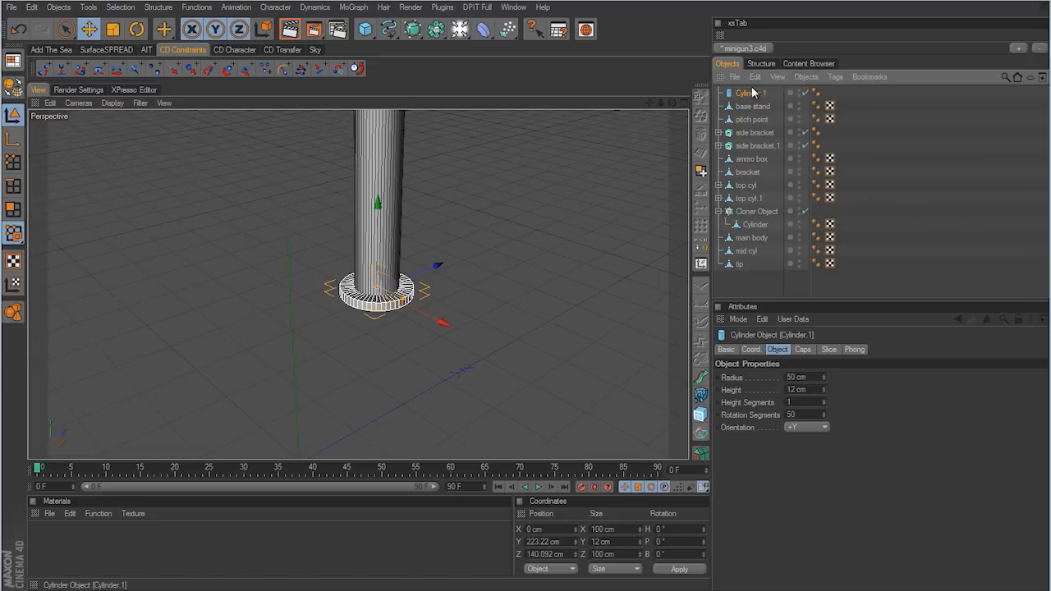
pyautogui.press('Delete')
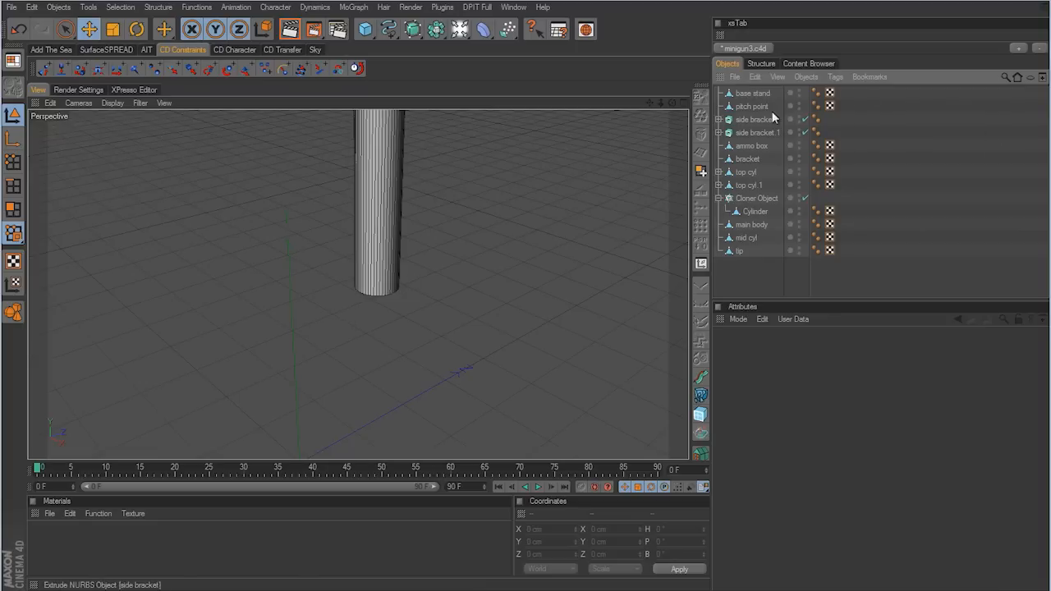
# Step: Cut a loop around the base stand's post about 14.4 cm above its lower end with the Knife in Loop mode, in polygon editing
pyautogui.click(761, 95)
pyautogui.keyDown('alt'); pyautogui.moveTo(507, 282); pyautogui.dragTo(527, 309); pyautogui.keyUp('alt')
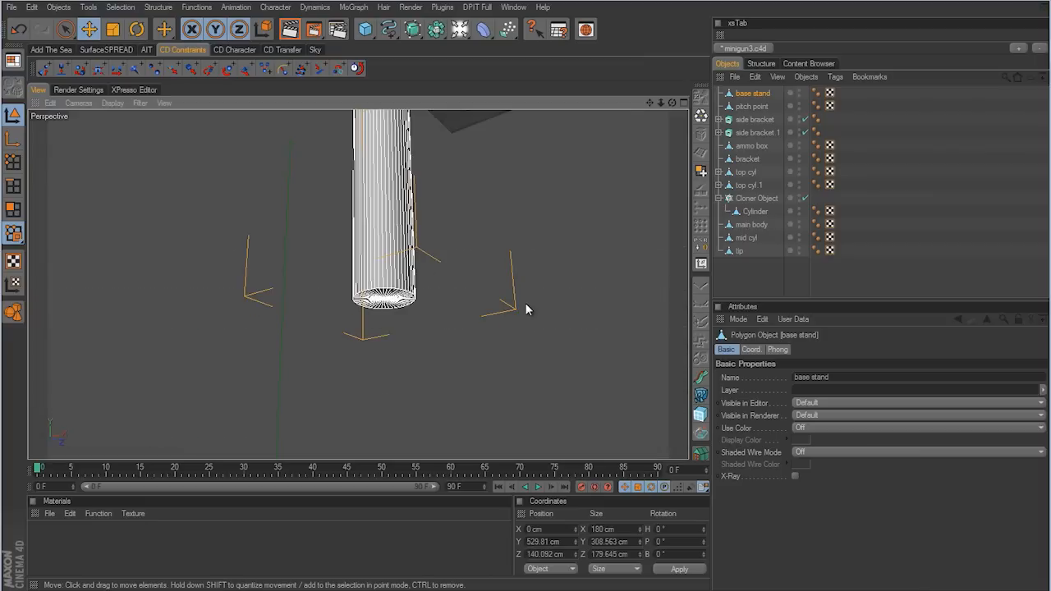
pyautogui.click(14, 210)
pyautogui.rightClick(487, 324)
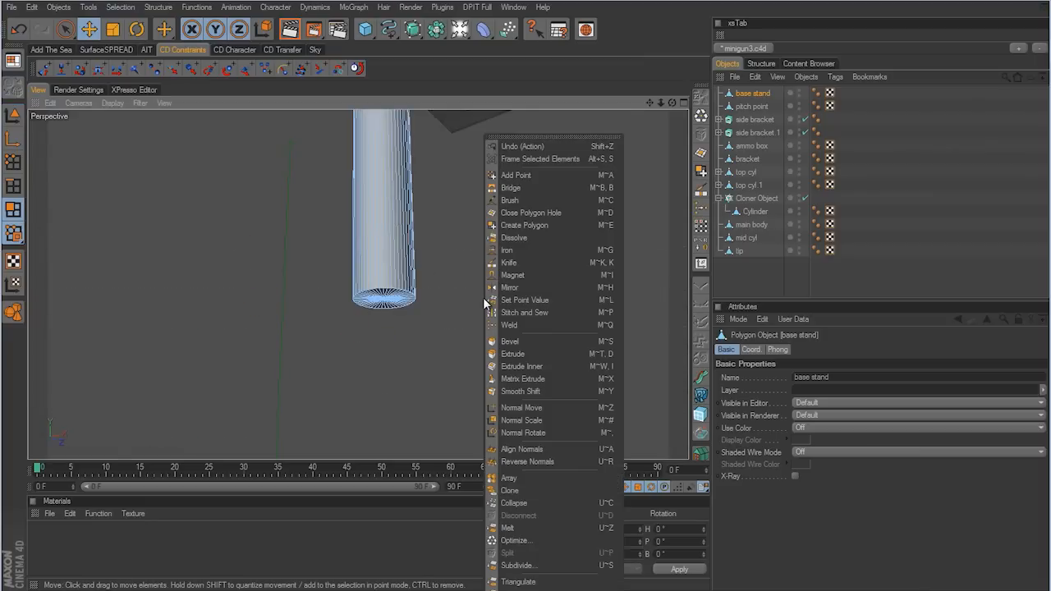
pyautogui.click(509, 262)
pyautogui.click(773, 377)
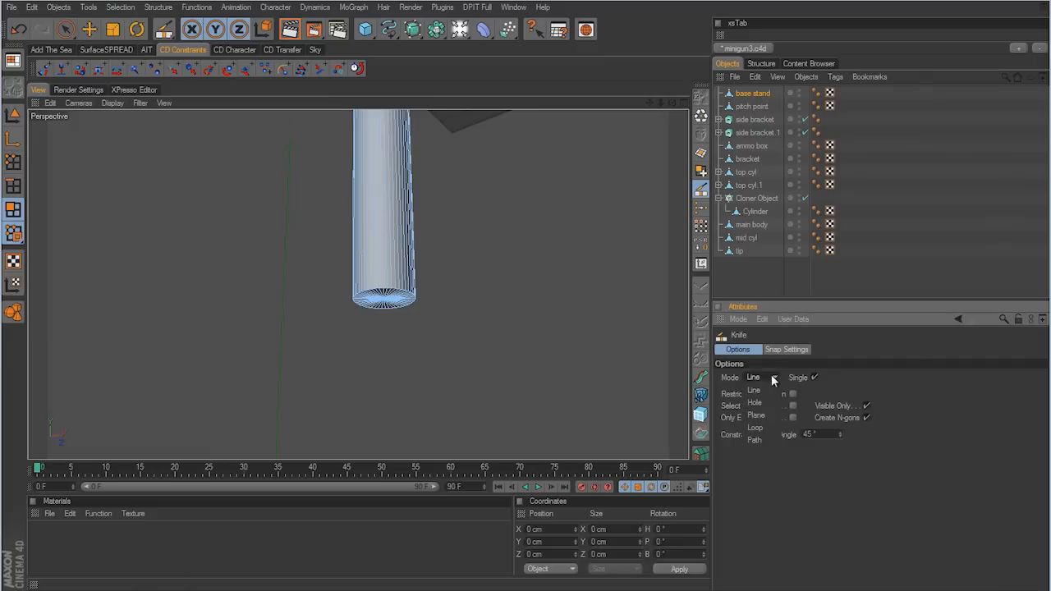
pyautogui.click(766, 427)
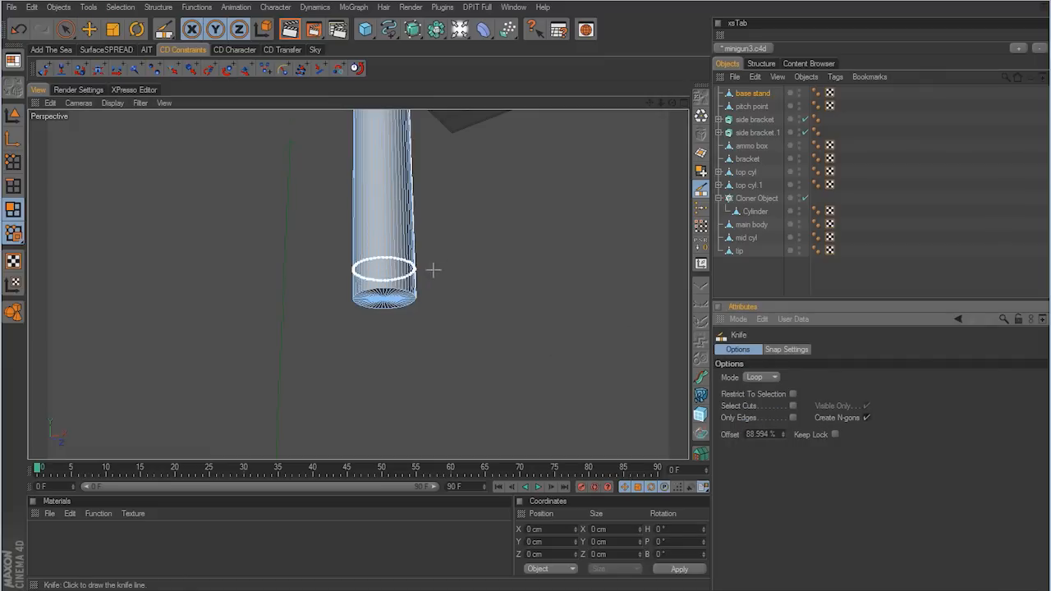
pyautogui.keyDown('alt'); pyautogui.moveTo(435, 270); pyautogui.dragTo(525, 303); pyautogui.keyUp('alt')
pyautogui.keyDown('alt'); pyautogui.moveTo(526, 303); pyautogui.dragTo(588, 302, button='right'); pyautogui.keyUp('alt')
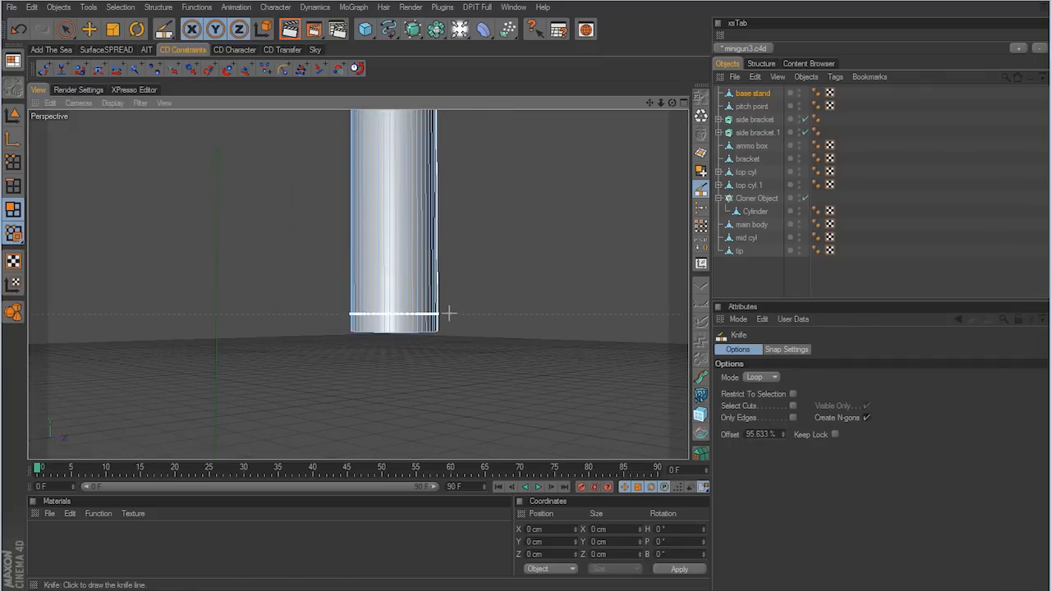
pyautogui.keyDown('alt'); pyautogui.moveTo(446, 310); pyautogui.dragTo(528, 307); pyautogui.keyUp('alt')
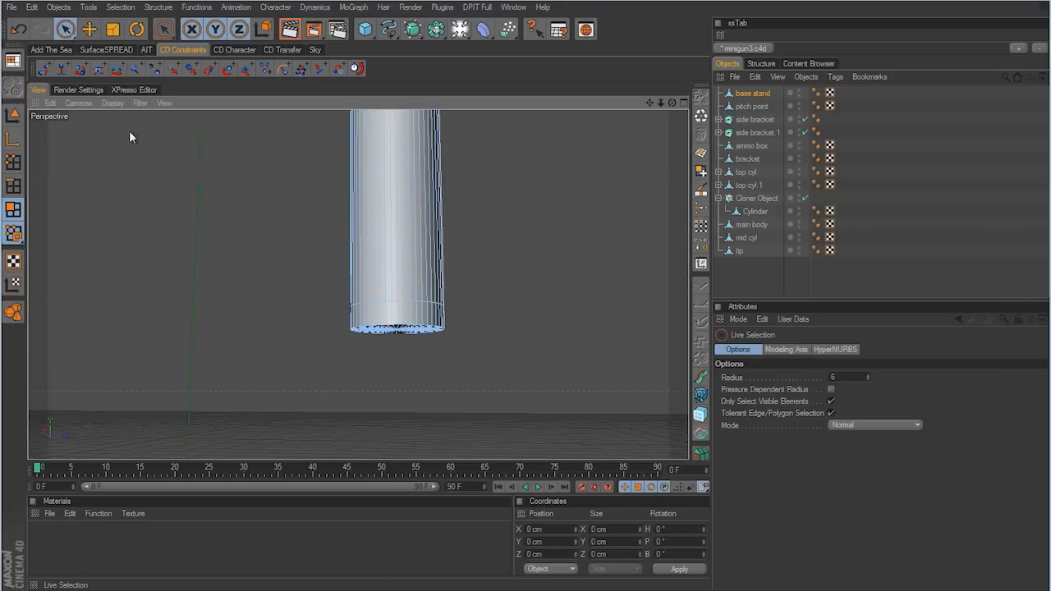
# Step: Select the polygon loop at the bottom of the base stand's post and extrude it outward 50 cm as a round foot
pyautogui.press('u')
pyautogui.press('l')
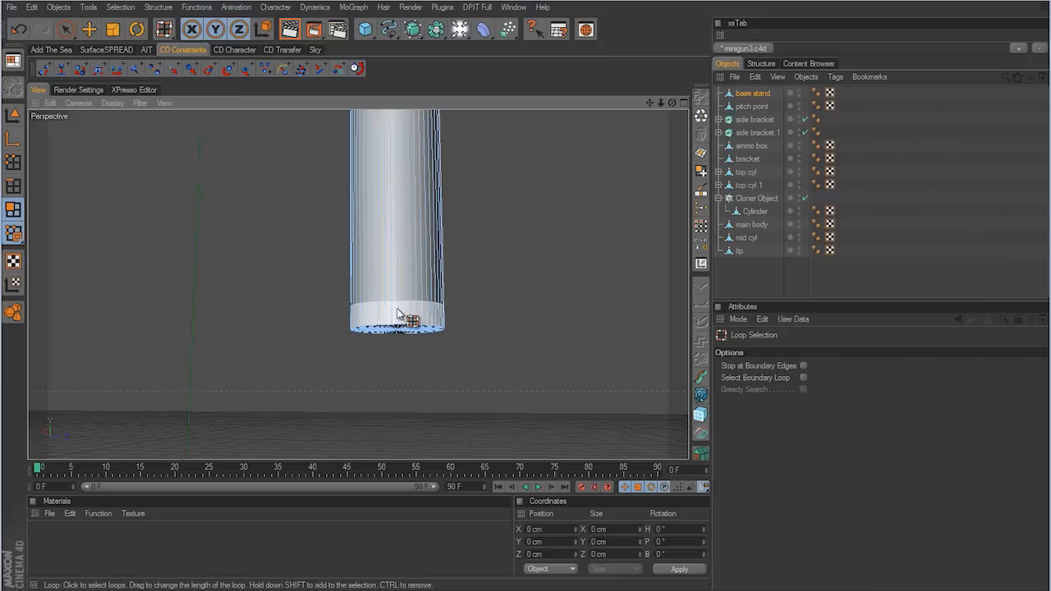
pyautogui.click(398, 314)
pyautogui.keyDown('alt'); pyautogui.moveTo(462, 329); pyautogui.dragTo(532, 310); pyautogui.keyUp('alt')
pyautogui.rightClick(532, 311)
pyautogui.click(580, 356)
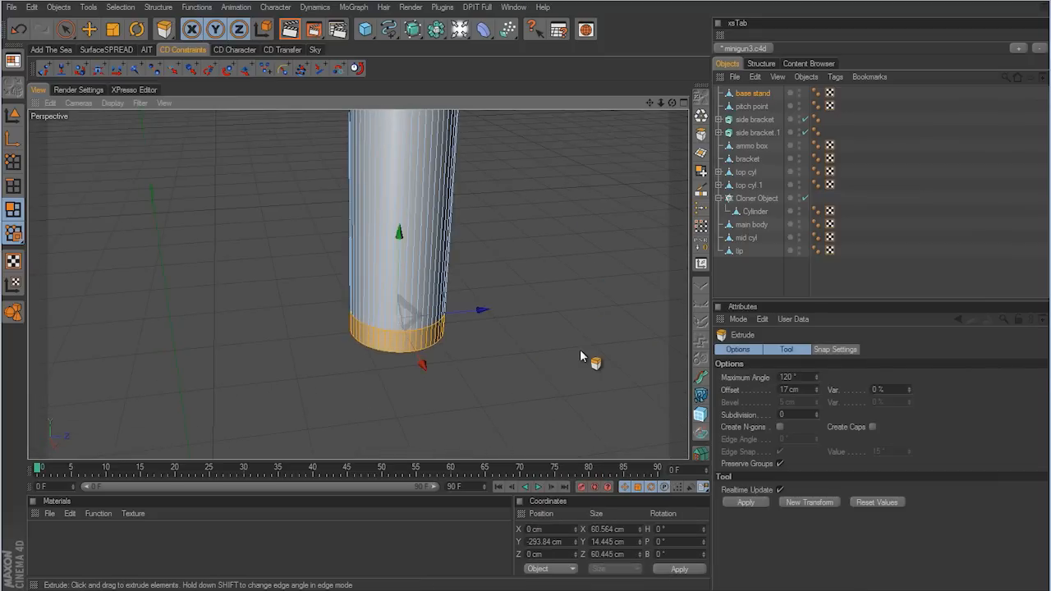
pyautogui.scroll(-6, 569, 322)
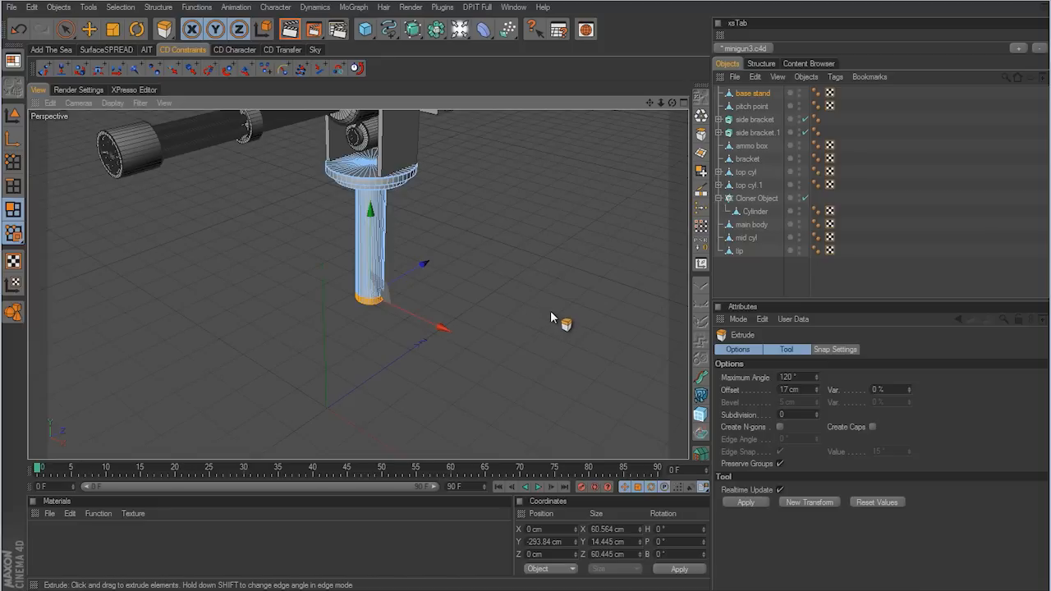
pyautogui.moveTo(550, 311); pyautogui.dragTo(525, 303)
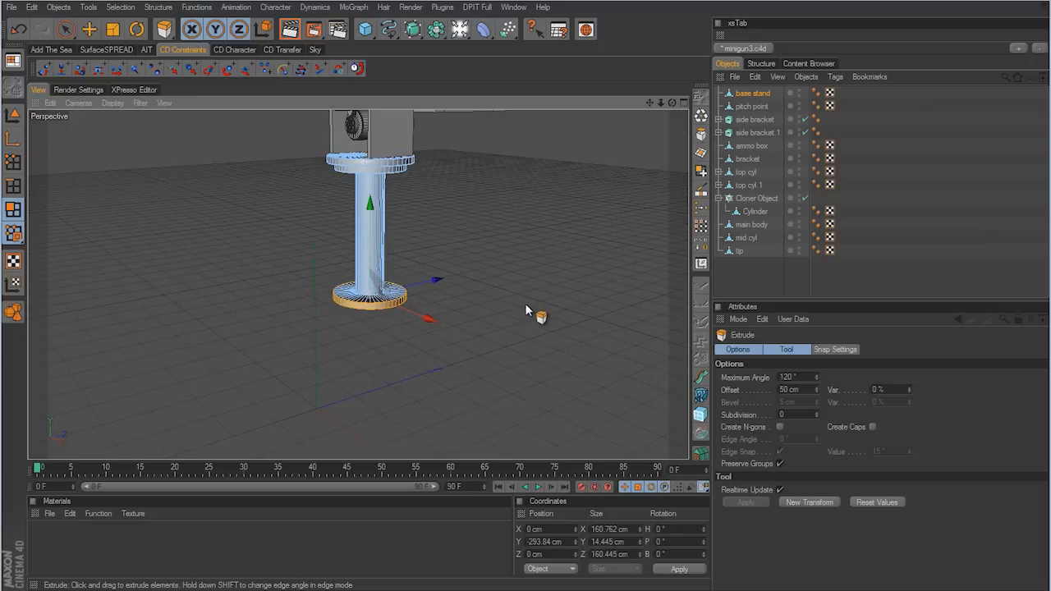
pyautogui.moveTo(525, 303)
pyautogui.keyDown('alt'); pyautogui.mouseDown()
pyautogui.moveTo(519, 282)
pyautogui.moveTo(522, 304)
pyautogui.moveTo(544, 299)
pyautogui.moveTo(510, 311)
pyautogui.mouseUp(); pyautogui.keyUp('alt')
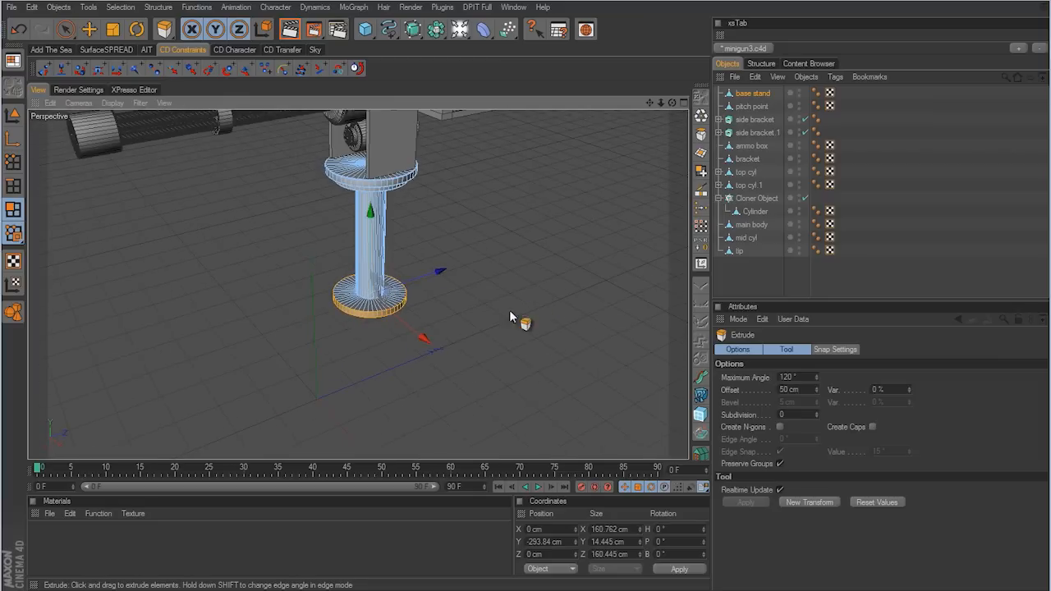
pyautogui.scroll(-3, 526, 305)
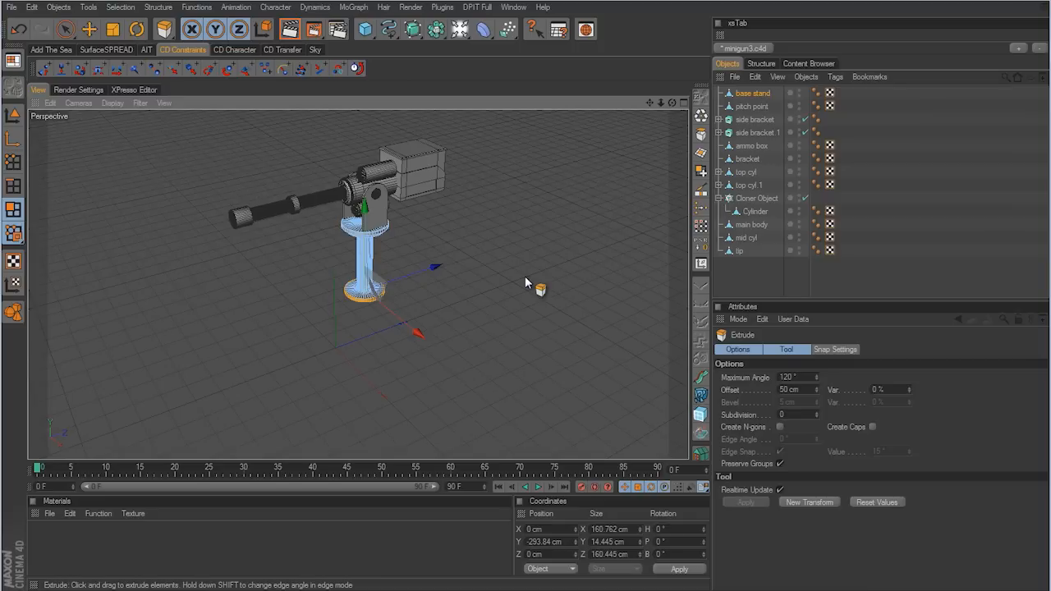
# Step: Leave polygon editing and add a cube as the parent of the base stand, at the stand's own position
pyautogui.keyDown('alt'); pyautogui.moveTo(444, 312); pyautogui.dragTo(525, 305); pyautogui.keyUp('alt')
pyautogui.hotkey('ctrl', 'z')
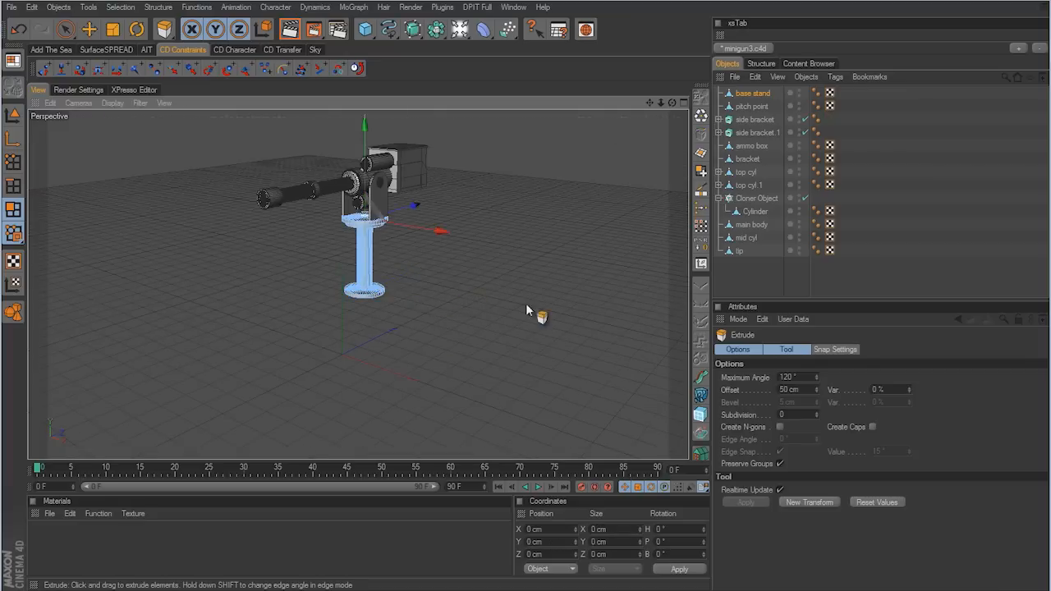
pyautogui.keyDown('alt'); pyautogui.moveTo(527, 304); pyautogui.dragTo(533, 304, button='right'); pyautogui.keyUp('alt')
pyautogui.click(13, 115)
pyautogui.click(88, 30)
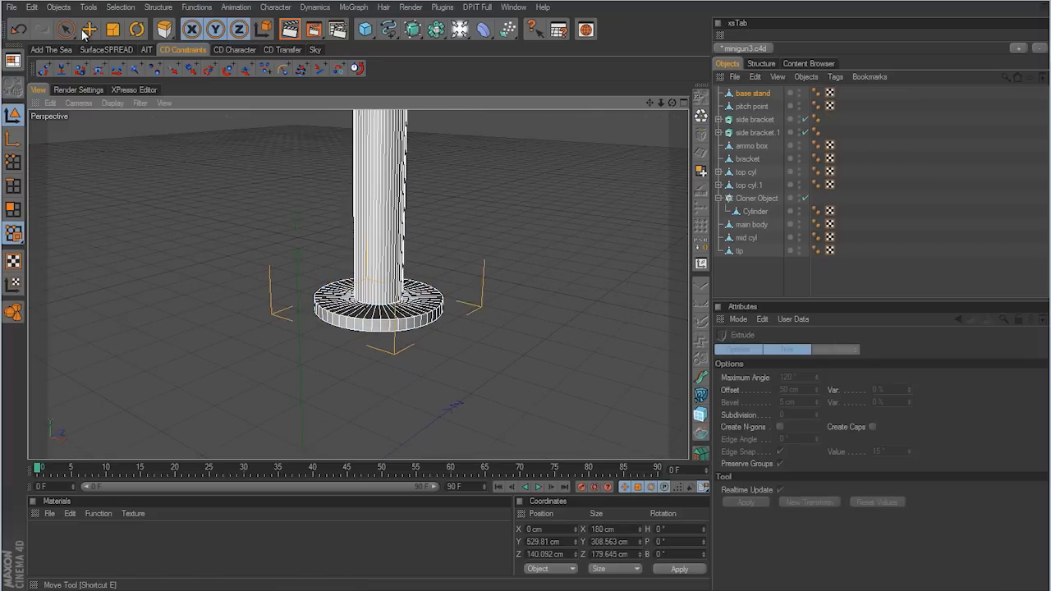
pyautogui.click(753, 94)
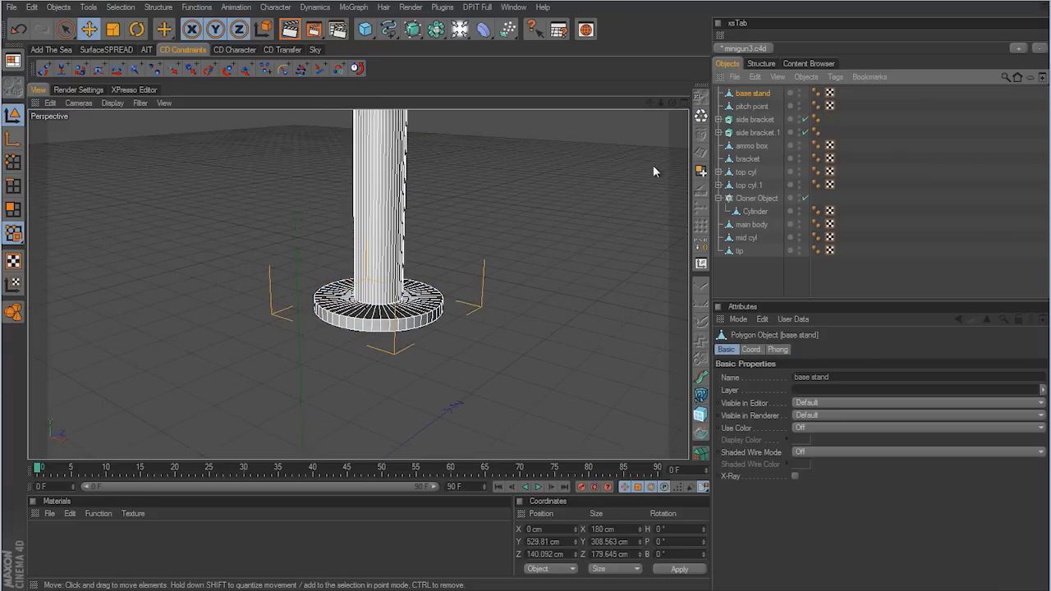
pyautogui.scroll(-3, 526, 308)
pyautogui.click(366, 31)
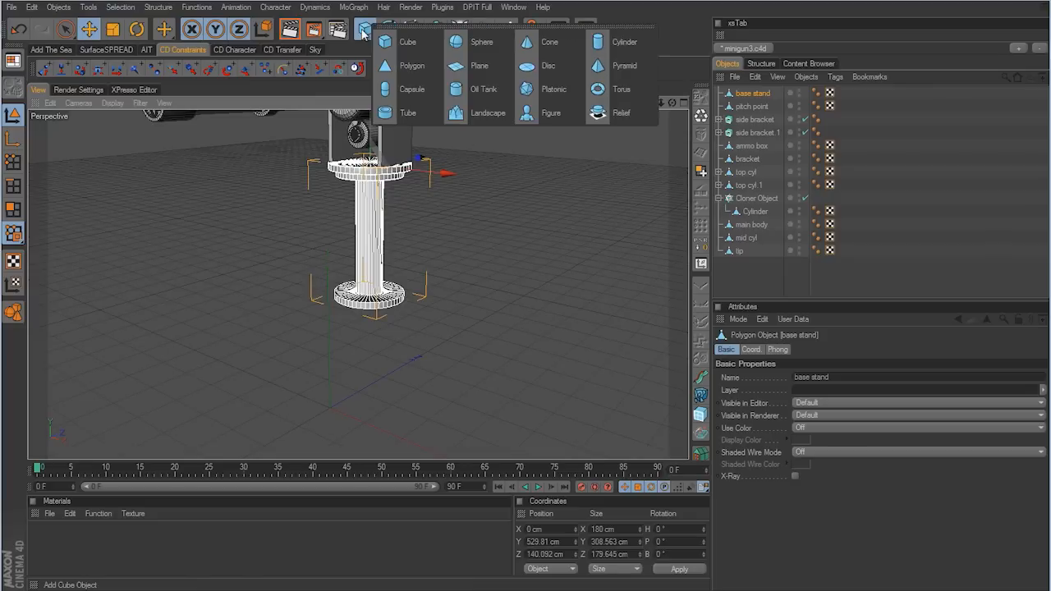
pyautogui.keyDown('alt'); pyautogui.click(407, 43); pyautogui.keyUp('alt')
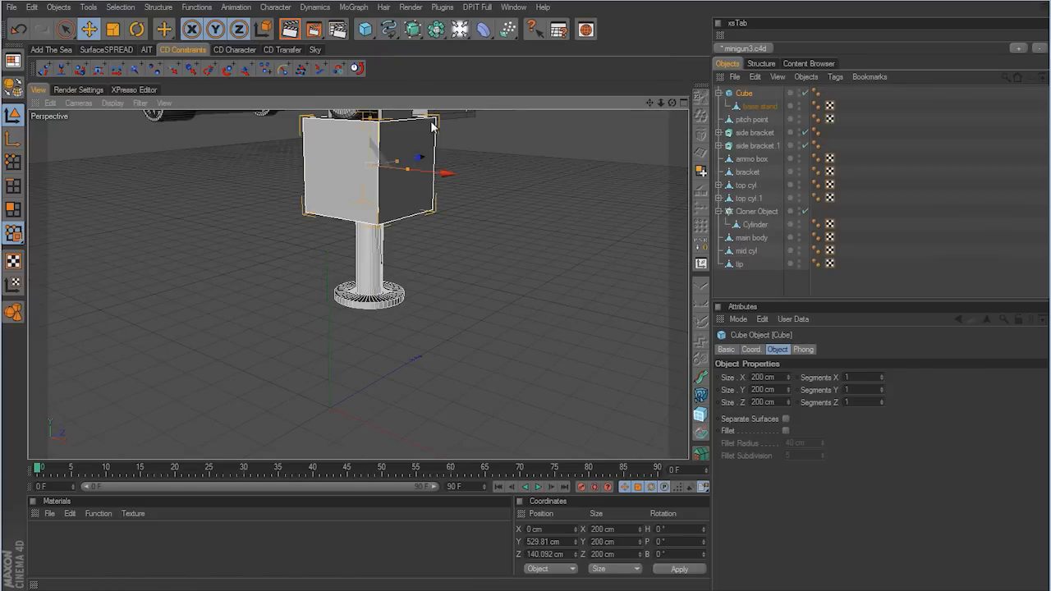
# Step: Take the base stand out of the cube's hierarchy and lower the cube along Y to about 178 cm, near the round foot
pyautogui.click(754, 107)
pyautogui.click(745, 95)
pyautogui.scroll(-3, 520, 303)
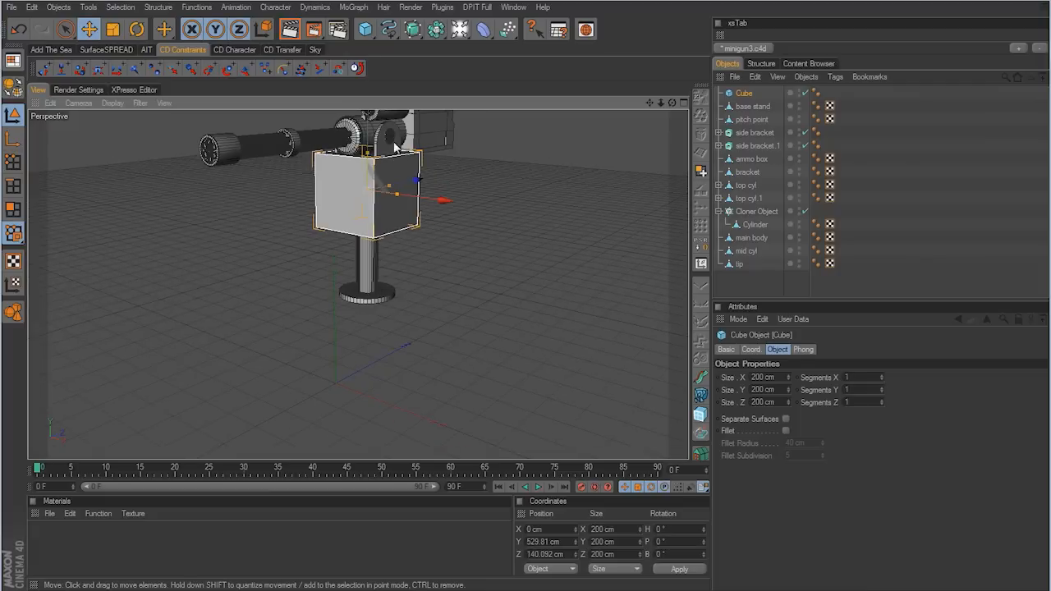
pyautogui.moveTo(370, 115); pyautogui.dragTo(525, 307)
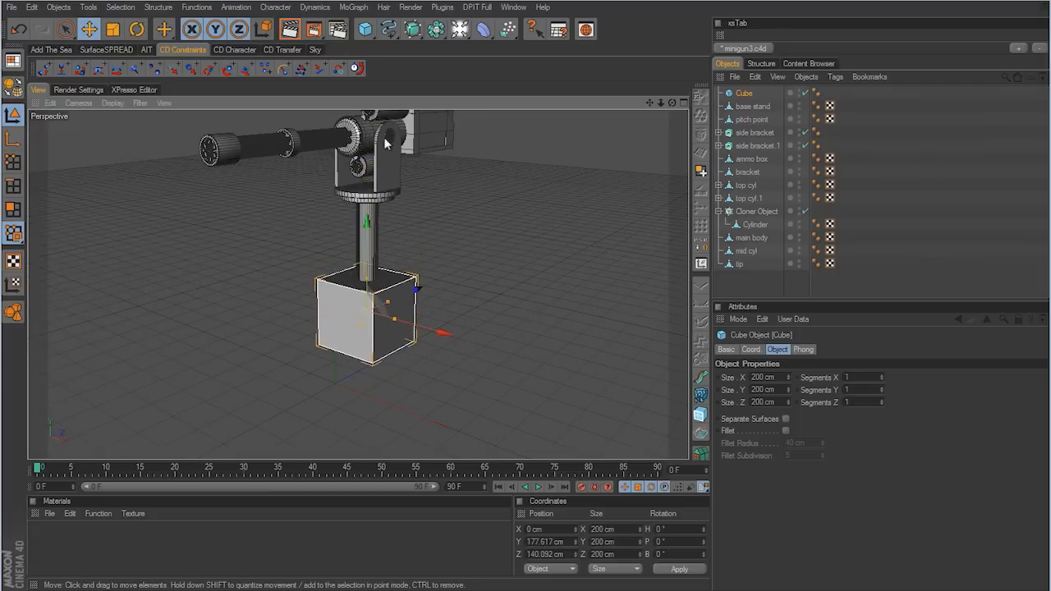
# Step: Flatten the cube below the round foot to a Y size of 18 cm
pyautogui.scroll(4, 543, 309)
pyautogui.scroll(2, 543, 305)
pyautogui.moveTo(379, 276); pyautogui.dragTo(377, 332)
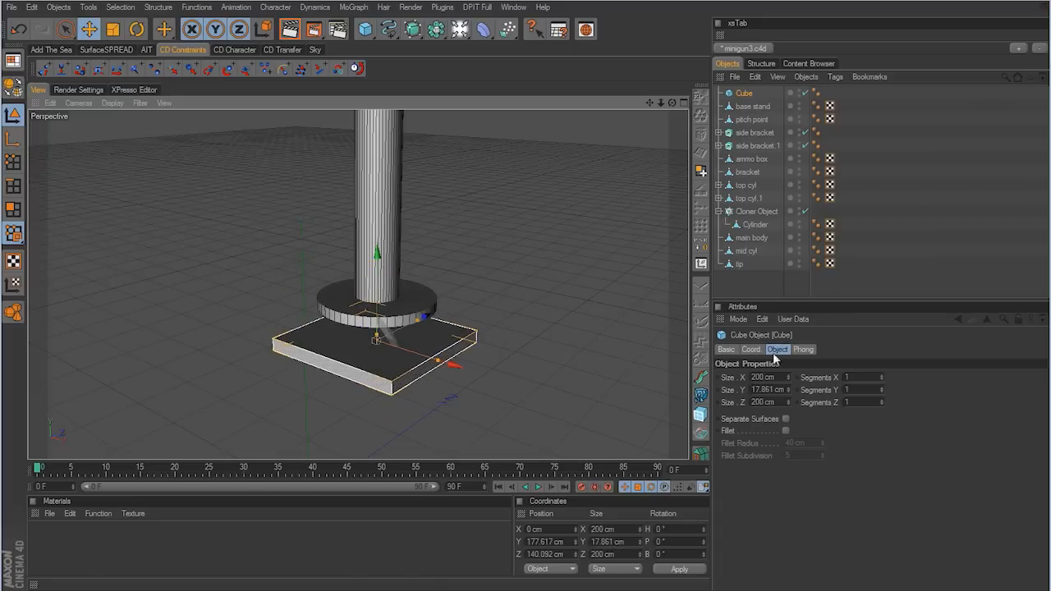
pyautogui.moveTo(775, 389); pyautogui.dragTo(663, 357)
pyautogui.write('18')
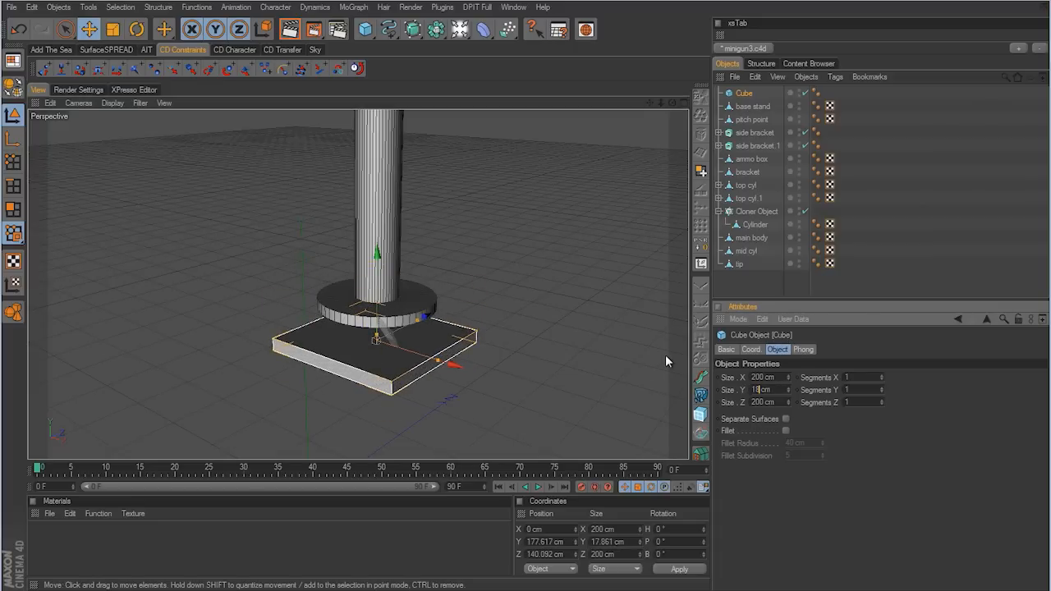
pyautogui.press('Return')
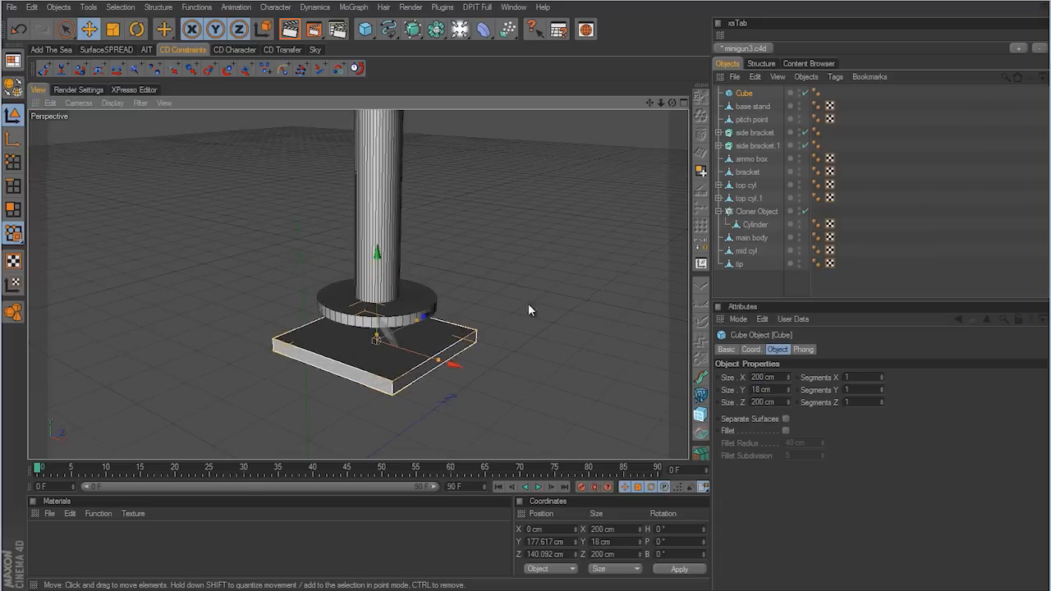
# Step: Compare the cube with the round foot from above and set its X and Z sizes to 100 cm
pyautogui.keyDown('alt'); pyautogui.moveTo(529, 307); pyautogui.dragTo(526, 304); pyautogui.keyUp('alt')
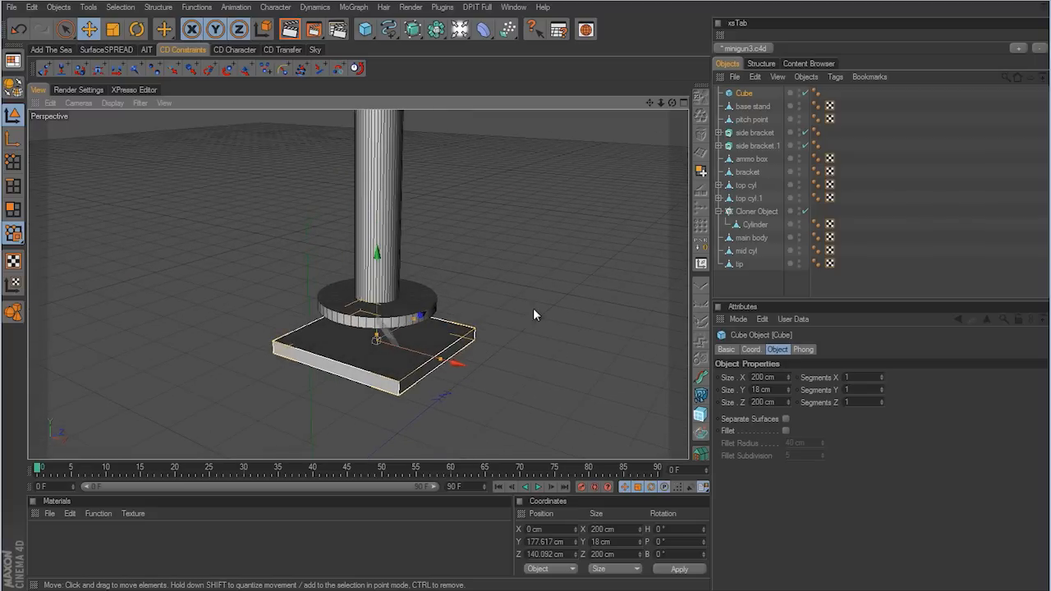
pyautogui.middleClick(557, 271)
pyautogui.middleClick(557, 262)
pyautogui.keyDown('alt'); pyautogui.moveTo(493, 306); pyautogui.dragTo(542, 309, button='right'); pyautogui.keyUp('alt')
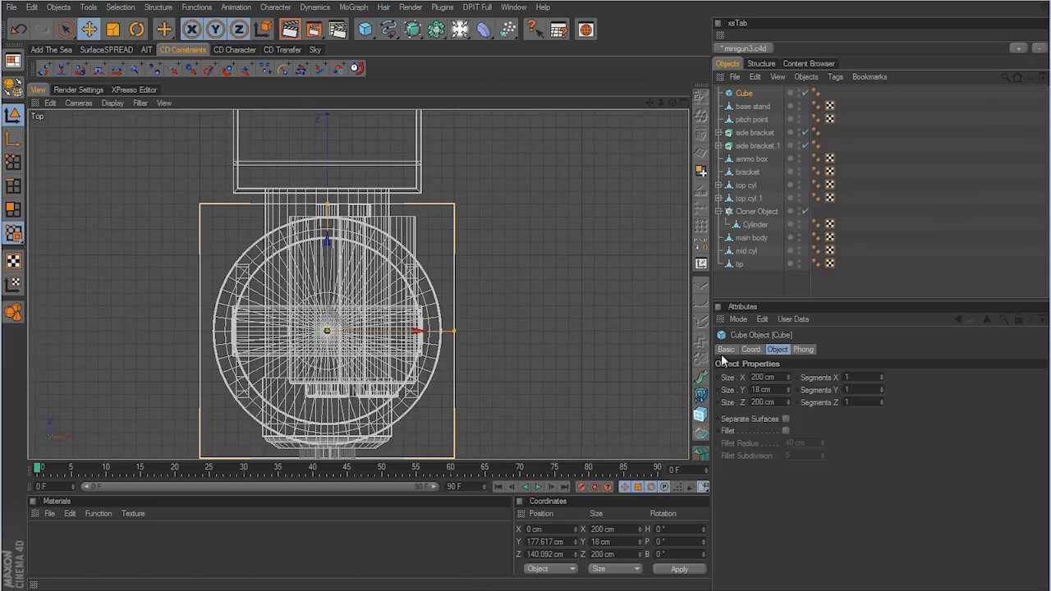
pyautogui.moveTo(454, 331); pyautogui.dragTo(397, 331)
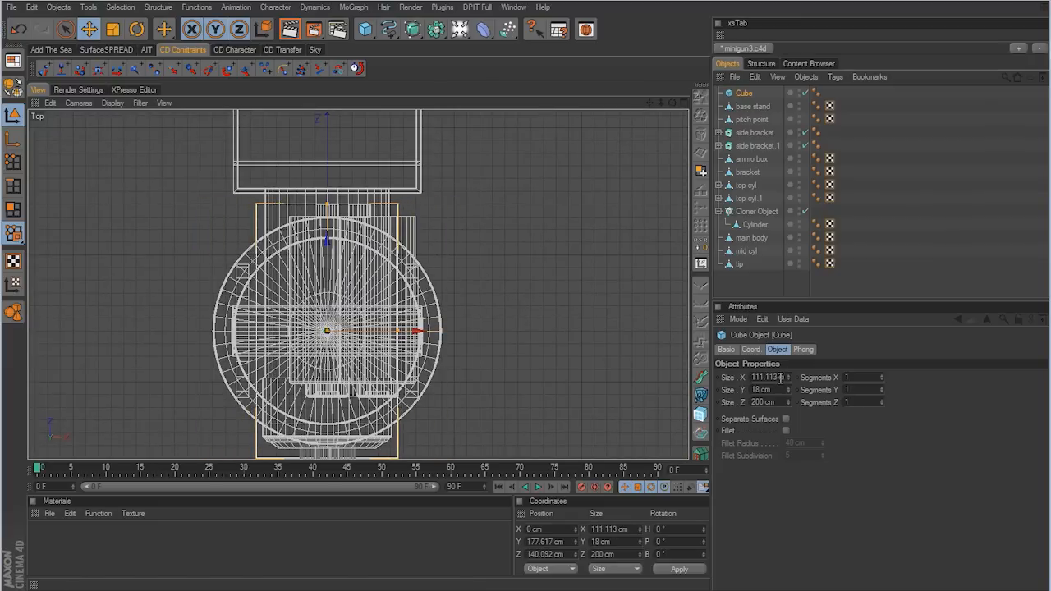
pyautogui.moveTo(780, 377); pyautogui.dragTo(703, 377)
pyautogui.write('100')
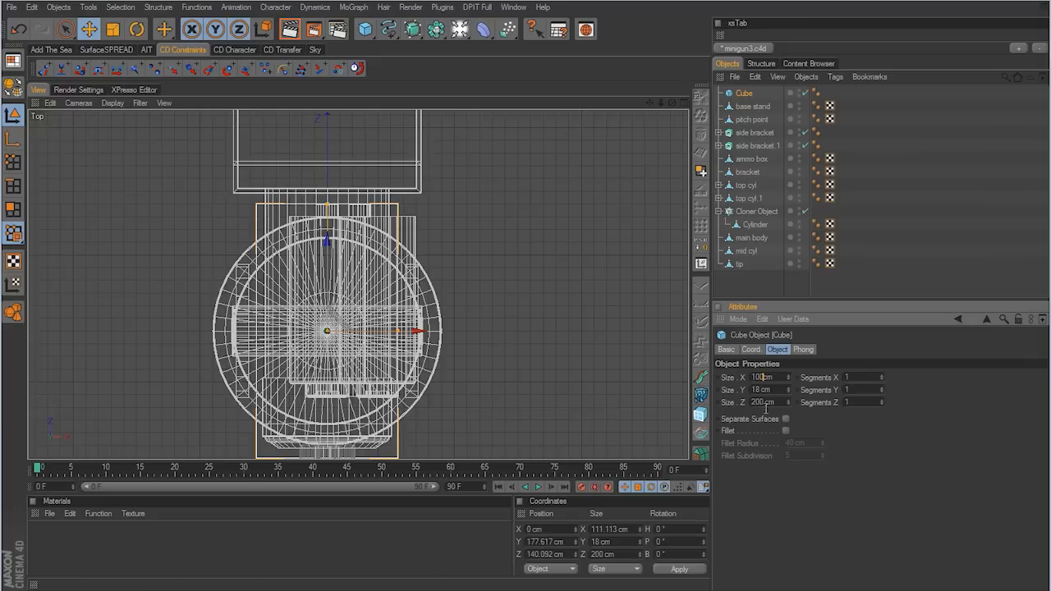
pyautogui.doubleClick(764, 402)
pyautogui.write('100')
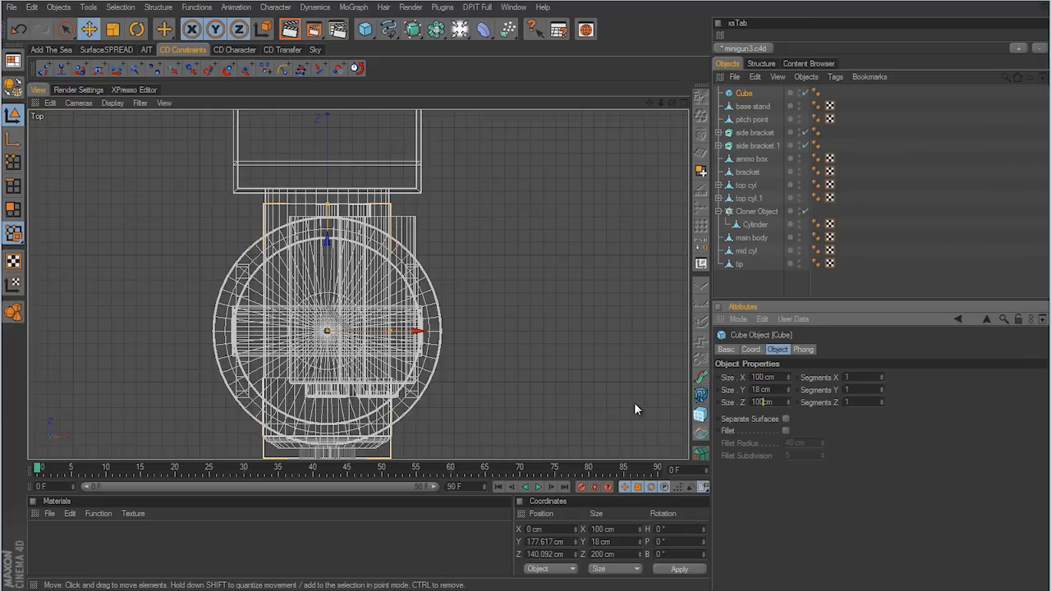
pyautogui.press('Return')
pyautogui.middleClick(494, 306)
pyautogui.middleClick(318, 268)
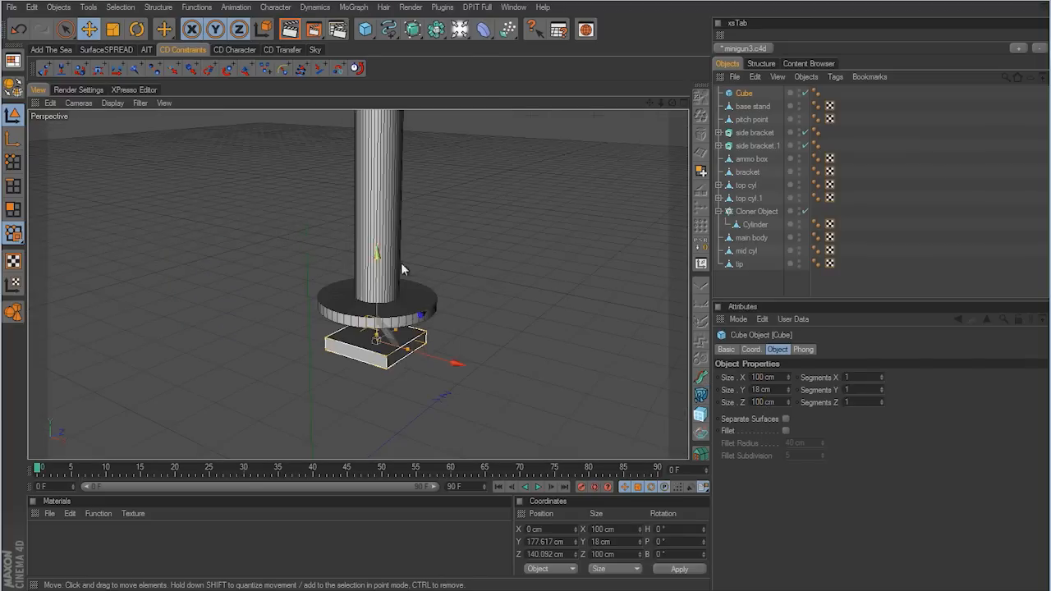
# Step: Try a Y size of 20 cm for the cube, and set it to 25 cm
pyautogui.keyDown('alt'); pyautogui.moveTo(402, 269); pyautogui.dragTo(524, 303); pyautogui.keyUp('alt')
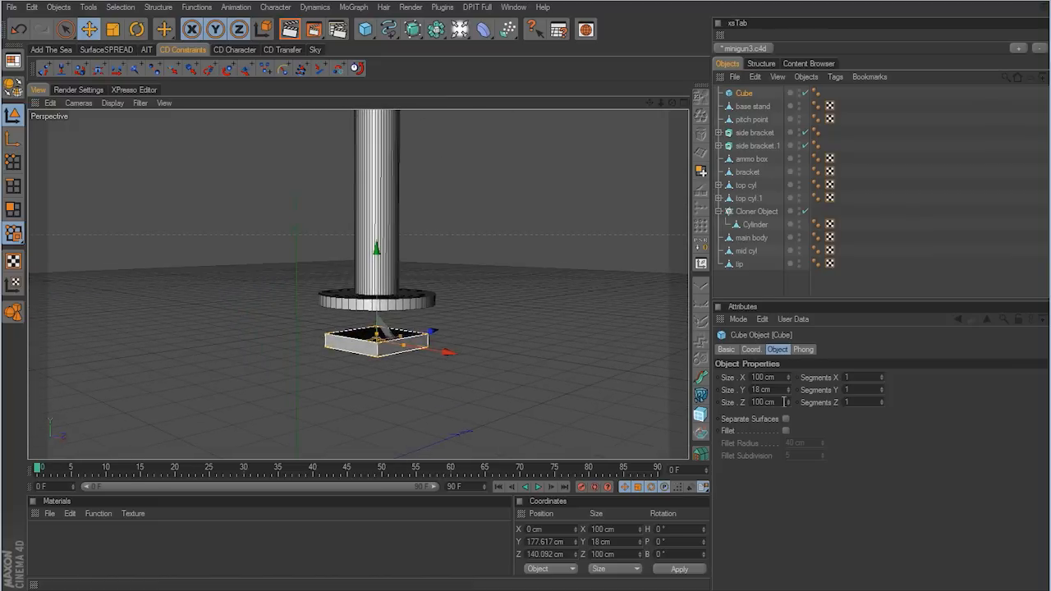
pyautogui.doubleClick(762, 390)
pyautogui.write('20')
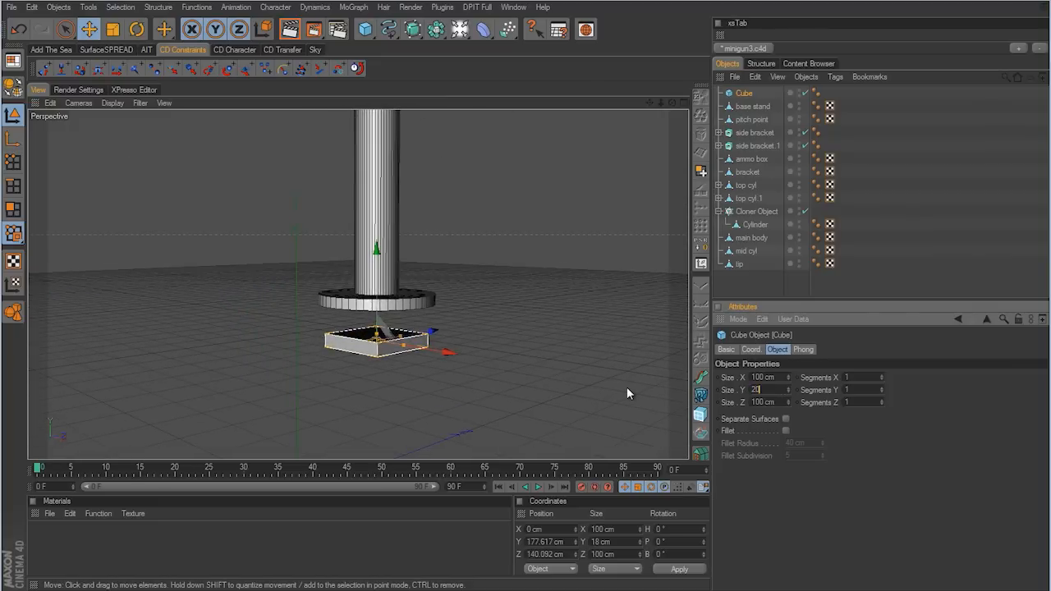
pyautogui.press('Return')
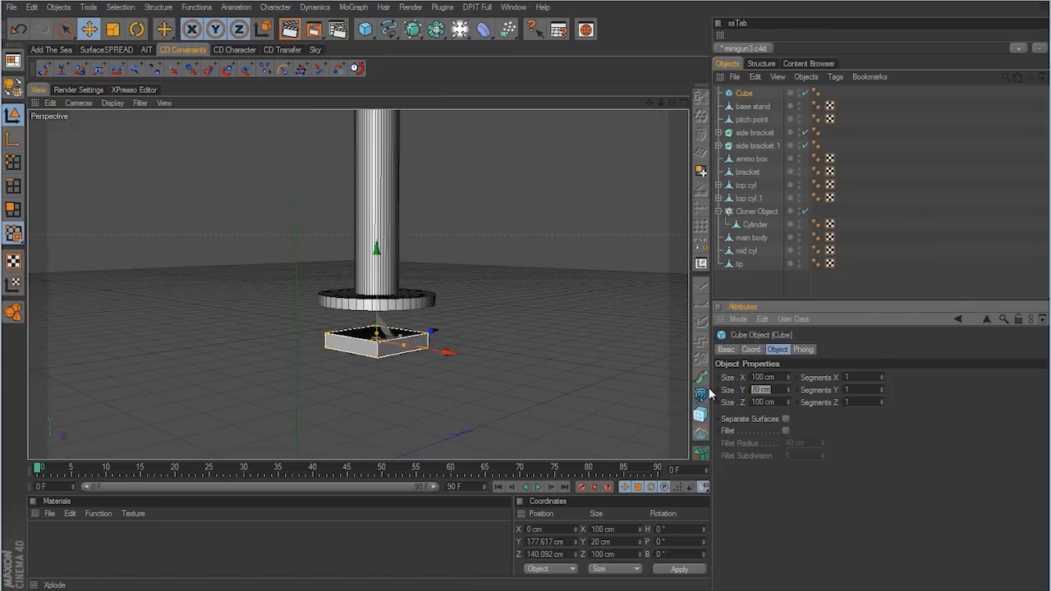
pyautogui.write('25')
pyautogui.press('Return')
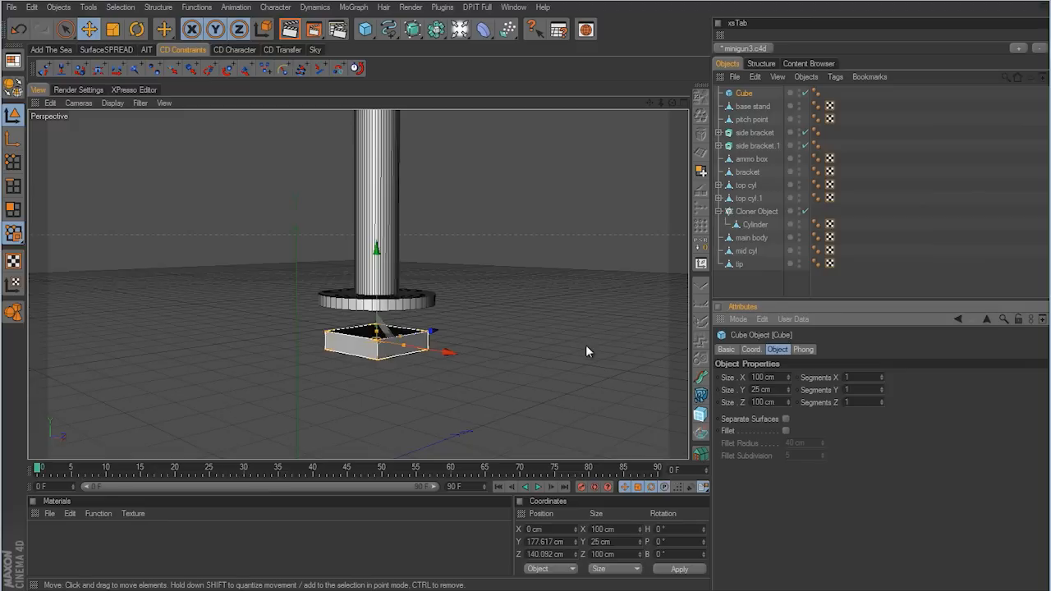
pyautogui.press('Tab')
# Step: Raise the cube along Y to about 216.5 cm, against the underside of the round foot
pyautogui.moveTo(525, 306)
pyautogui.keyDown('alt'); pyautogui.mouseDown()
pyautogui.moveTo(526, 291)
pyautogui.moveTo(525, 307)
pyautogui.mouseUp(); pyautogui.keyUp('alt')
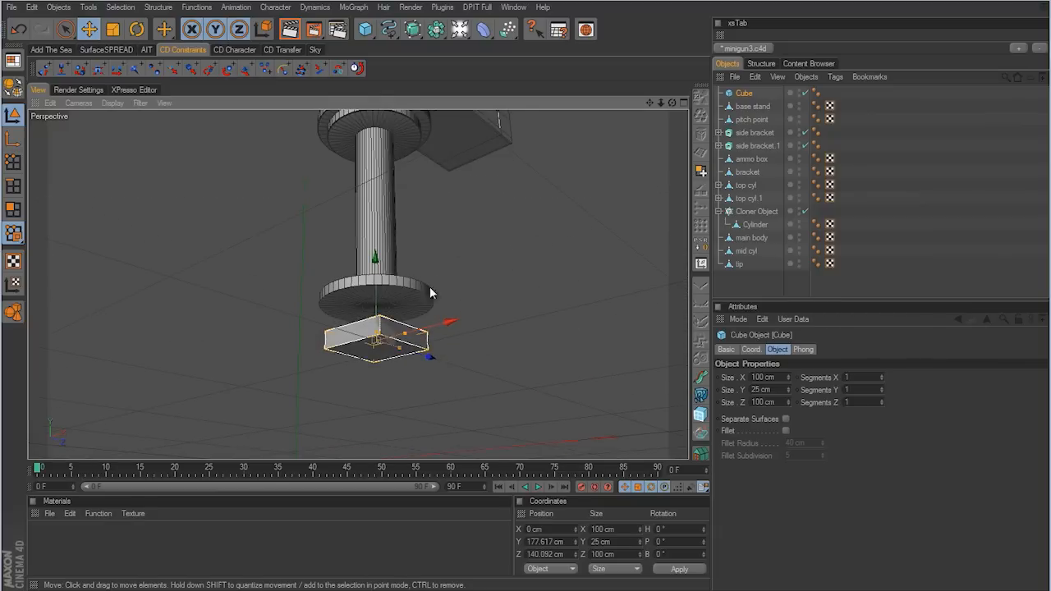
pyautogui.keyDown('alt'); pyautogui.moveTo(429, 287); pyautogui.dragTo(600, 305, button='right'); pyautogui.keyUp('alt')
pyautogui.moveTo(400, 345); pyautogui.dragTo(401, 334)
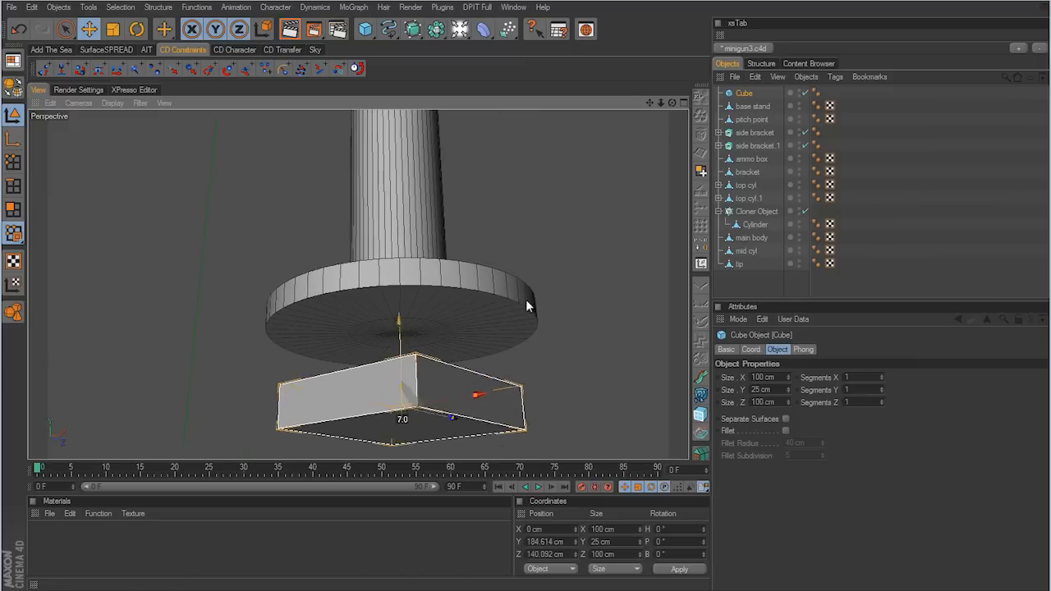
pyautogui.moveTo(527, 303); pyautogui.dragTo(550, 242)
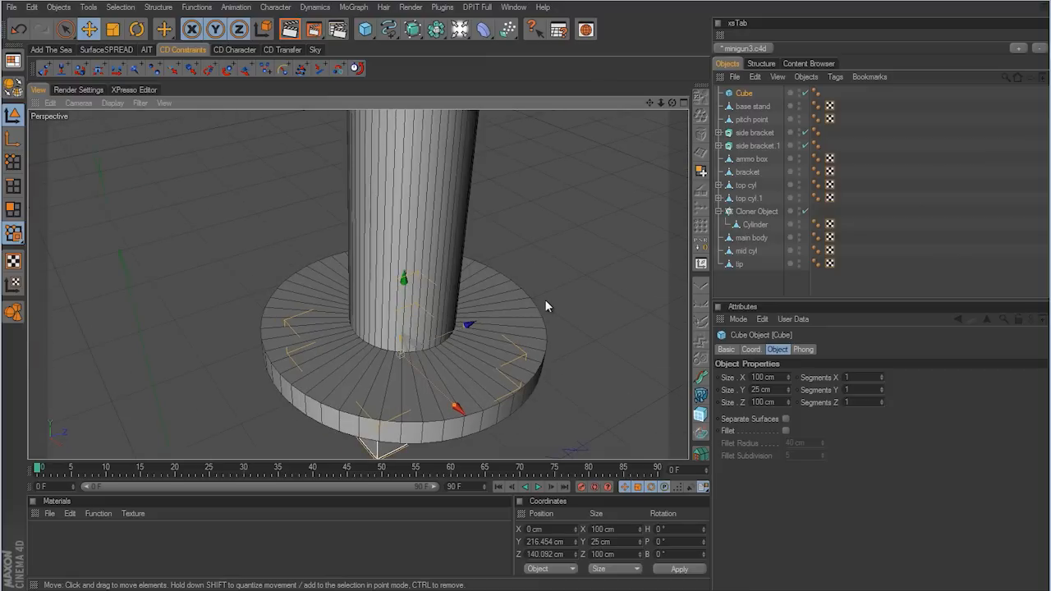
pyautogui.keyDown('alt'); pyautogui.moveTo(550, 353); pyautogui.dragTo(534, 408); pyautogui.keyUp('alt')
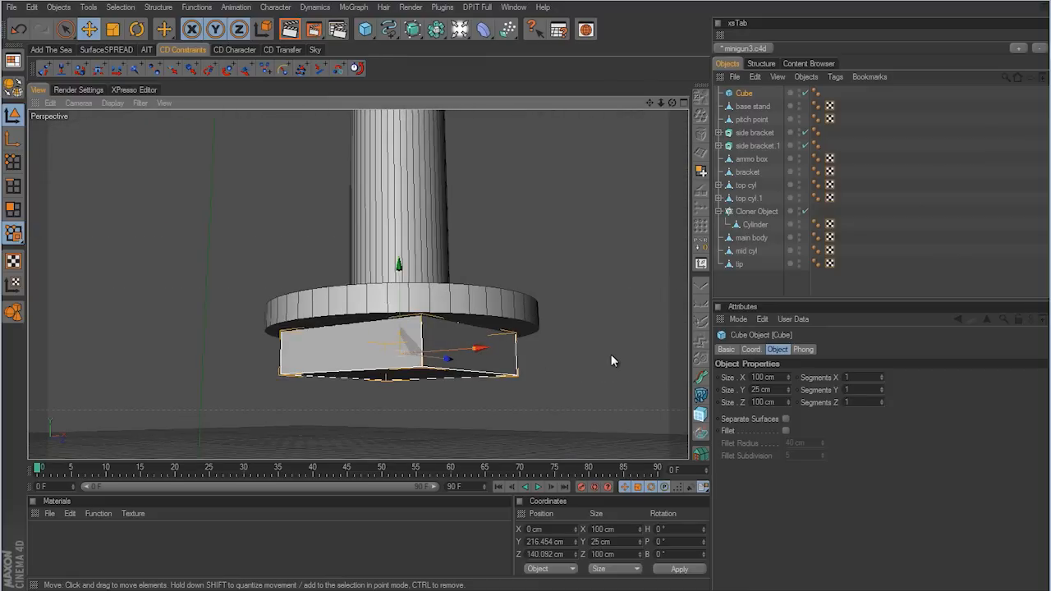
# Step: Set the cube's Y size to 55 cm and lower it along Y to about 201.7 cm beneath the foot
pyautogui.scroll(-3, 592, 334)
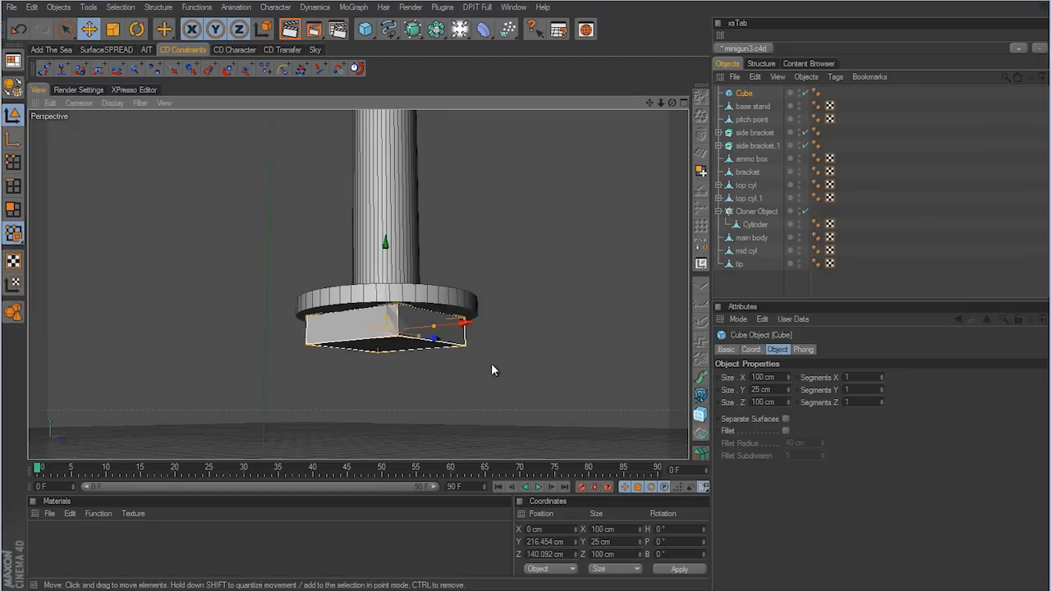
pyautogui.keyDown('alt'); pyautogui.moveTo(491, 363); pyautogui.dragTo(526, 310); pyautogui.keyUp('alt')
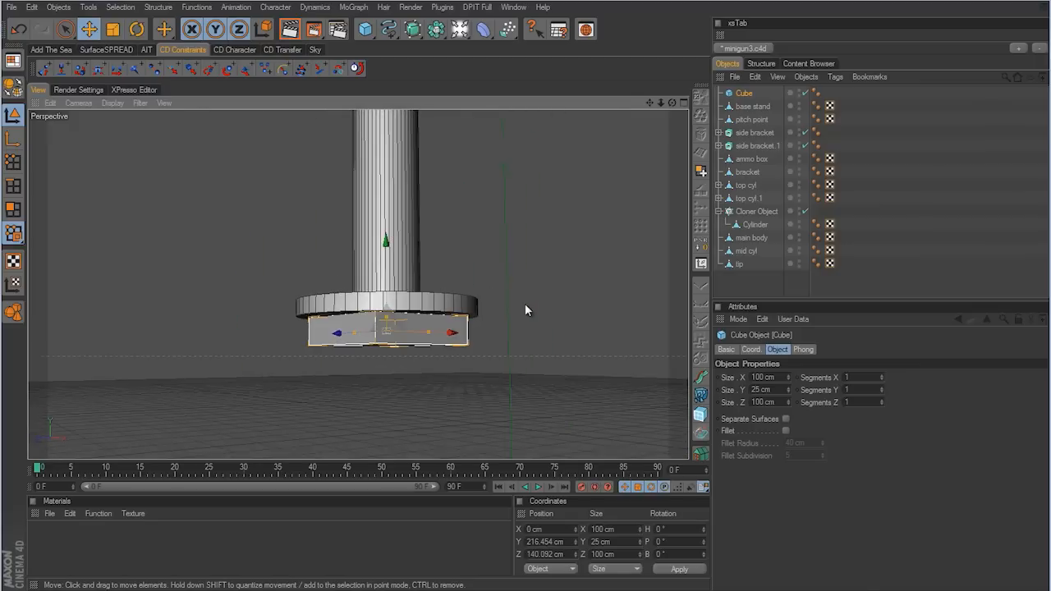
pyautogui.click(777, 390)
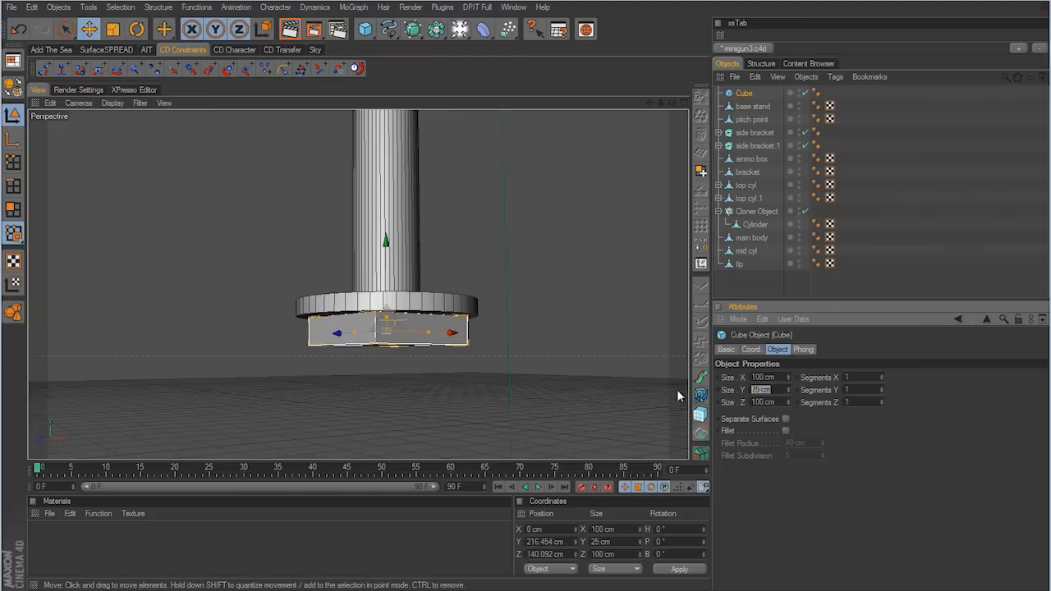
pyautogui.write('55')
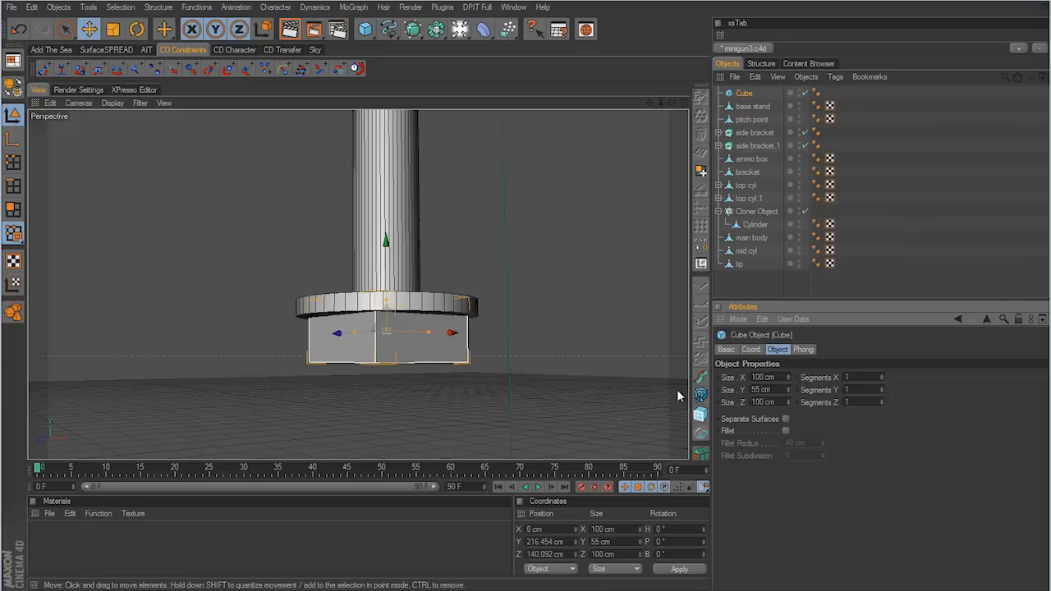
pyautogui.scroll(5, 535, 305)
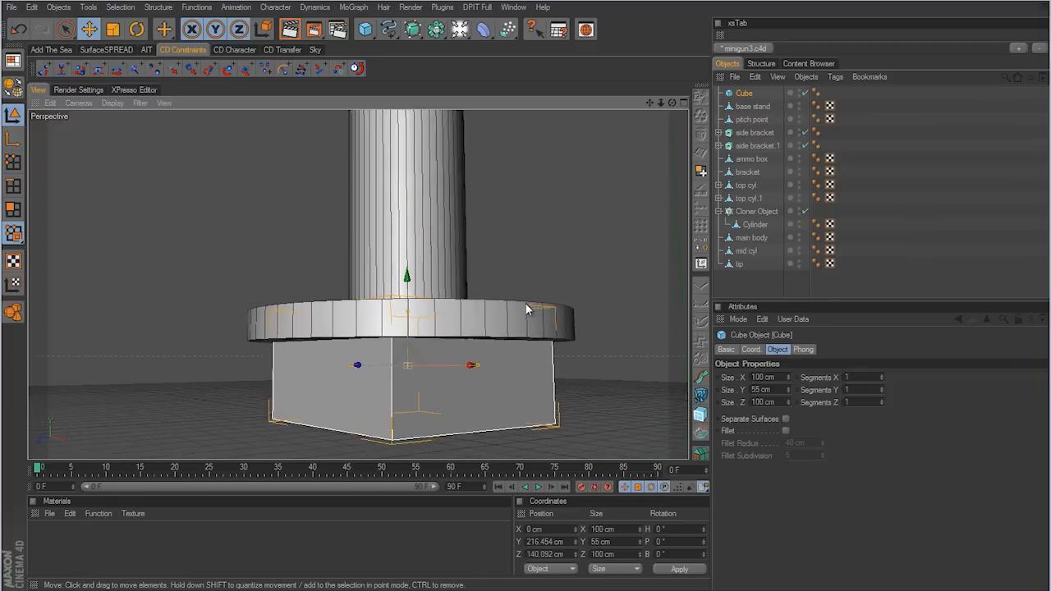
pyautogui.moveTo(407, 276); pyautogui.dragTo(408, 305)
pyautogui.moveTo(425, 312)
pyautogui.keyDown('alt'); pyautogui.mouseDown()
pyautogui.moveTo(528, 295)
pyautogui.moveTo(407, 312)
pyautogui.mouseUp(); pyautogui.keyUp('alt')
pyautogui.keyDown('alt'); pyautogui.moveTo(584, 264); pyautogui.dragTo(504, 305, button='right'); pyautogui.keyUp('alt')
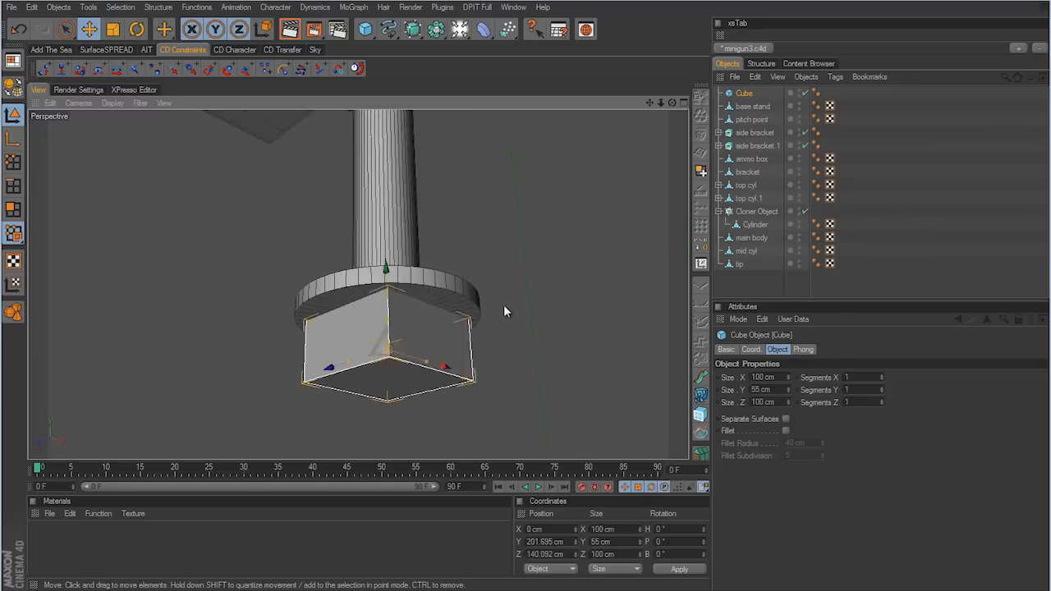
# Step: Convert the cube to an editable polygon object and switch to editing its points
pyautogui.keyDown('alt'); pyautogui.moveTo(503, 305); pyautogui.dragTo(526, 306); pyautogui.keyUp('alt')
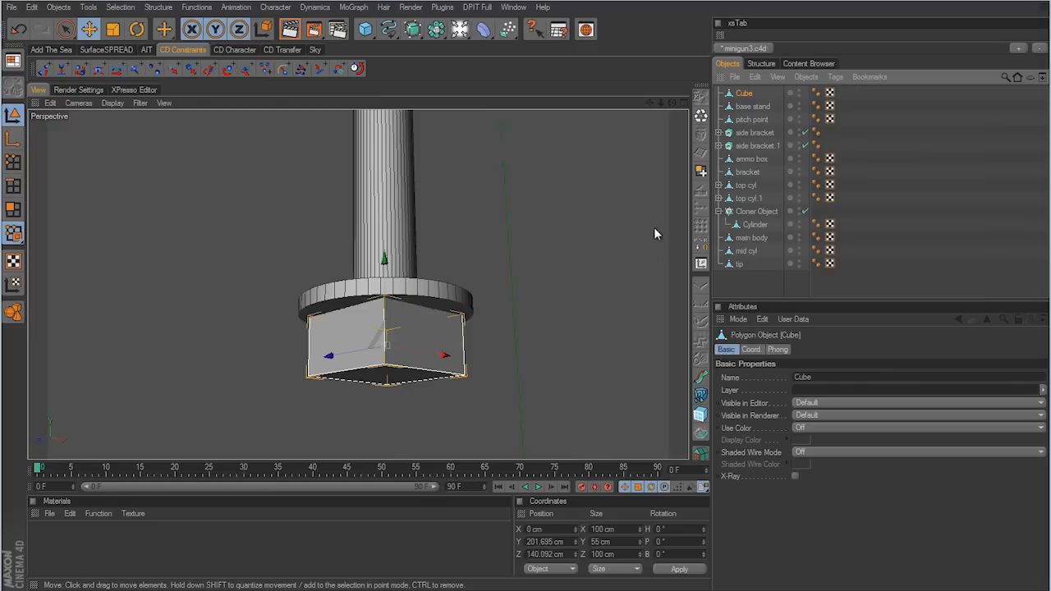
pyautogui.click(11, 164)
pyautogui.keyDown('alt'); pyautogui.moveTo(466, 290); pyautogui.dragTo(482, 335); pyautogui.keyUp('alt')
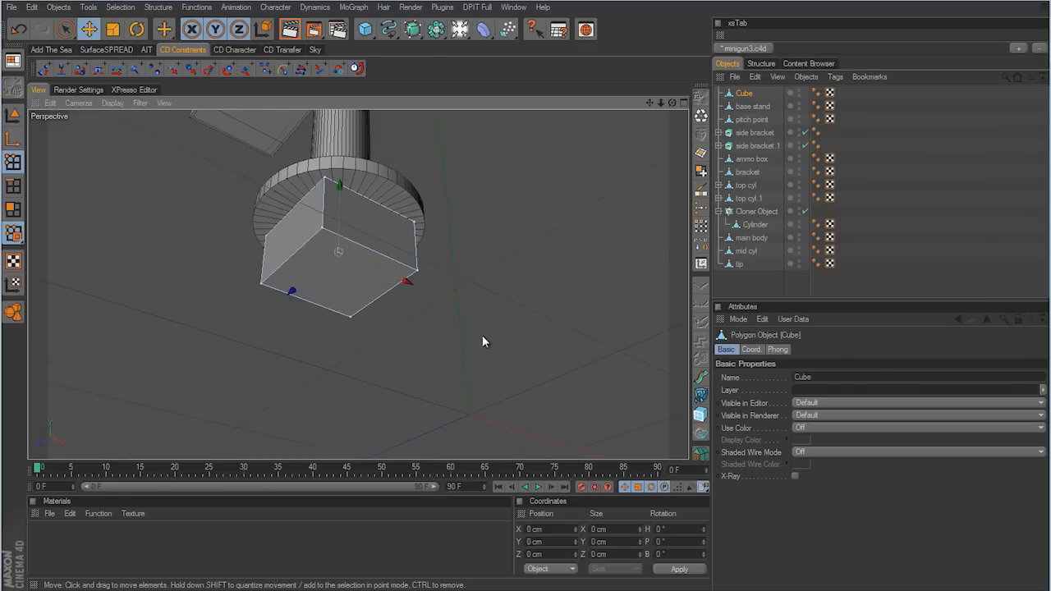
pyautogui.scroll(3, 482, 335)
pyautogui.rightClick(484, 307)
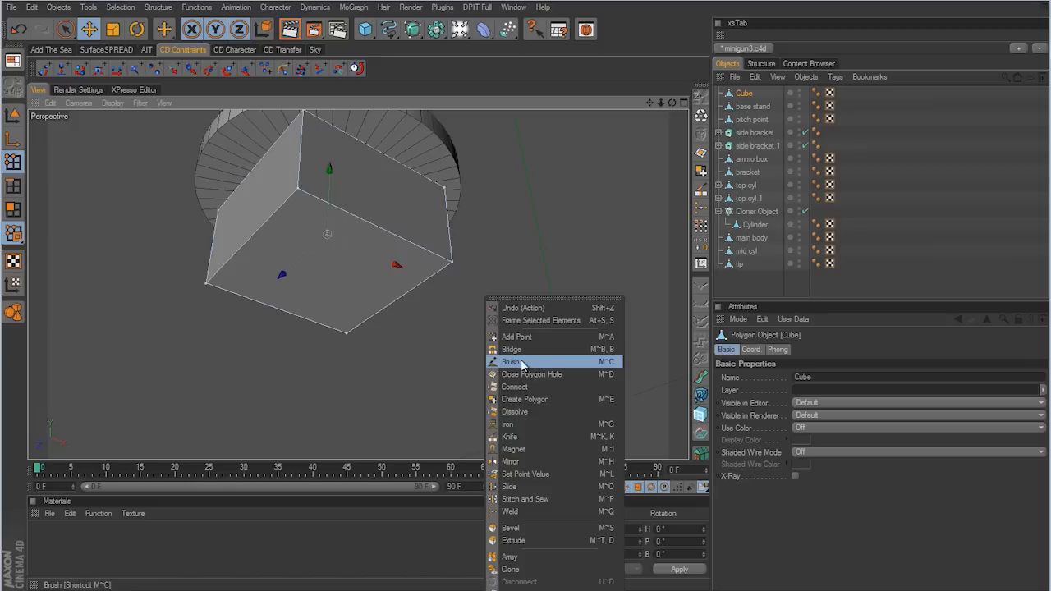
pyautogui.click(518, 437)
pyautogui.keyDown('alt'); pyautogui.moveTo(525, 303); pyautogui.dragTo(549, 337); pyautogui.keyUp('alt')
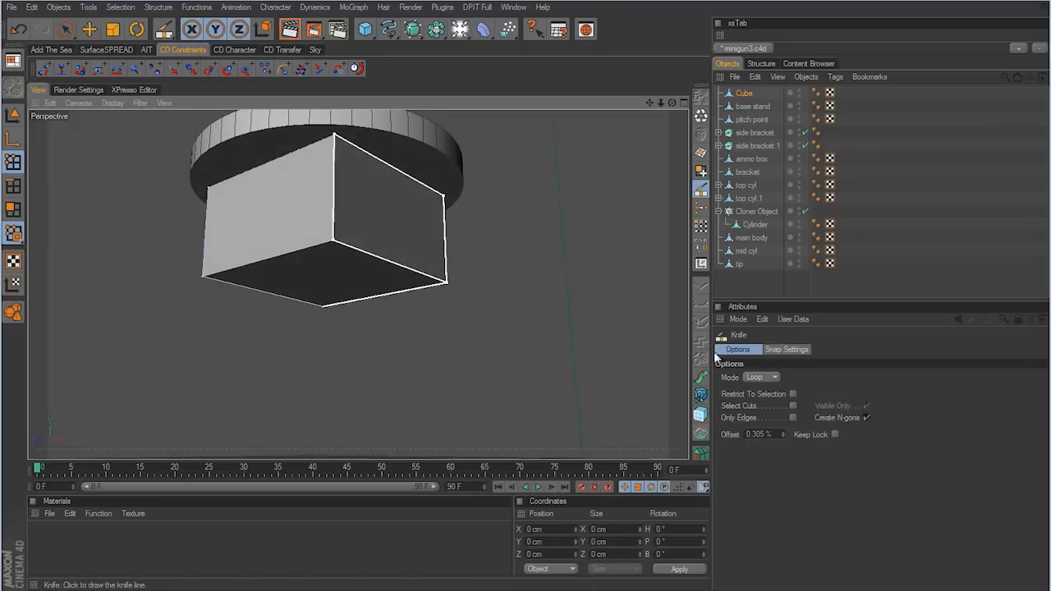
pyautogui.keyDown('alt'); pyautogui.moveTo(526, 303); pyautogui.dragTo(520, 216); pyautogui.keyUp('alt')
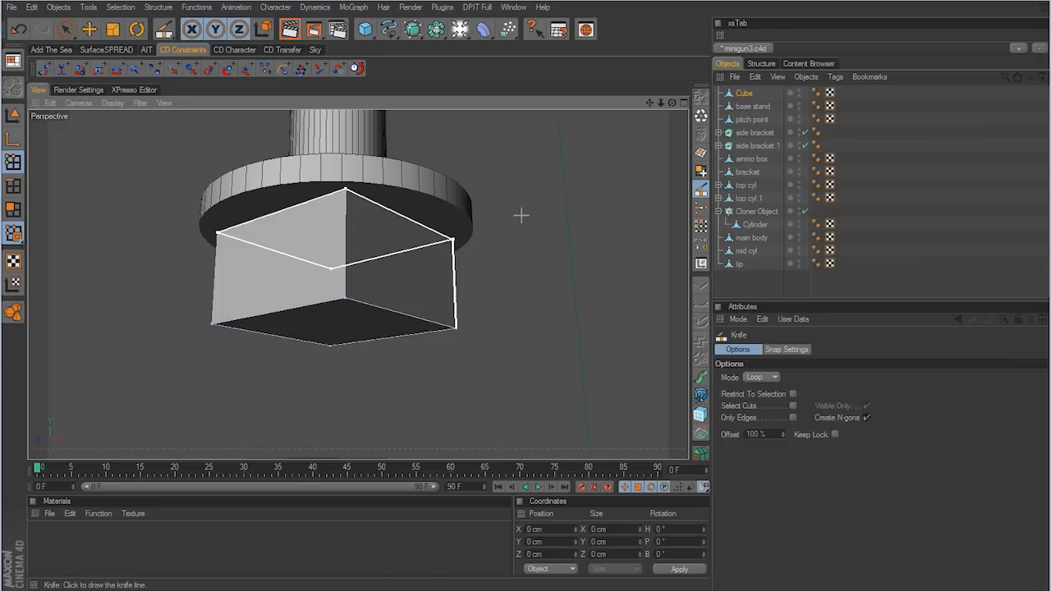
pyautogui.keyDown('alt'); pyautogui.moveTo(556, 228); pyautogui.dragTo(523, 303); pyautogui.keyUp('alt')
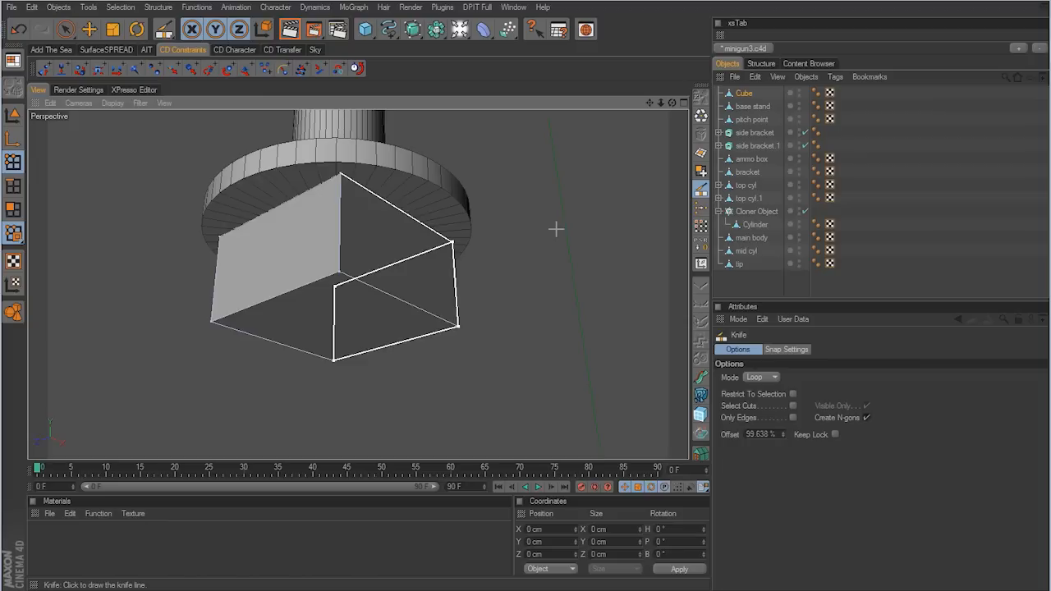
# Step: Loop-select the cube's four side polygons
pyautogui.click(14, 211)
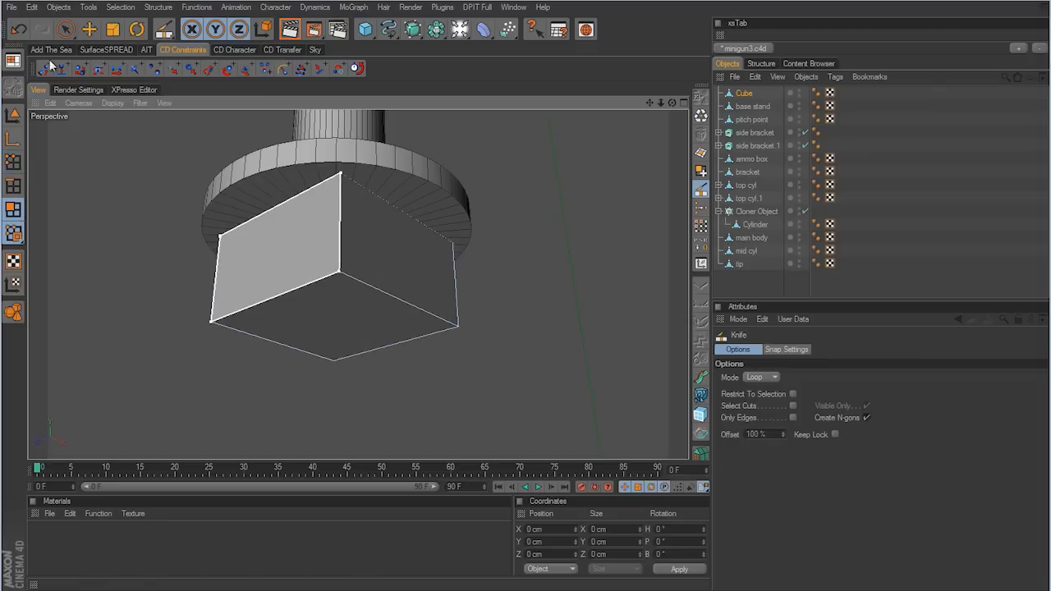
pyautogui.click(66, 29)
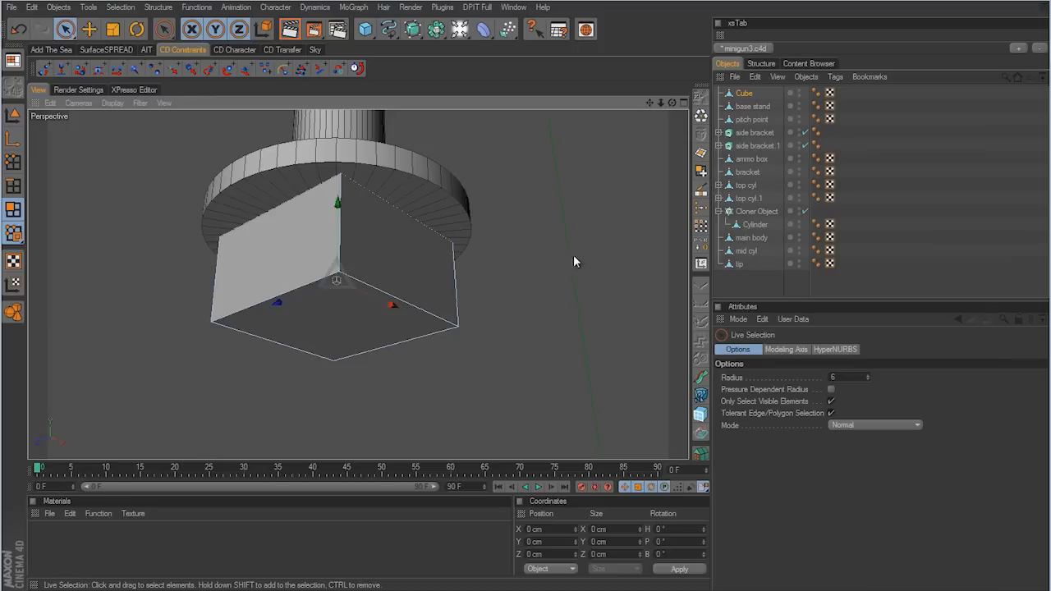
pyautogui.press('u')
pyautogui.press('l')
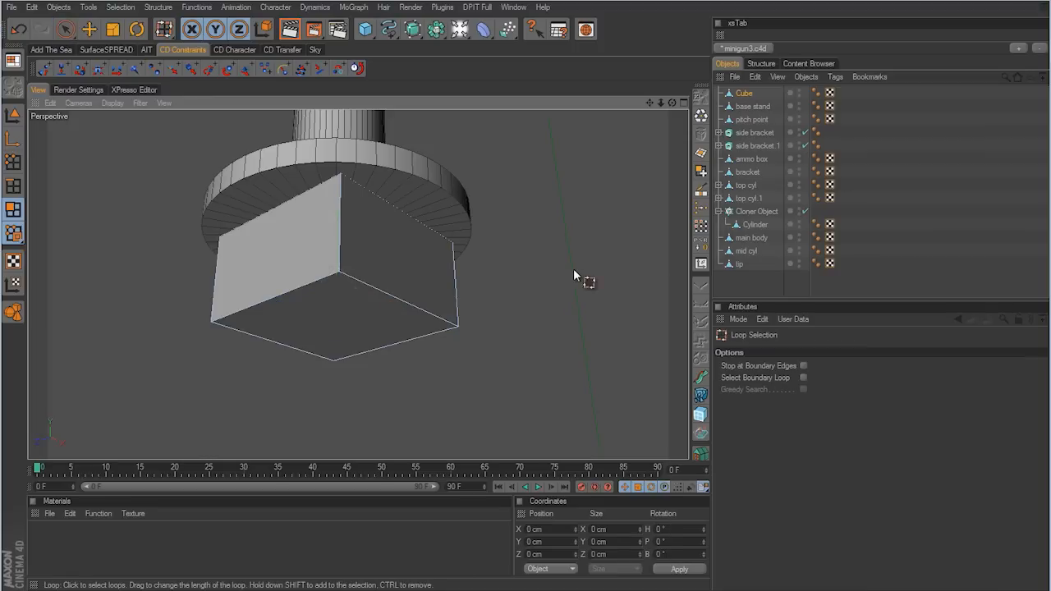
pyautogui.click(346, 230)
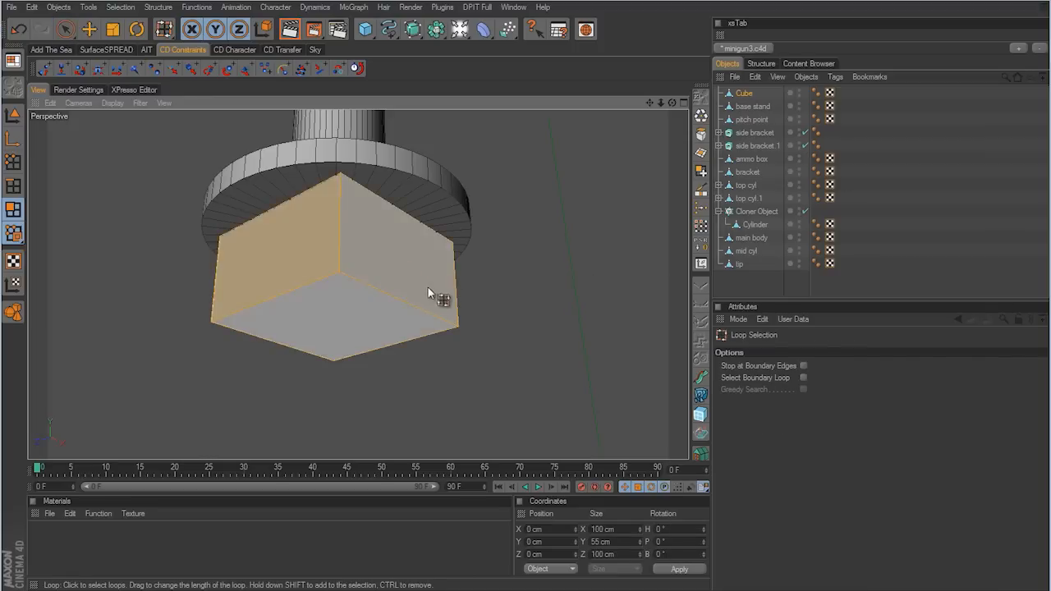
pyautogui.keyDown('alt'); pyautogui.moveTo(626, 296); pyautogui.dragTo(600, 287); pyautogui.keyUp('alt')
# Step: Try an inner extrude of about 13.6 cm on the four side faces with a 120° maximum angle, and undo it
pyautogui.rightClick(560, 253)
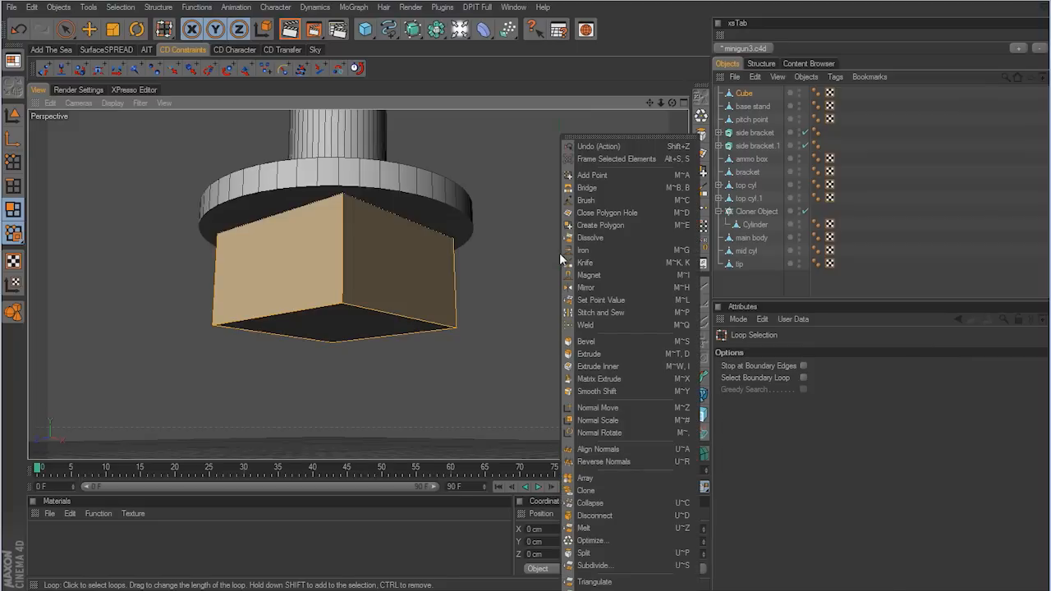
pyautogui.click(630, 368)
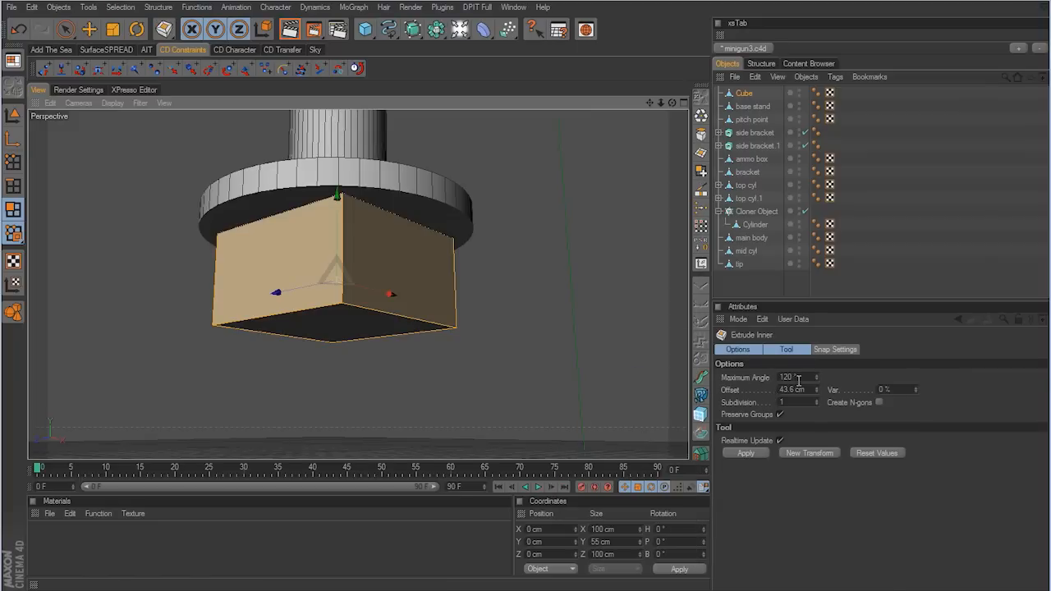
pyautogui.scroll(5, 542, 313)
pyautogui.moveTo(611, 322); pyautogui.dragTo(528, 311)
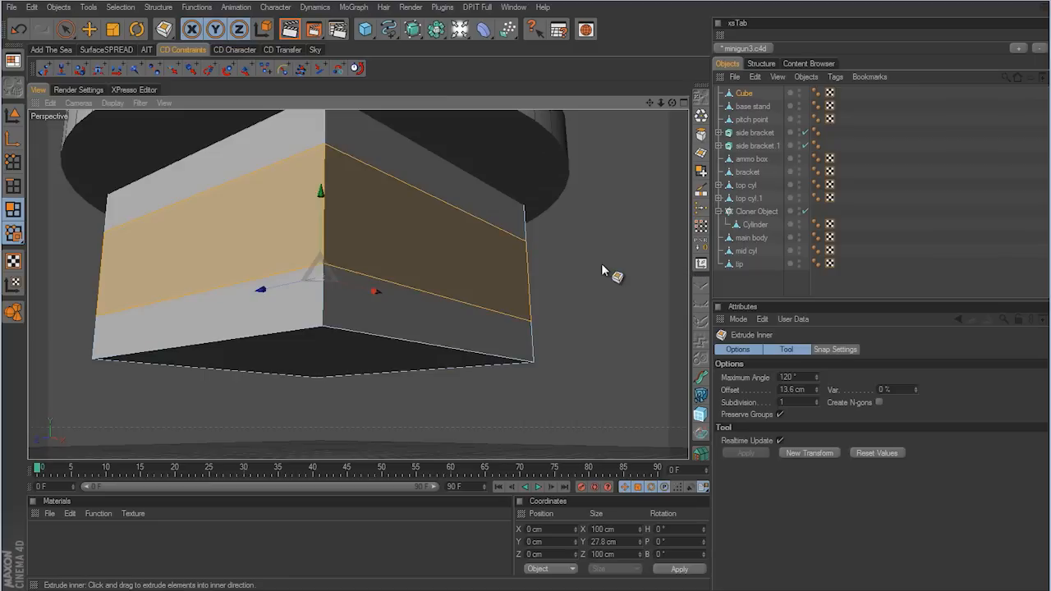
pyautogui.hotkey('ctrl', 'z')
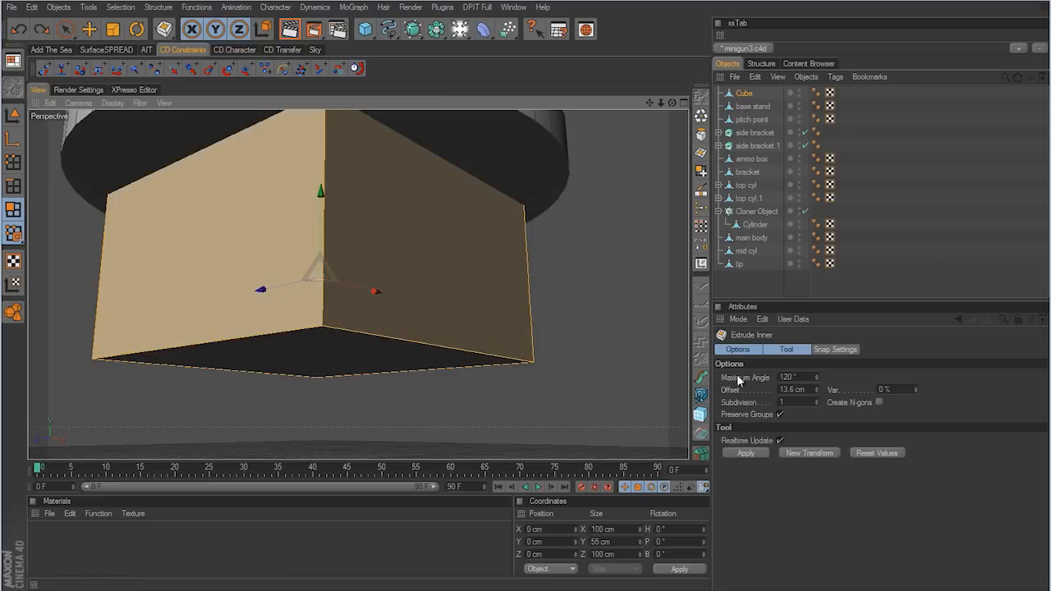
# Step: Set the inner extrude's maximum angle to 89° and inset each of the four side faces by about 8.3 cm
pyautogui.doubleClick(804, 377)
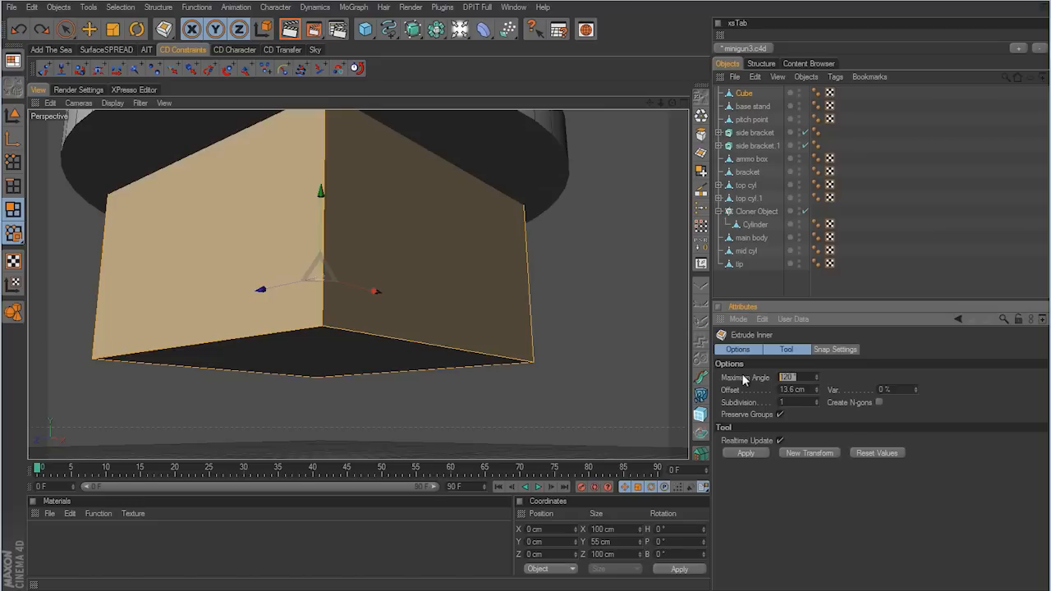
pyautogui.write('89')
pyautogui.click(600, 299)
pyautogui.moveTo(600, 301); pyautogui.dragTo(527, 308)
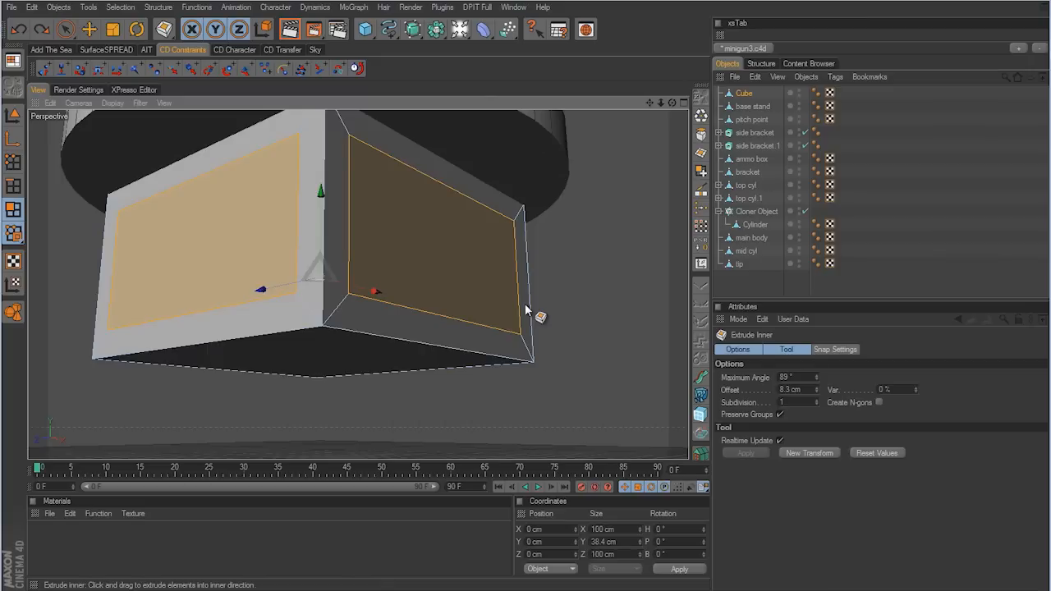
pyautogui.moveTo(526, 305)
pyautogui.mouseDown()
pyautogui.moveTo(574, 270)
pyautogui.moveTo(526, 311)
pyautogui.mouseUp()
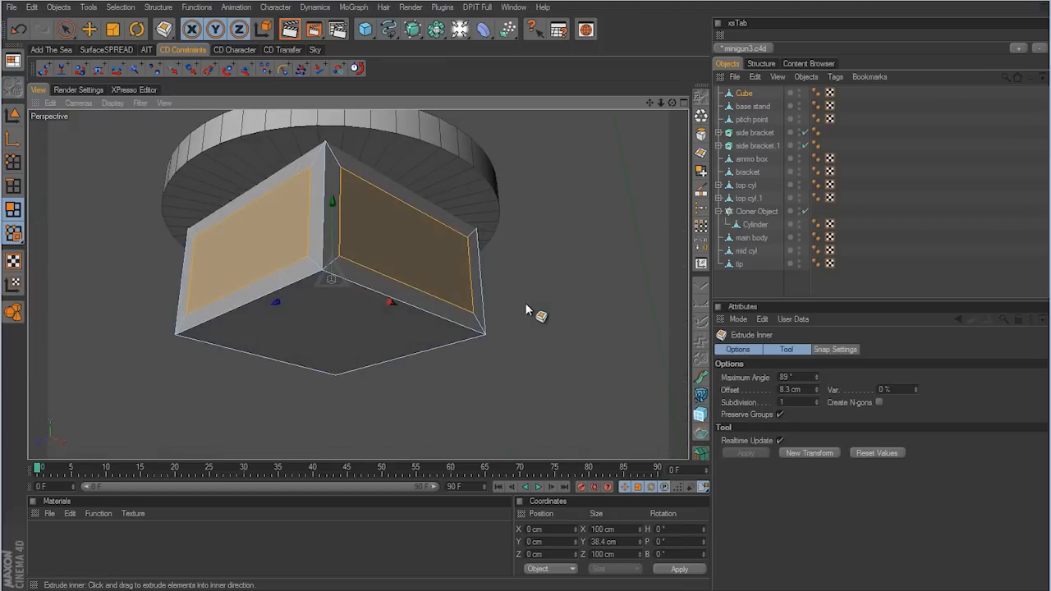
# Step: In the right view, select the inset rectangle's corner points, including hidden ones, and scale them along Z to about 52 cm
pyautogui.click(13, 162)
pyautogui.click(65, 35)
pyautogui.click(106, 41)
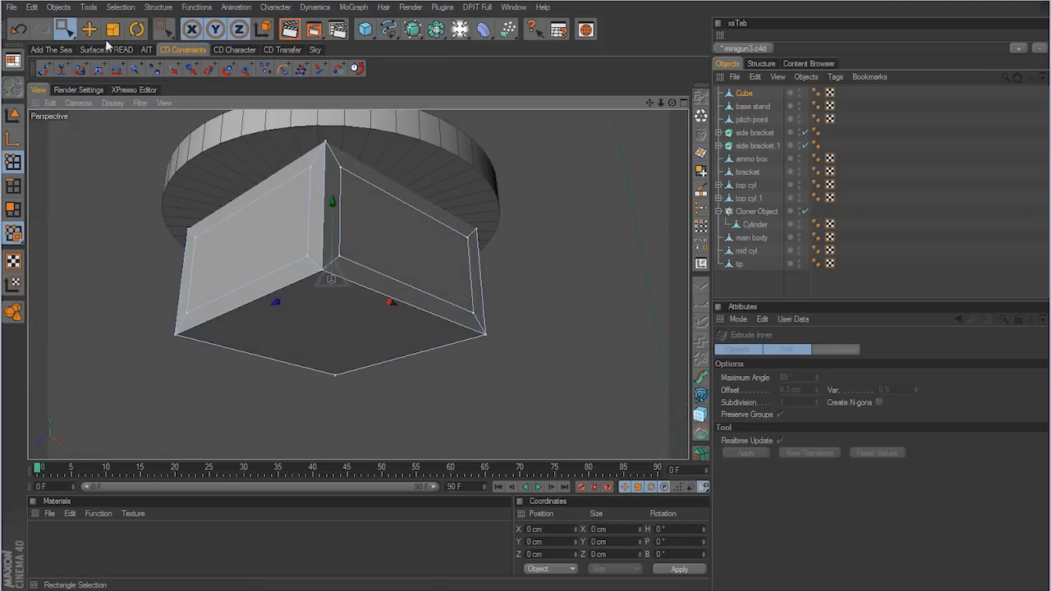
pyautogui.middleClick(347, 250)
pyautogui.middleClick(295, 336)
pyautogui.keyDown('alt'); pyautogui.moveTo(408, 326); pyautogui.dragTo(533, 307, button='right'); pyautogui.keyUp('alt')
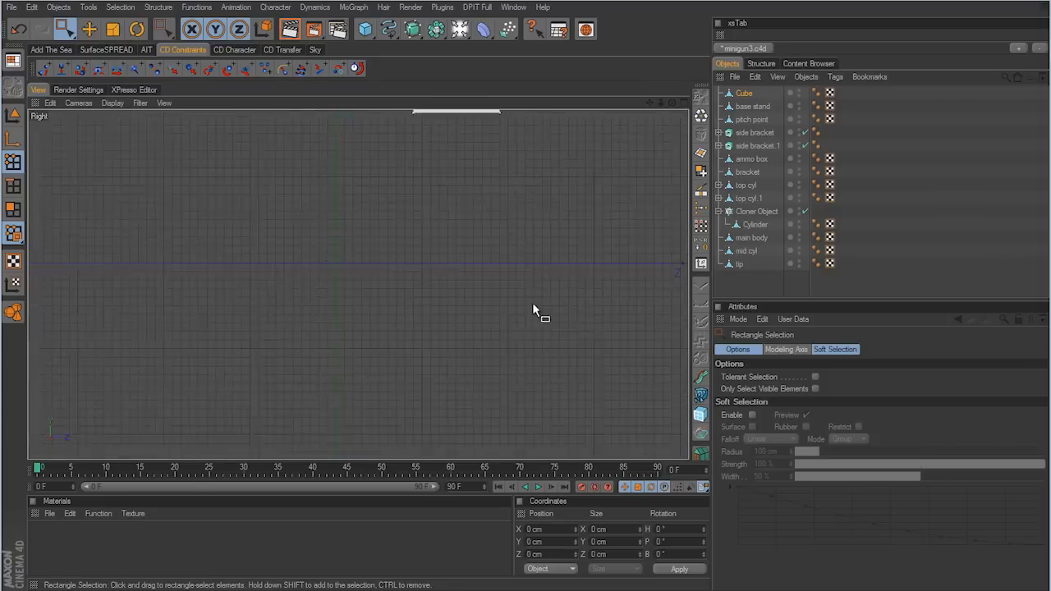
pyautogui.keyDown('alt'); pyautogui.moveTo(533, 307); pyautogui.dragTo(526, 308, button='middle'); pyautogui.keyUp('alt')
pyautogui.keyDown('alt'); pyautogui.moveTo(526, 308); pyautogui.dragTo(542, 309, button='right'); pyautogui.keyUp('alt')
pyautogui.keyDown('alt'); pyautogui.moveTo(436, 322); pyautogui.dragTo(454, 328, button='middle'); pyautogui.keyUp('alt')
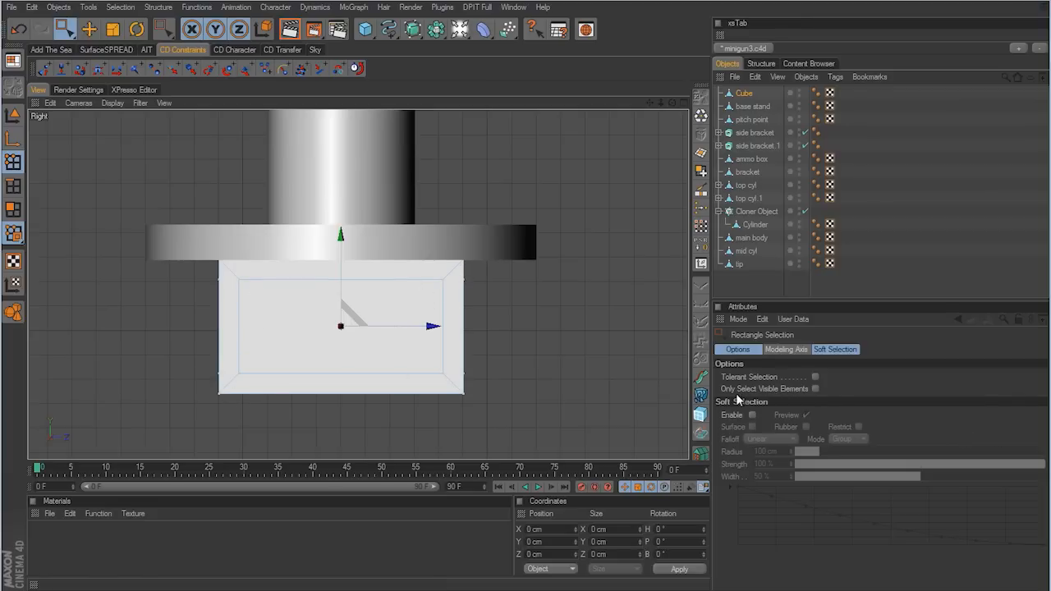
pyautogui.moveTo(69, 36); pyautogui.dragTo(111, 46)
pyautogui.moveTo(232, 271); pyautogui.dragTo(451, 379)
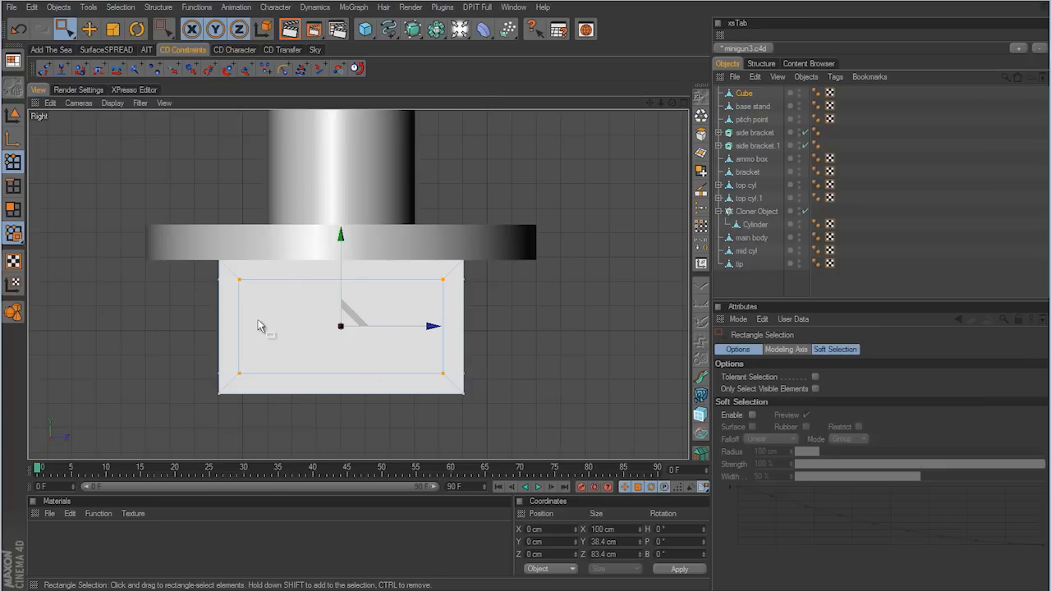
pyautogui.click(113, 30)
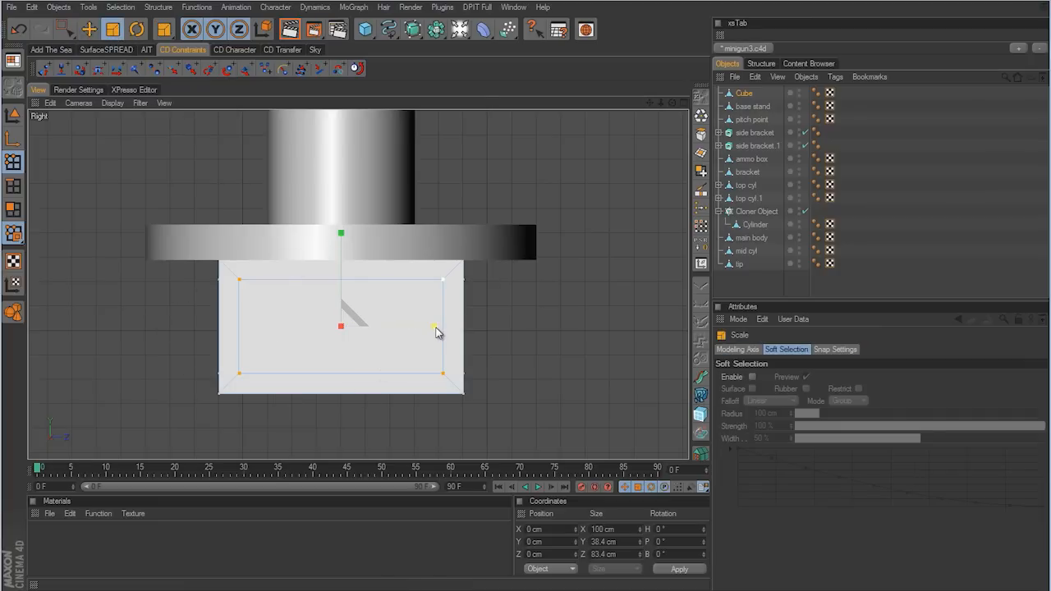
pyautogui.moveTo(435, 327); pyautogui.dragTo(526, 310)
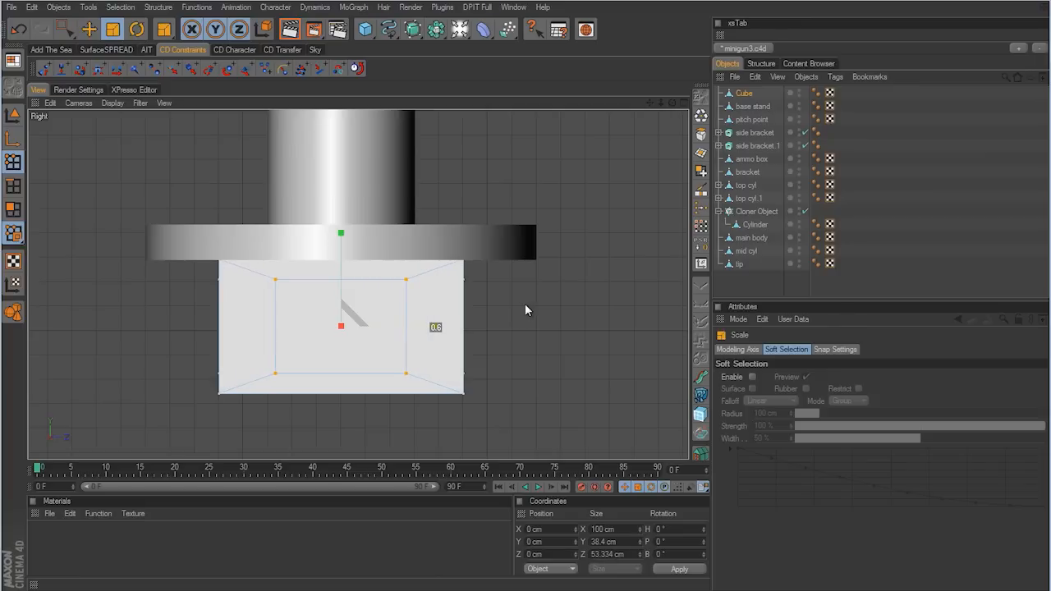
pyautogui.moveTo(525, 311); pyautogui.dragTo(526, 311)
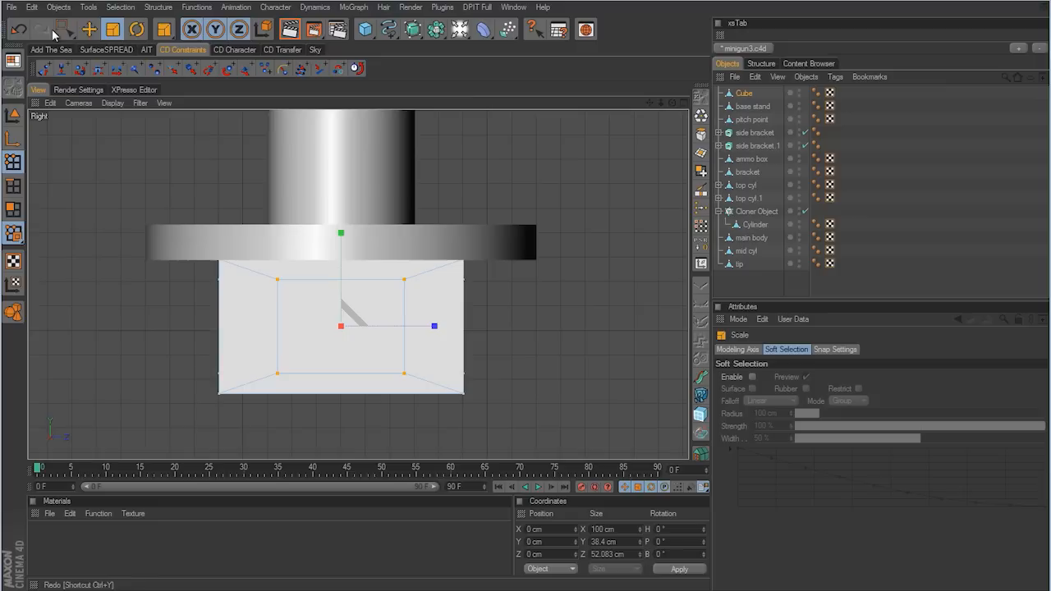
# Step: In the front view, select the inset rectangle's corner points through the cube and scale them along X to about 51.5 cm
pyautogui.press('0')
pyautogui.middleClick(434, 291)
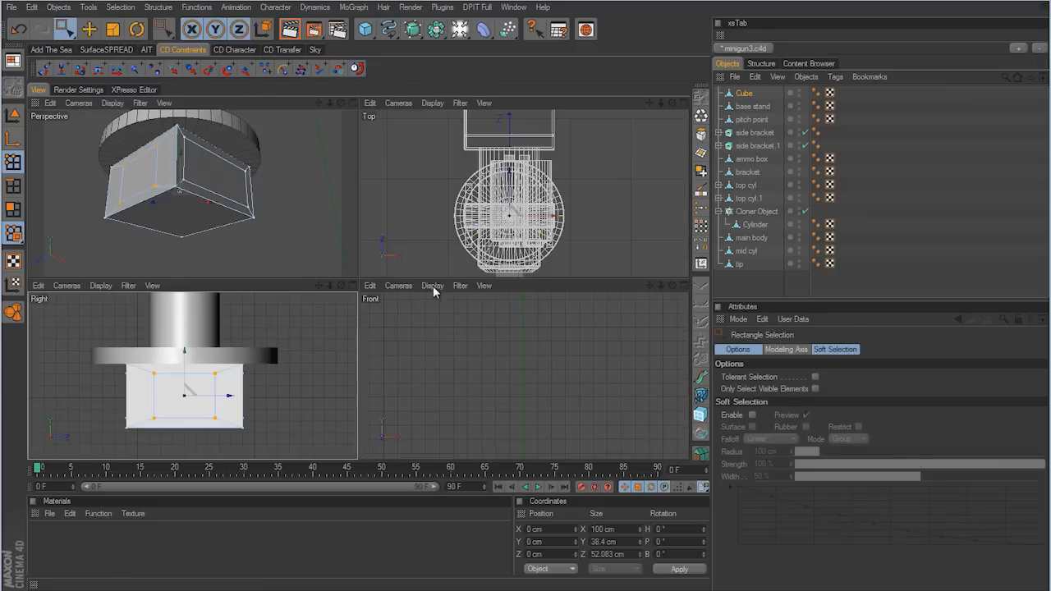
pyautogui.middleClick(496, 322)
pyautogui.scroll(-5, 517, 307)
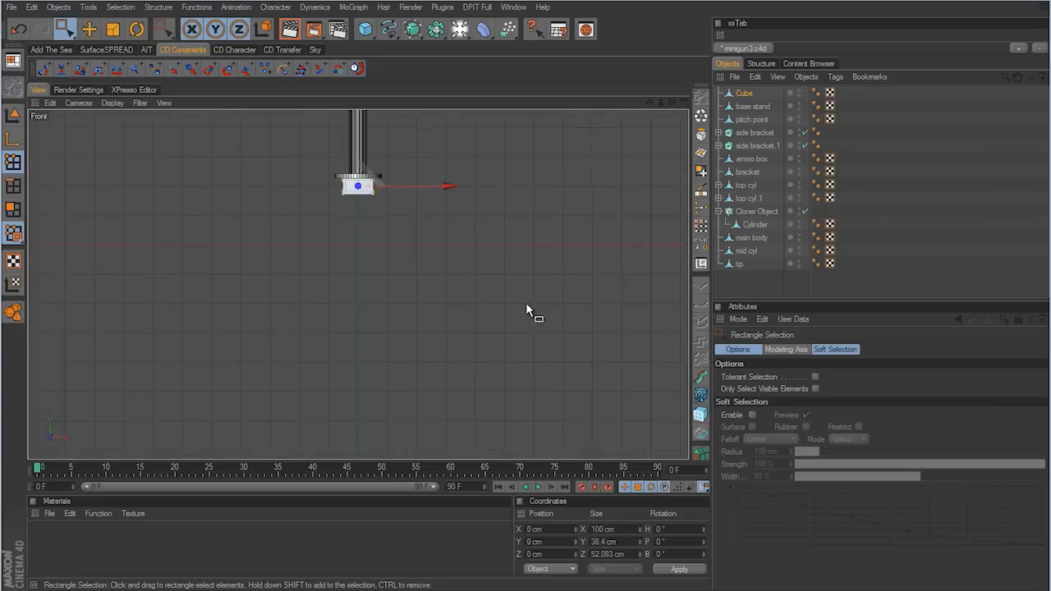
pyautogui.scroll(10, 528, 325)
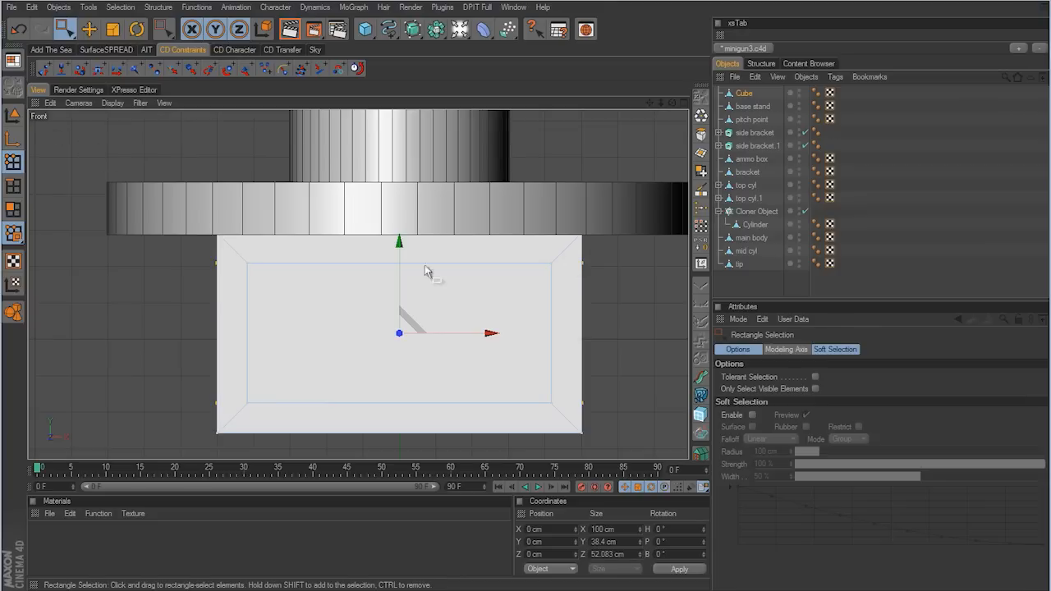
pyautogui.moveTo(558, 257); pyautogui.dragTo(245, 410)
pyautogui.press('t')
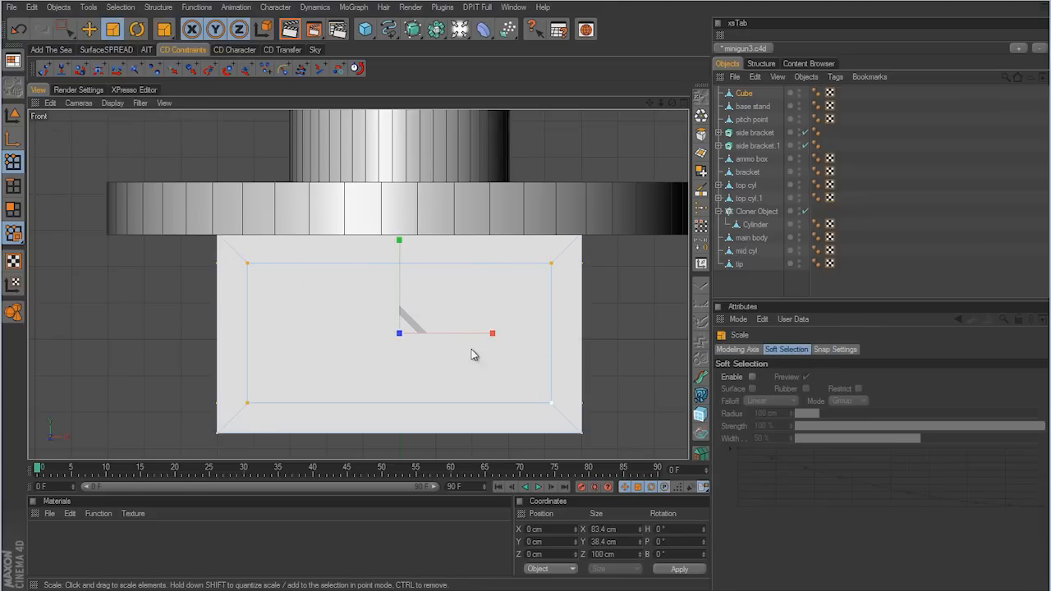
pyautogui.moveTo(494, 334); pyautogui.dragTo(528, 308)
# Step: Extrude the four narrowed inset side faces of the cube outward by about 34.5 cm to form a cross-shaped block
pyautogui.middleClick(528, 308)
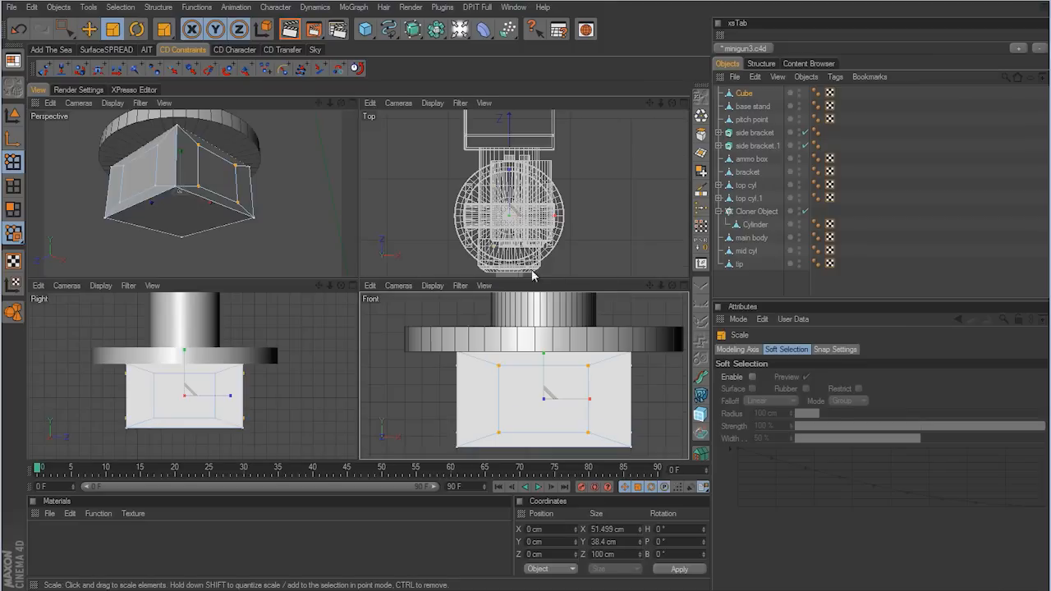
pyautogui.middleClick(329, 227)
pyautogui.click(13, 210)
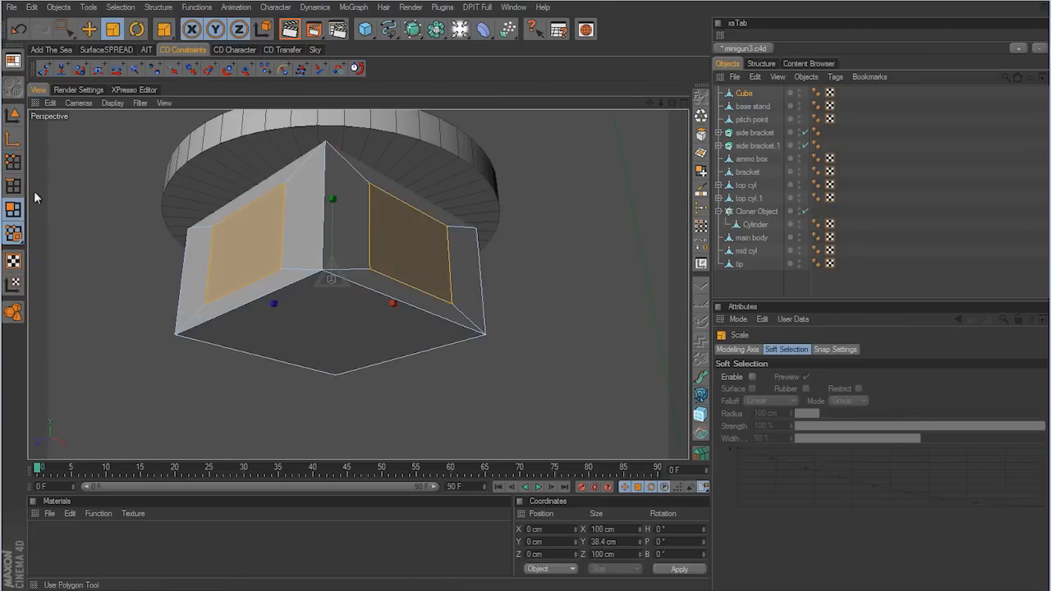
pyautogui.moveTo(65, 31); pyautogui.dragTo(84, 41)
pyautogui.keyDown('alt'); pyautogui.moveTo(469, 282); pyautogui.dragTo(528, 307); pyautogui.keyUp('alt')
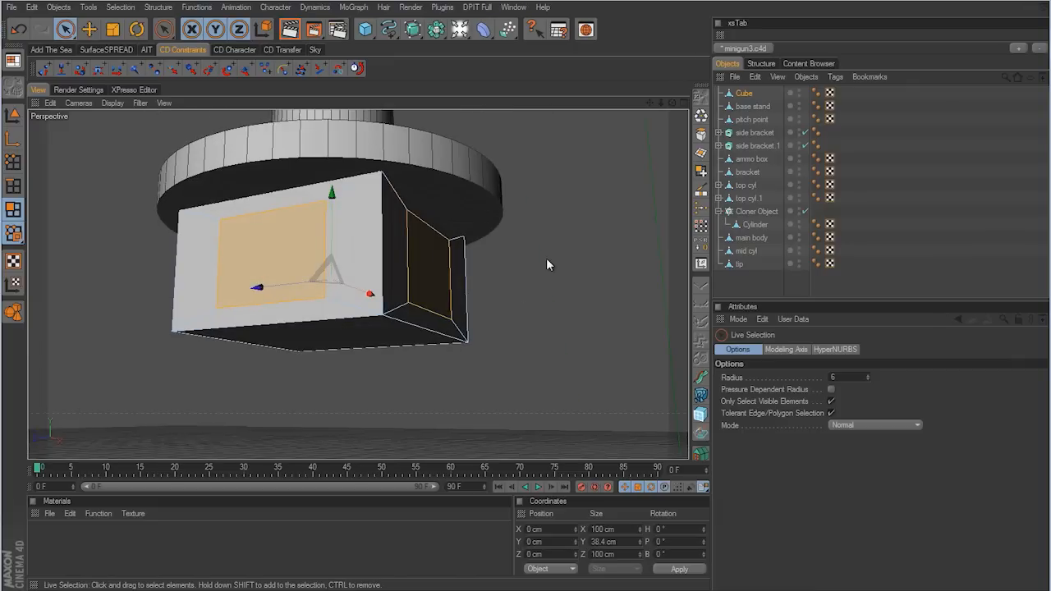
pyautogui.rightClick(545, 280)
pyautogui.click(575, 354)
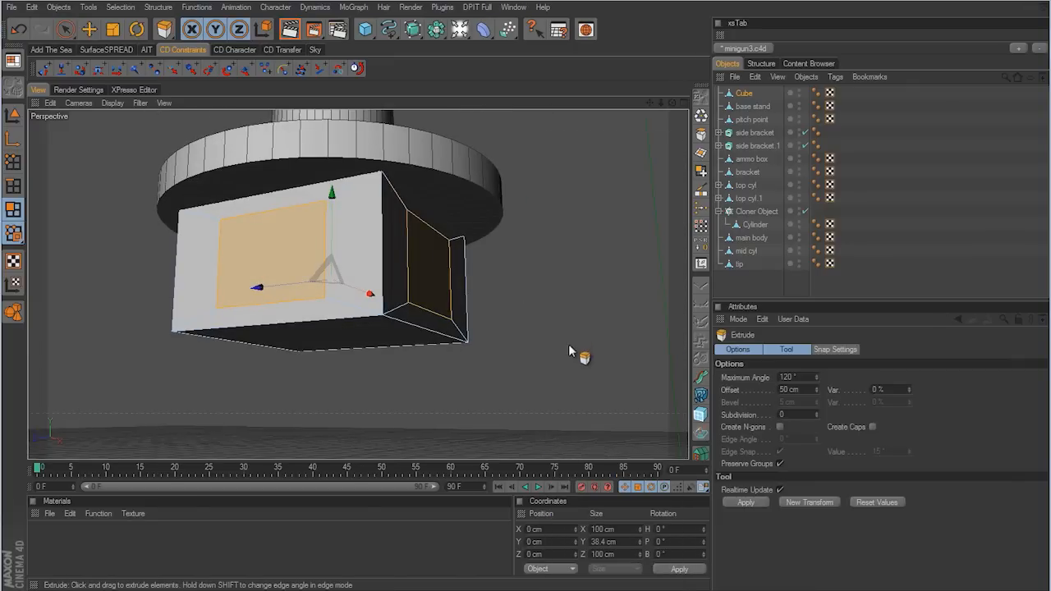
pyautogui.scroll(-5, 569, 345)
pyautogui.moveTo(526, 312)
pyautogui.keyDown('alt'); pyautogui.mouseDown()
pyautogui.moveTo(557, 288)
pyautogui.moveTo(525, 311)
pyautogui.moveTo(535, 314)
pyautogui.mouseUp(); pyautogui.keyUp('alt')
pyautogui.middleClick(589, 224)
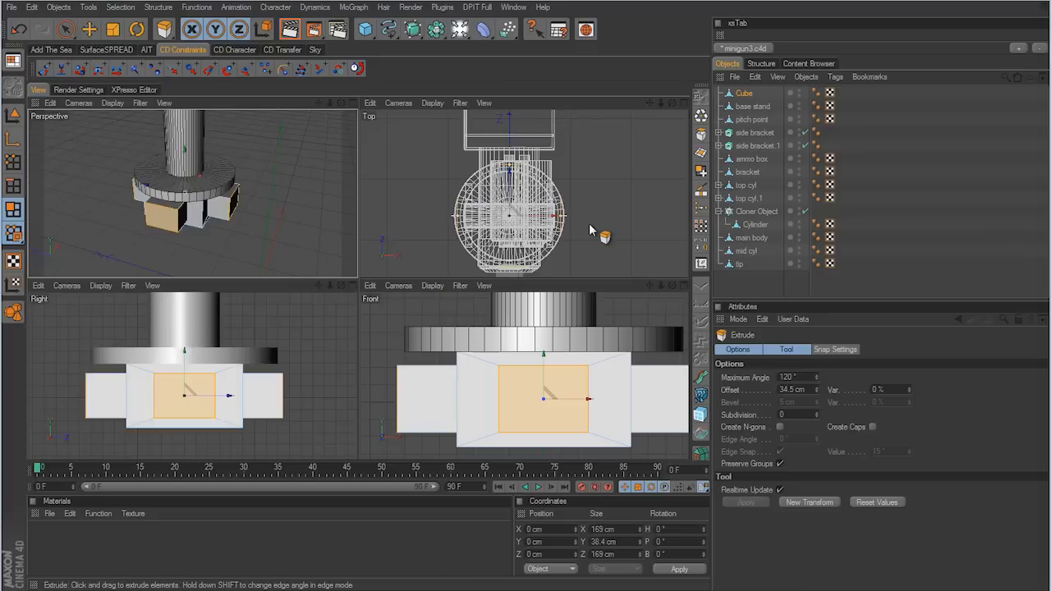
pyautogui.middleClick(589, 224)
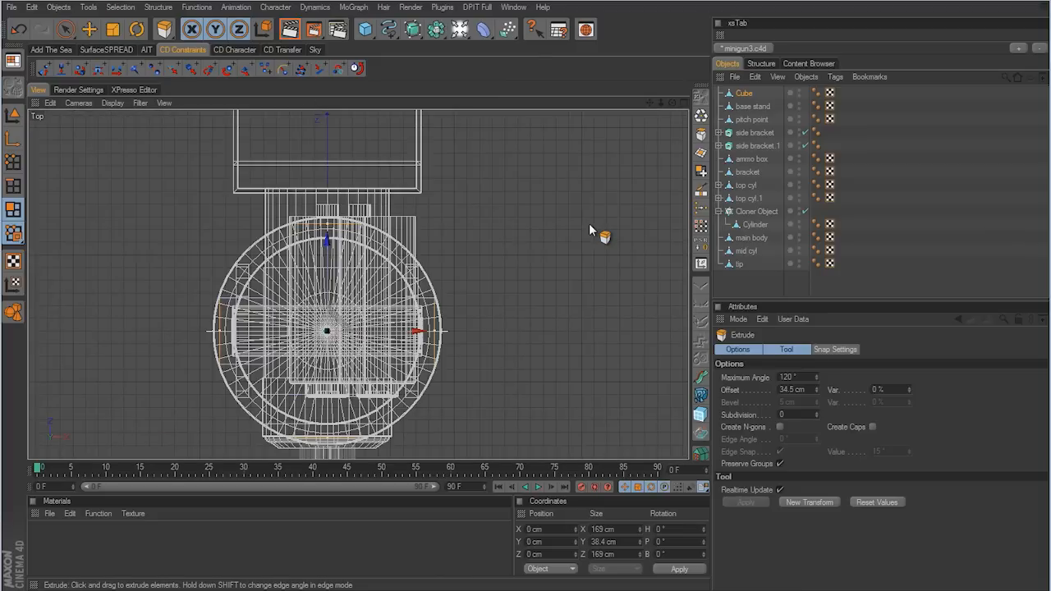
pyautogui.middleClick(590, 225)
pyautogui.middleClick(301, 235)
pyautogui.keyDown('alt'); pyautogui.moveTo(528, 304); pyautogui.dragTo(528, 311); pyautogui.keyUp('alt')
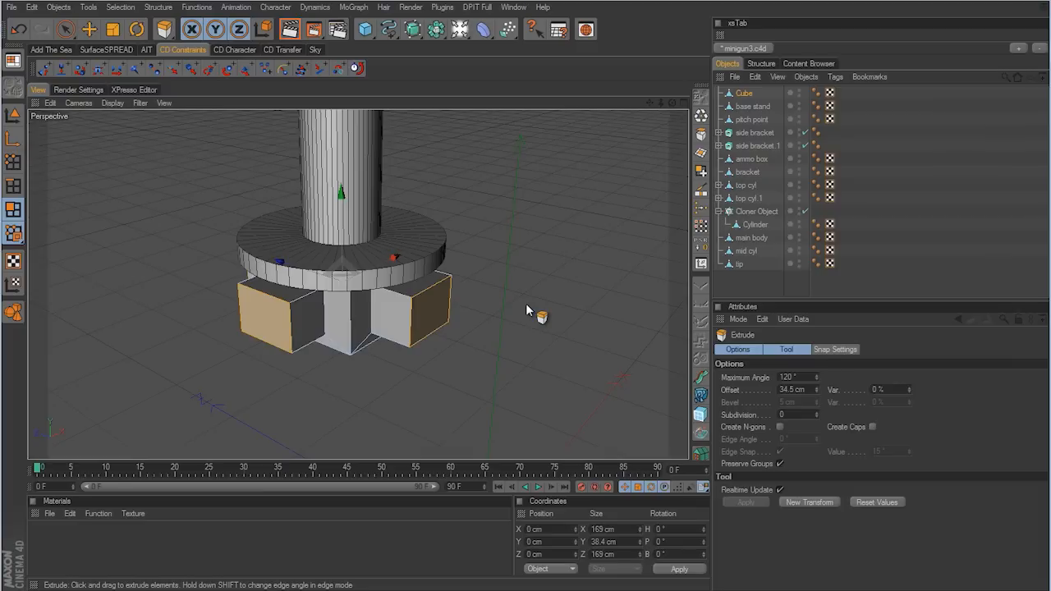
# Step: Inset the outer end faces of the block's four arms to about 29 cm high using Extrude Inner
pyautogui.keyDown('alt'); pyautogui.moveTo(528, 311); pyautogui.dragTo(509, 294); pyautogui.keyUp('alt')
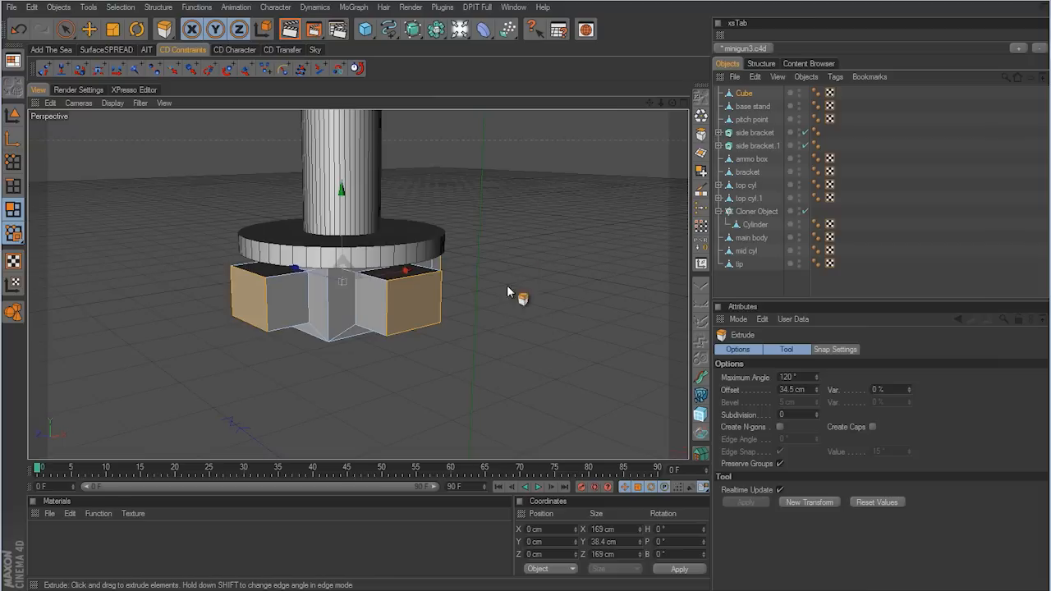
pyautogui.rightClick(507, 285)
pyautogui.click(538, 367)
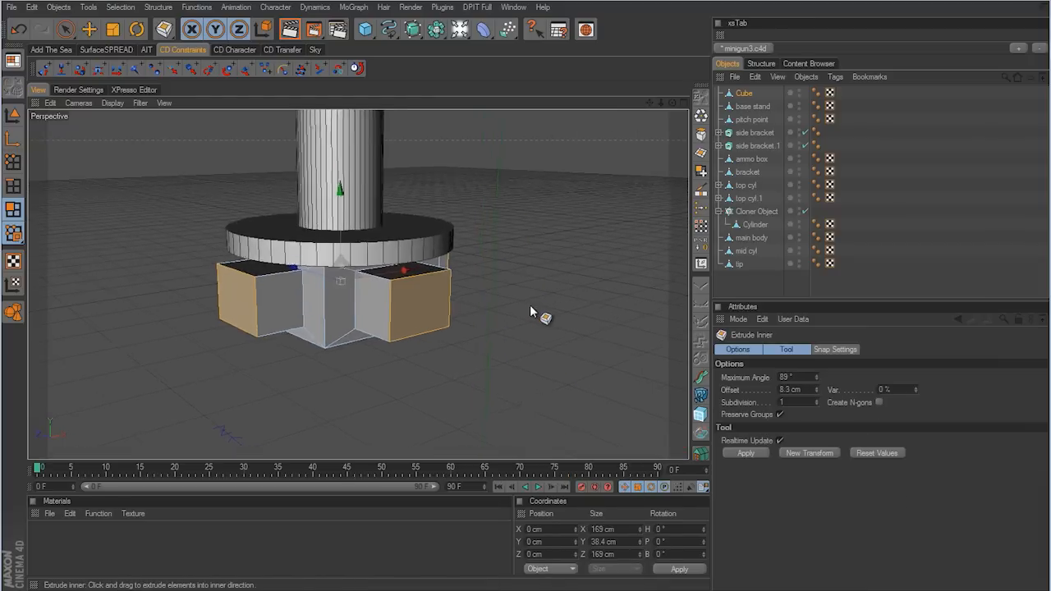
pyautogui.scroll(2, 542, 328)
pyautogui.moveTo(597, 379); pyautogui.dragTo(533, 310)
# Step: Extrude the inset end faces about 20.1 cm inward to hollow out the four arms and clear the face selection
pyautogui.keyDown('alt'); pyautogui.moveTo(605, 302); pyautogui.dragTo(537, 312); pyautogui.keyUp('alt')
pyautogui.rightClick(605, 319)
pyautogui.click(642, 354)
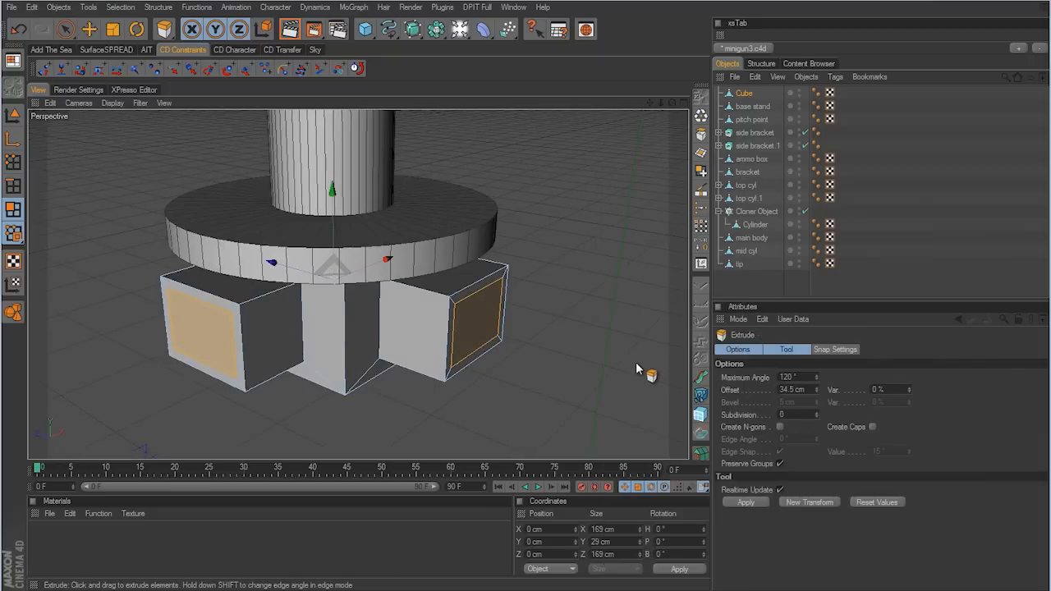
pyautogui.moveTo(636, 362); pyautogui.dragTo(522, 304)
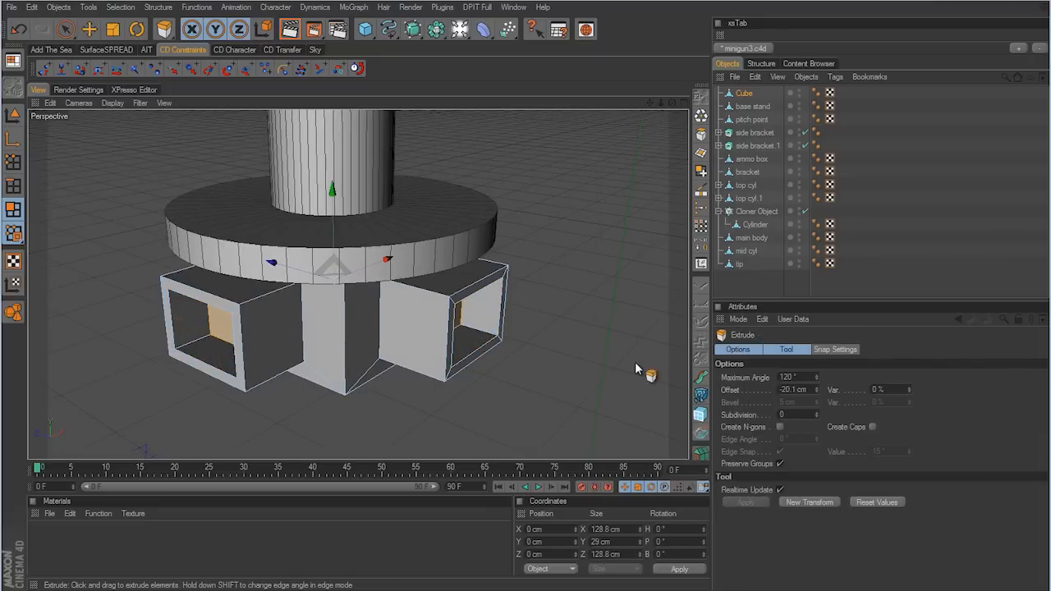
pyautogui.hotkey('ctrl', 'shift', 'a')
# Step: Switch the cube to point editing and activate the Linear spline tool in the front view
pyautogui.middleClick(568, 363)
pyautogui.middleClick(558, 374)
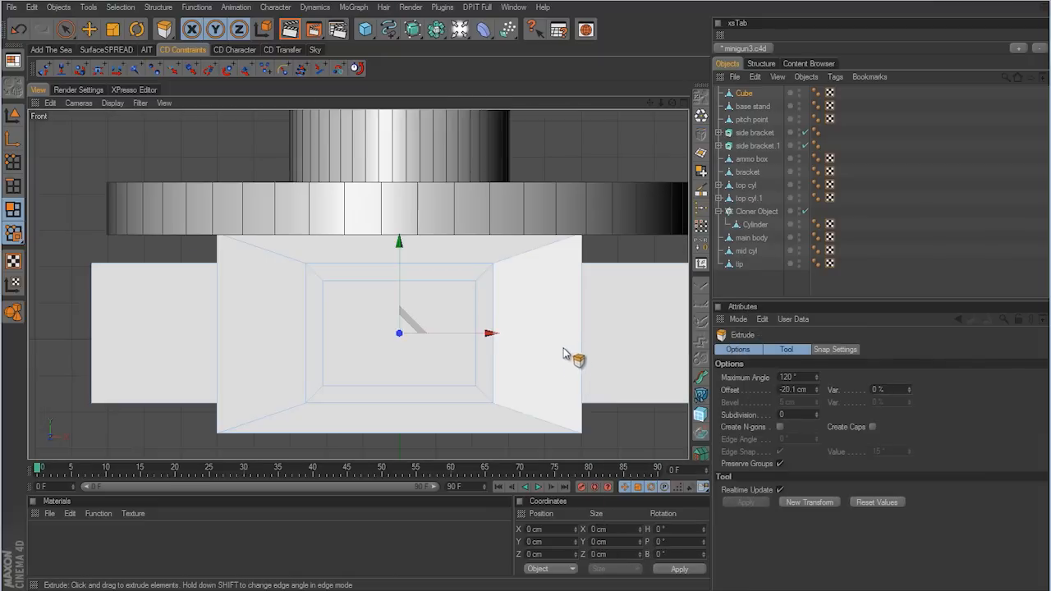
pyautogui.scroll(-8, 521, 310)
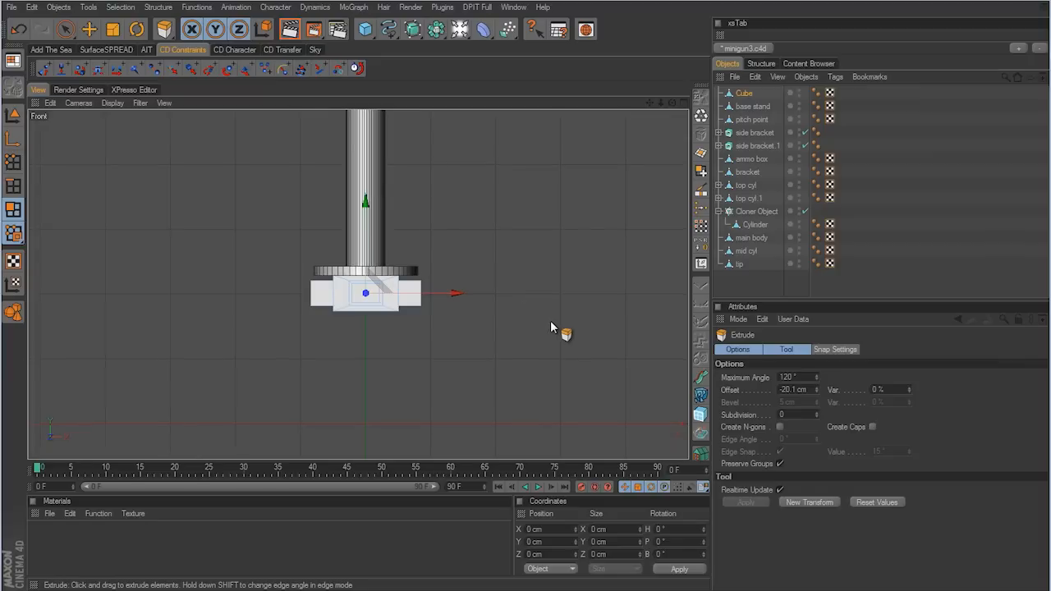
pyautogui.click(13, 162)
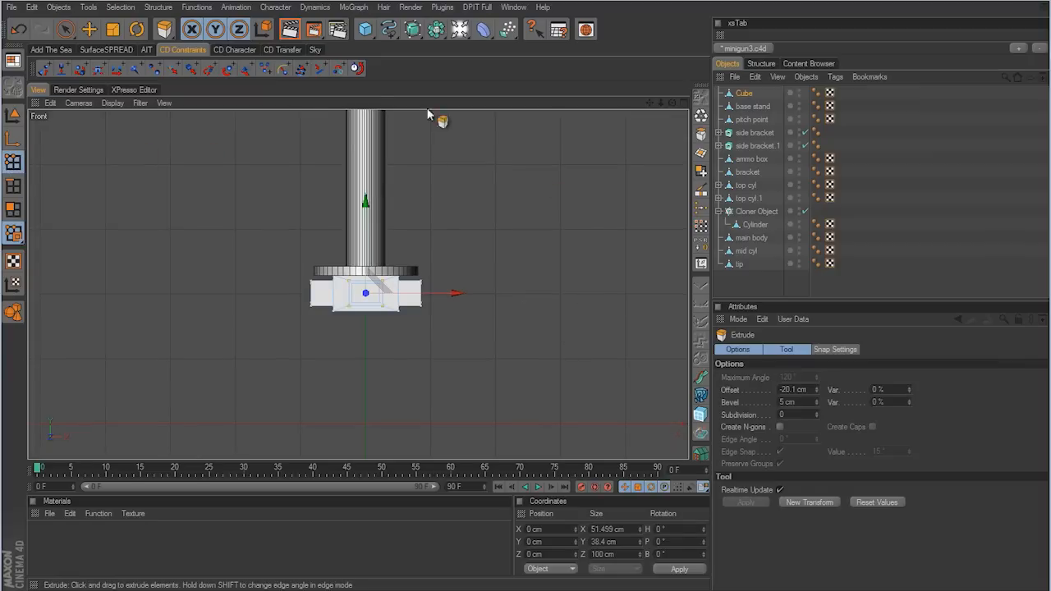
pyautogui.click(387, 32)
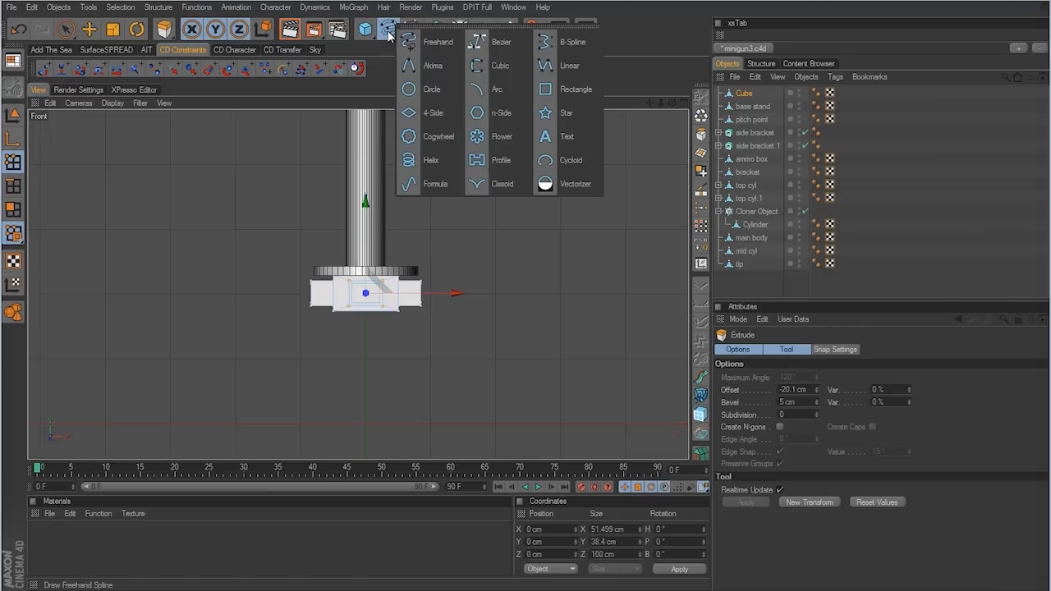
pyautogui.click(559, 71)
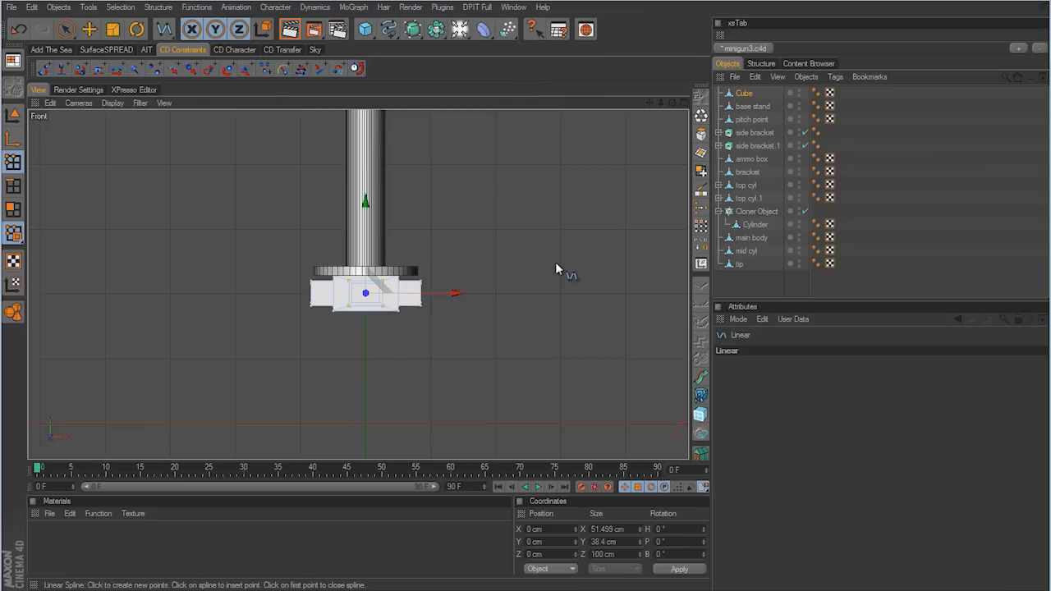
# Step: Examine the whole minigun and the space beside its base in the perspective and front views
pyautogui.scroll(-4, 555, 262)
pyautogui.keyDown('alt'); pyautogui.moveTo(561, 261); pyautogui.dragTo(532, 248, button='middle'); pyautogui.keyUp('alt')
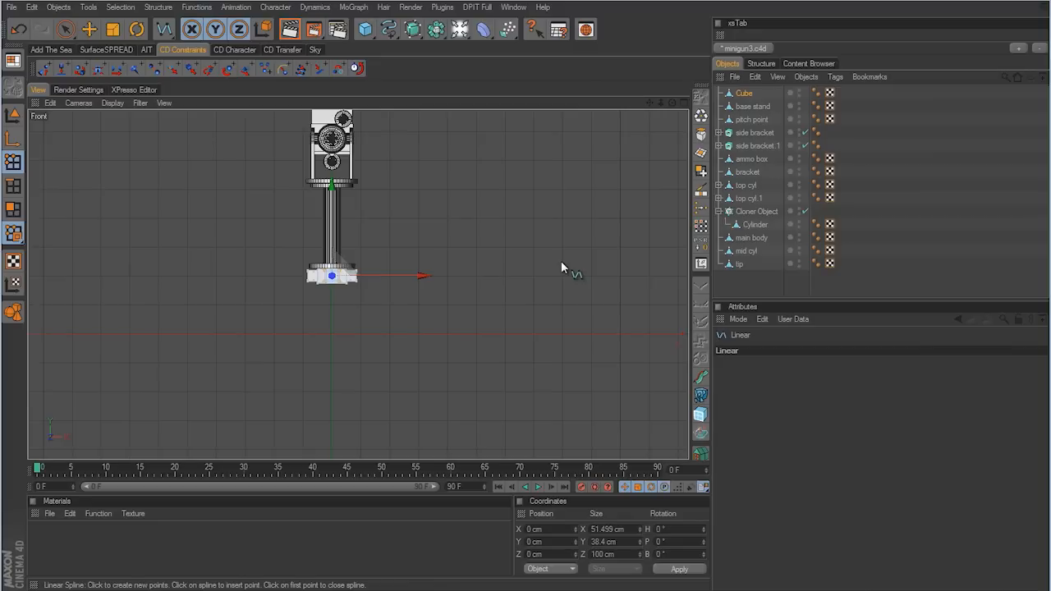
pyautogui.middleClick(561, 261)
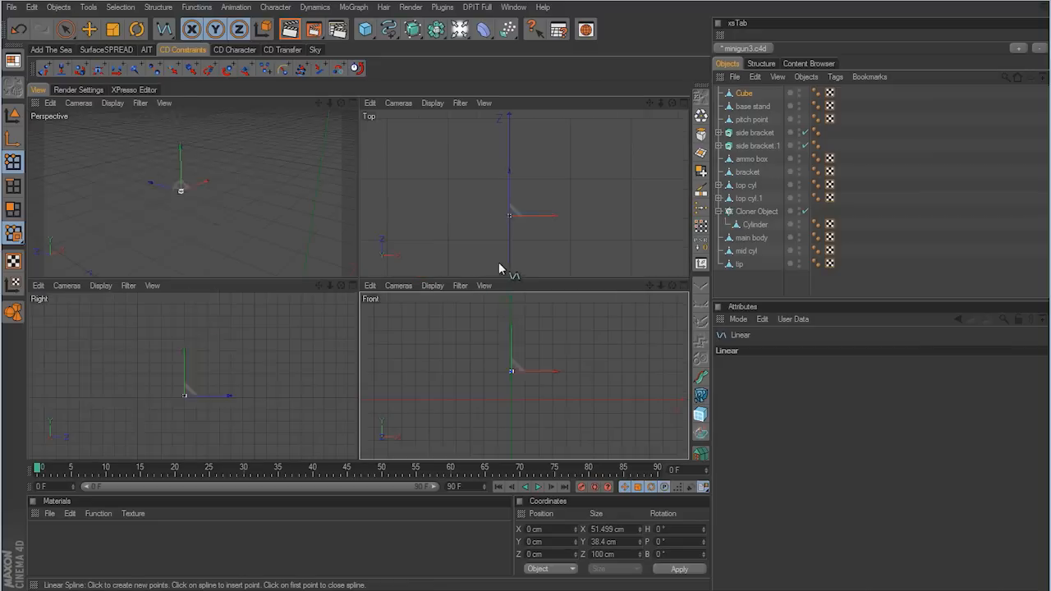
pyautogui.middleClick(304, 232)
pyautogui.scroll(-6, 499, 272)
pyautogui.scroll(-6, 501, 311)
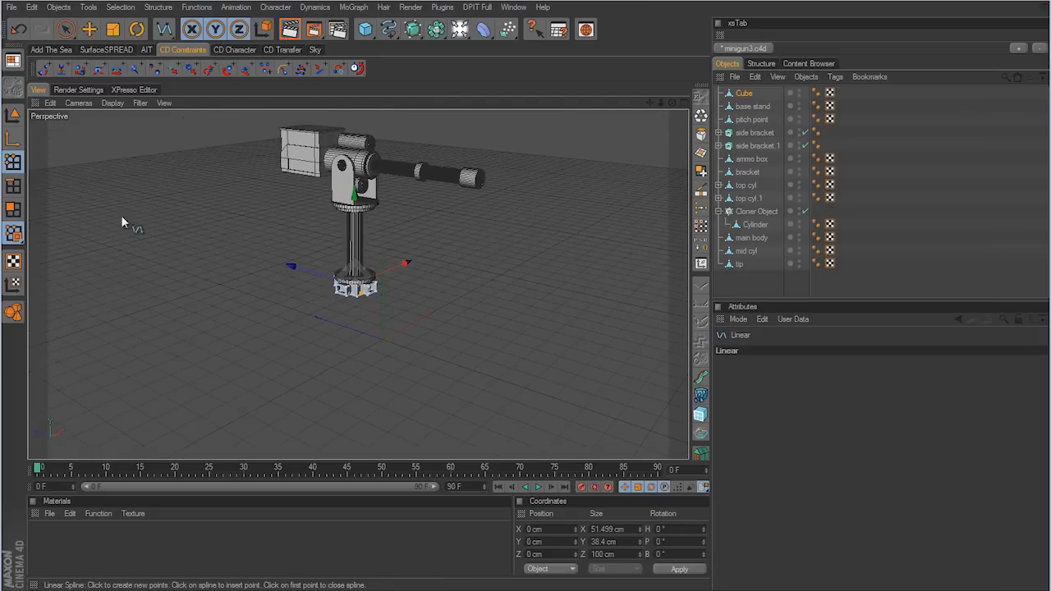
pyautogui.keyDown('alt'); pyautogui.moveTo(490, 351); pyautogui.dragTo(525, 303); pyautogui.keyUp('alt')
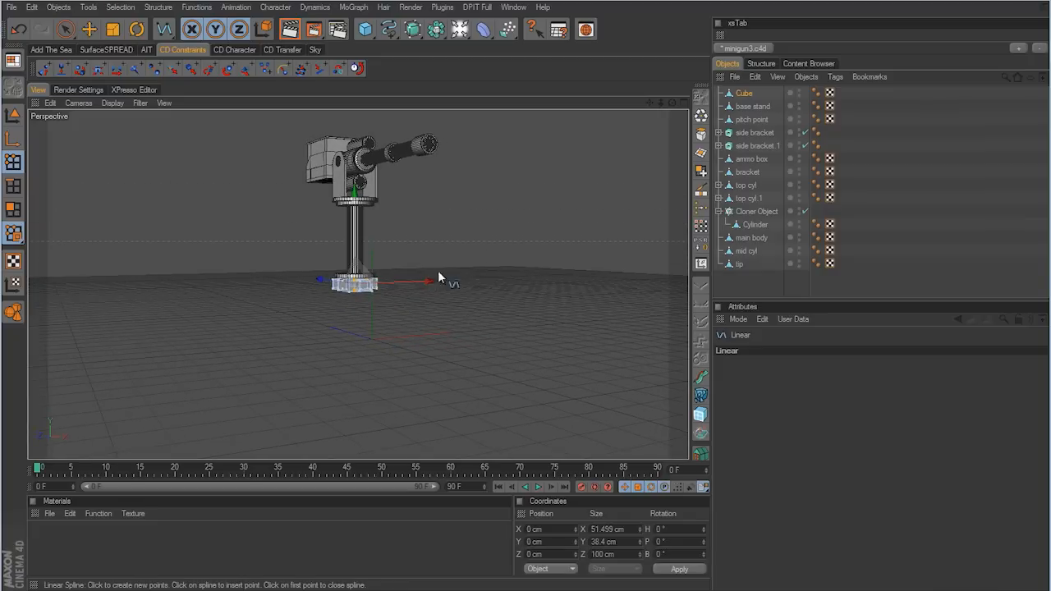
pyautogui.keyDown('alt'); pyautogui.moveTo(496, 236); pyautogui.dragTo(526, 304); pyautogui.keyUp('alt')
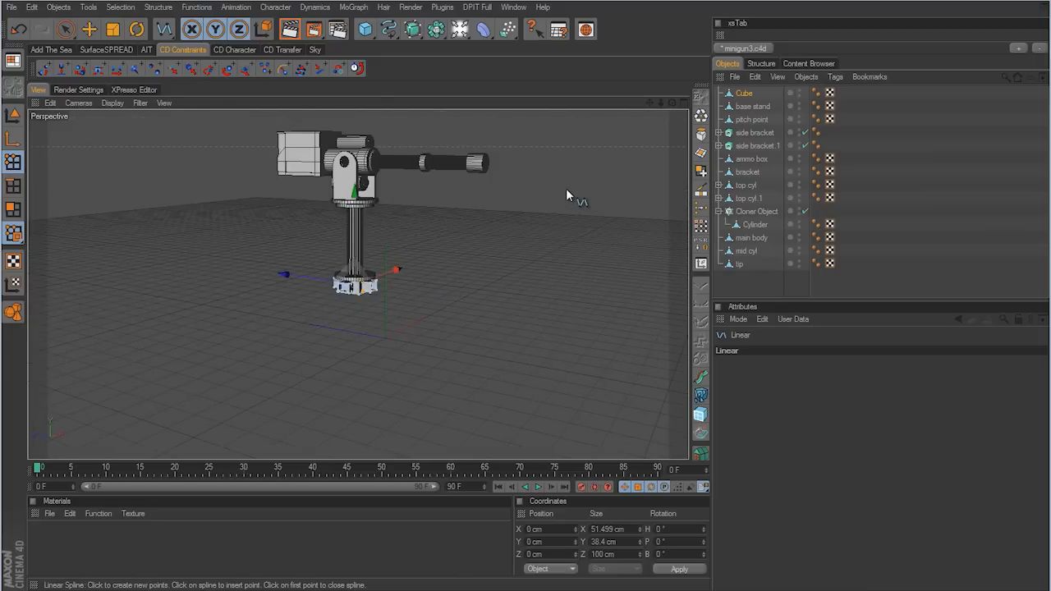
pyautogui.middleClick(493, 262)
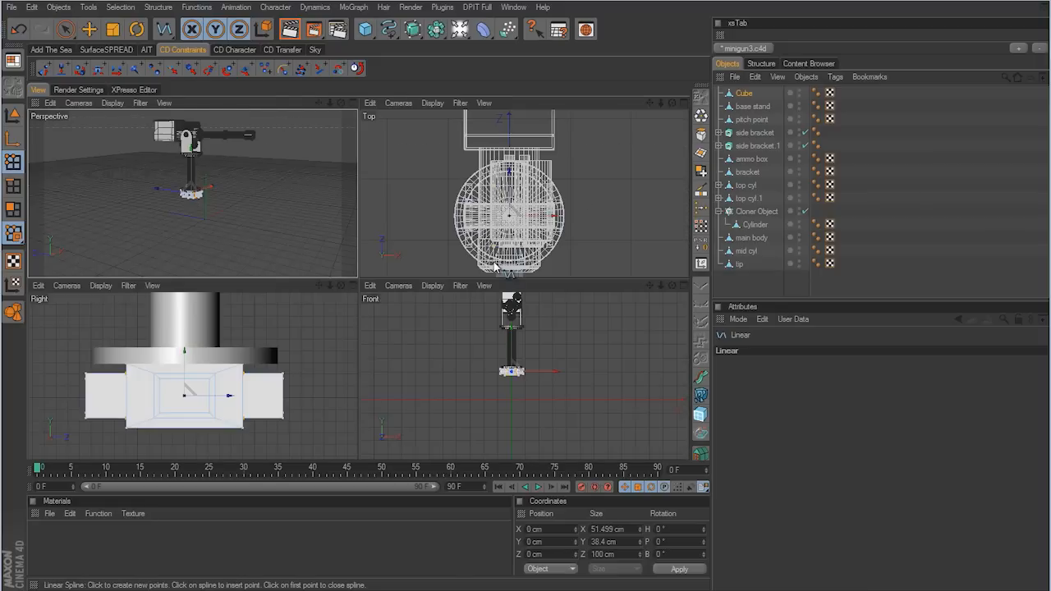
pyautogui.middleClick(566, 353)
pyautogui.scroll(3, 542, 308)
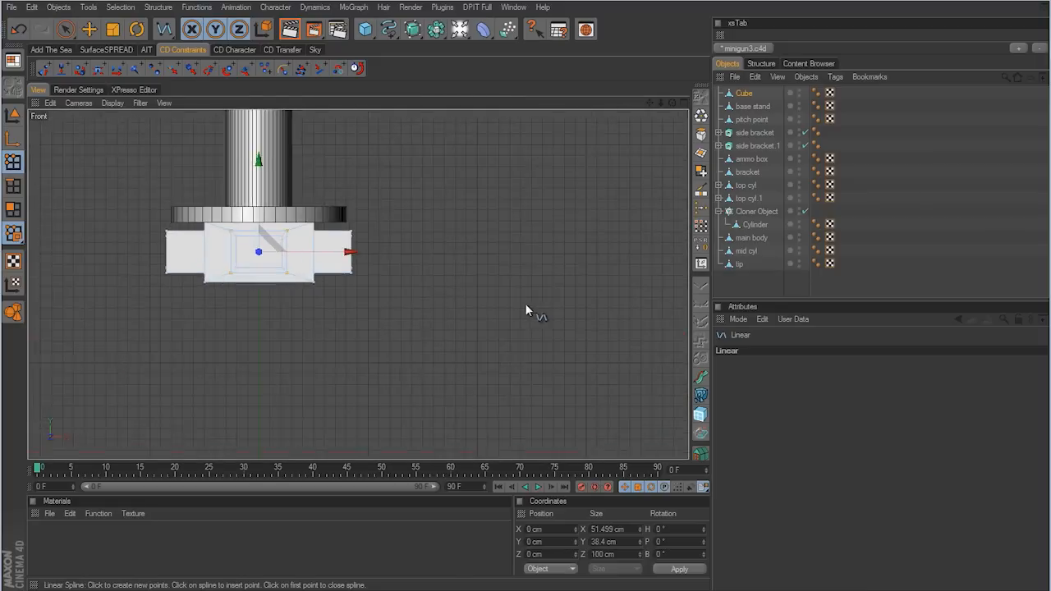
pyautogui.scroll(-1, 525, 308)
pyautogui.keyDown('alt'); pyautogui.moveTo(426, 320); pyautogui.dragTo(525, 303, button='middle'); pyautogui.keyUp('alt')
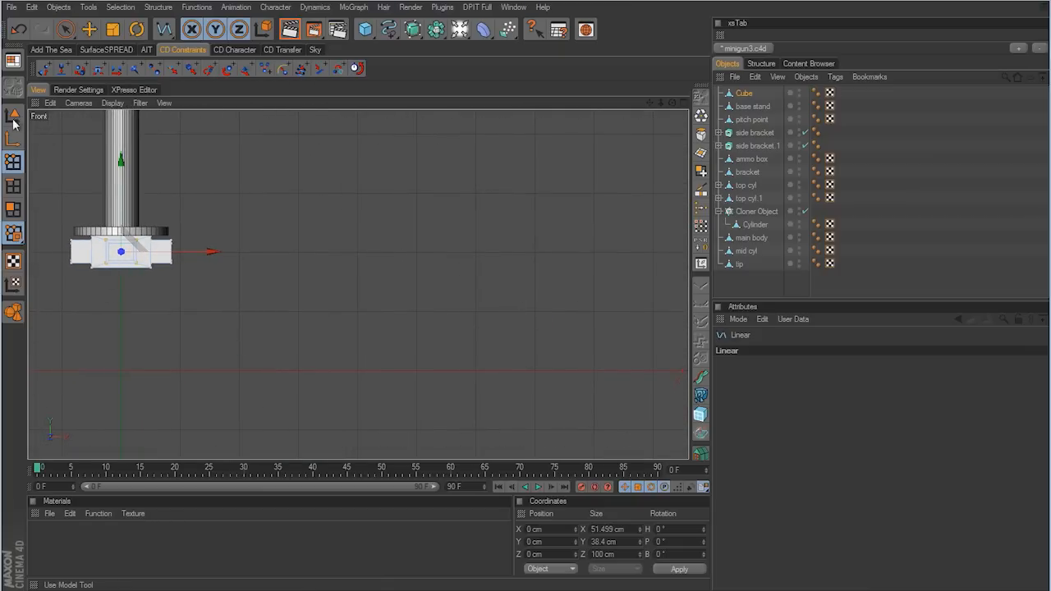
# Step: Draw a four-point linear spline in the front view from the block's side arm, briefly horizontal, sloping gently down, ending at about X 802, Y -1 cm
pyautogui.click(67, 31)
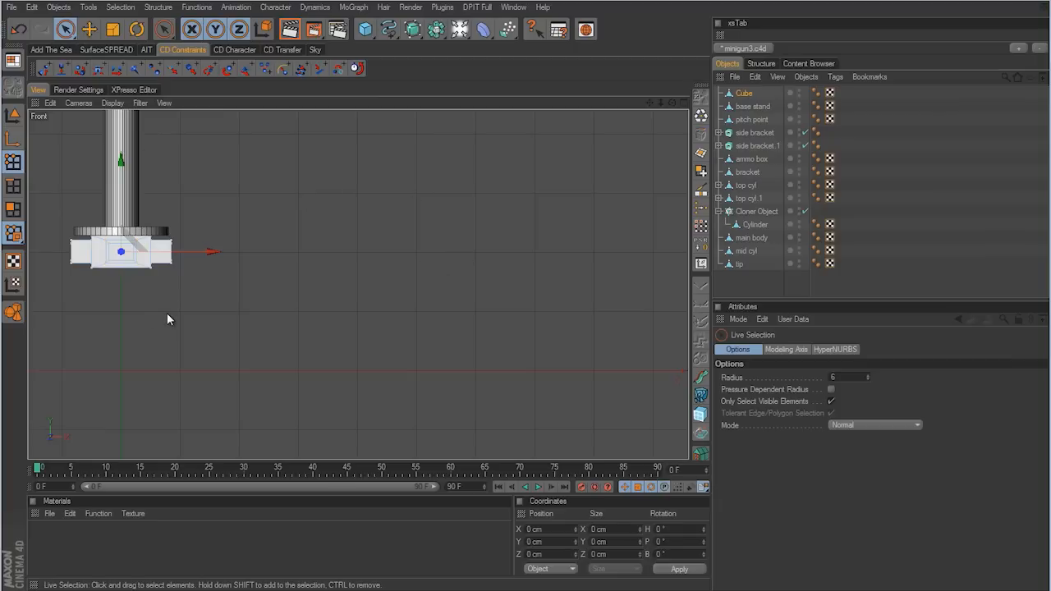
pyautogui.keyDown('alt'); pyautogui.moveTo(527, 305); pyautogui.dragTo(575, 307, button='middle'); pyautogui.keyUp('alt')
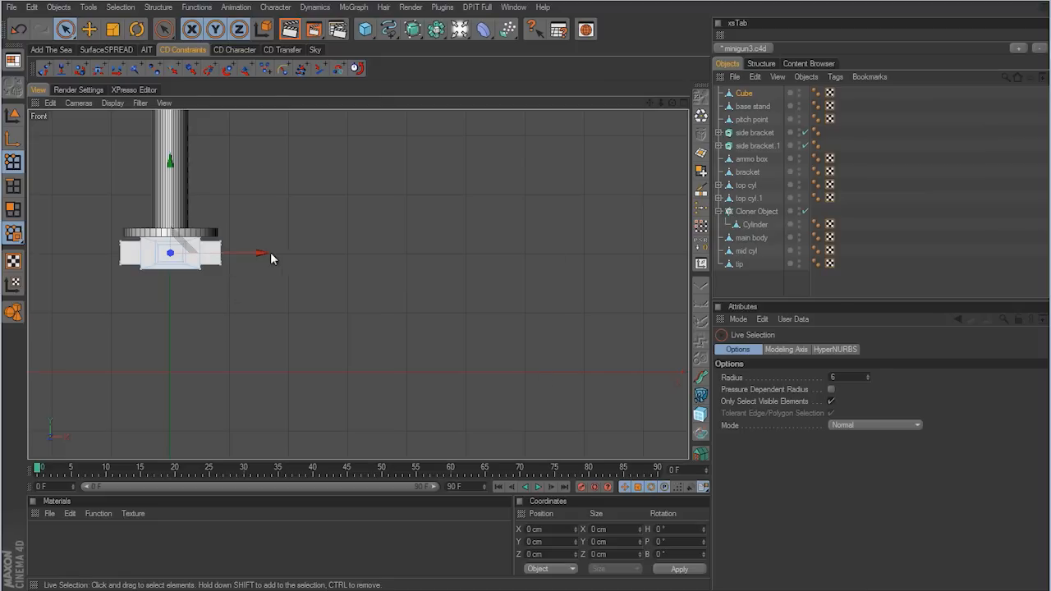
pyautogui.click(340, 244)
pyautogui.click(391, 30)
pyautogui.click(560, 67)
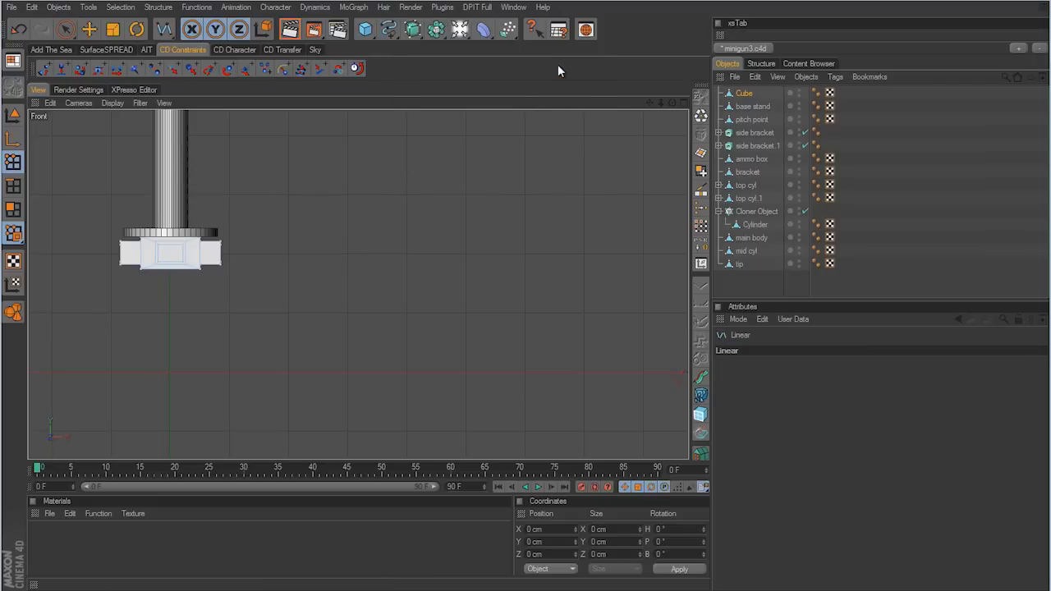
pyautogui.click(202, 255)
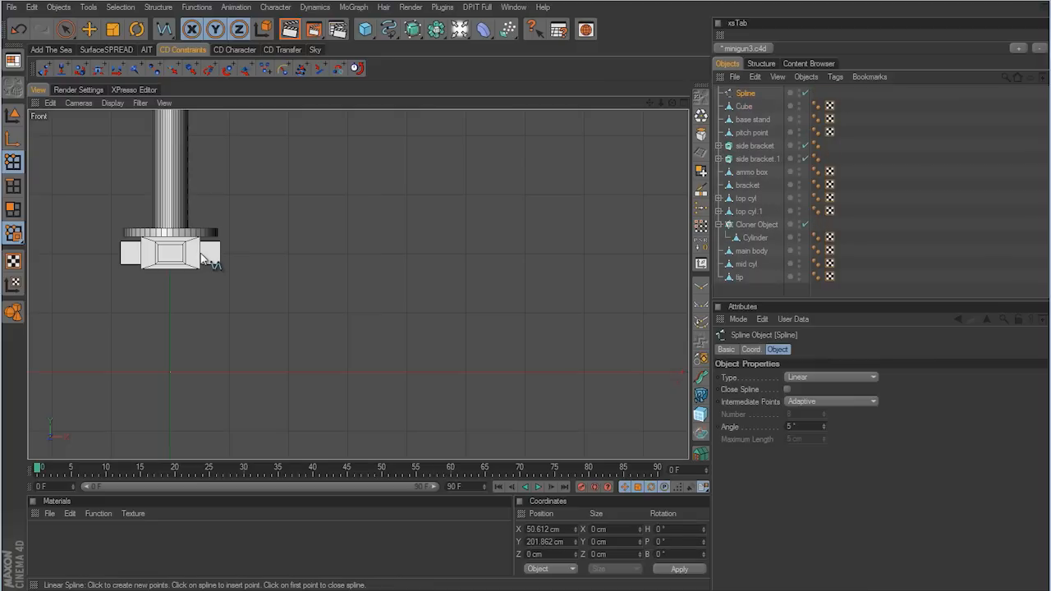
pyautogui.click(263, 252)
pyautogui.click(467, 314)
pyautogui.moveTo(466, 313); pyautogui.dragTo(585, 313)
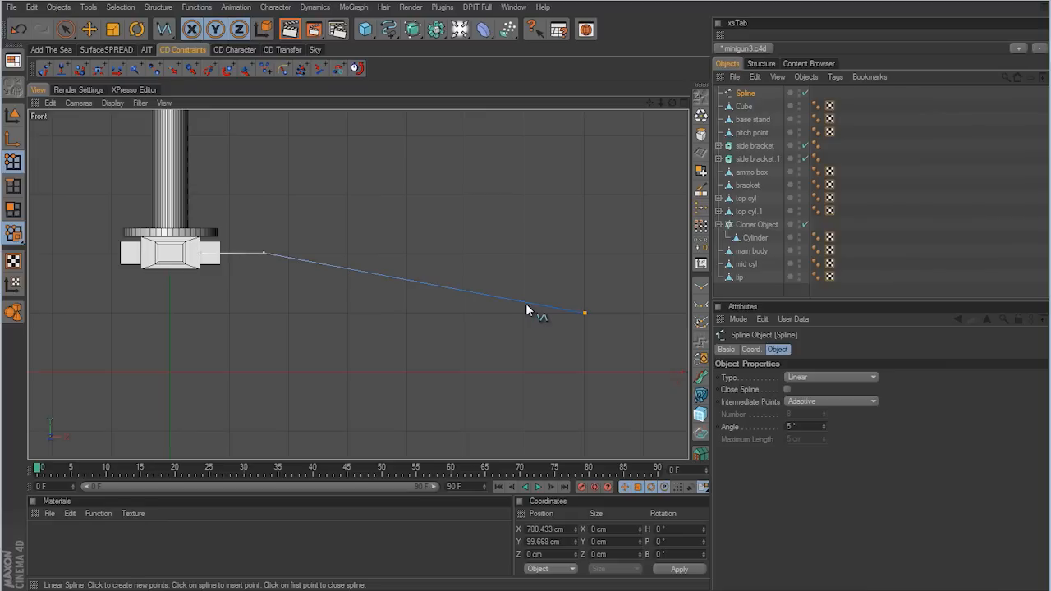
pyautogui.scroll(-4, 522, 303)
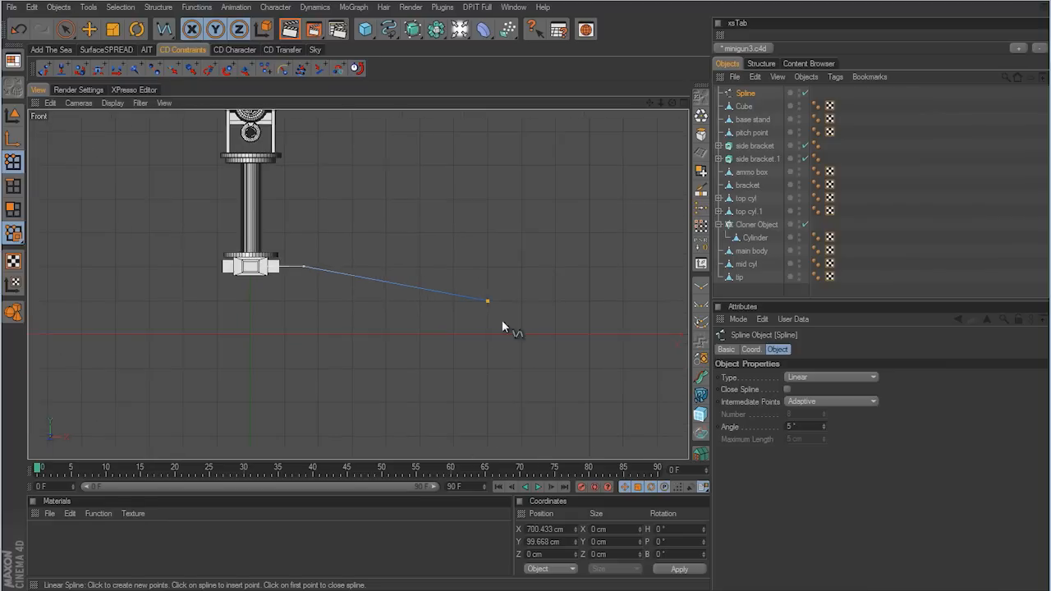
pyautogui.click(461, 350)
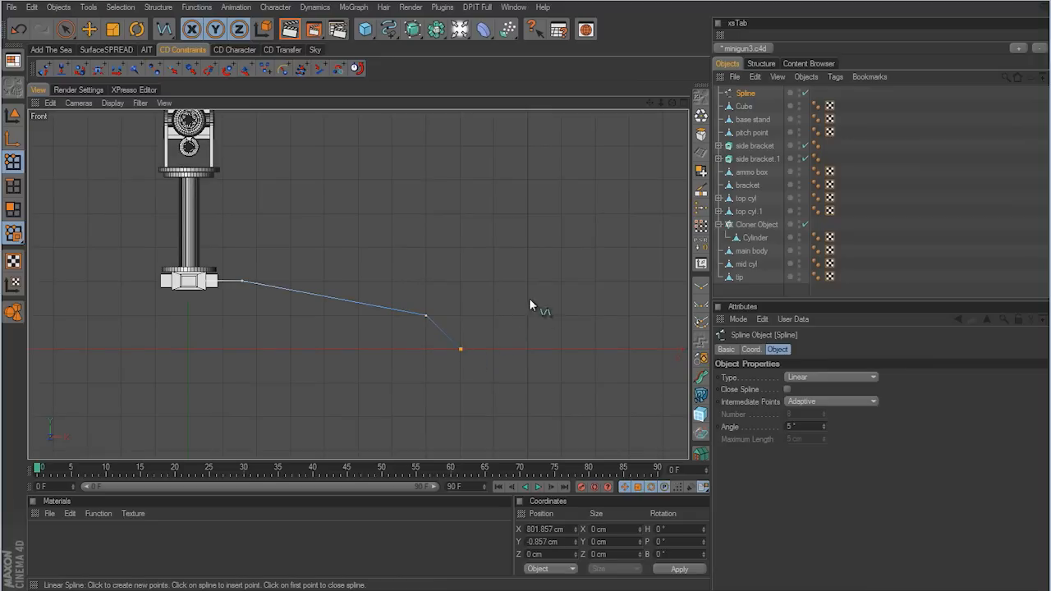
pyautogui.click(65, 30)
# Step: Examine the leg spline's position relative to the base block in the perspective and front views
pyautogui.middleClick(314, 194)
pyautogui.middleClick(324, 217)
pyautogui.keyDown('alt'); pyautogui.moveTo(517, 303); pyautogui.dragTo(526, 303); pyautogui.keyUp('alt')
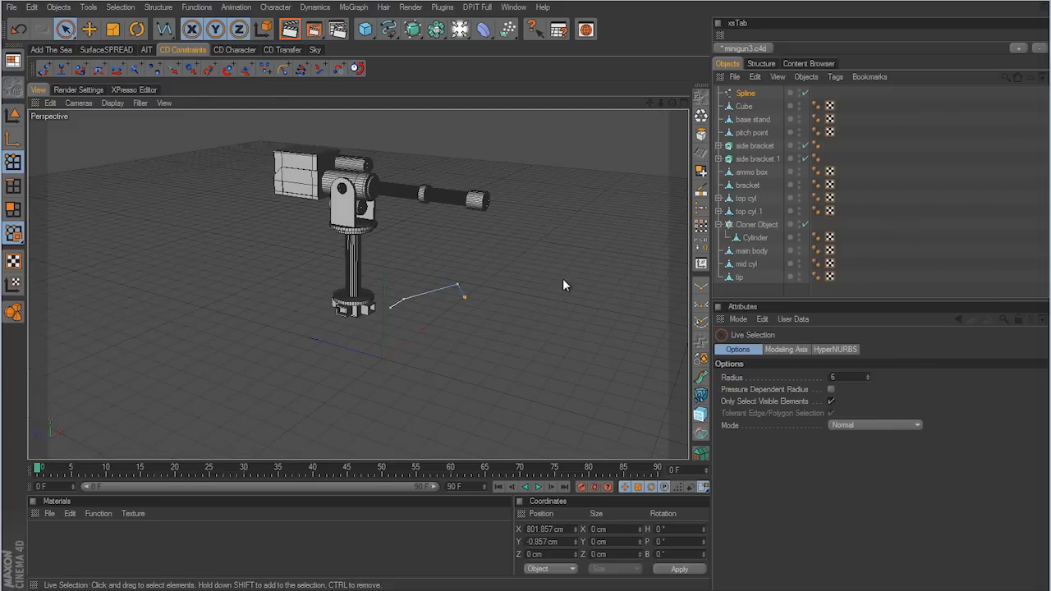
pyautogui.keyDown('alt'); pyautogui.moveTo(512, 308); pyautogui.dragTo(525, 305); pyautogui.keyUp('alt')
pyautogui.keyDown('alt'); pyautogui.moveTo(525, 306); pyautogui.dragTo(524, 307, button='middle'); pyautogui.keyUp('alt')
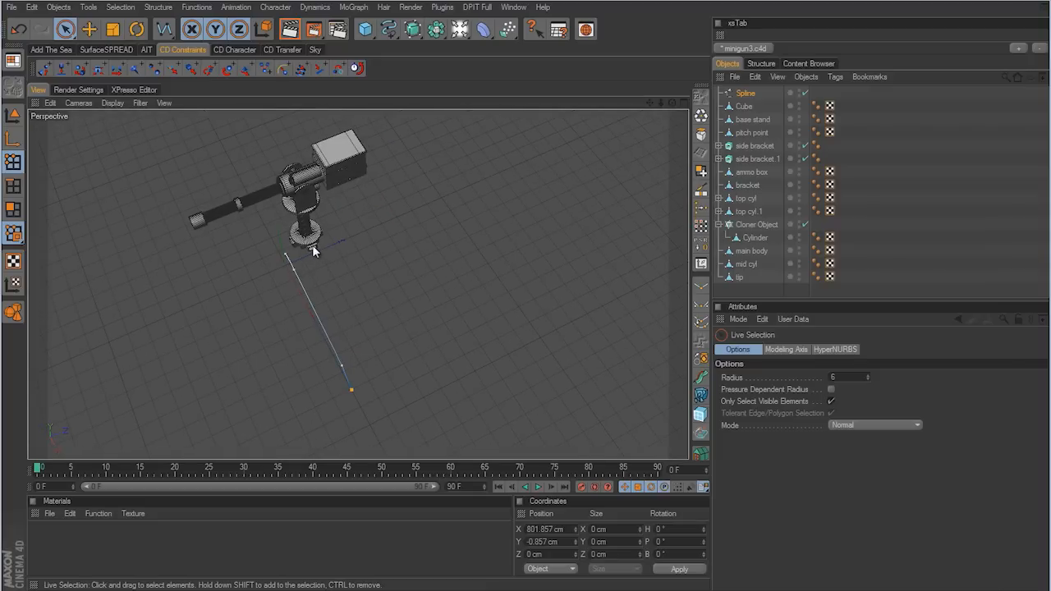
pyautogui.middleClick(417, 320)
pyautogui.middleClick(491, 383)
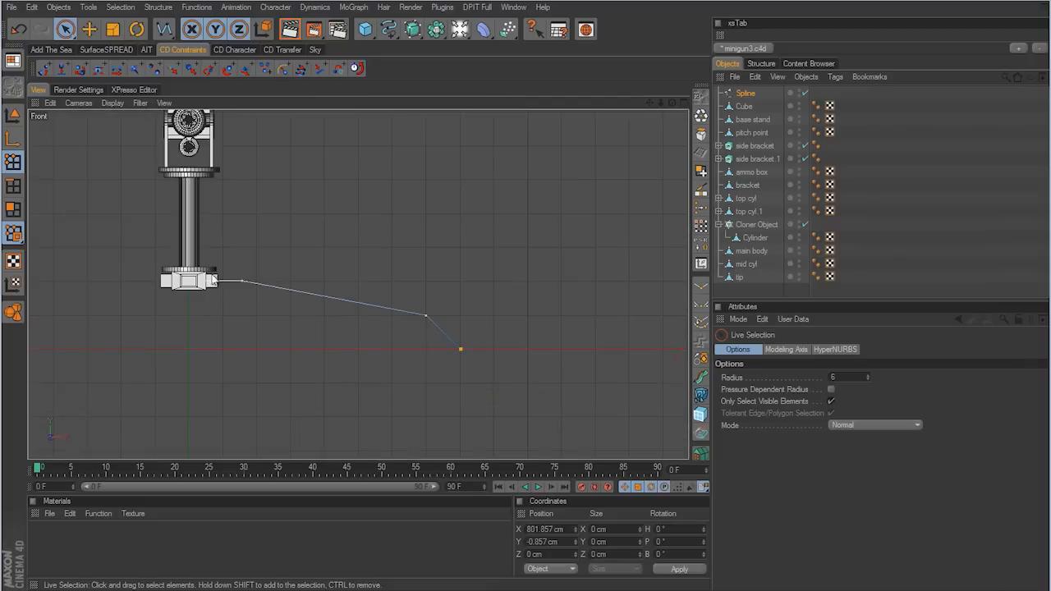
pyautogui.middleClick(383, 261)
pyautogui.middleClick(291, 233)
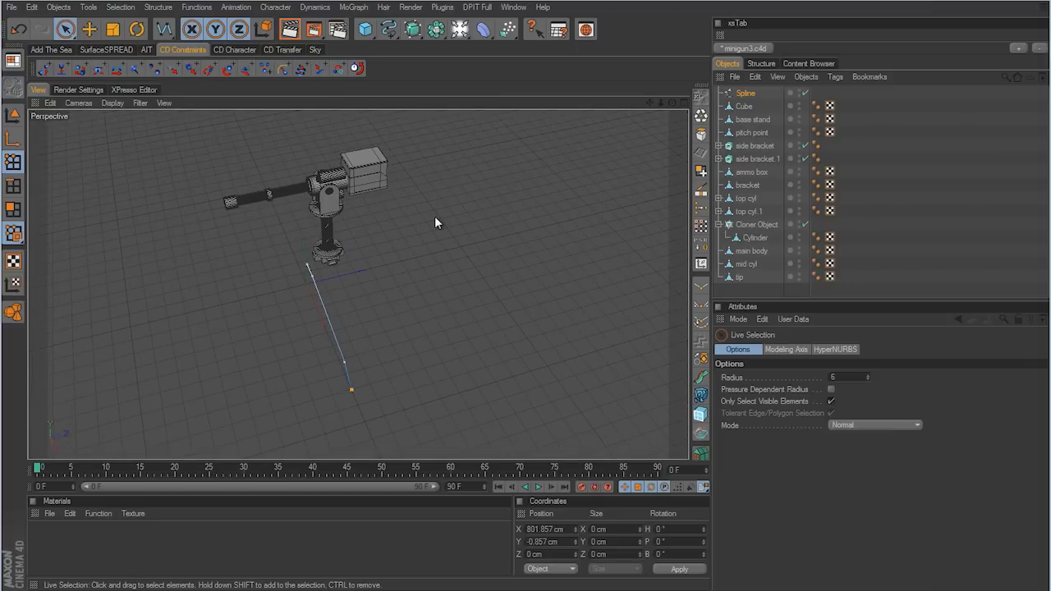
pyautogui.middleClick(442, 246)
pyautogui.middleClick(533, 298)
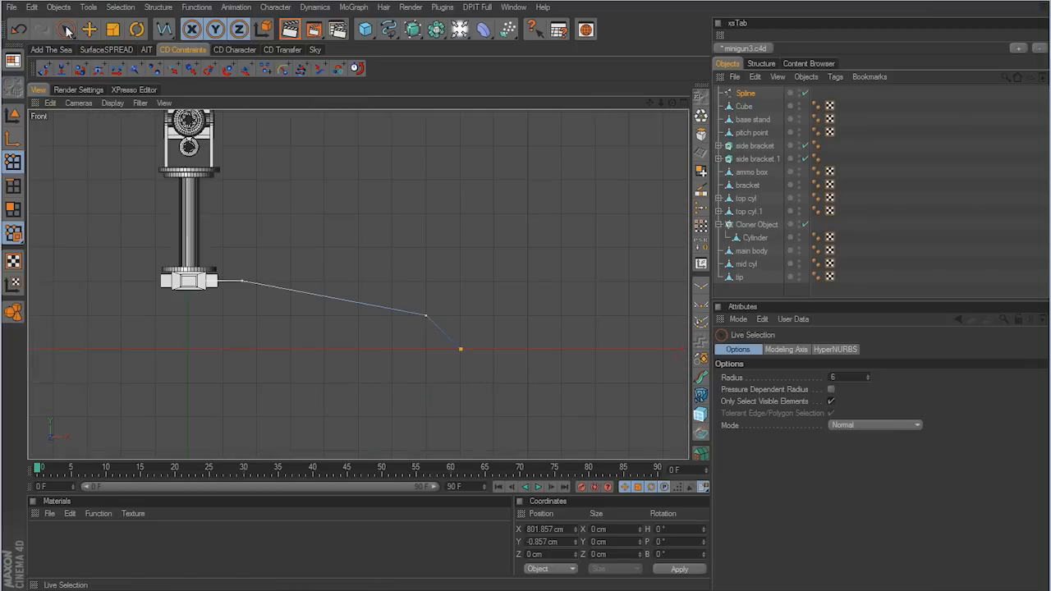
# Step: Add a 400 × 400 cm rectangle spline in the XY plane
pyautogui.click(66, 30)
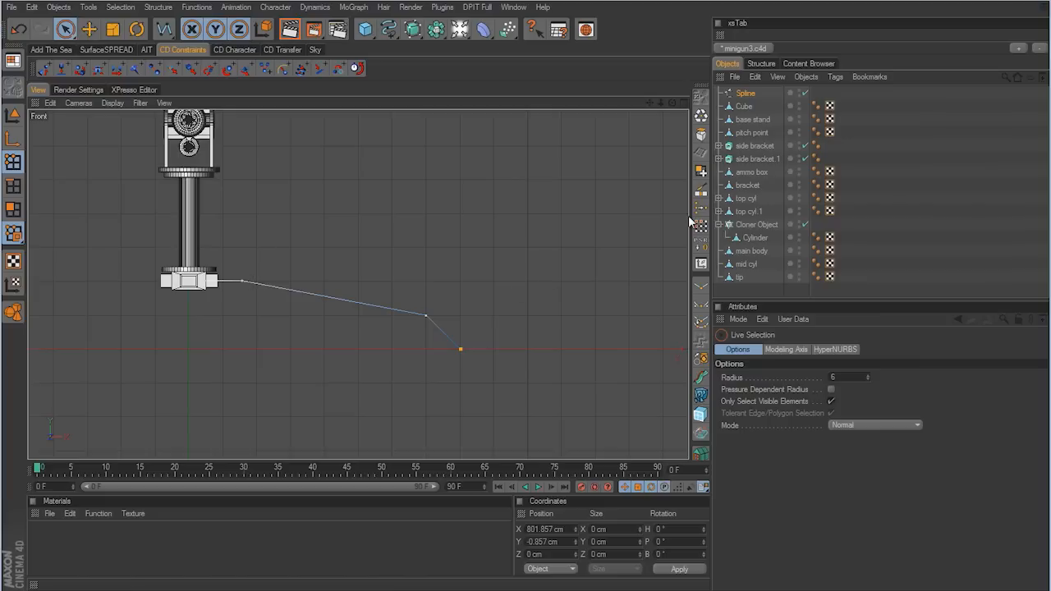
pyautogui.click(387, 29)
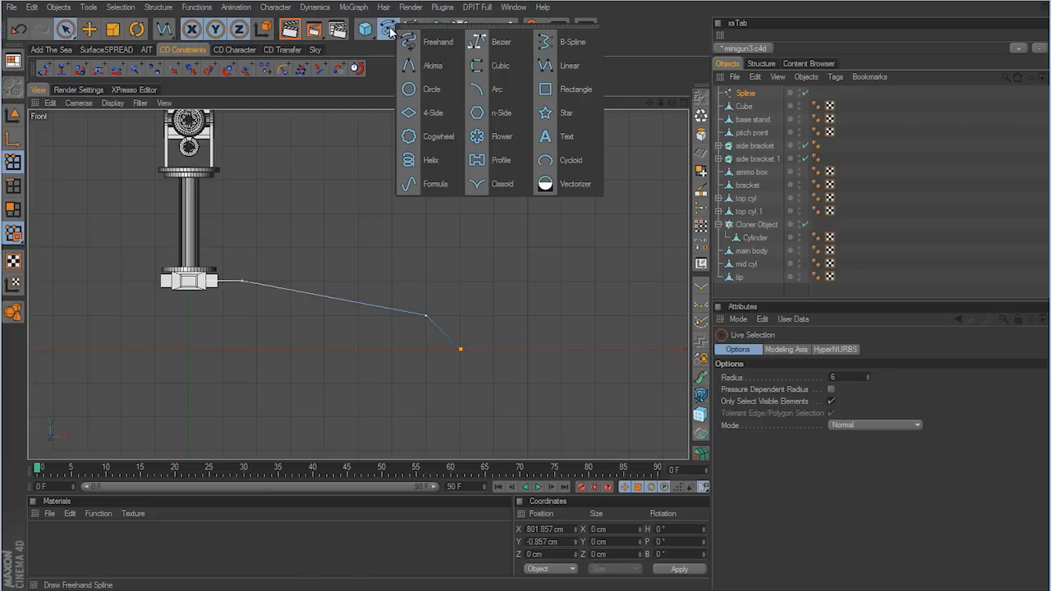
pyautogui.click(555, 96)
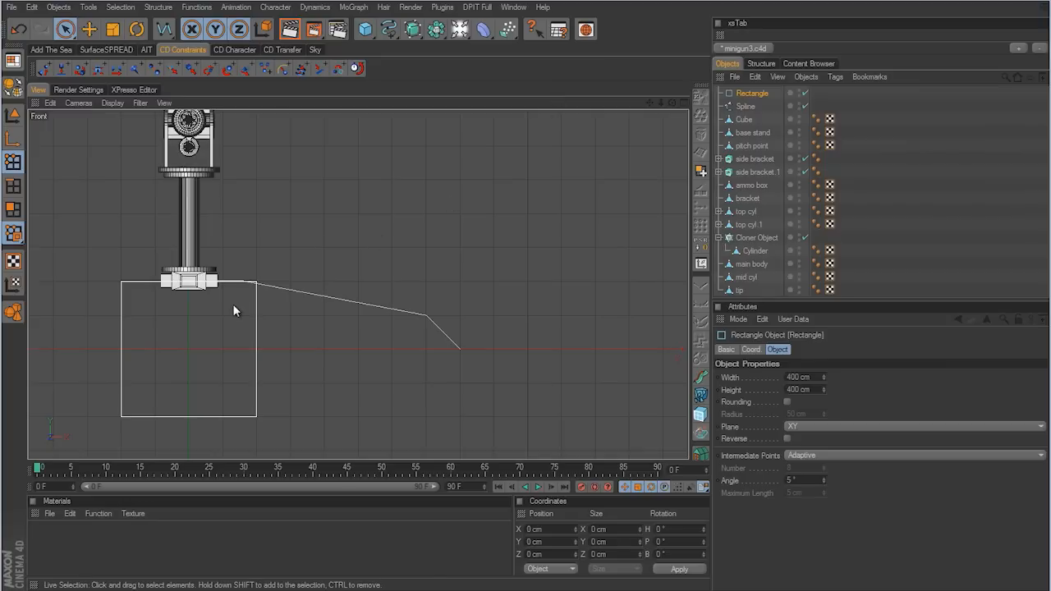
# Step: Create a Sweep NURBS in the perspective view and nest the Rectangle and the leg Spline inside it, rectangle first
pyautogui.middleClick(506, 252)
pyautogui.middleClick(228, 234)
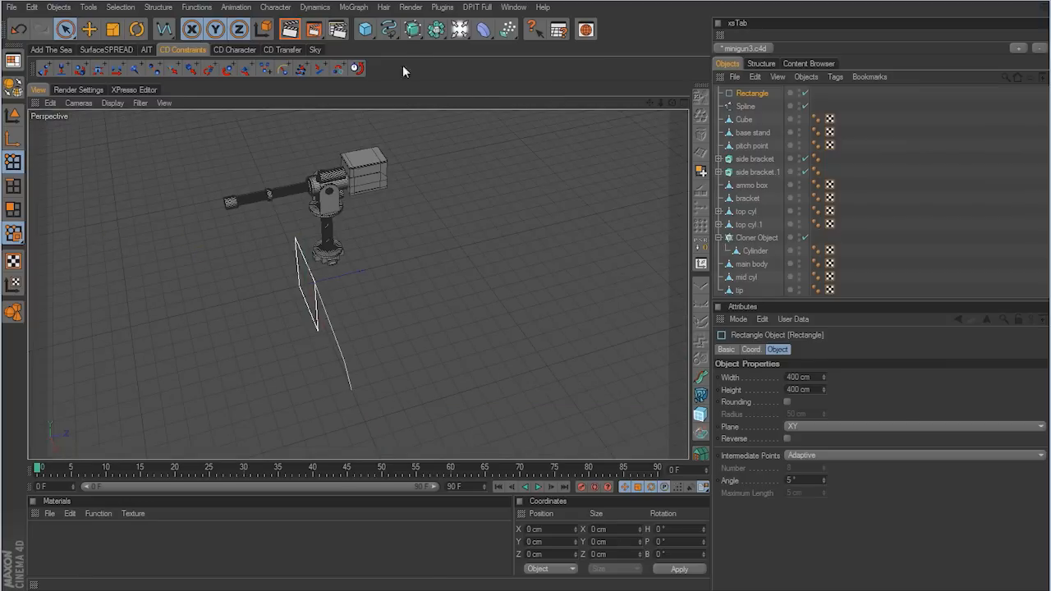
pyautogui.click(413, 29)
pyautogui.click(460, 88)
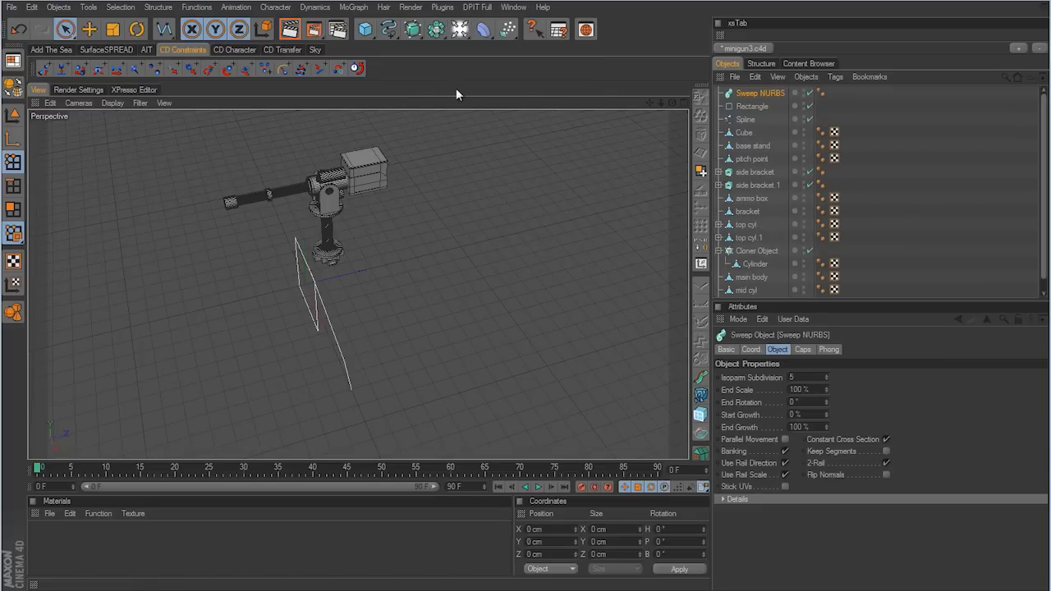
pyautogui.click(751, 107)
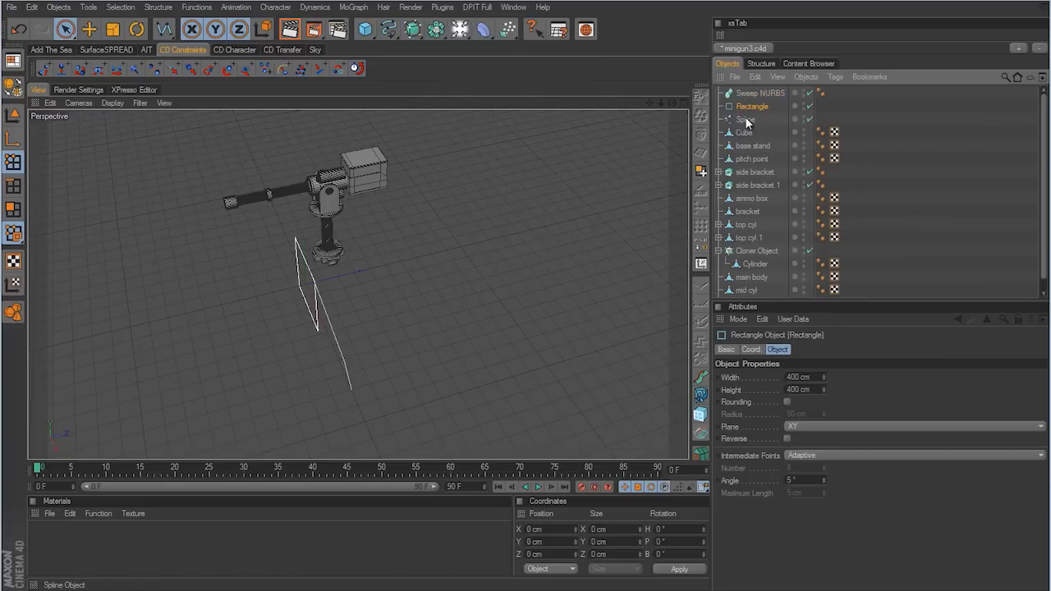
pyautogui.keyDown('ctrl'); pyautogui.click(745, 120); pyautogui.keyUp('ctrl')
pyautogui.moveTo(746, 91); pyautogui.dragTo(749, 94)
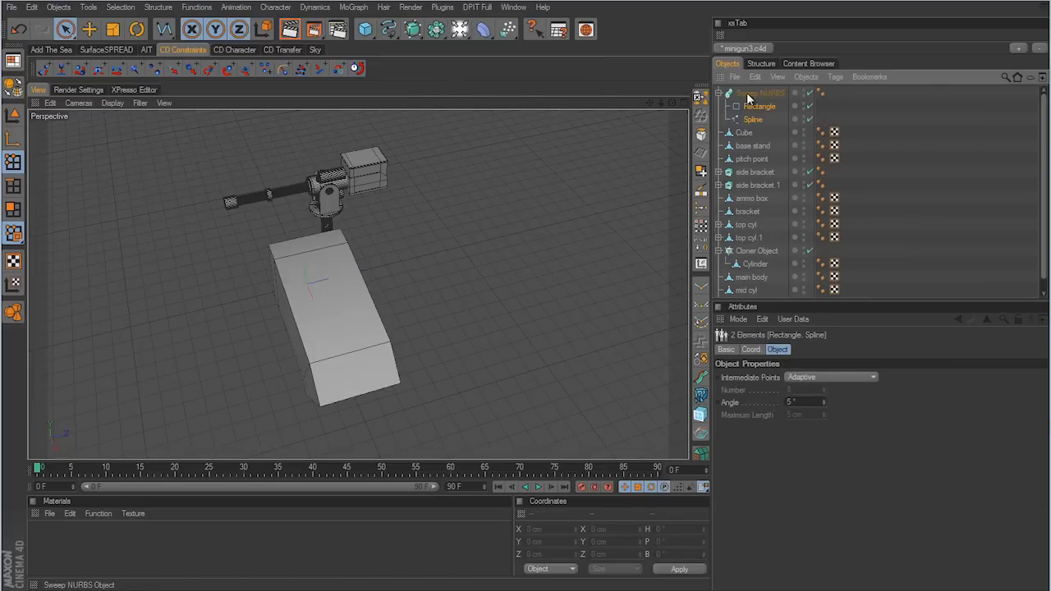
pyautogui.keyDown('alt'); pyautogui.moveTo(532, 299); pyautogui.dragTo(525, 304); pyautogui.keyUp('alt')
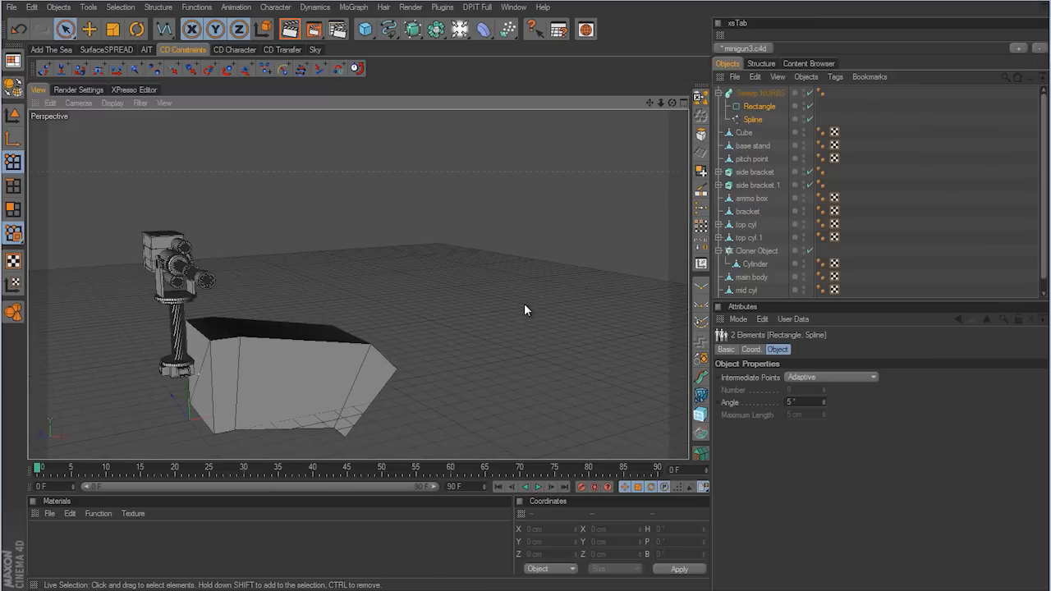
# Step: Set the width and height of the sweep's rectangle profile to 35 cm each
pyautogui.click(757, 108)
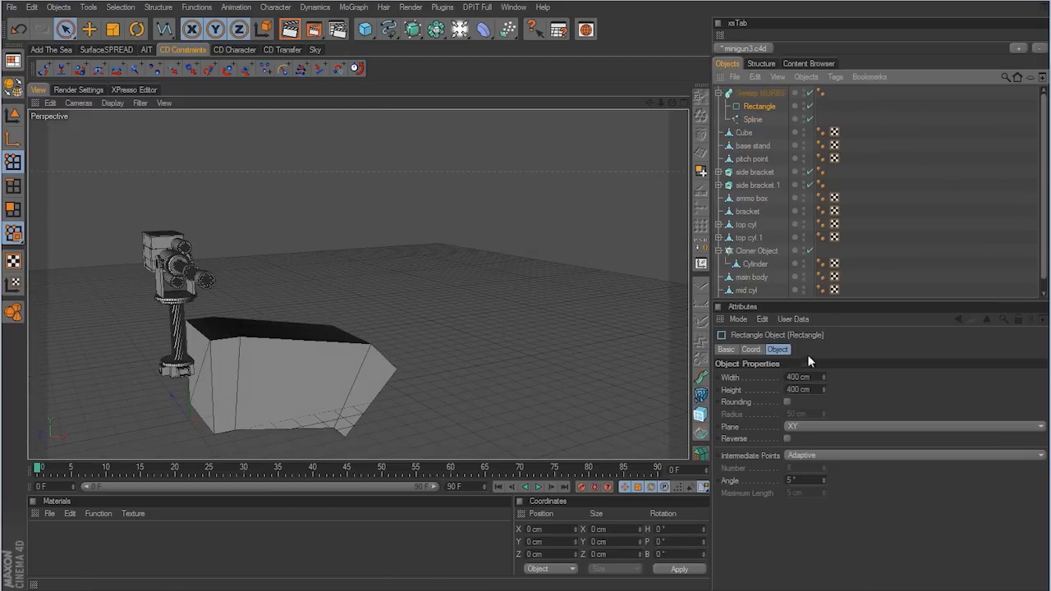
pyautogui.moveTo(824, 377); pyautogui.dragTo(748, 381)
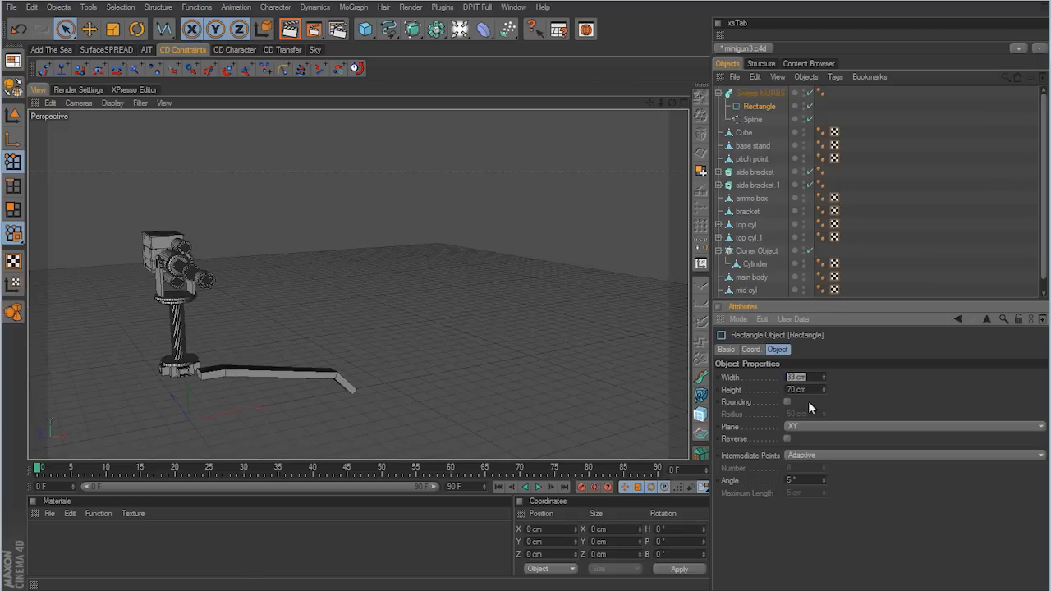
pyautogui.write('35')
pyautogui.press('Tab')
pyautogui.write('35')
pyautogui.press('Return')
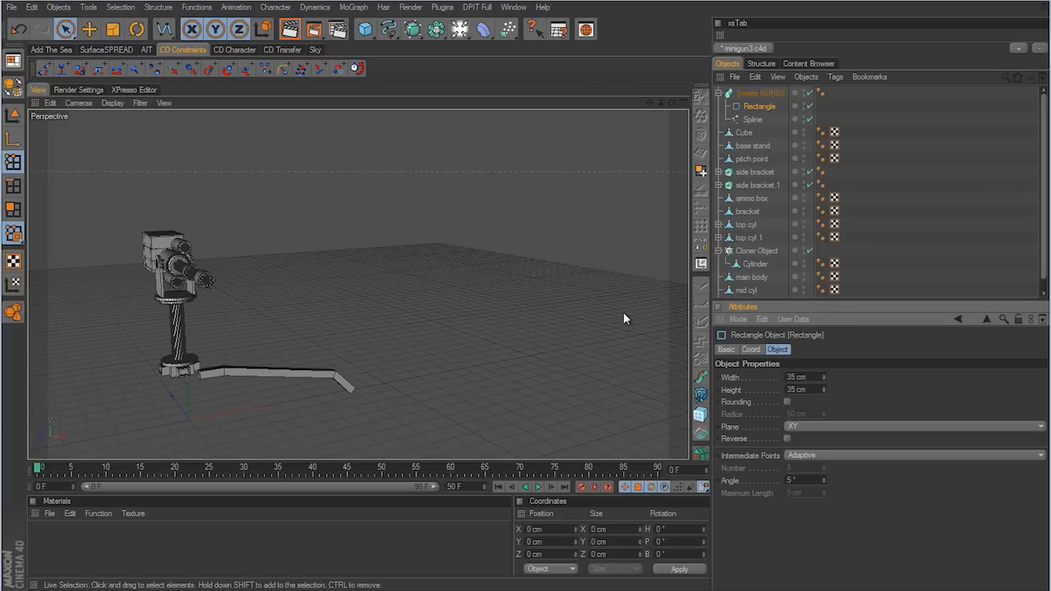
# Step: Move the Sweep NURBS leg along Z to about 139.66 cm, in line with the side arm of the base block
pyautogui.keyDown('alt'); pyautogui.moveTo(498, 309); pyautogui.dragTo(474, 304); pyautogui.keyUp('alt')
pyautogui.keyDown('alt'); pyautogui.moveTo(474, 304); pyautogui.dragTo(558, 304, button='right'); pyautogui.keyUp('alt')
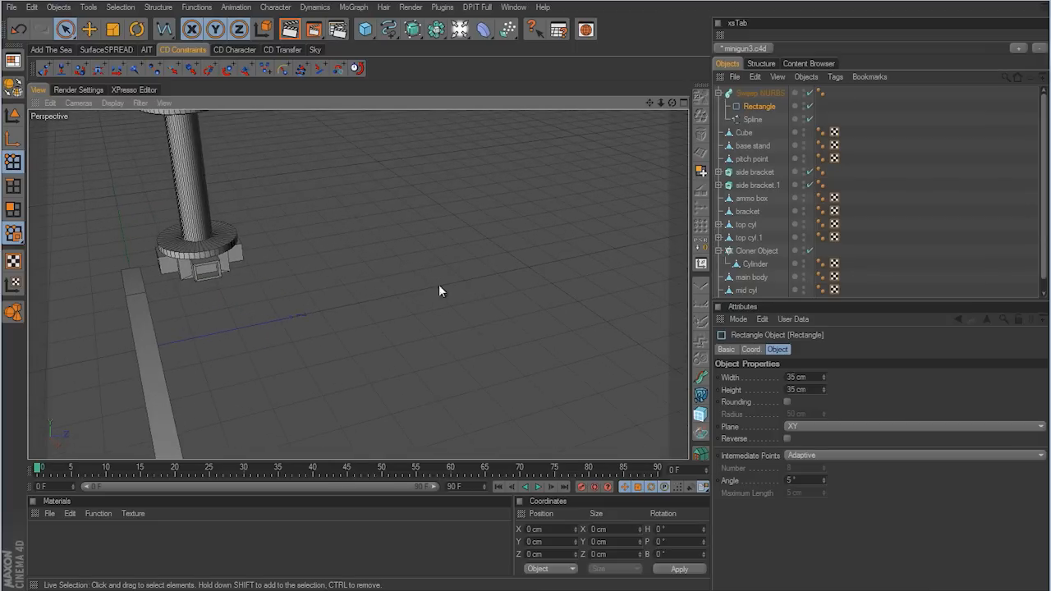
pyautogui.click(13, 115)
pyautogui.click(89, 30)
pyautogui.click(760, 92)
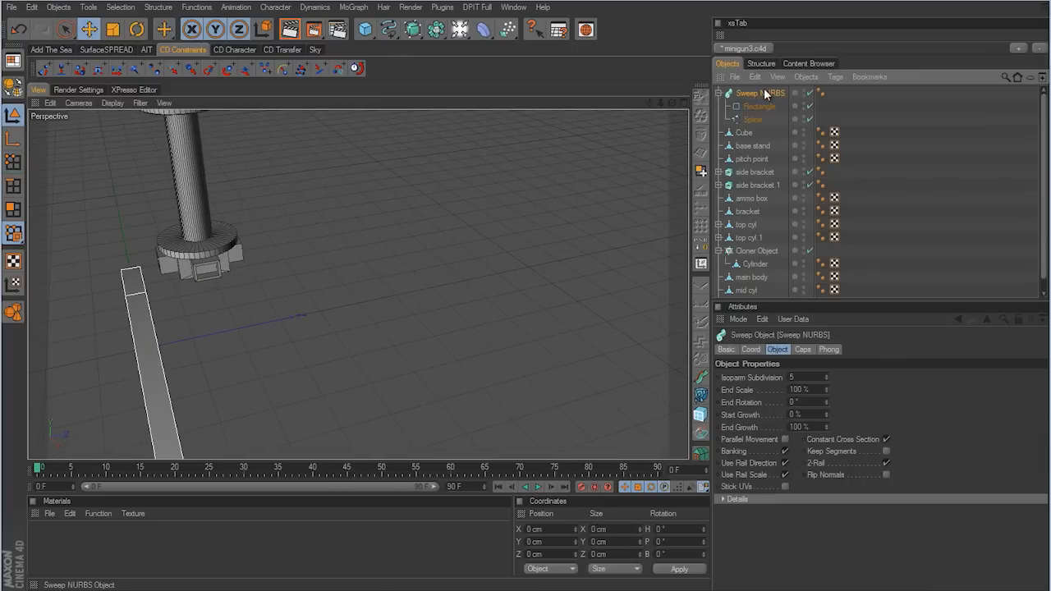
pyautogui.keyDown('alt'); pyautogui.moveTo(607, 203); pyautogui.dragTo(522, 307, button='right'); pyautogui.keyUp('alt')
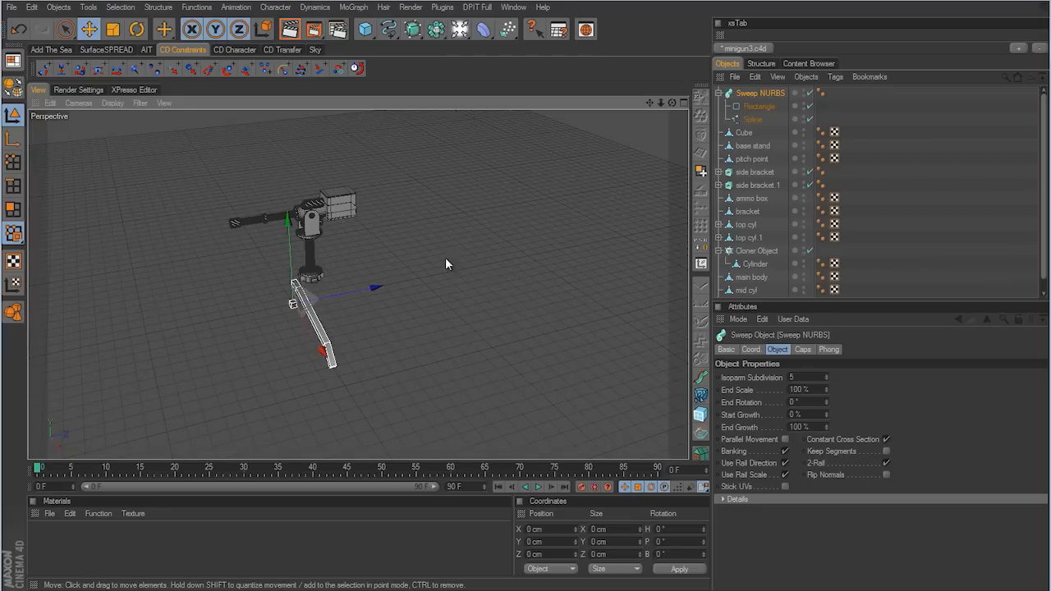
pyautogui.keyDown('alt'); pyautogui.moveTo(445, 264); pyautogui.dragTo(293, 323, button='right'); pyautogui.keyUp('alt')
pyautogui.moveTo(268, 324); pyautogui.dragTo(527, 304)
pyautogui.keyDown('alt'); pyautogui.moveTo(283, 315); pyautogui.dragTo(536, 303, button='right'); pyautogui.keyUp('alt')
pyautogui.keyDown('alt'); pyautogui.moveTo(536, 303); pyautogui.dragTo(547, 306, button='middle'); pyautogui.keyUp('alt')
pyautogui.keyDown('alt'); pyautogui.moveTo(546, 307); pyautogui.dragTo(295, 313, button='right'); pyautogui.keyUp('alt')
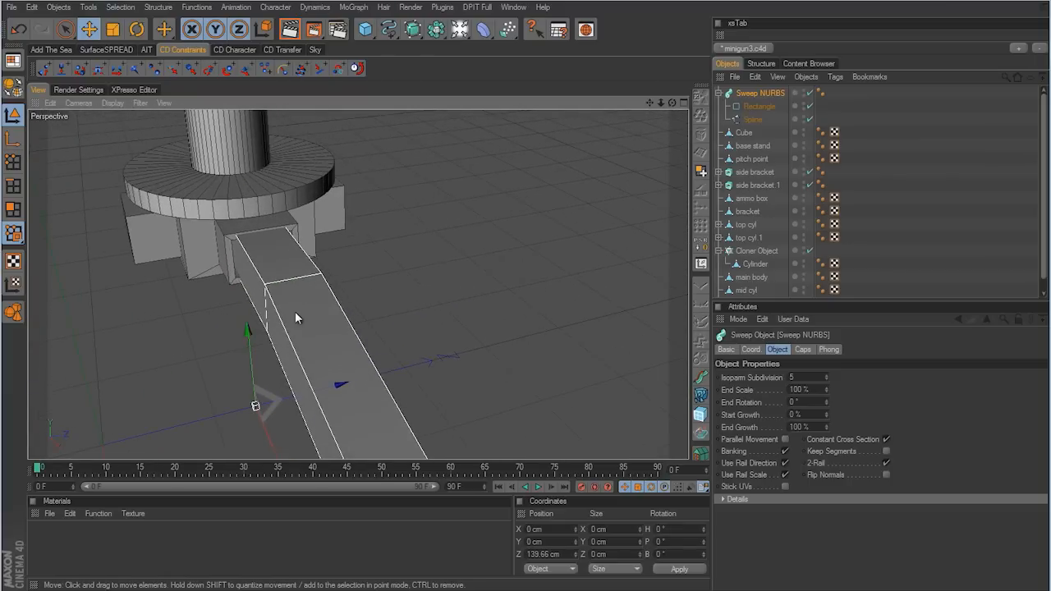
pyautogui.moveTo(295, 313)
pyautogui.keyDown('alt'); pyautogui.mouseDown()
pyautogui.moveTo(531, 303)
pyautogui.moveTo(298, 302)
pyautogui.mouseUp(); pyautogui.keyUp('alt')
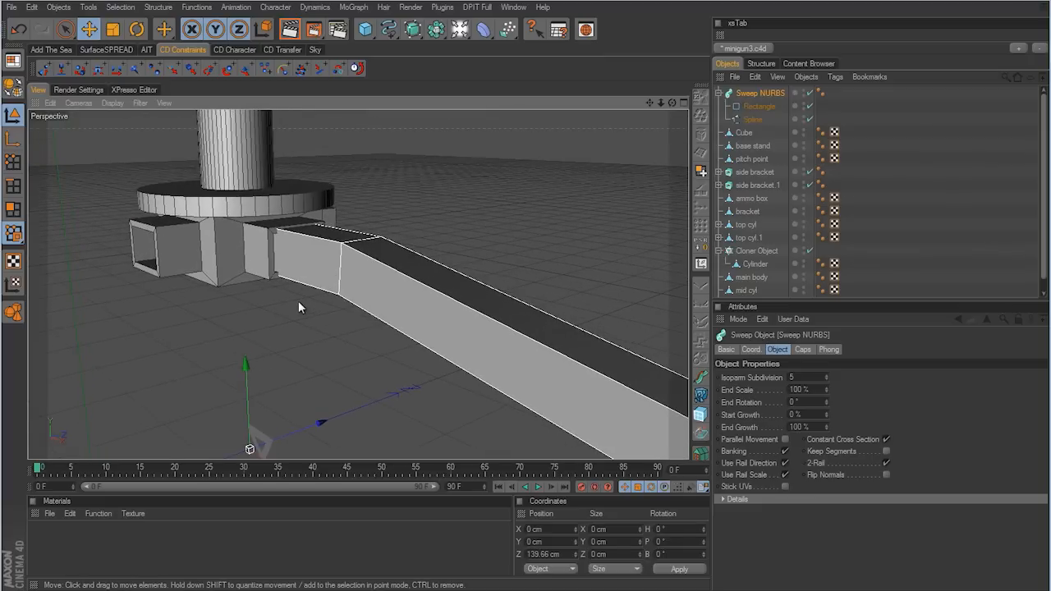
# Step: Narrow the leg's rectangle profile to a width of 26 cm with a height of 35 cm
pyautogui.click(759, 106)
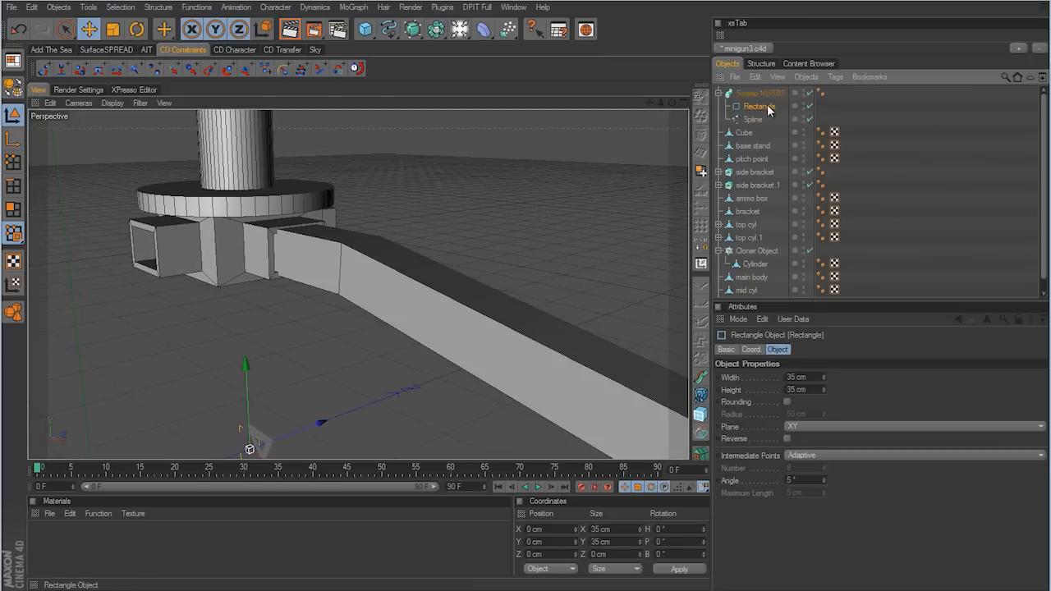
pyautogui.click(824, 392)
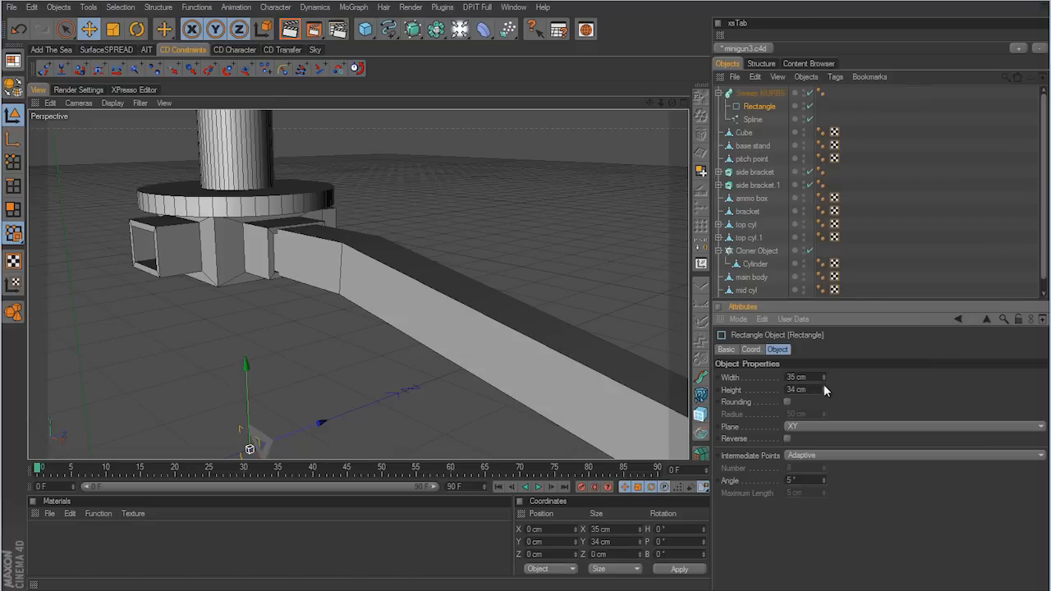
pyautogui.click(823, 385)
pyautogui.moveTo(823, 378); pyautogui.dragTo(823, 378)
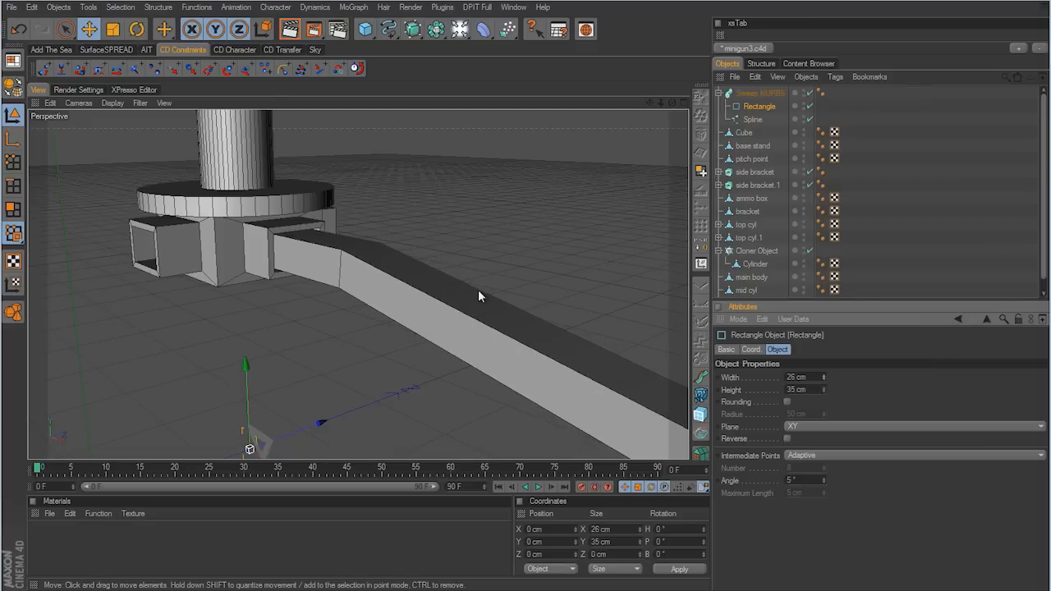
pyautogui.keyDown('alt'); pyautogui.moveTo(479, 290); pyautogui.dragTo(527, 305); pyautogui.keyUp('alt')
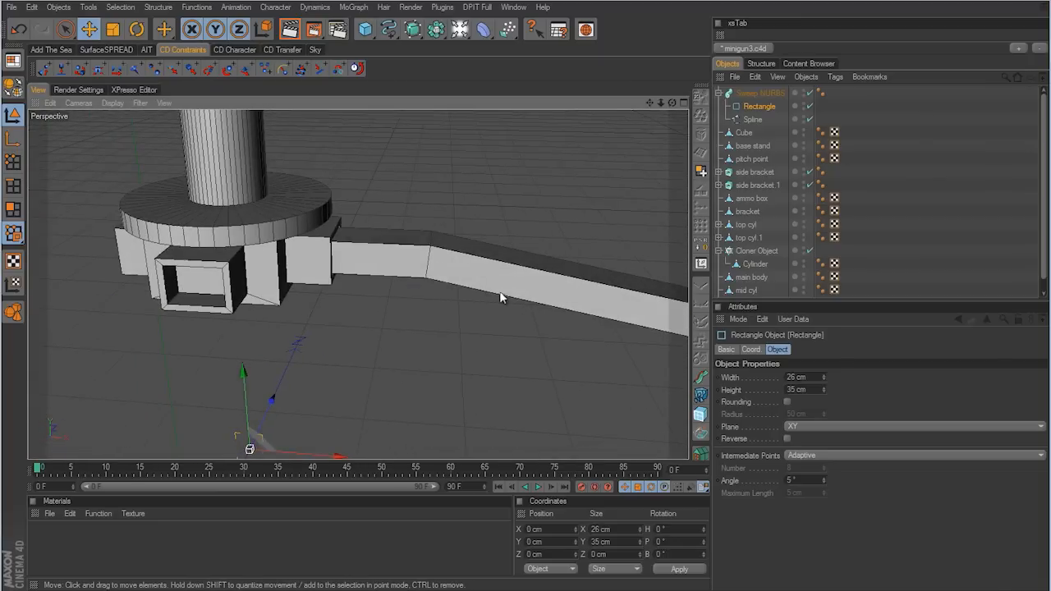
pyautogui.keyDown('alt'); pyautogui.moveTo(524, 303); pyautogui.dragTo(386, 303, button='right'); pyautogui.keyUp('alt')
# Step: Disable the Sweep NURBS generator in the front view so that only the leg's path spline is shown
pyautogui.middleClick(475, 314)
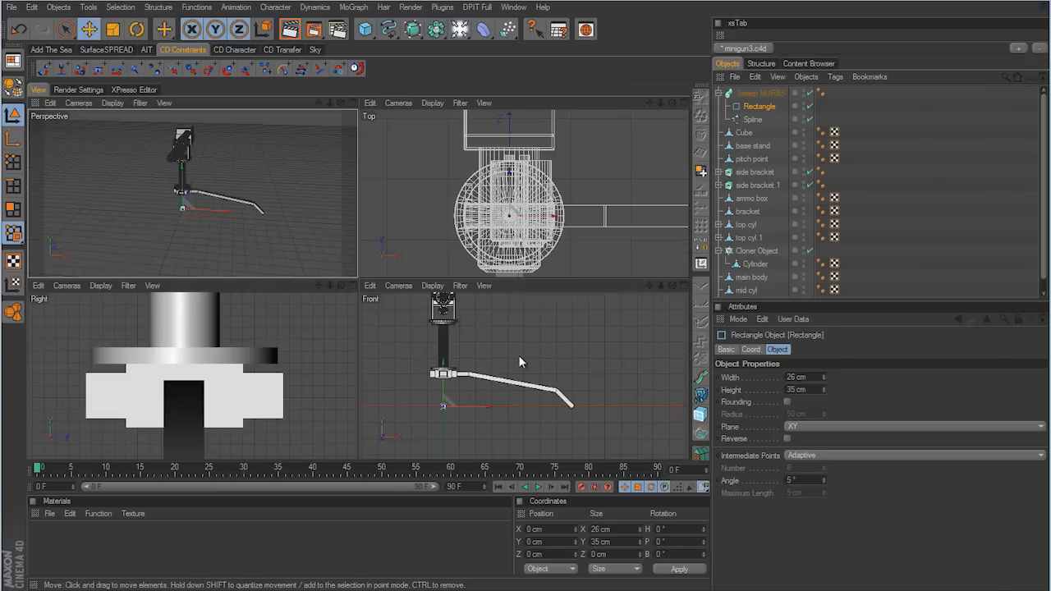
pyautogui.middleClick(518, 355)
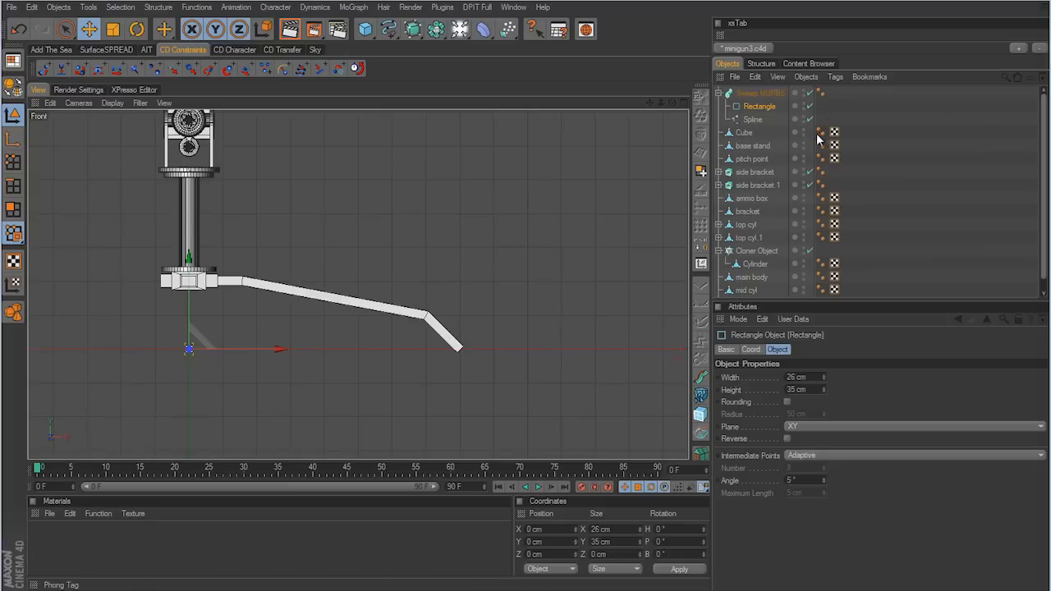
pyautogui.moveTo(816, 132); pyautogui.dragTo(846, 128)
pyautogui.click(841, 94)
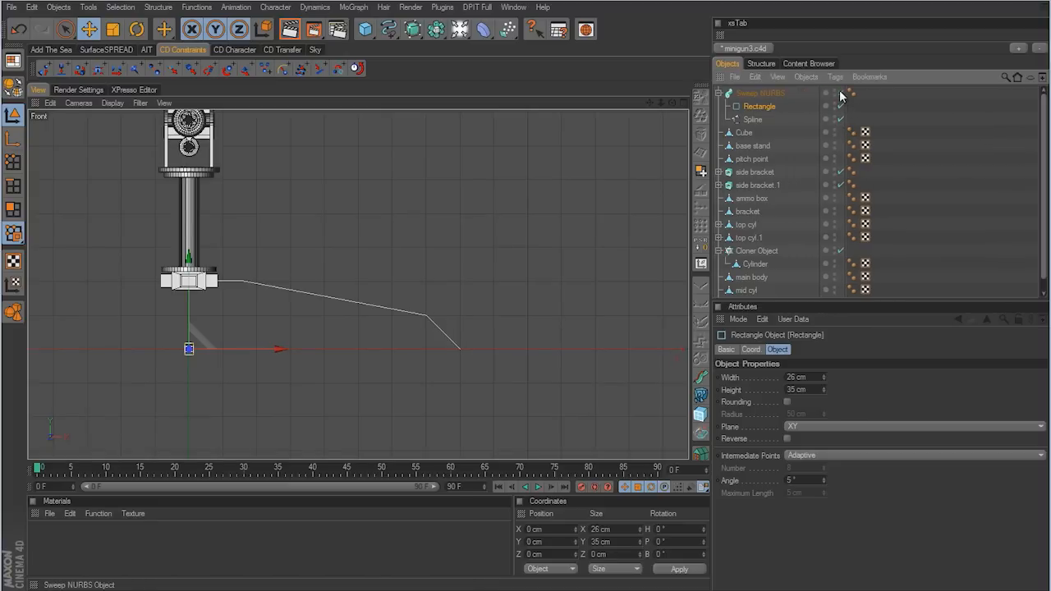
# Step: Select the leg spline's point at the first bend beside the base block and start the Chamfer tool on it
pyautogui.click(13, 162)
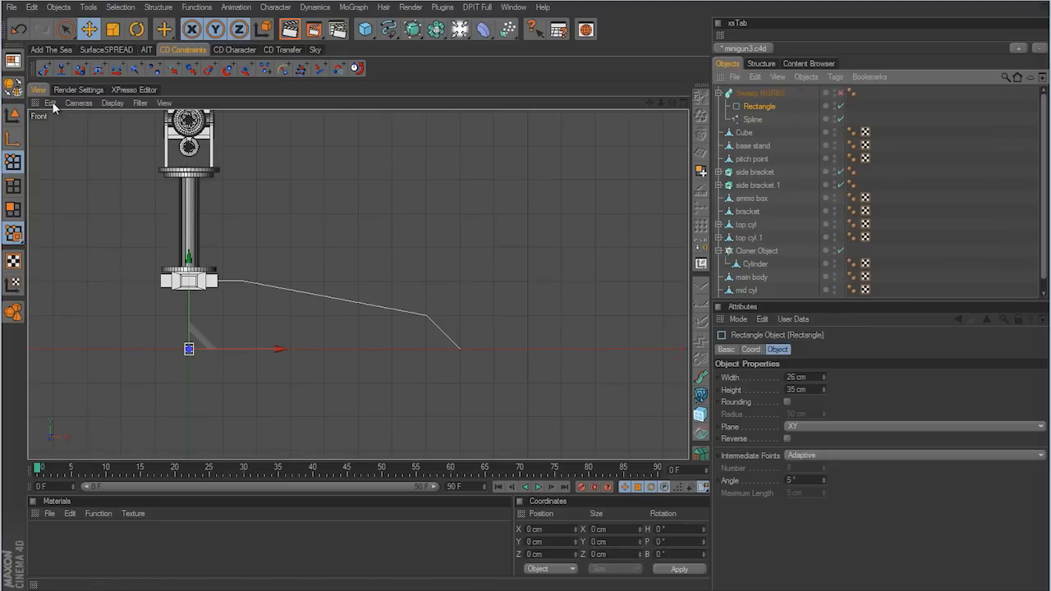
pyautogui.click(66, 30)
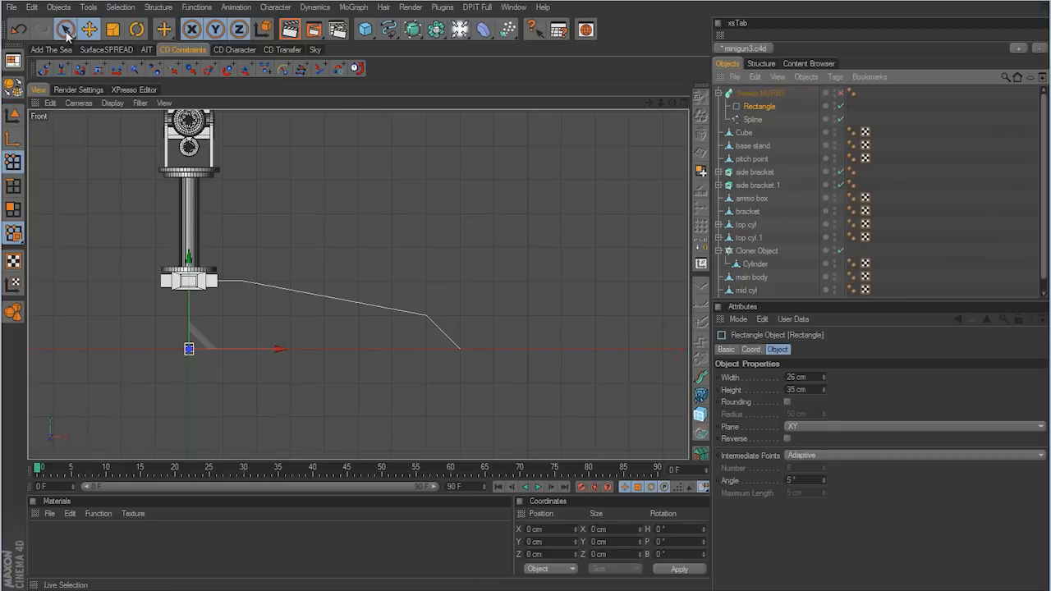
pyautogui.click(756, 122)
pyautogui.scroll(3, 481, 190)
pyautogui.click(391, 219)
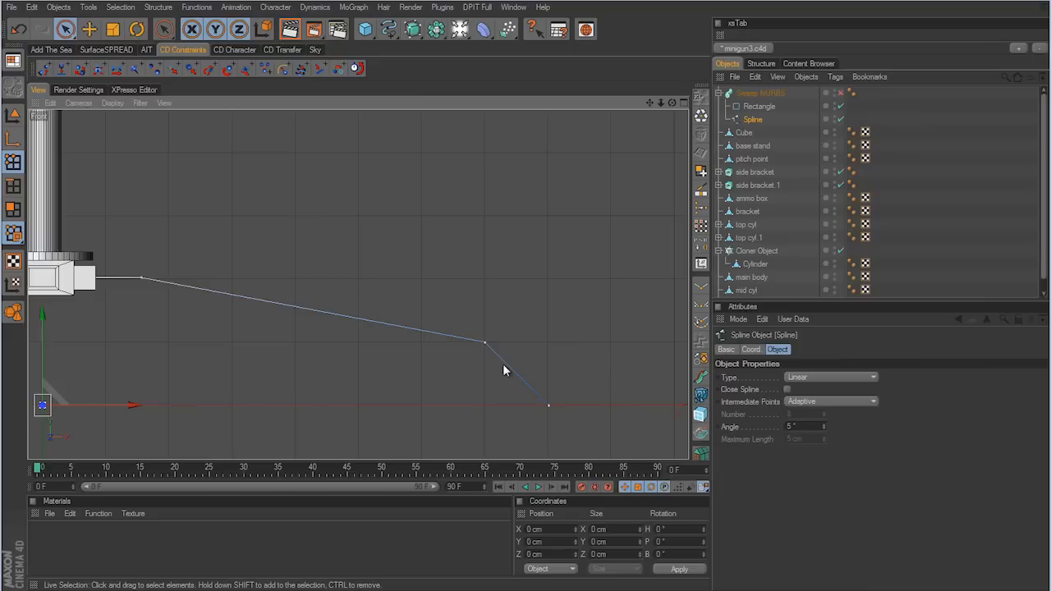
pyautogui.click(141, 280)
pyautogui.click(141, 280)
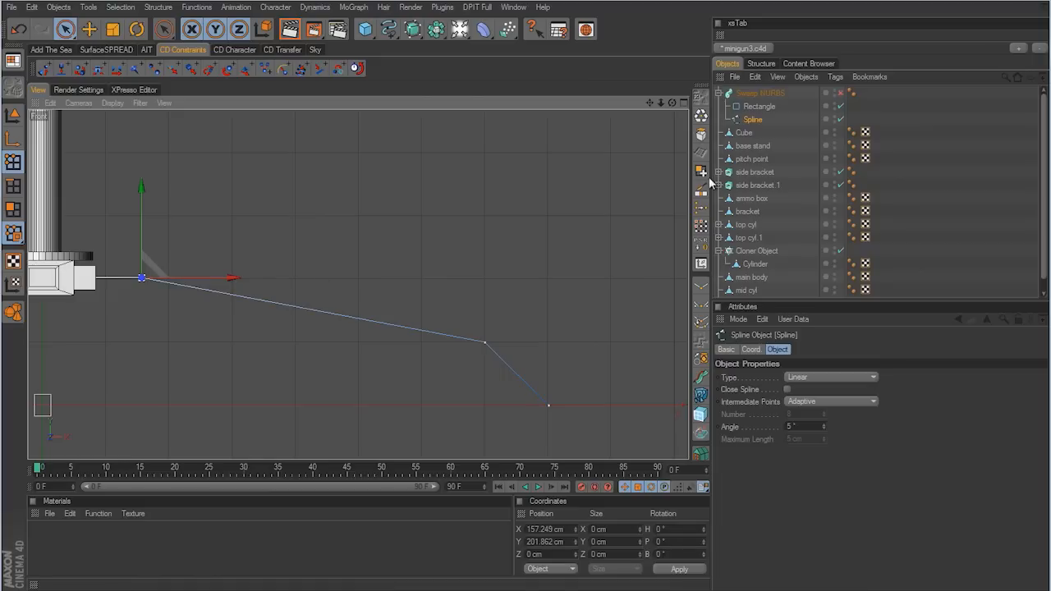
pyautogui.click(157, 7)
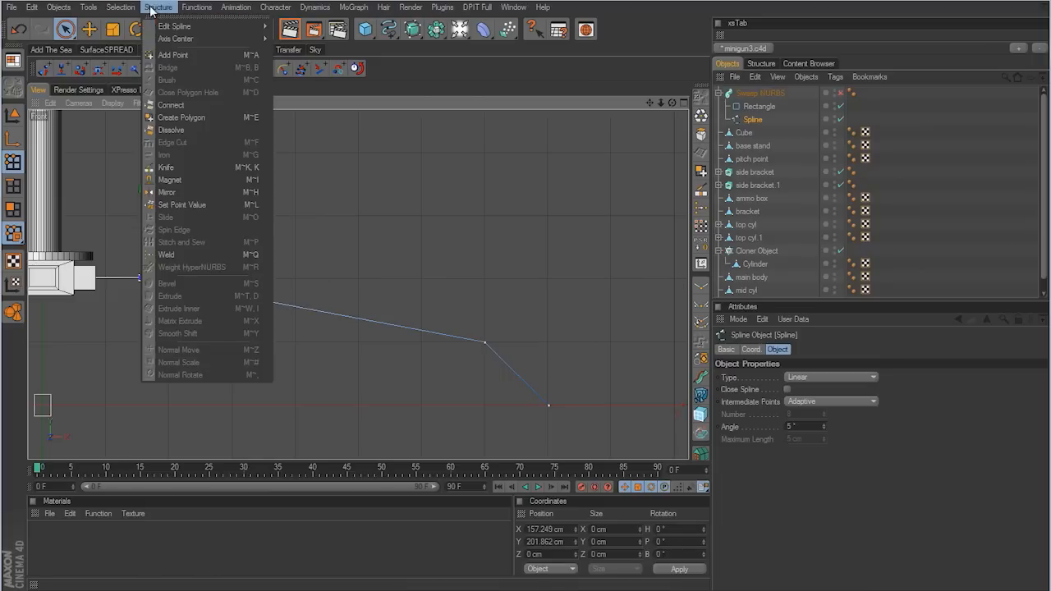
pyautogui.moveTo(173, 27)
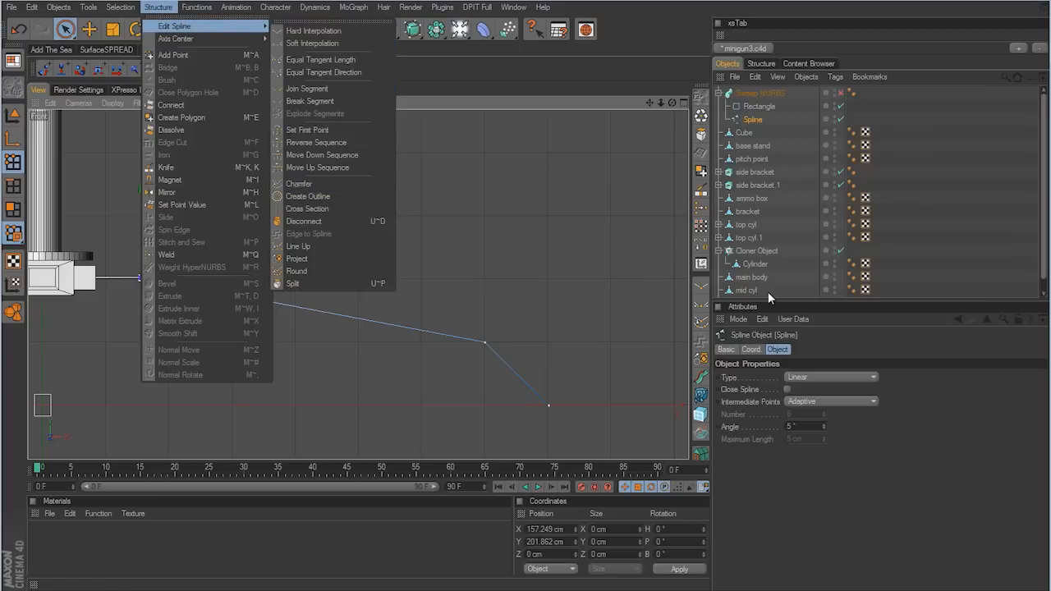
pyautogui.click(703, 326)
pyautogui.click(703, 325)
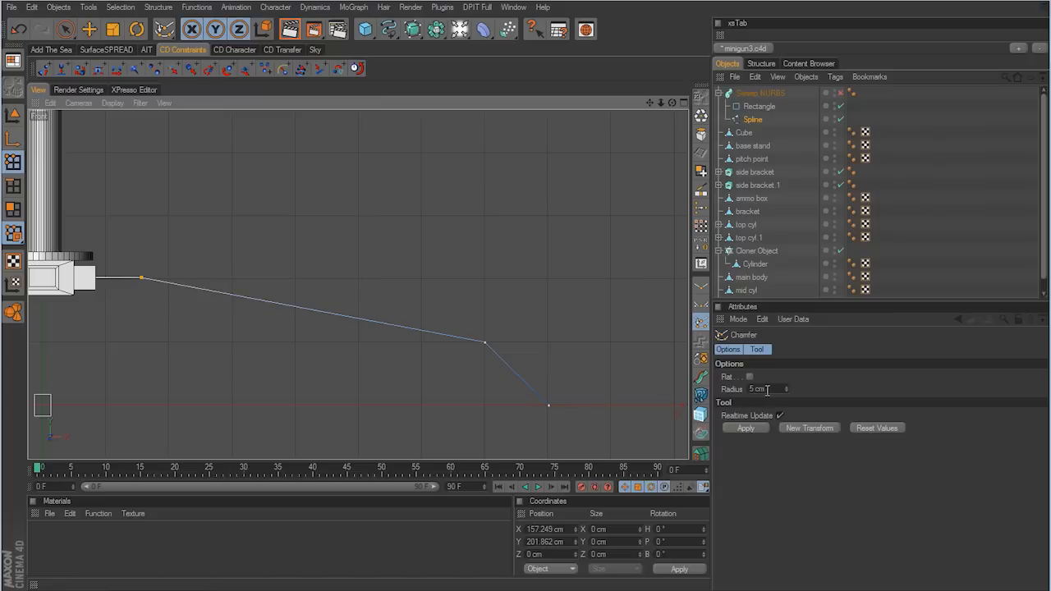
# Step: Try chamfering the spline's first bend point with a radius of 5 cm and of 25 cm, undoing each attempt
pyautogui.click(745, 428)
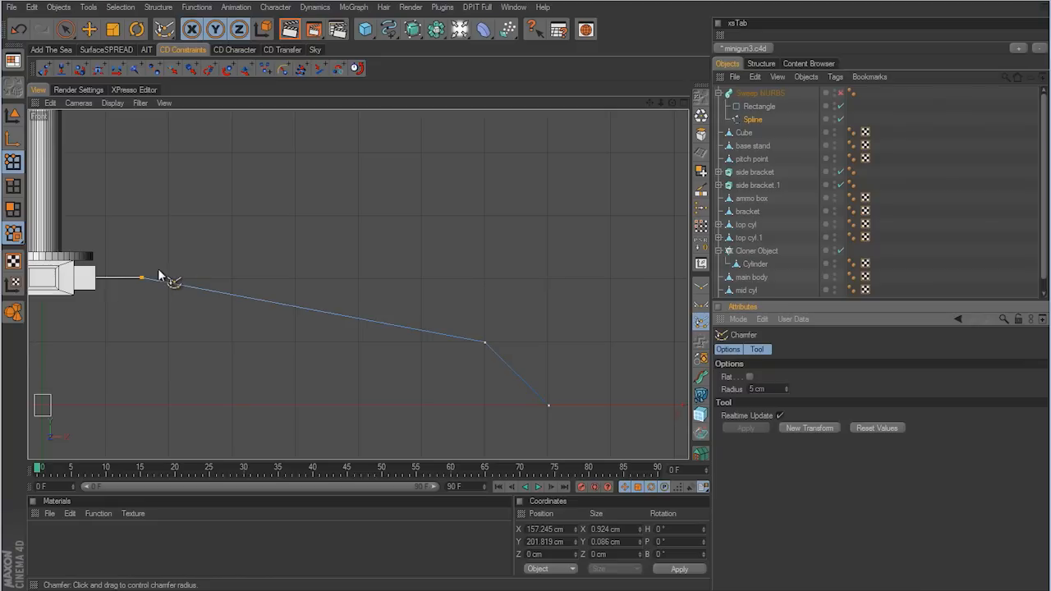
pyautogui.hotkey('ctrl', 'z')
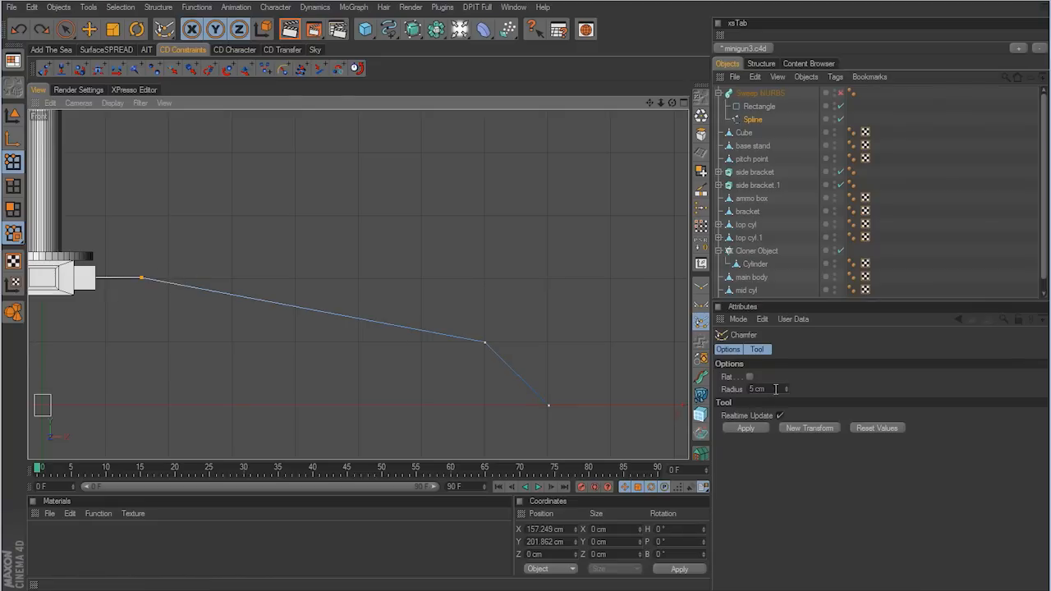
pyautogui.moveTo(775, 389); pyautogui.dragTo(725, 388)
pyautogui.write('25')
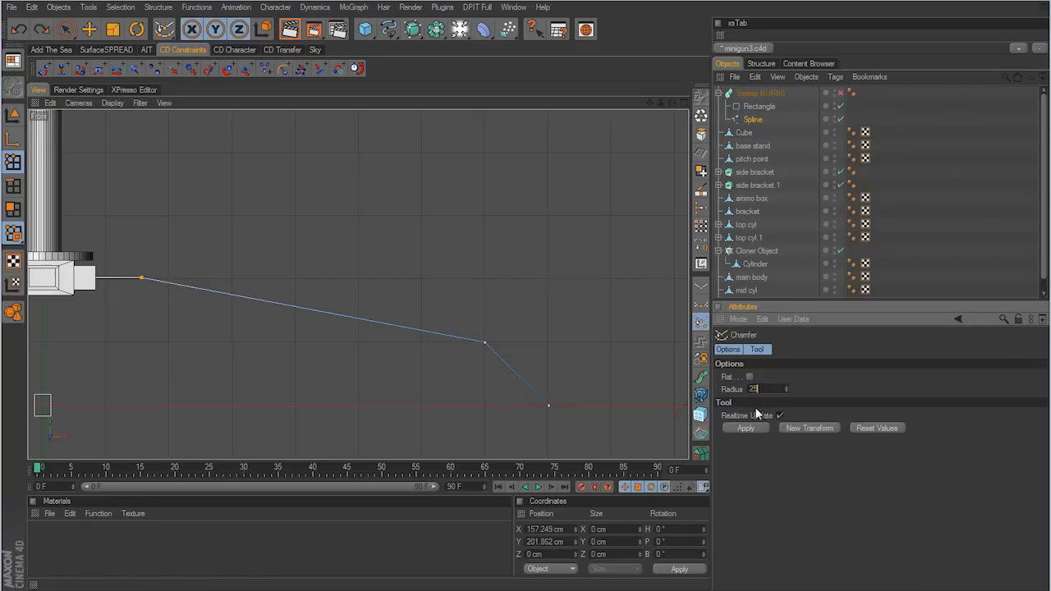
pyautogui.click(747, 428)
pyautogui.click(143, 277)
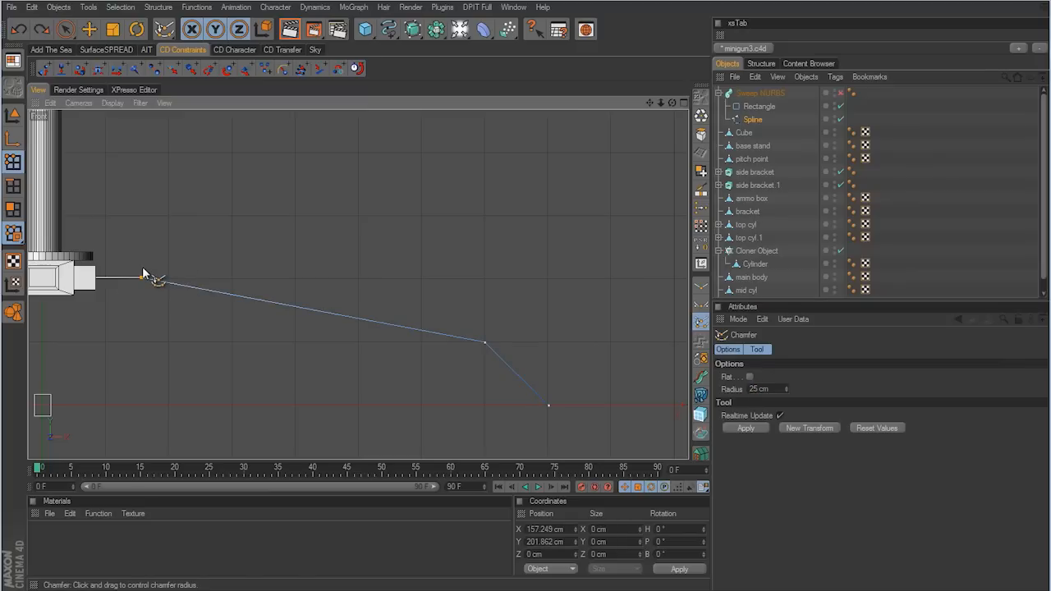
# Step: Chamfer the leg spline's first bend point with a radius of 75 cm and inspect the rounded bend up close
pyautogui.click(760, 389)
pyautogui.write('75')
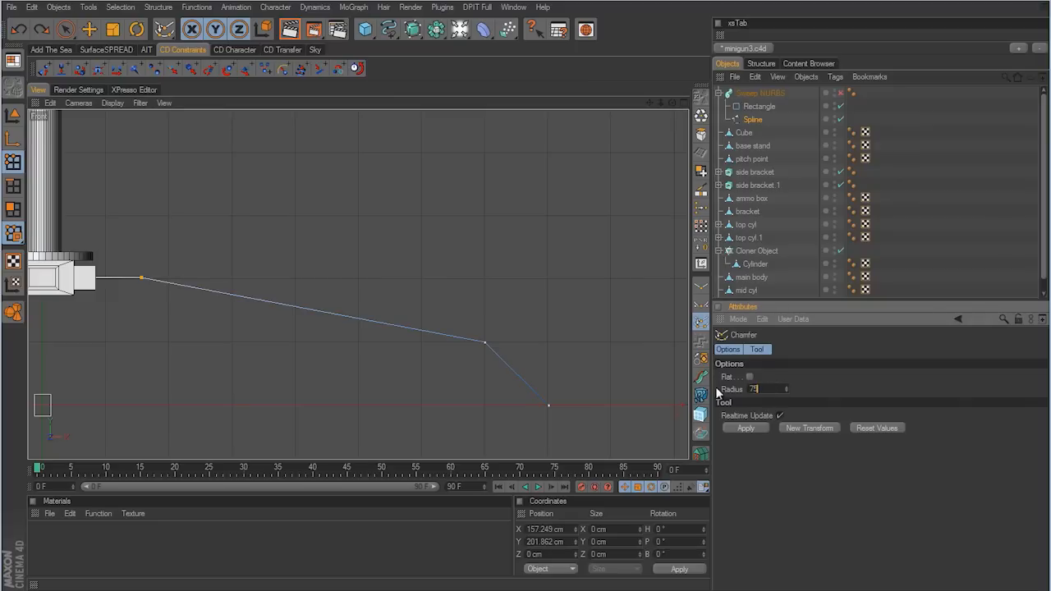
pyautogui.click(745, 427)
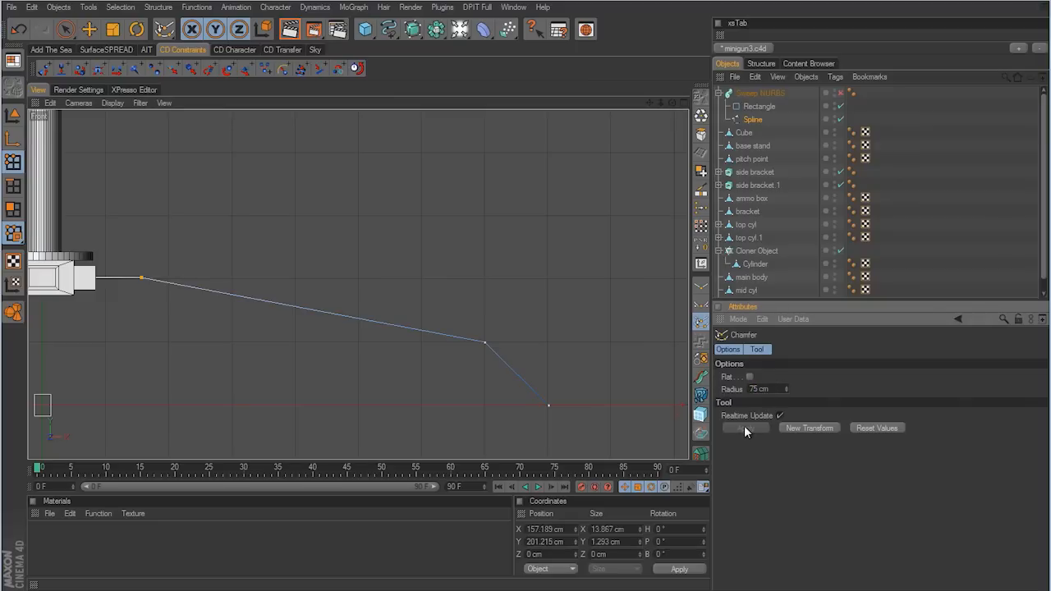
pyautogui.keyDown('alt'); pyautogui.moveTo(371, 295); pyautogui.dragTo(527, 305, button='middle'); pyautogui.keyUp('alt')
pyautogui.scroll(7, 527, 305)
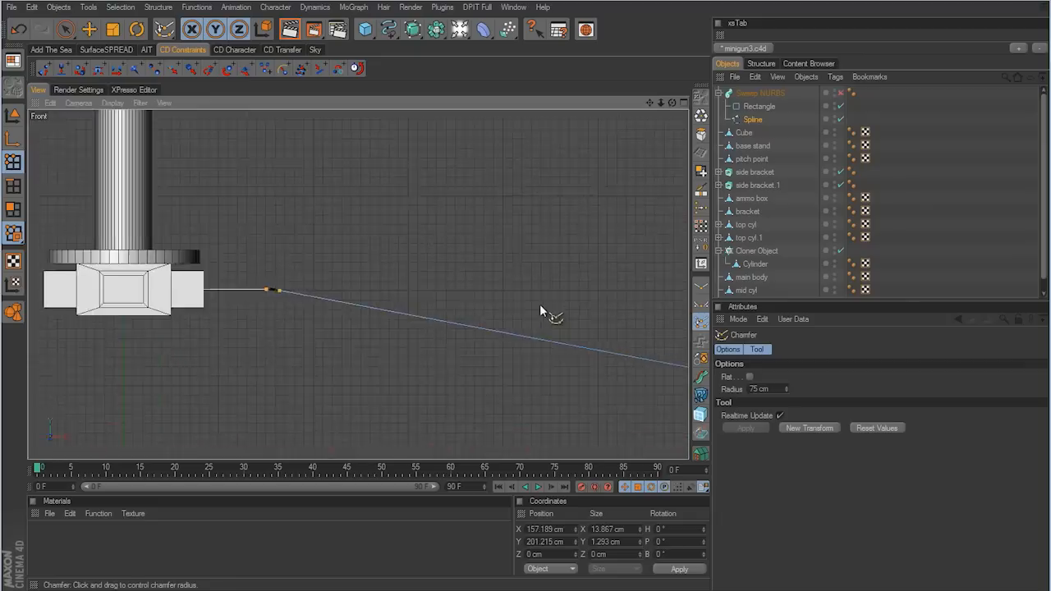
pyautogui.keyDown('alt'); pyautogui.moveTo(142, 404); pyautogui.dragTo(408, 386, button='middle'); pyautogui.keyUp('alt')
pyautogui.scroll(2, 539, 305)
pyautogui.scroll(2, 538, 310)
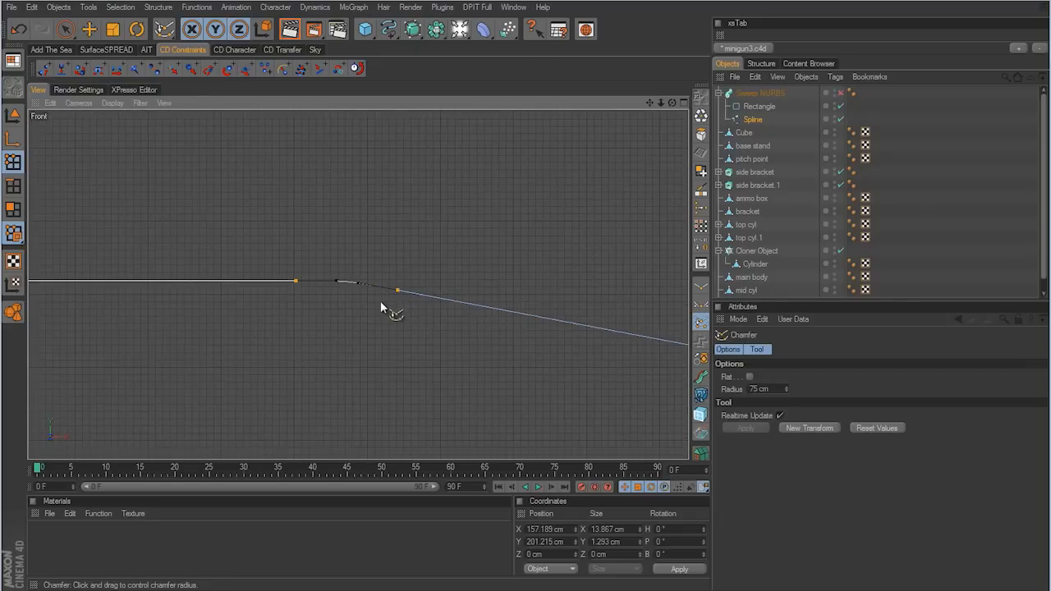
# Step: Re-enable the Sweep NURBS generator and inspect the leg's rounded first bend up close in the perspective view
pyautogui.keyDown('alt'); pyautogui.moveTo(491, 320); pyautogui.dragTo(523, 303, button='right'); pyautogui.keyUp('alt')
pyautogui.keyDown('alt'); pyautogui.moveTo(502, 319); pyautogui.dragTo(340, 319, button='middle'); pyautogui.keyUp('alt')
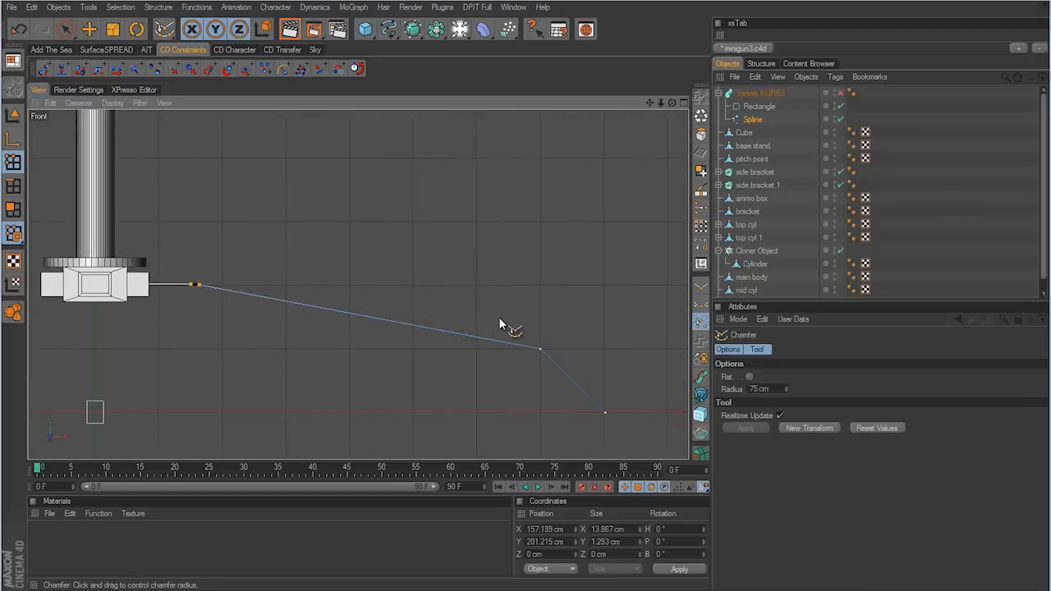
pyautogui.middleClick(499, 317)
pyautogui.middleClick(316, 247)
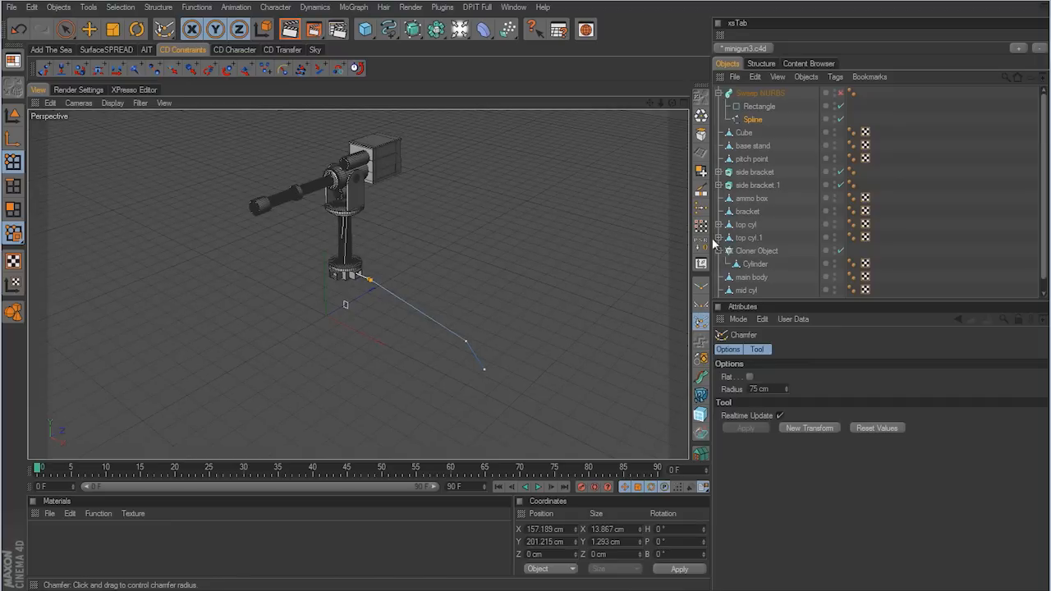
pyautogui.click(842, 94)
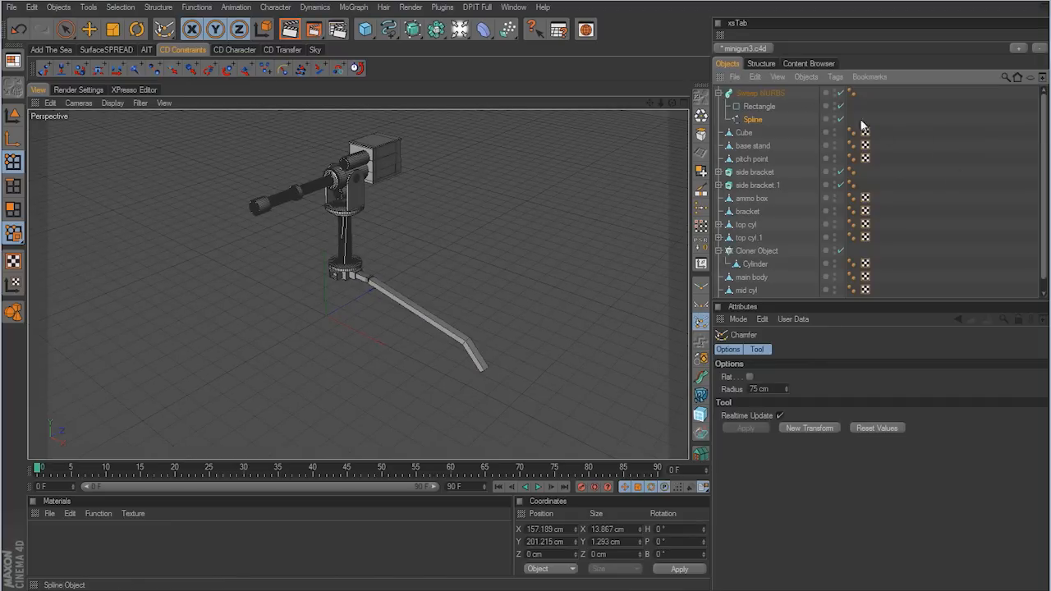
pyautogui.scroll(8, 543, 303)
pyautogui.scroll(2, 534, 311)
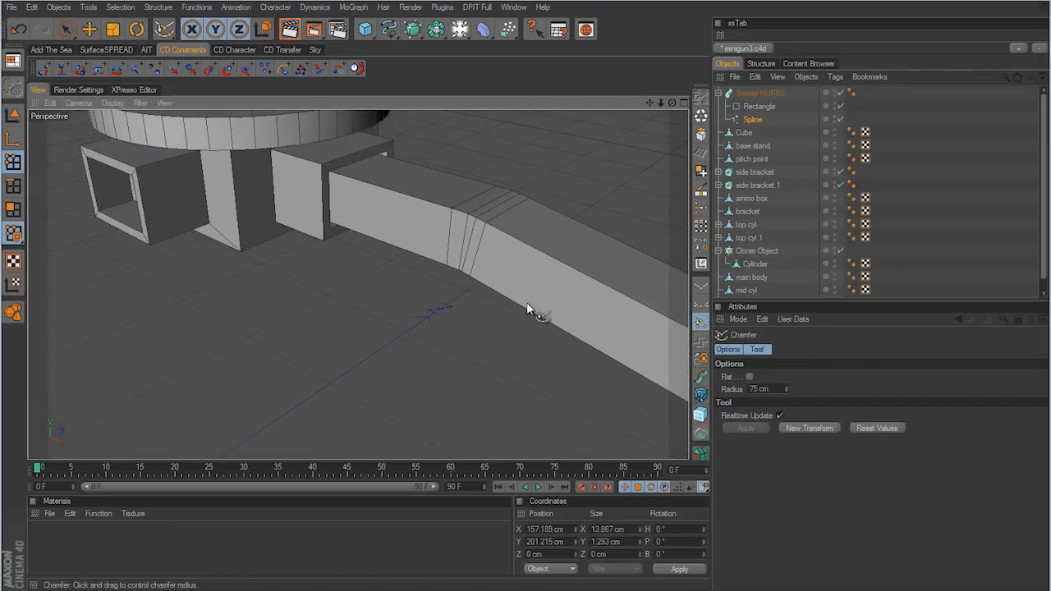
pyautogui.scroll(-10, 524, 310)
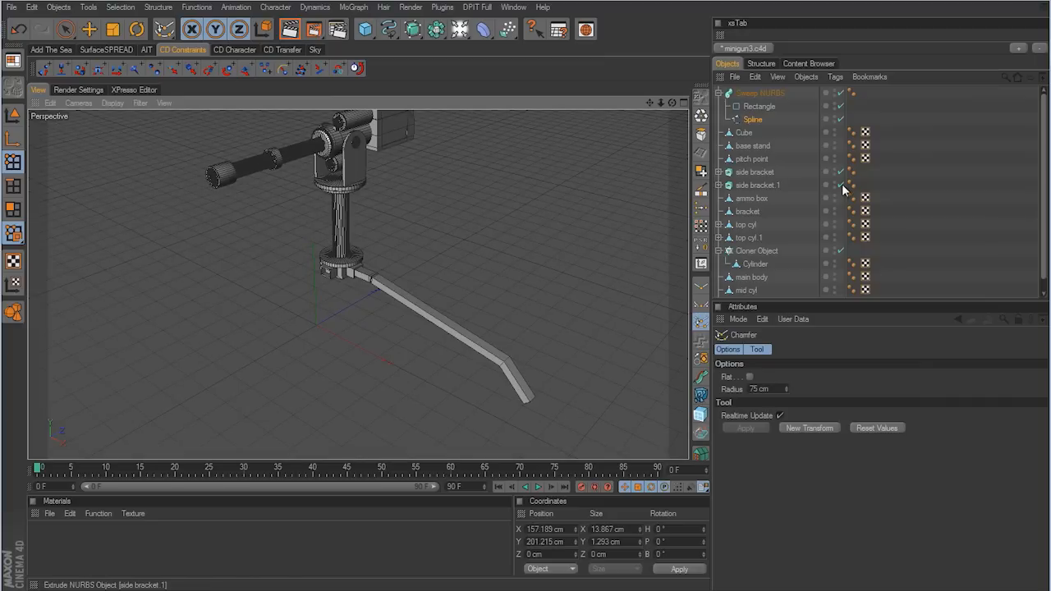
# Step: Undo back to the leg spline's unchamfered first bend and chamfer that point with a radius of 100 cm
pyautogui.hotkey('ctrl', 'z')
pyautogui.middleClick(530, 280)
pyautogui.middleClick(539, 358)
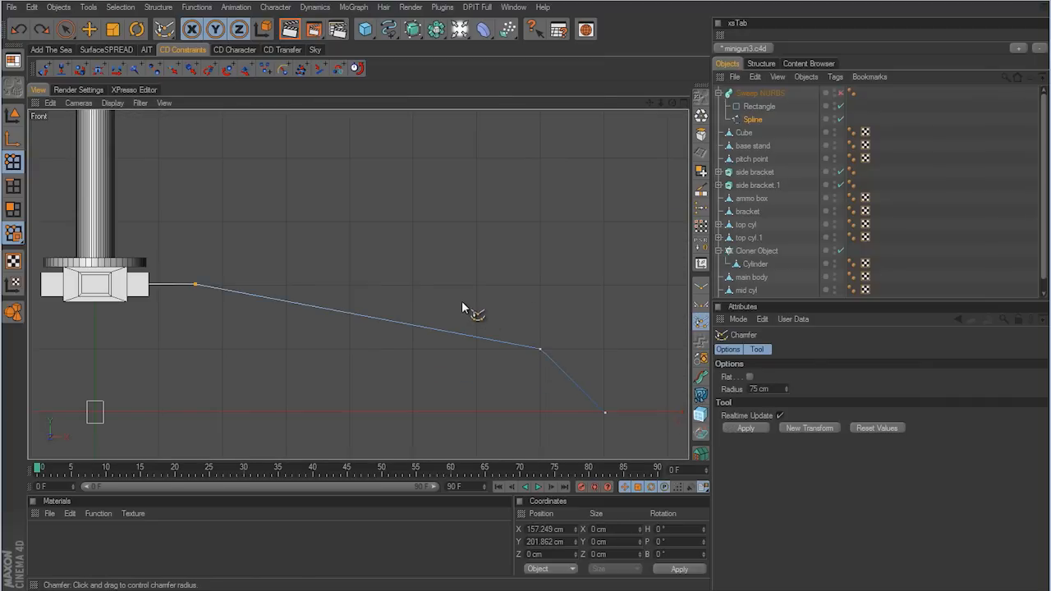
pyautogui.doubleClick(759, 390)
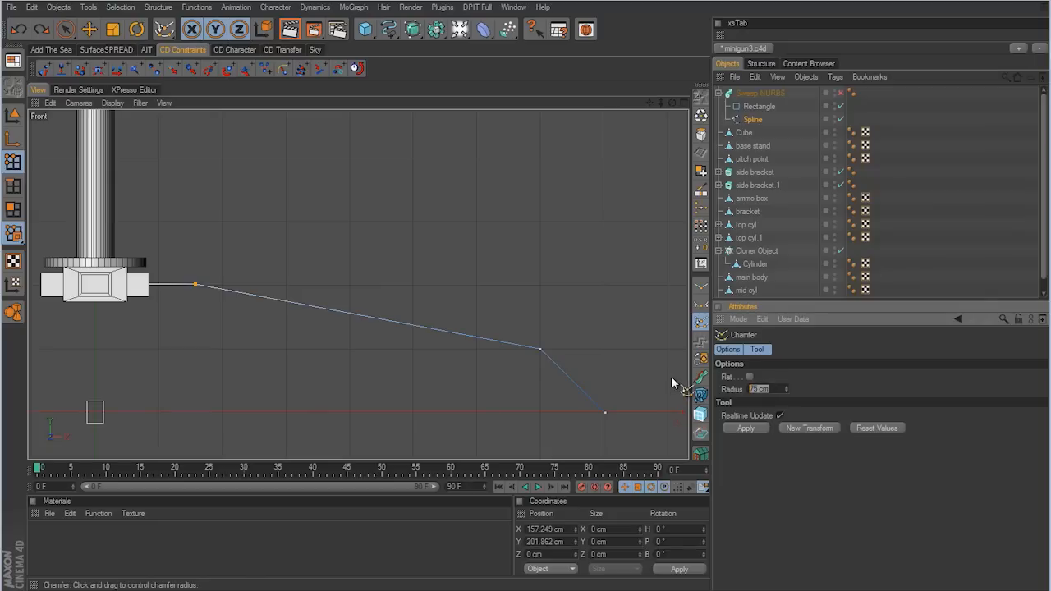
pyautogui.write('100')
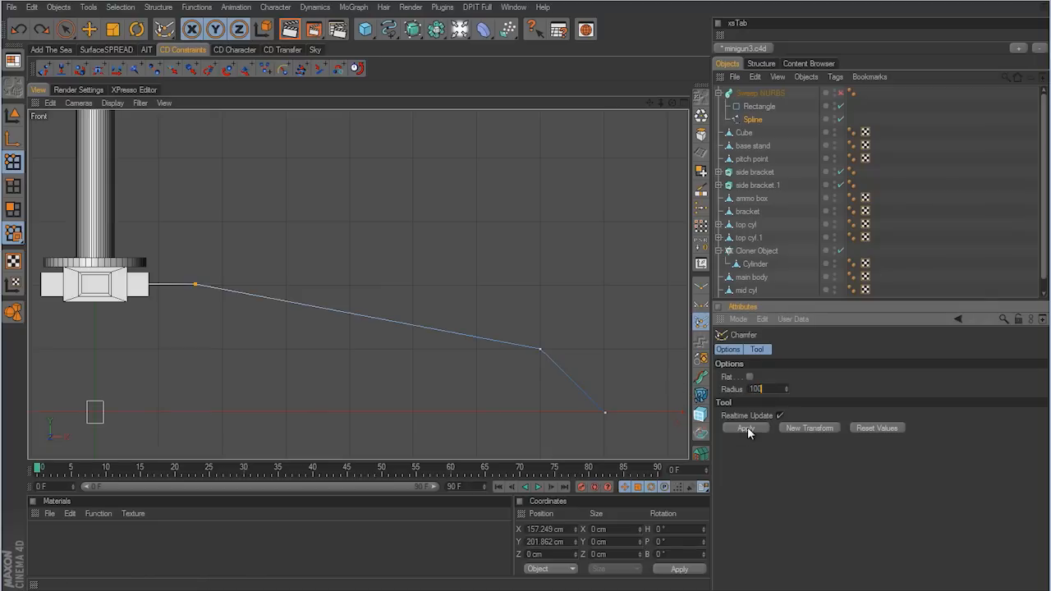
pyautogui.click(746, 428)
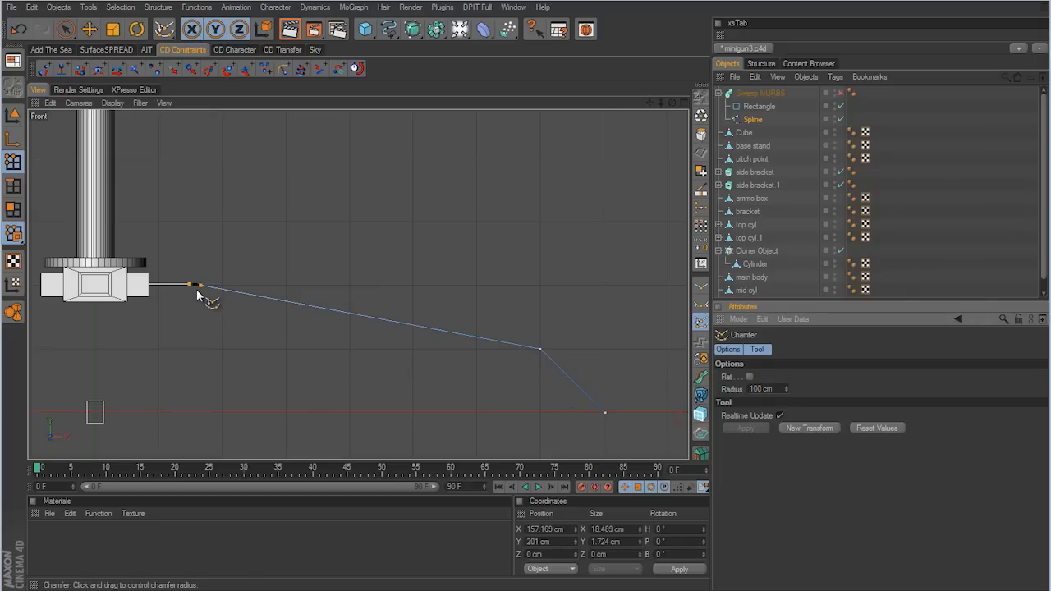
# Step: Chamfer the leg spline's second bend point, above the foot, with a radius of 100 cm
pyautogui.click(66, 29)
pyautogui.click(474, 246)
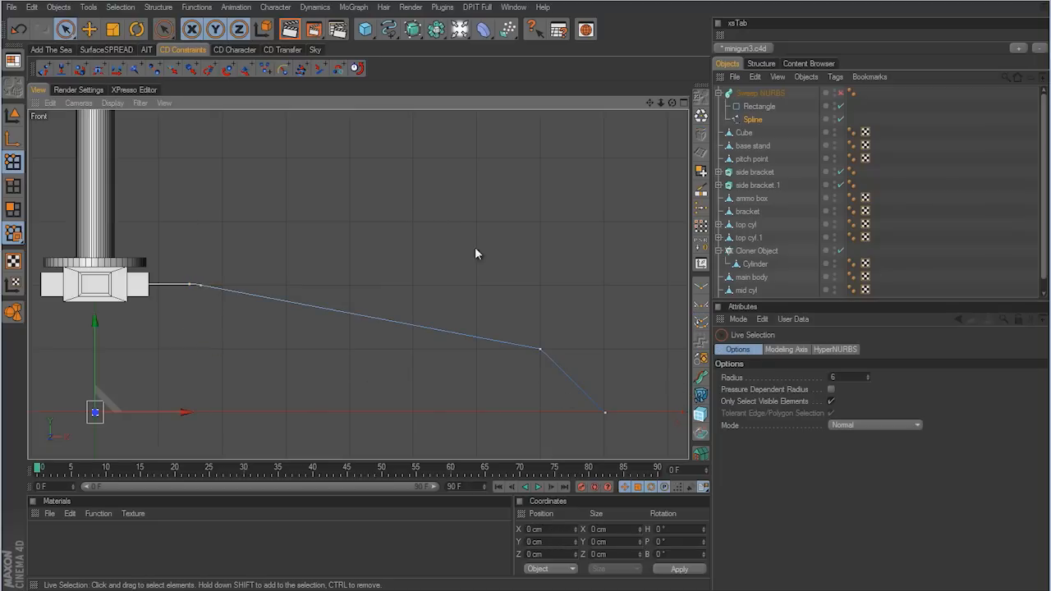
pyautogui.click(541, 351)
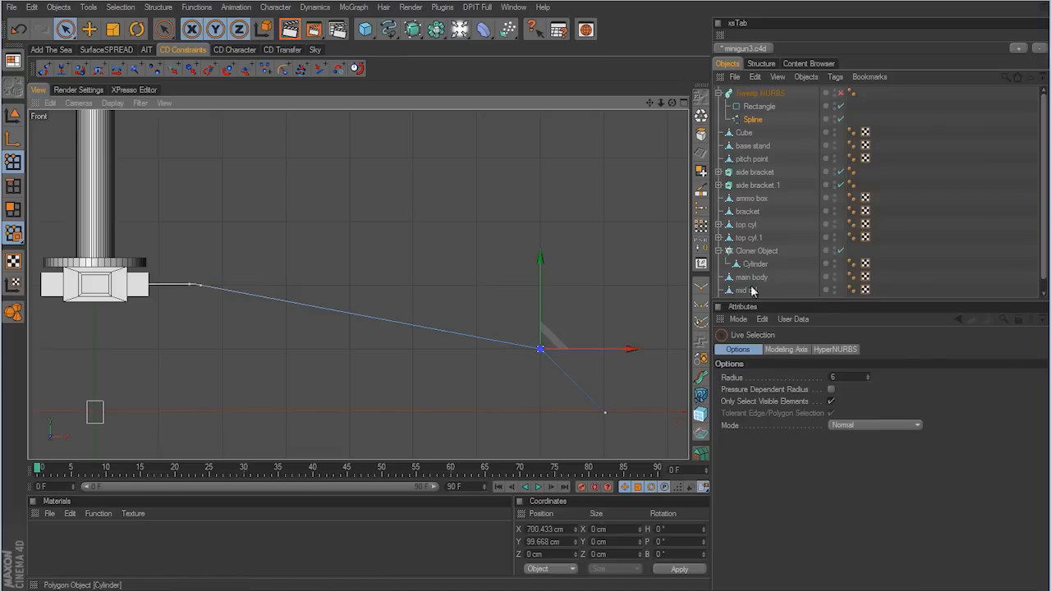
pyautogui.click(701, 321)
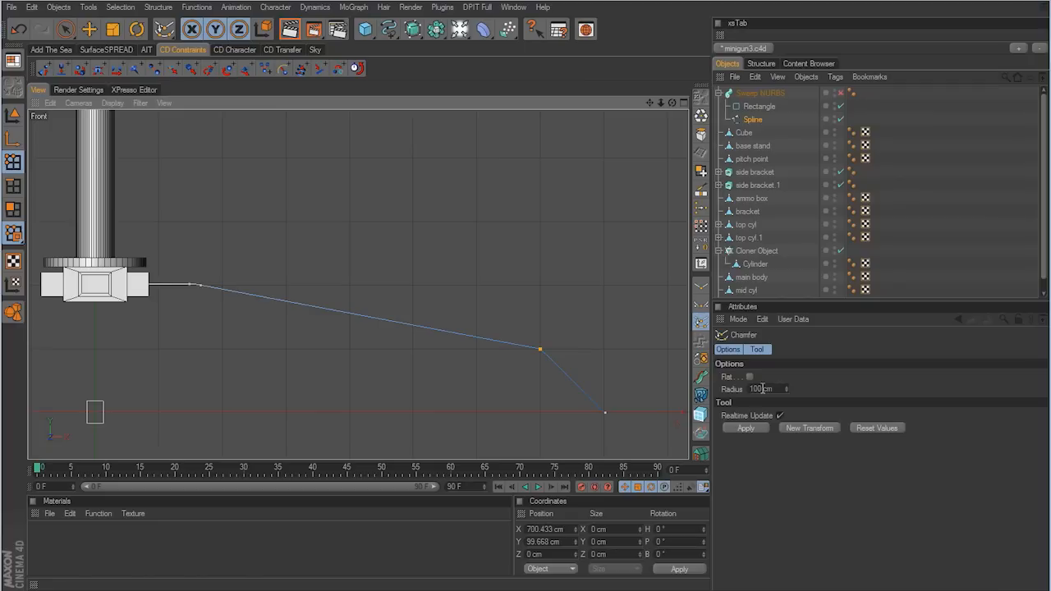
pyautogui.click(747, 428)
pyautogui.keyDown('alt'); pyautogui.moveTo(649, 363); pyautogui.dragTo(526, 304, button='middle'); pyautogui.keyUp('alt')
pyautogui.scroll(5, 525, 311)
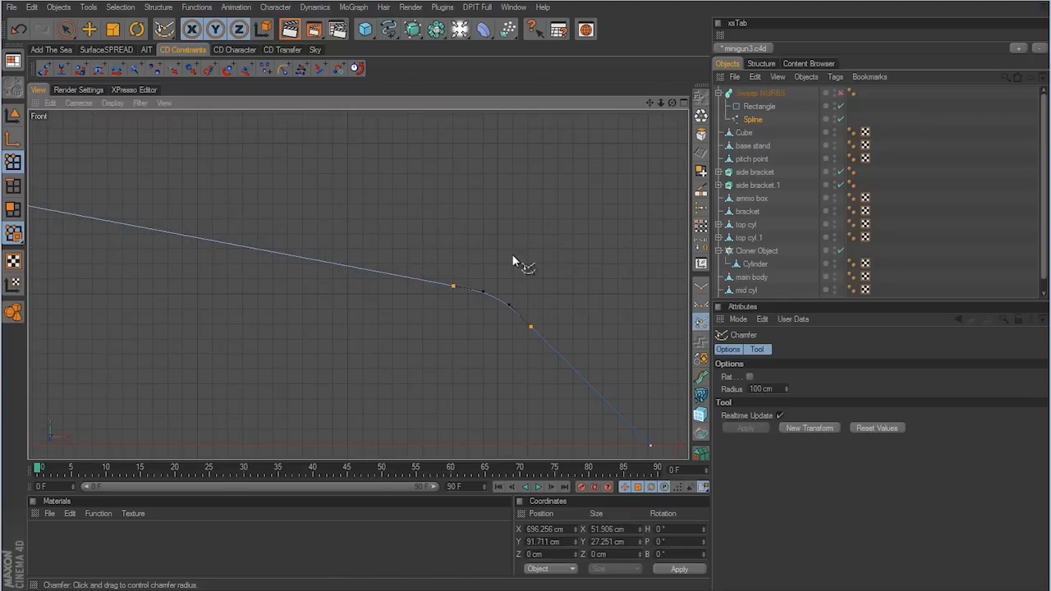
# Step: Deselect the spline points, re-enable the Sweep NURBS generator in the perspective view and inspect the swept leg
pyautogui.click(67, 30)
pyautogui.middleClick(423, 196)
pyautogui.middleClick(302, 186)
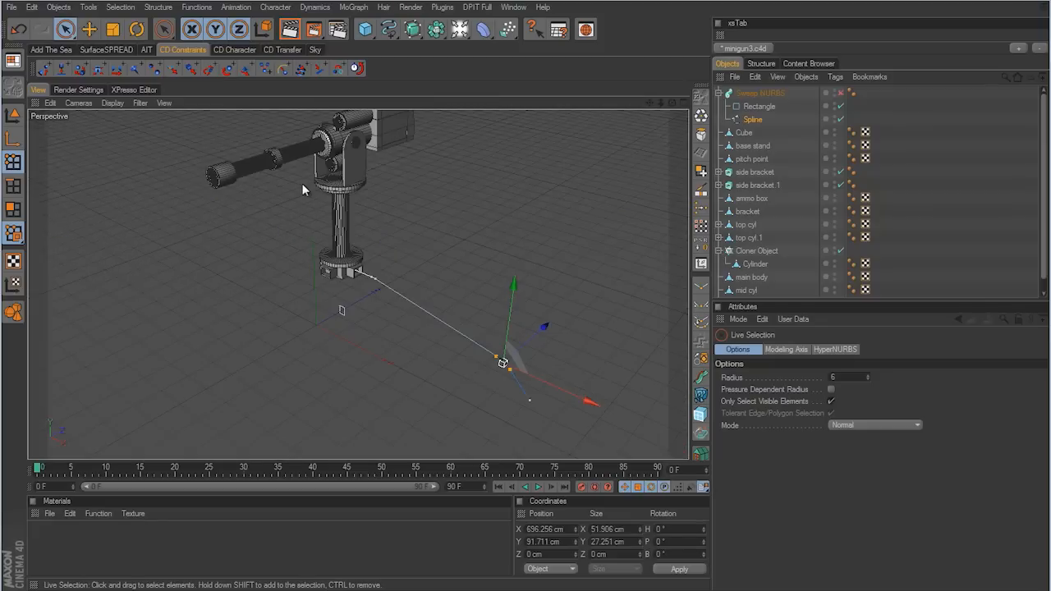
pyautogui.click(626, 241)
pyautogui.keyDown('alt'); pyautogui.moveTo(604, 322); pyautogui.dragTo(525, 303, button='middle'); pyautogui.keyUp('alt')
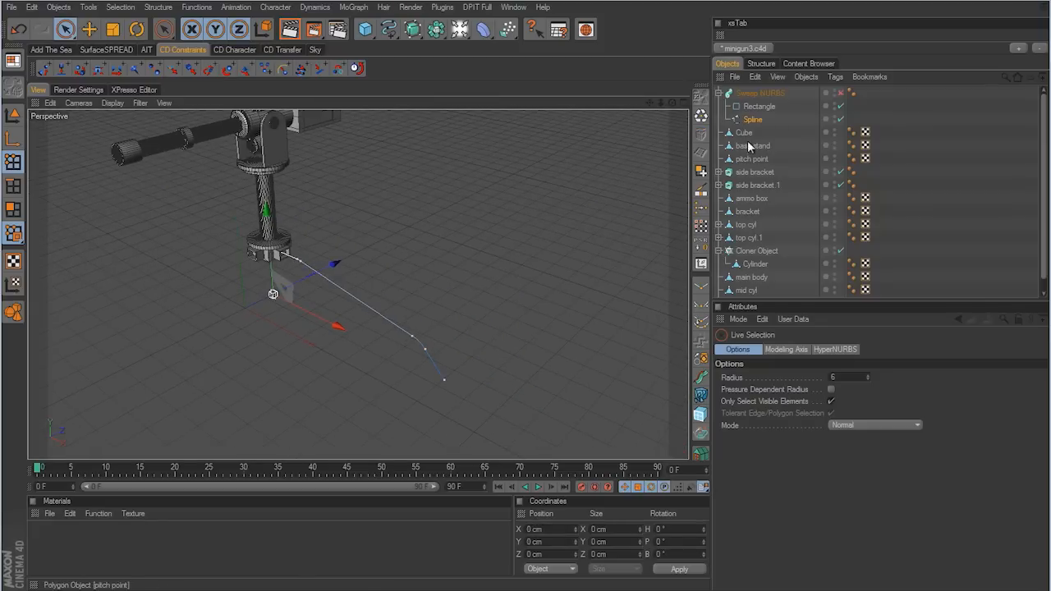
pyautogui.click(840, 92)
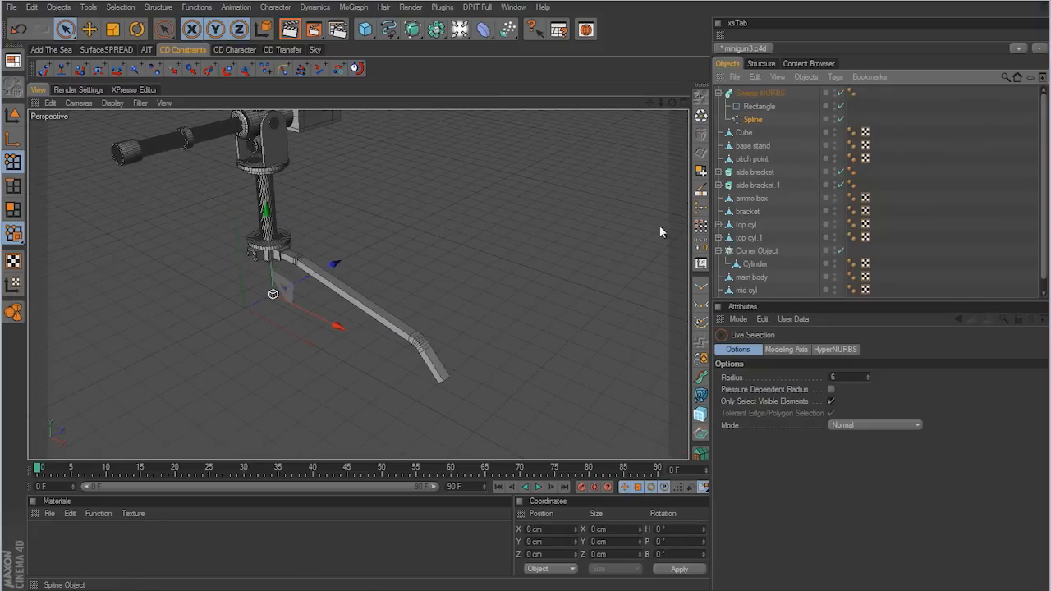
pyautogui.keyDown('alt'); pyautogui.moveTo(525, 303); pyautogui.dragTo(525, 303); pyautogui.keyUp('alt')
pyautogui.keyDown('alt'); pyautogui.moveTo(525, 303); pyautogui.dragTo(513, 308, button='middle'); pyautogui.keyUp('alt')
pyautogui.keyDown('alt'); pyautogui.moveTo(513, 309); pyautogui.dragTo(532, 305, button='right'); pyautogui.keyUp('alt')
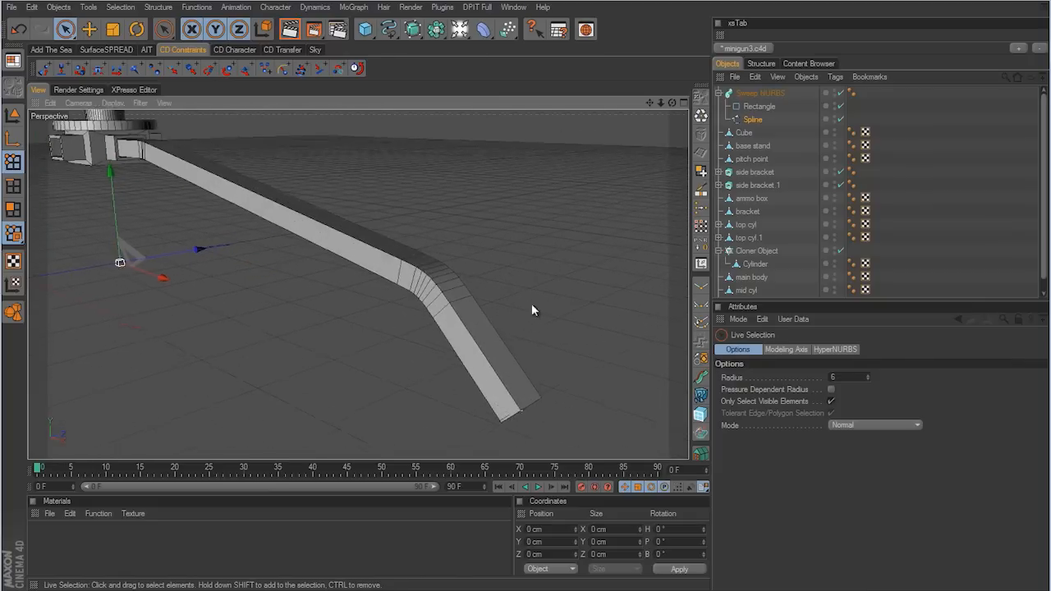
pyautogui.moveTo(532, 305)
pyautogui.keyDown('alt'); pyautogui.mouseDown()
pyautogui.moveTo(524, 326)
pyautogui.moveTo(505, 287)
pyautogui.moveTo(526, 311)
pyautogui.mouseUp(); pyautogui.keyUp('alt')
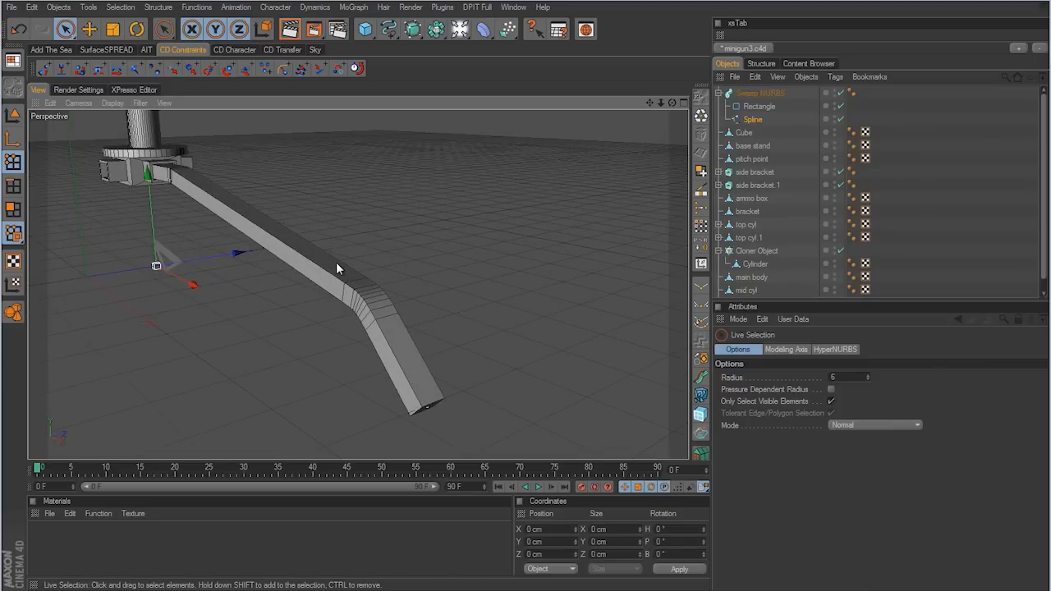
# Step: Enable rounding on the leg's rectangle profile with a radius of 3 cm and inspect the rounded edges
pyautogui.click(771, 108)
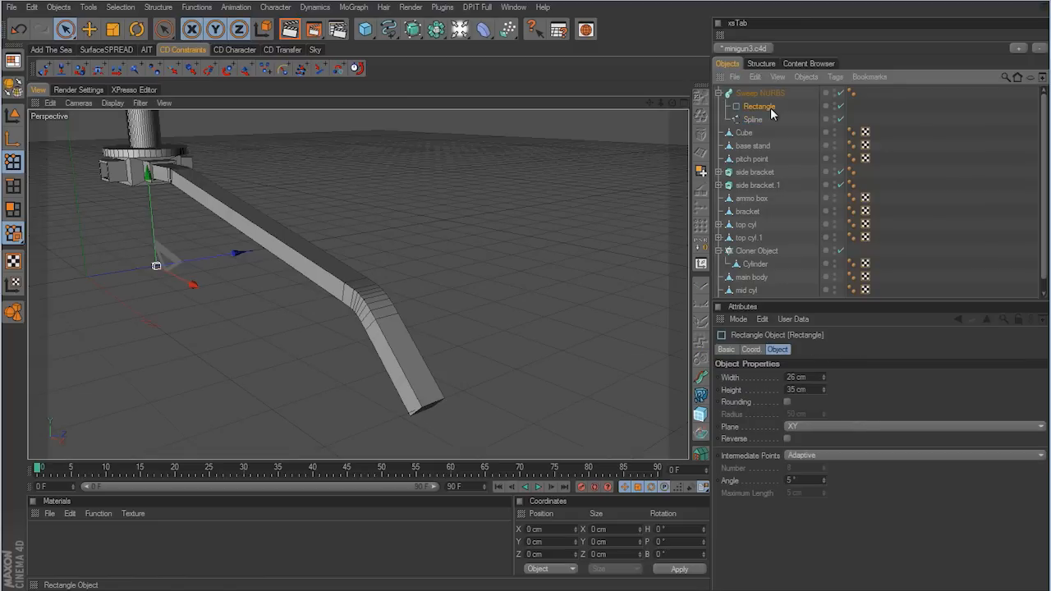
pyautogui.click(787, 401)
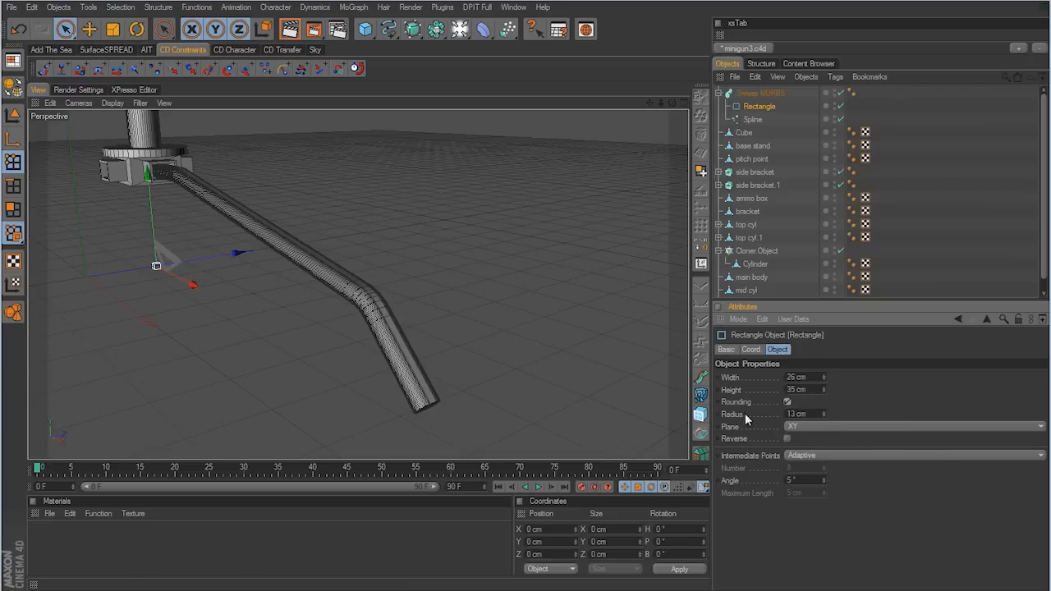
pyautogui.moveTo(824, 414); pyautogui.dragTo(824, 413)
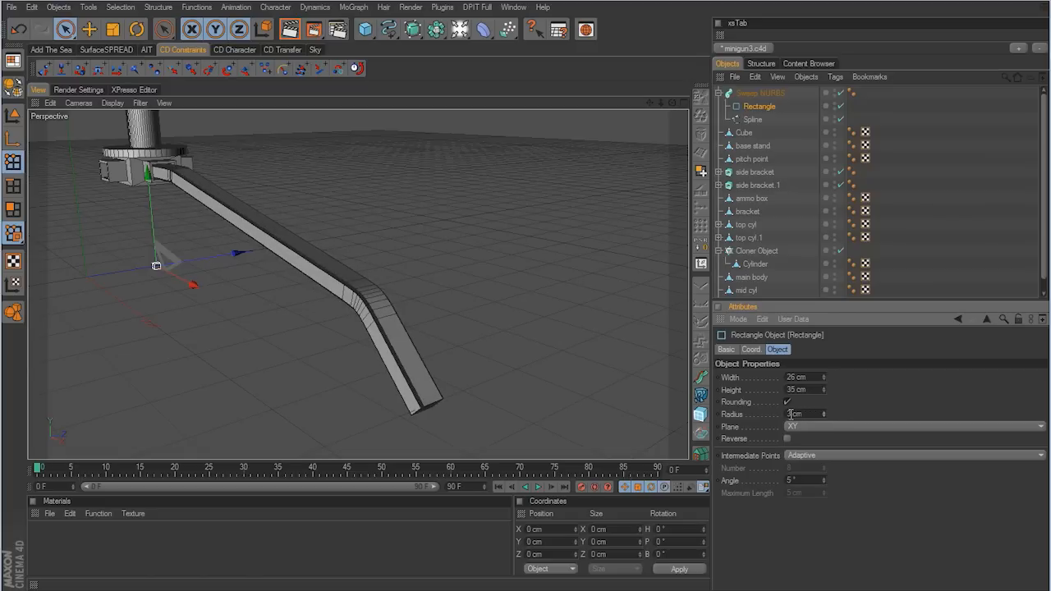
pyautogui.moveTo(449, 270)
pyautogui.keyDown('alt'); pyautogui.mouseDown(button='right')
pyautogui.moveTo(535, 312)
pyautogui.moveTo(449, 271)
pyautogui.mouseUp(button='right'); pyautogui.keyUp('alt')
pyautogui.keyDown('alt'); pyautogui.moveTo(449, 271); pyautogui.dragTo(449, 271); pyautogui.keyUp('alt')
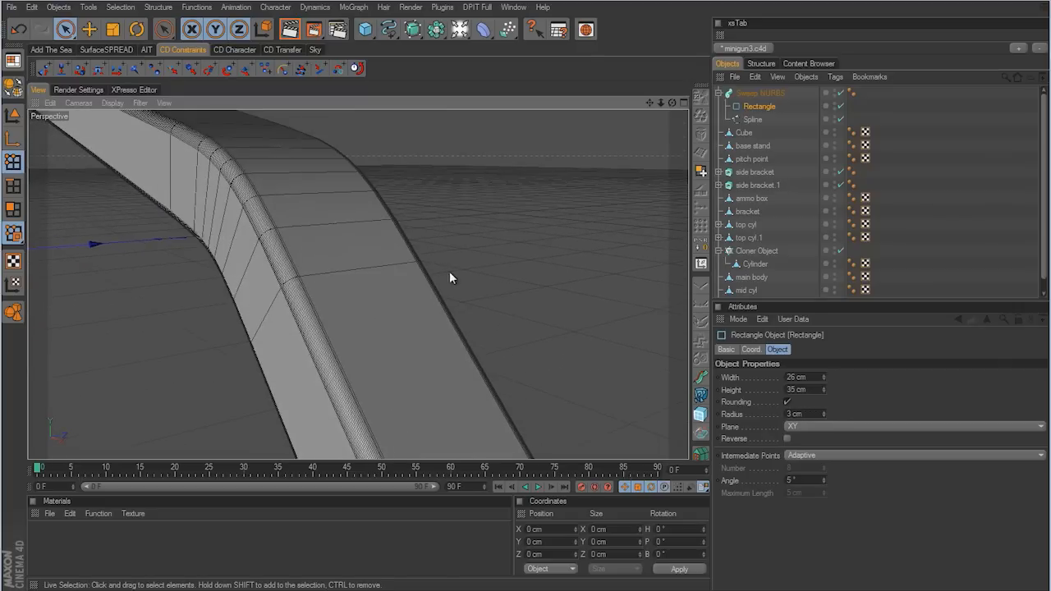
pyautogui.keyDown('alt'); pyautogui.moveTo(449, 271); pyautogui.dragTo(528, 303, button='right'); pyautogui.keyUp('alt')
pyautogui.keyDown('alt'); pyautogui.moveTo(528, 303); pyautogui.dragTo(526, 304, button='middle'); pyautogui.keyUp('alt')
pyautogui.keyDown('alt'); pyautogui.moveTo(526, 306); pyautogui.dragTo(449, 274, button='right'); pyautogui.keyUp('alt')
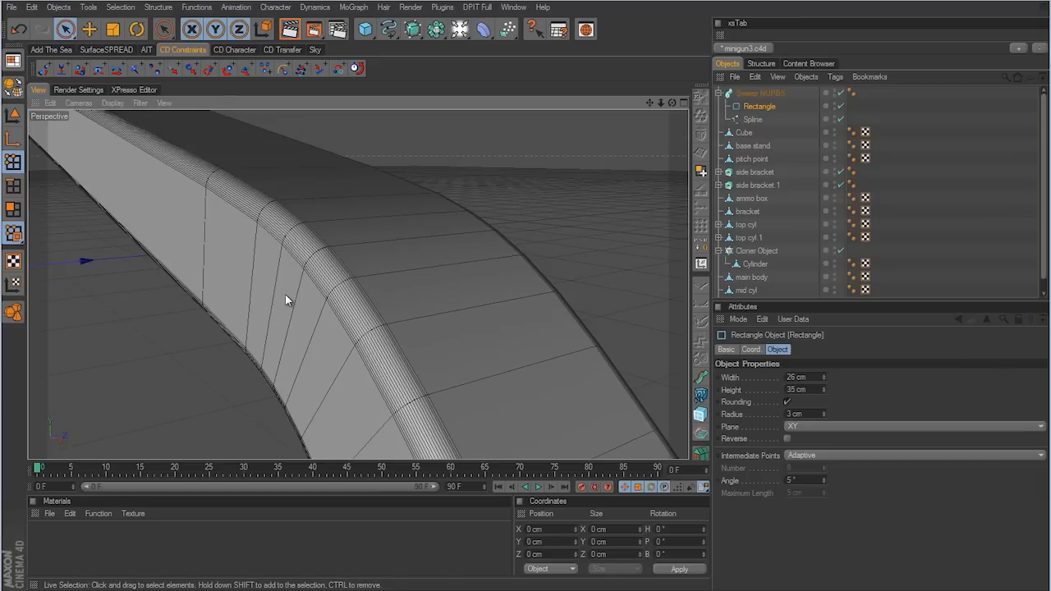
pyautogui.keyDown('alt'); pyautogui.moveTo(547, 276); pyautogui.dragTo(524, 310, button='right'); pyautogui.keyUp('alt')
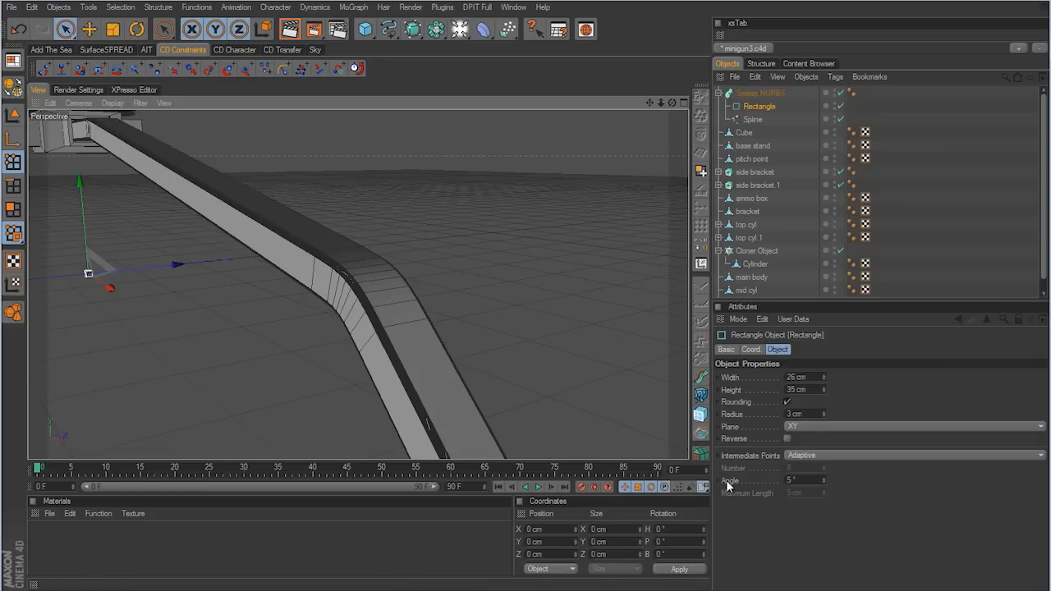
# Step: Set the rectangle profile's adaptive intermediate point angle to 15° and inspect the edge segments
pyautogui.click(823, 478)
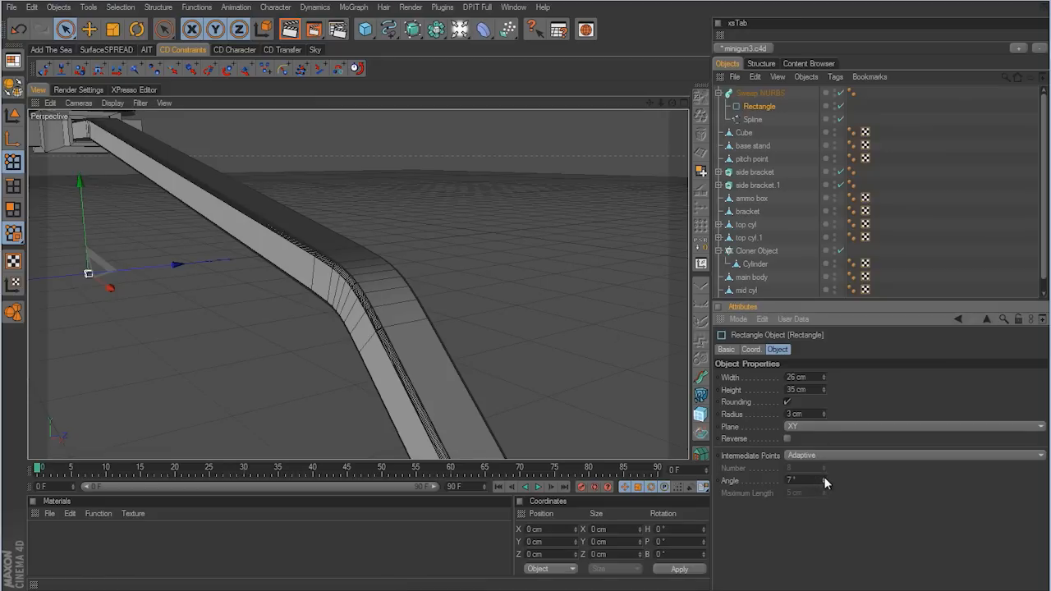
pyautogui.click(825, 479)
pyautogui.click(825, 479)
pyautogui.click(825, 478)
pyautogui.click(825, 479)
pyautogui.click(825, 479)
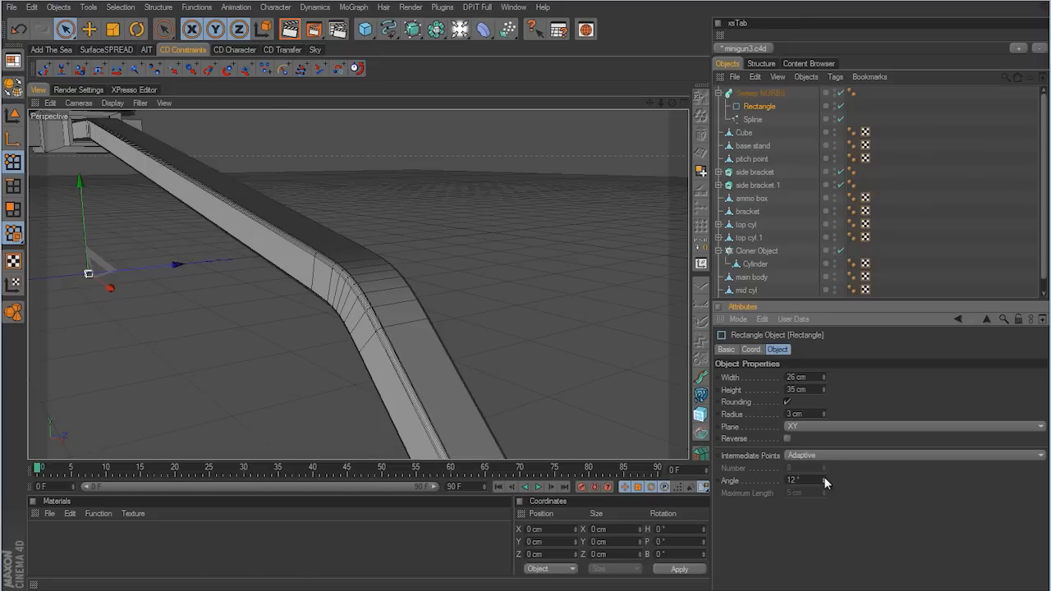
pyautogui.click(824, 478)
pyautogui.click(825, 478)
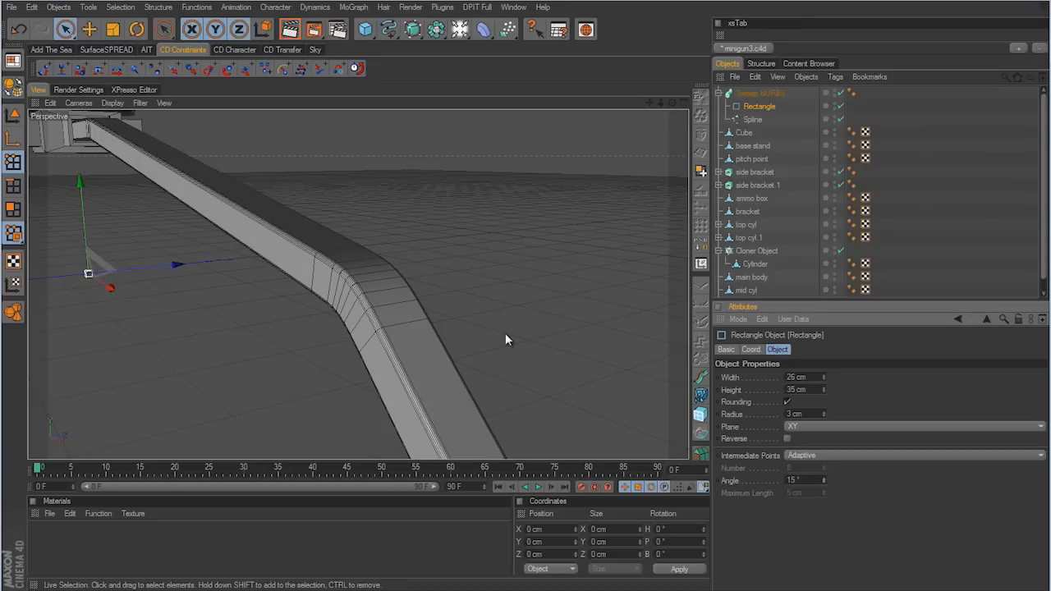
pyautogui.scroll(5, 526, 306)
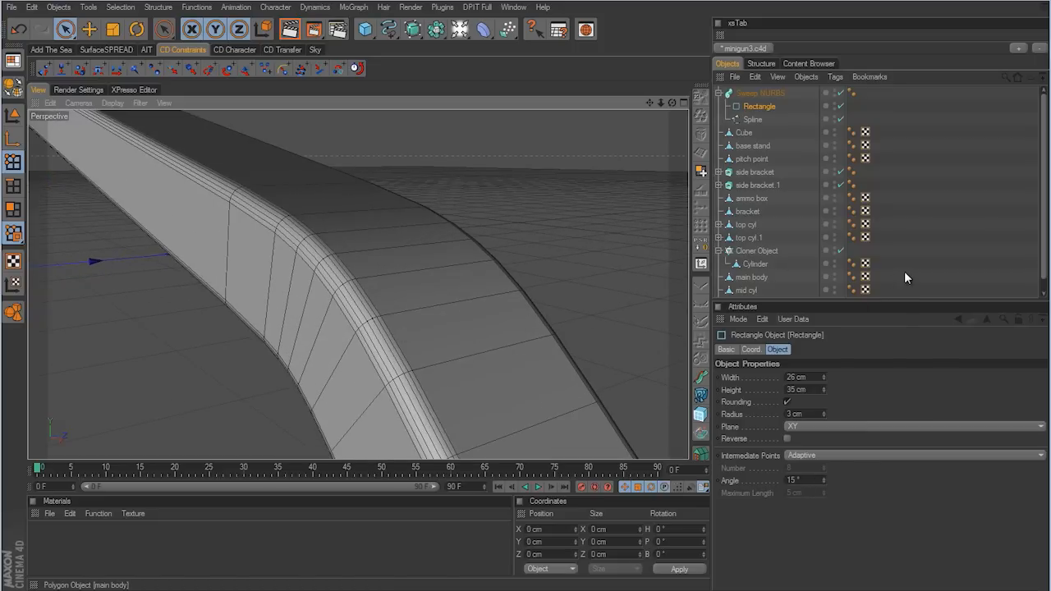
# Step: Try an intermediate point angle of 30° on the rectangle profile, then return it to 15°
pyautogui.moveTo(824, 483); pyautogui.dragTo(824, 479)
pyautogui.keyDown('alt'); pyautogui.moveTo(526, 303); pyautogui.dragTo(526, 304); pyautogui.keyUp('alt')
pyautogui.keyDown('alt'); pyautogui.moveTo(526, 304); pyautogui.dragTo(525, 303, button='right'); pyautogui.keyUp('alt')
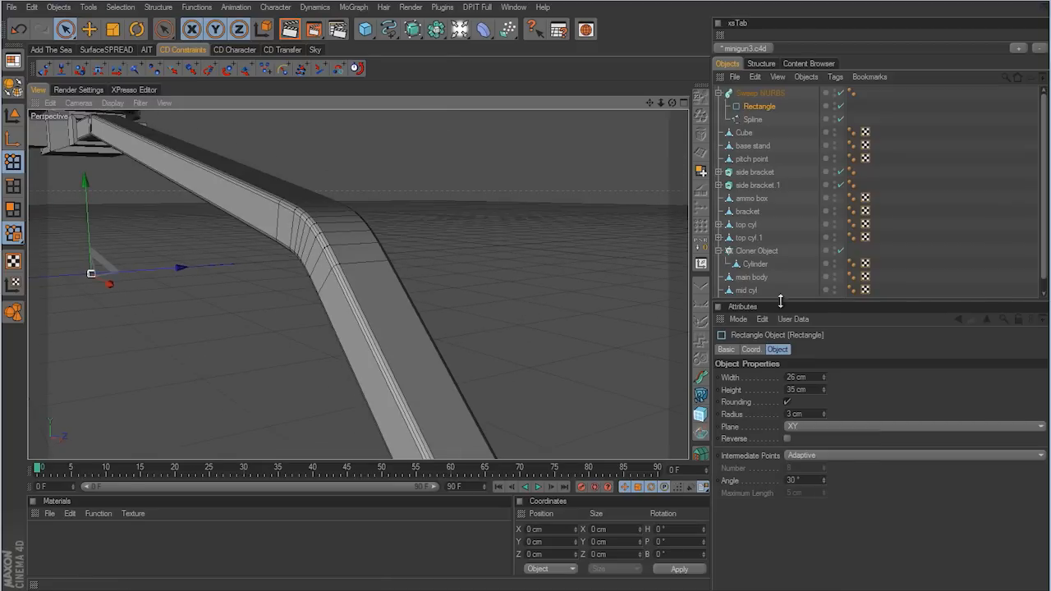
pyautogui.keyDown('alt'); pyautogui.moveTo(524, 303); pyautogui.dragTo(492, 272); pyautogui.keyUp('alt')
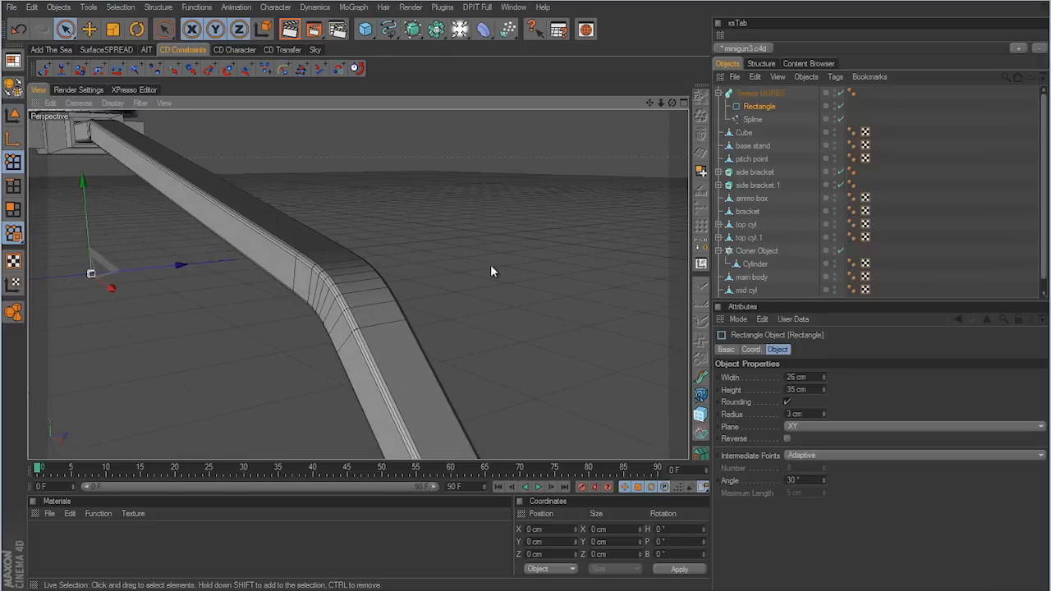
pyautogui.moveTo(824, 483); pyautogui.dragTo(825, 486)
pyautogui.scroll(-5, 524, 297)
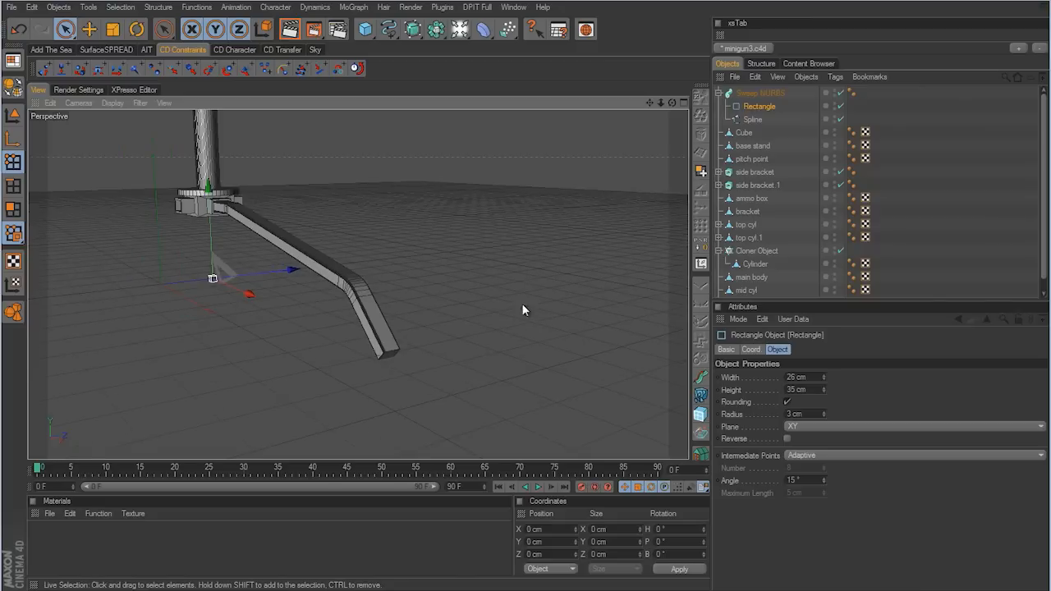
# Step: Set the leg's Sweep NURBS start cap to None
pyautogui.keyDown('alt'); pyautogui.moveTo(508, 299); pyautogui.dragTo(539, 307); pyautogui.keyUp('alt')
pyautogui.keyDown('alt'); pyautogui.moveTo(539, 307); pyautogui.dragTo(505, 299, button='right'); pyautogui.keyUp('alt')
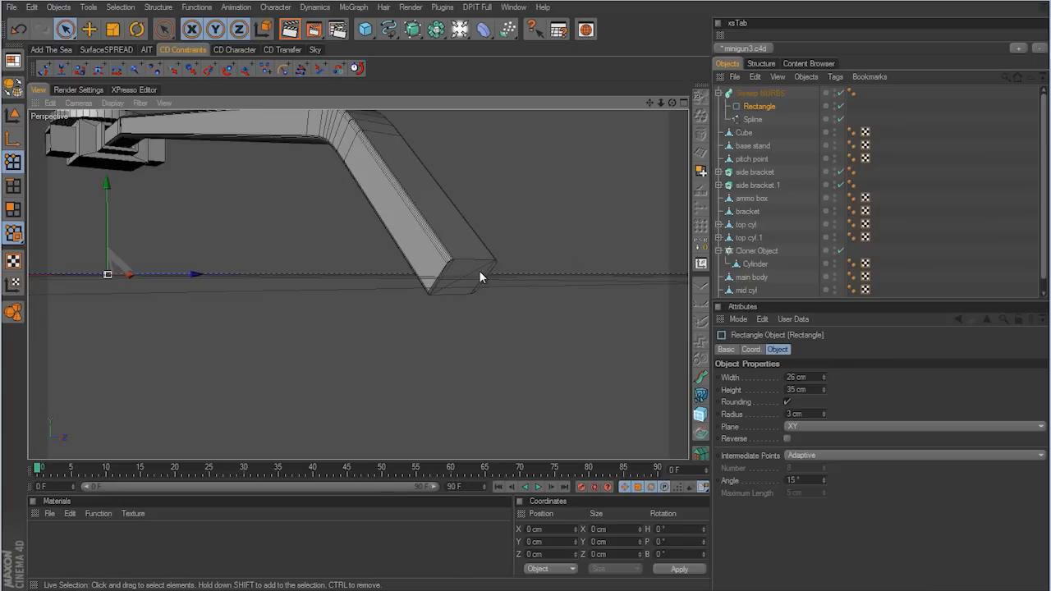
pyautogui.click(754, 94)
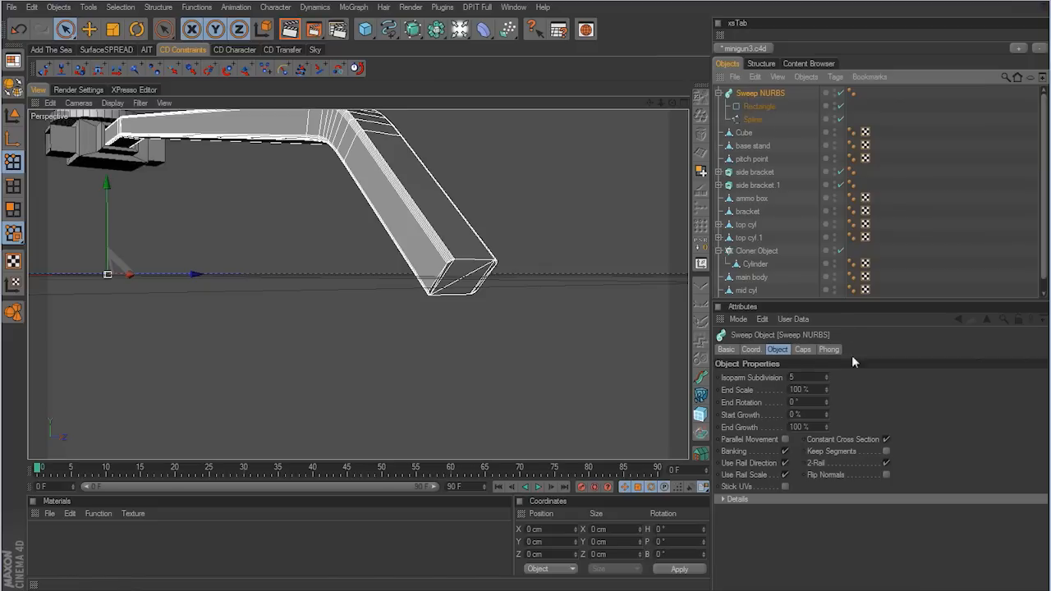
pyautogui.click(803, 350)
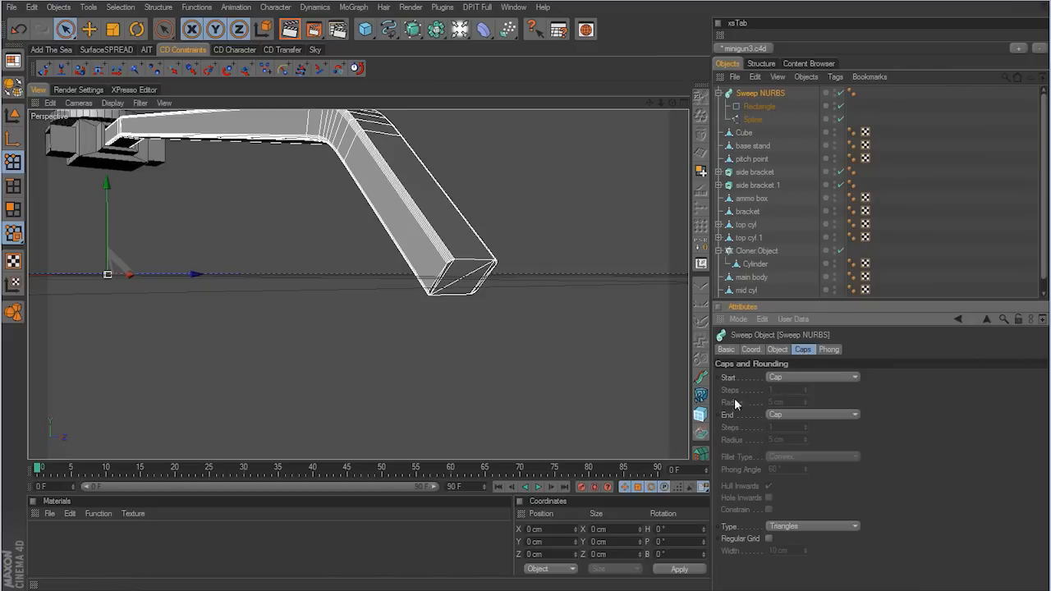
pyautogui.click(807, 377)
pyautogui.click(795, 389)
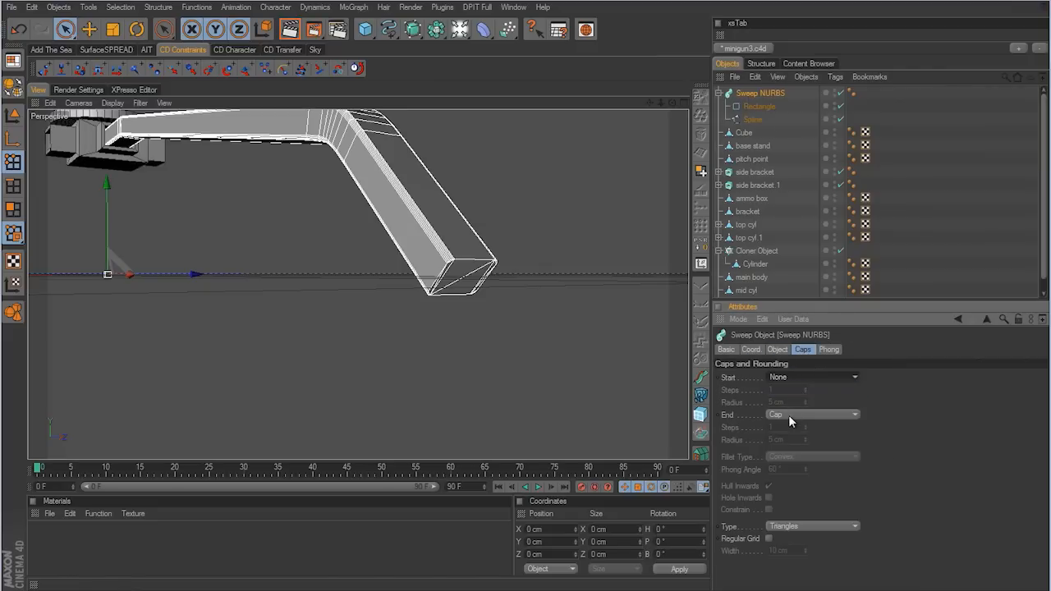
# Step: Set the leg's Sweep NURBS end cap to None and inspect the open-ended leg
pyautogui.click(788, 415)
pyautogui.click(787, 425)
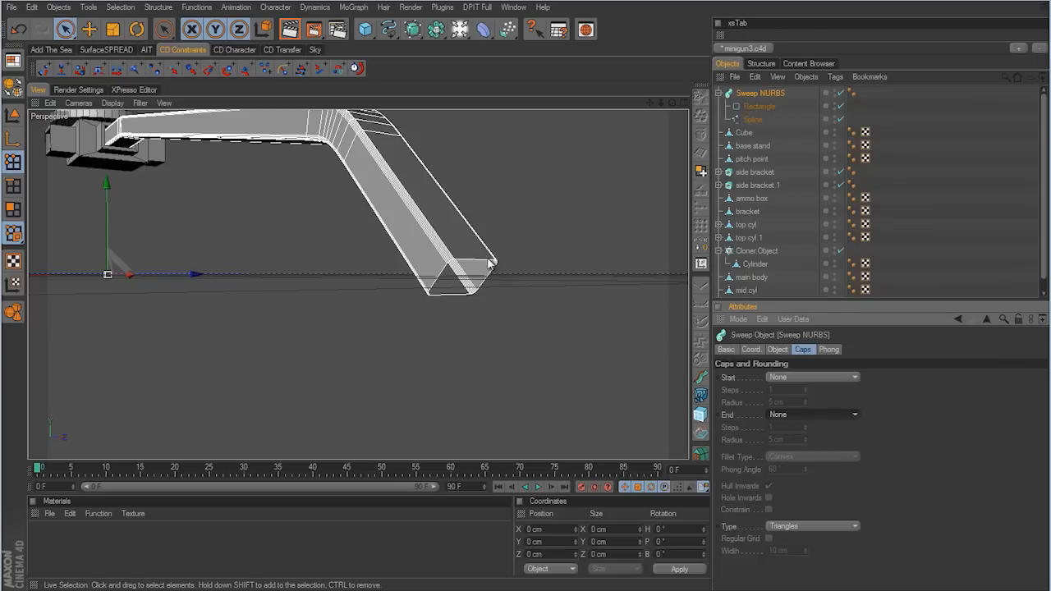
pyautogui.keyDown('alt'); pyautogui.moveTo(162, 138); pyautogui.dragTo(202, 169); pyautogui.keyUp('alt')
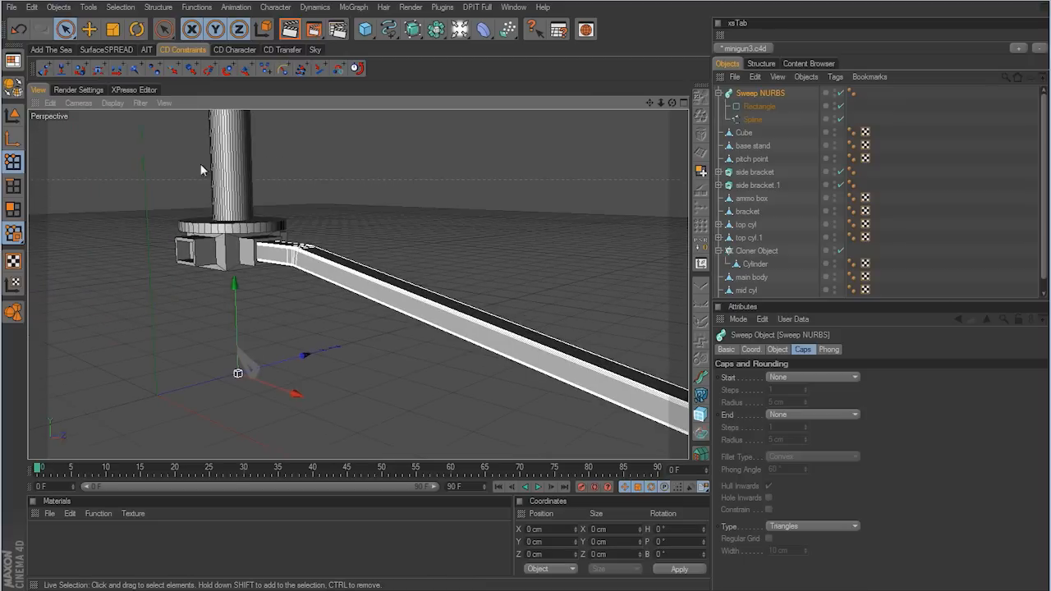
pyautogui.keyDown('alt'); pyautogui.moveTo(615, 343); pyautogui.dragTo(418, 283); pyautogui.keyUp('alt')
pyautogui.keyDown('alt'); pyautogui.moveTo(350, 310); pyautogui.dragTo(526, 306); pyautogui.keyUp('alt')
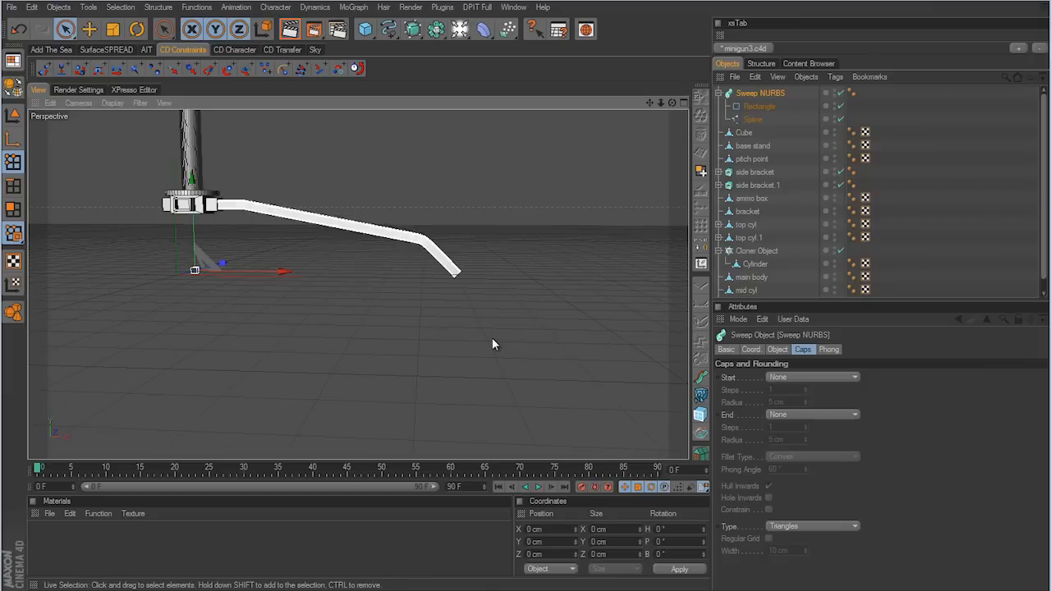
pyautogui.moveTo(521, 356)
pyautogui.keyDown('alt'); pyautogui.mouseDown()
pyautogui.moveTo(521, 310)
pyautogui.moveTo(521, 348)
pyautogui.moveTo(503, 352)
pyautogui.mouseUp(); pyautogui.keyUp('alt')
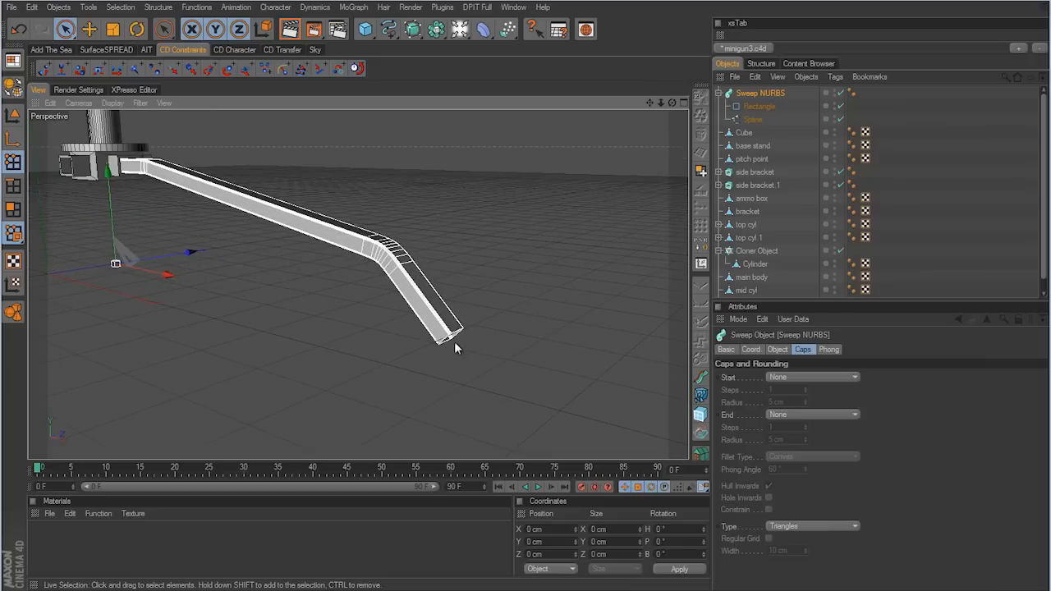
# Step: In the front view, disable the Sweep NURBS at the leg's lower end and select its spline for point editing
pyautogui.middleClick(520, 359)
pyautogui.middleClick(546, 371)
pyautogui.keyDown('alt'); pyautogui.moveTo(578, 379); pyautogui.dragTo(517, 301, button='middle'); pyautogui.keyUp('alt')
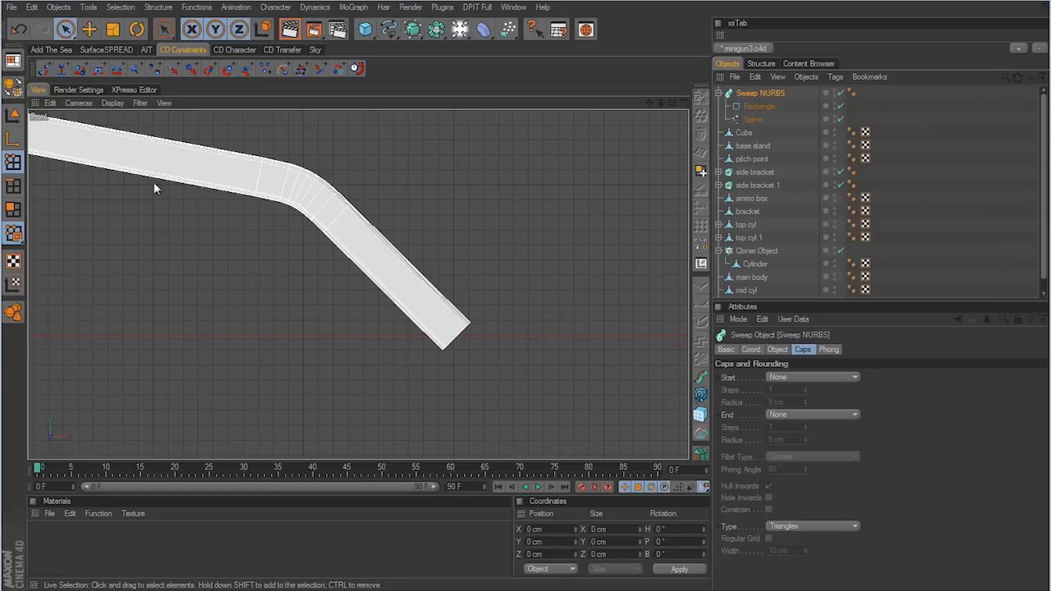
pyautogui.moveTo(65, 29); pyautogui.dragTo(97, 43)
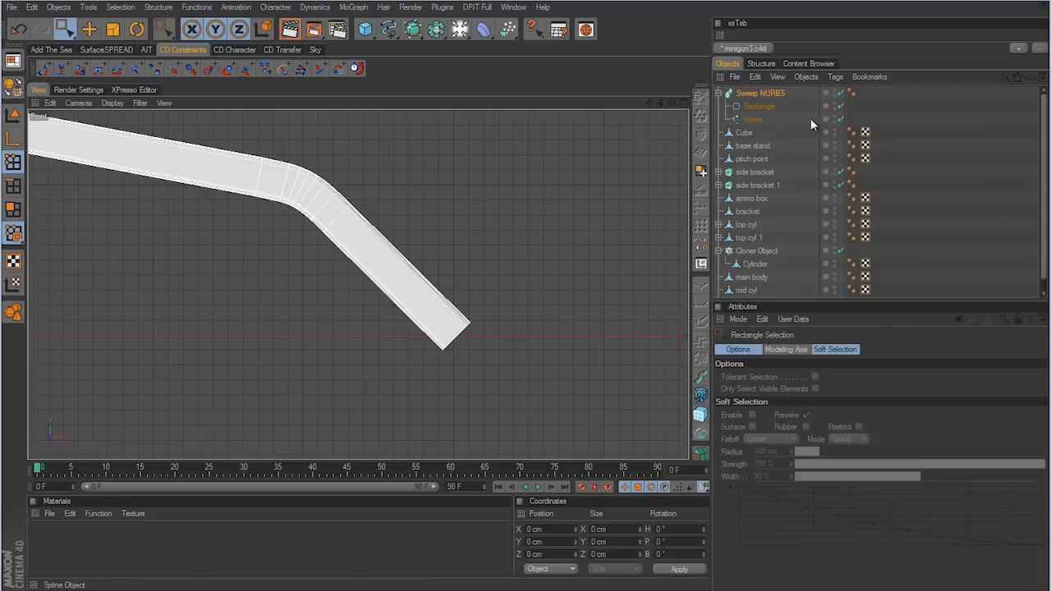
pyautogui.click(841, 93)
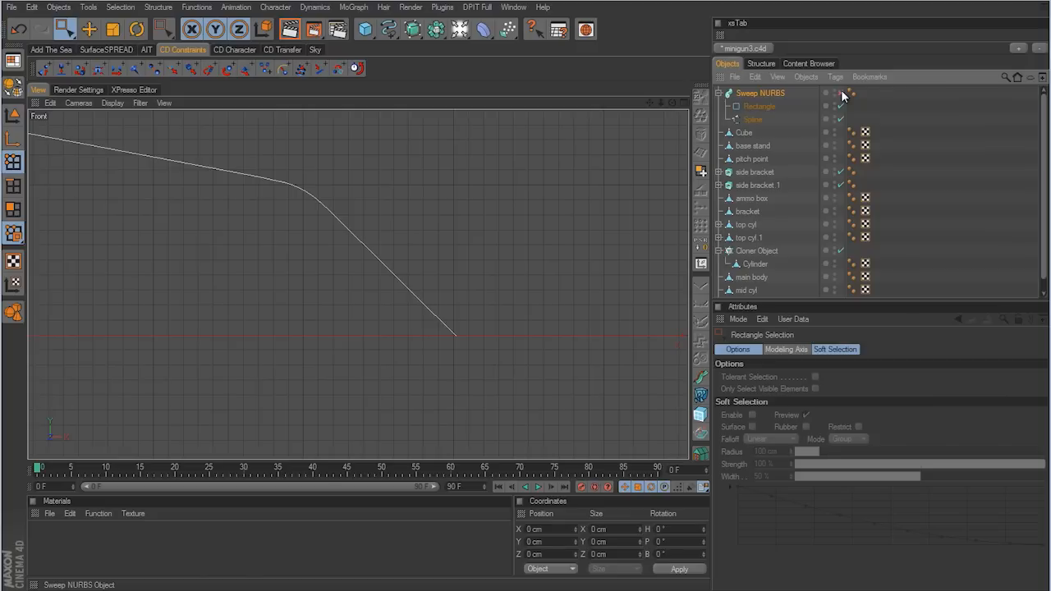
pyautogui.click(756, 122)
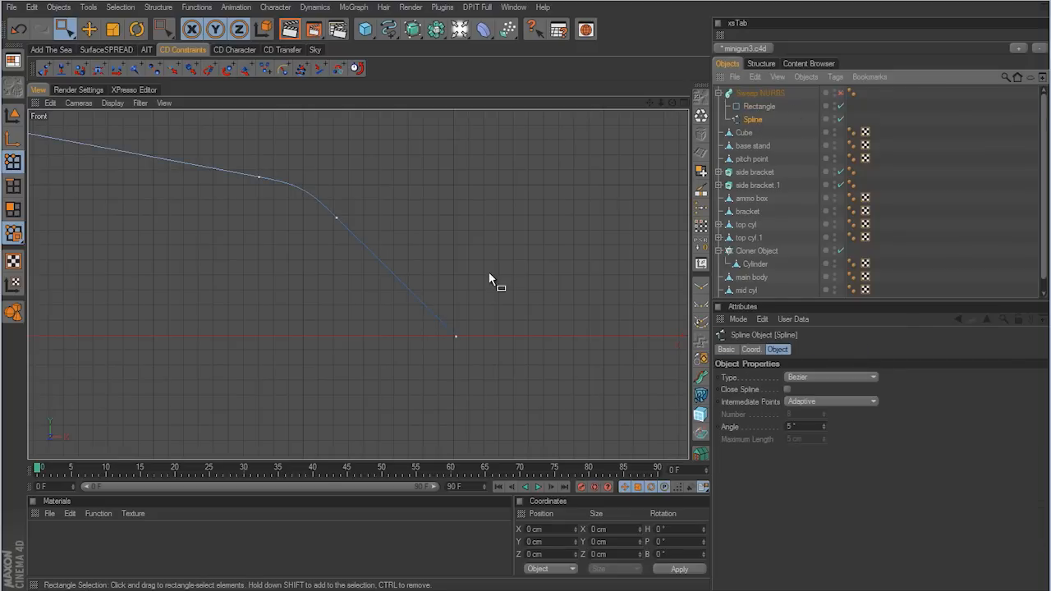
# Step: Add a point midway along the spline's lowest segment, at about X 764 cm, Y 37 cm
pyautogui.rightClick(474, 240)
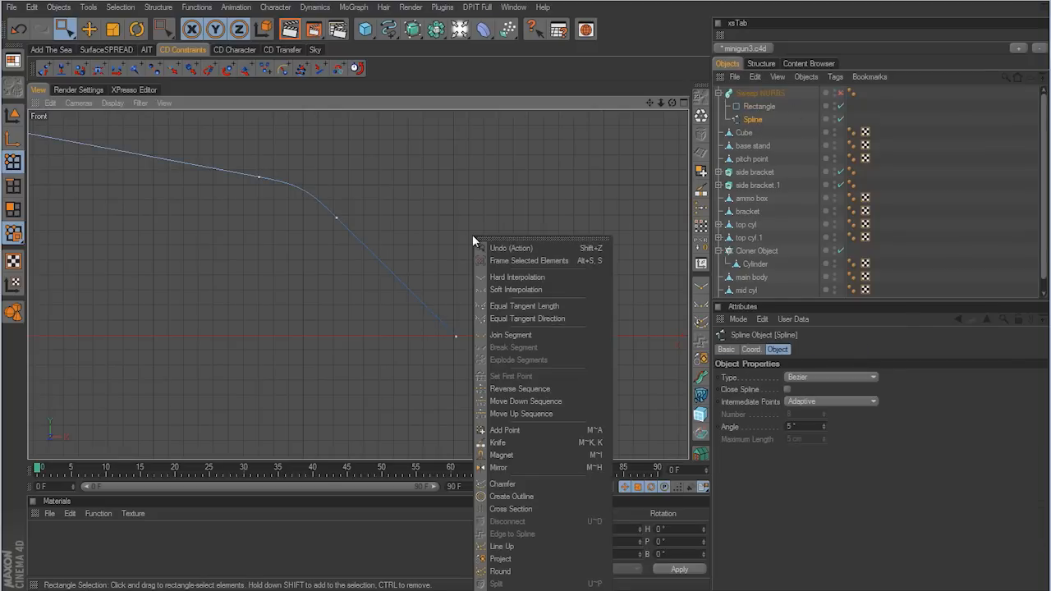
pyautogui.click(523, 430)
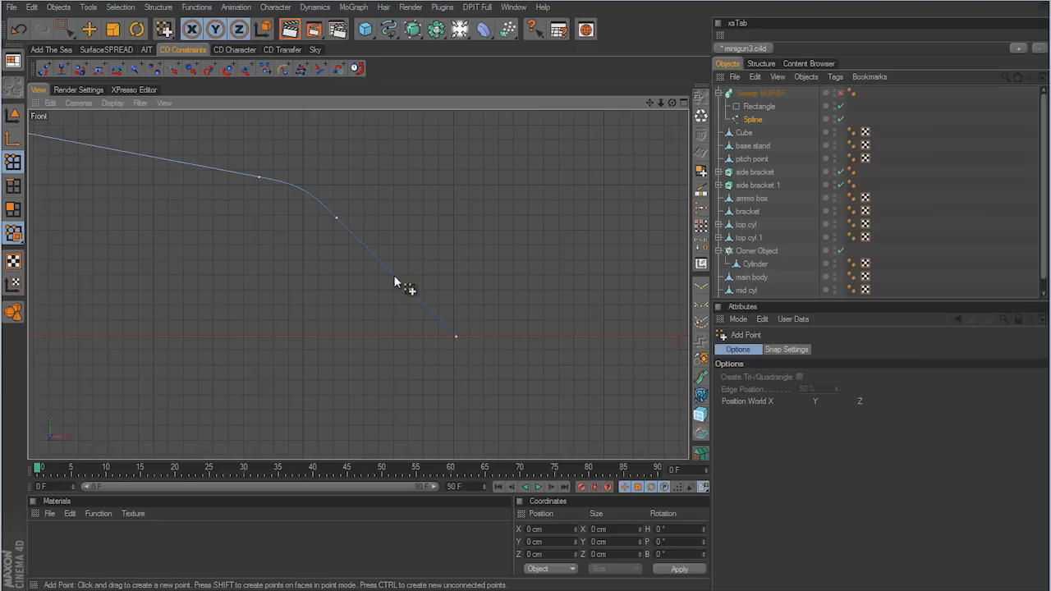
pyautogui.click(335, 218)
pyautogui.click(401, 283)
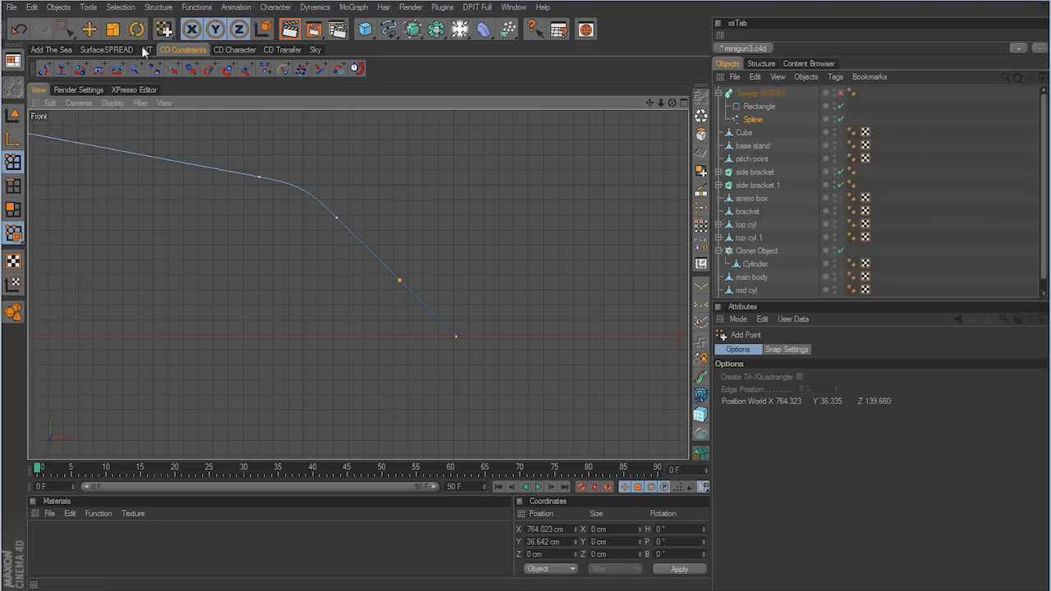
# Step: Move the spline's end point along X to about 764 cm, directly below the added point, making the last segment vertical
pyautogui.click(64, 28)
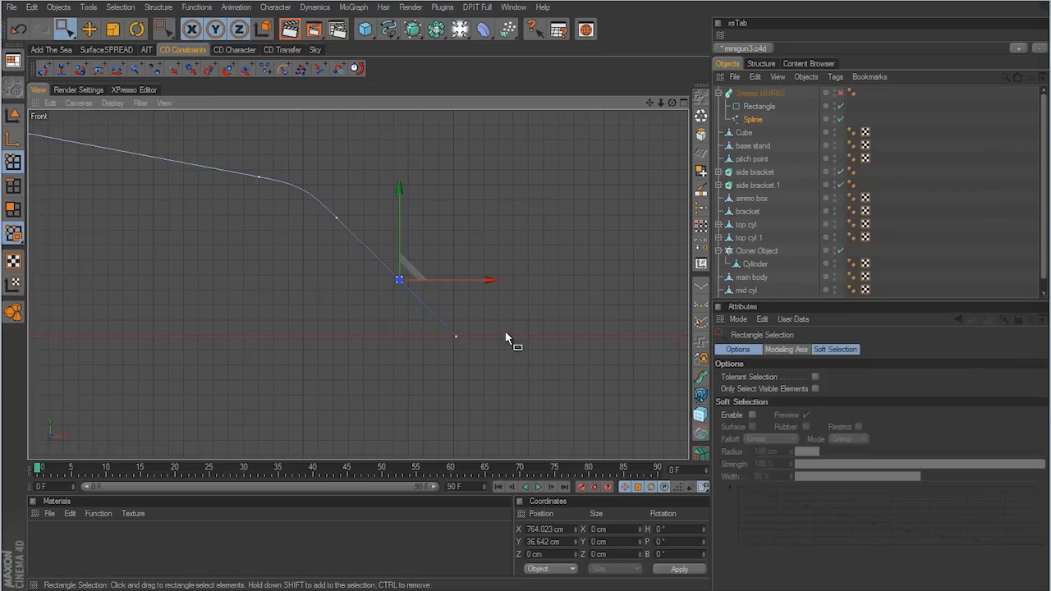
pyautogui.moveTo(495, 311); pyautogui.dragTo(428, 352)
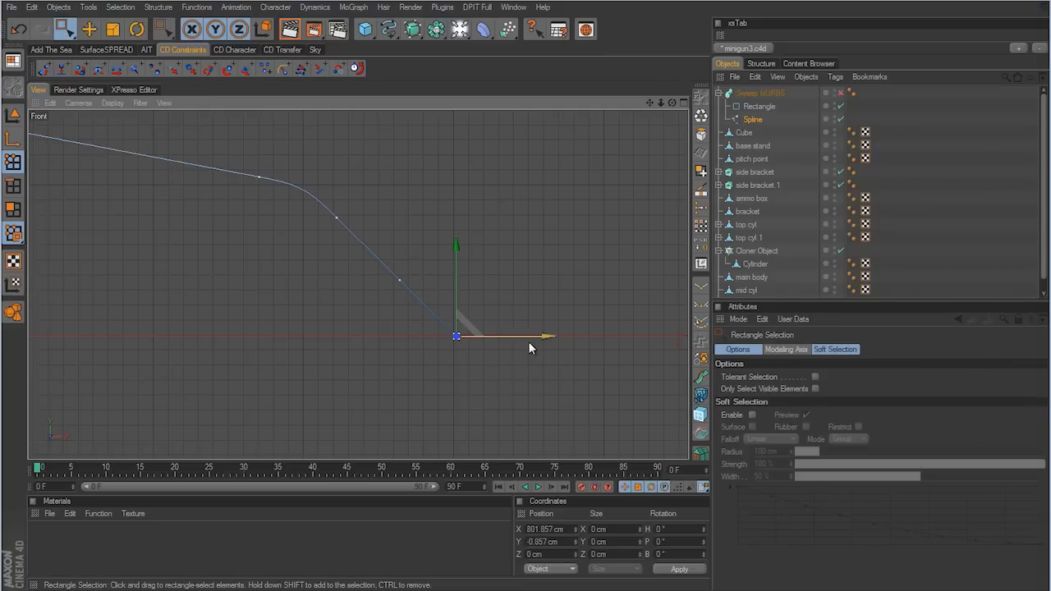
pyautogui.moveTo(530, 337); pyautogui.dragTo(473, 337)
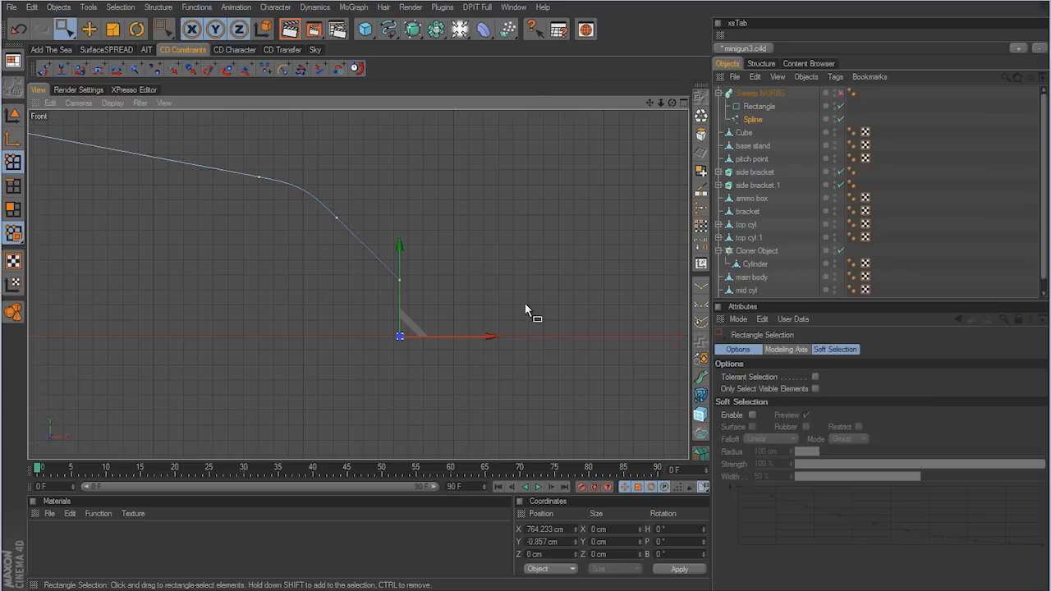
# Step: Chamfer the spline's new corner point with a radius of 25 cm, then clear the point selection
pyautogui.moveTo(451, 254); pyautogui.dragTo(484, 285)
pyautogui.moveTo(439, 267); pyautogui.dragTo(384, 297)
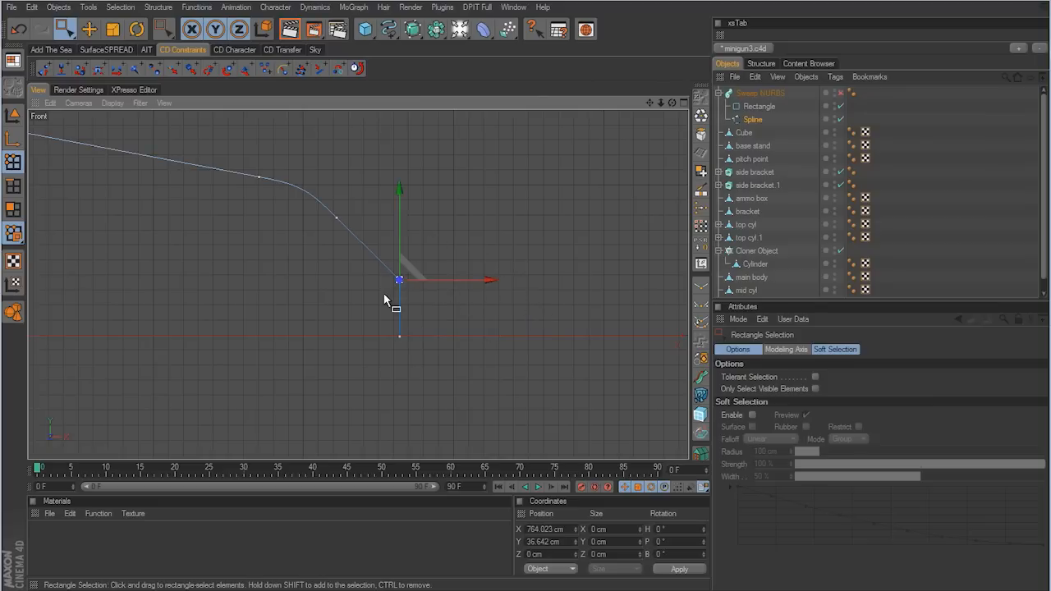
pyautogui.click(702, 322)
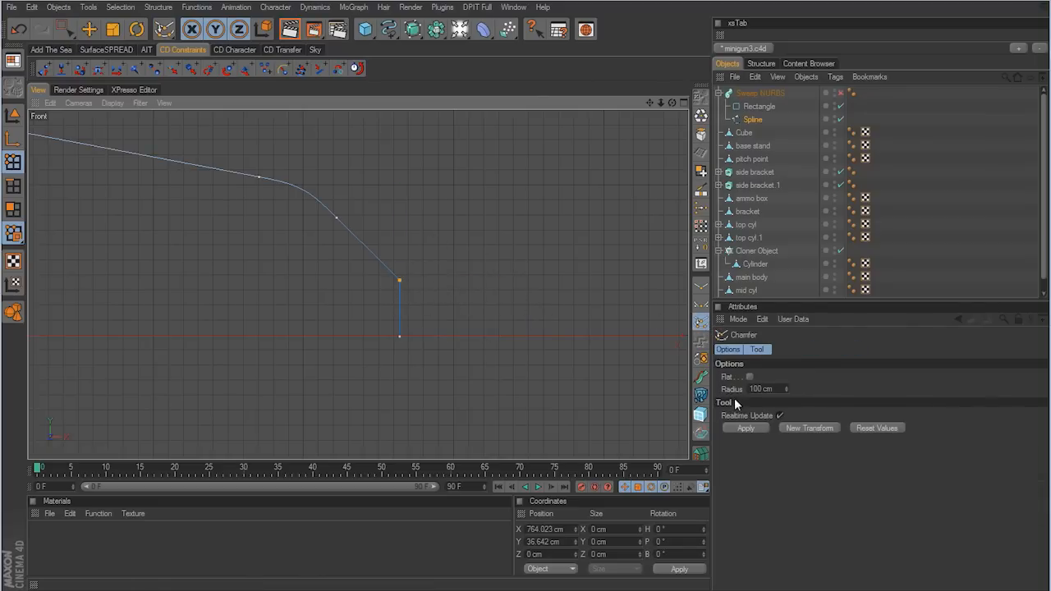
pyautogui.doubleClick(764, 389)
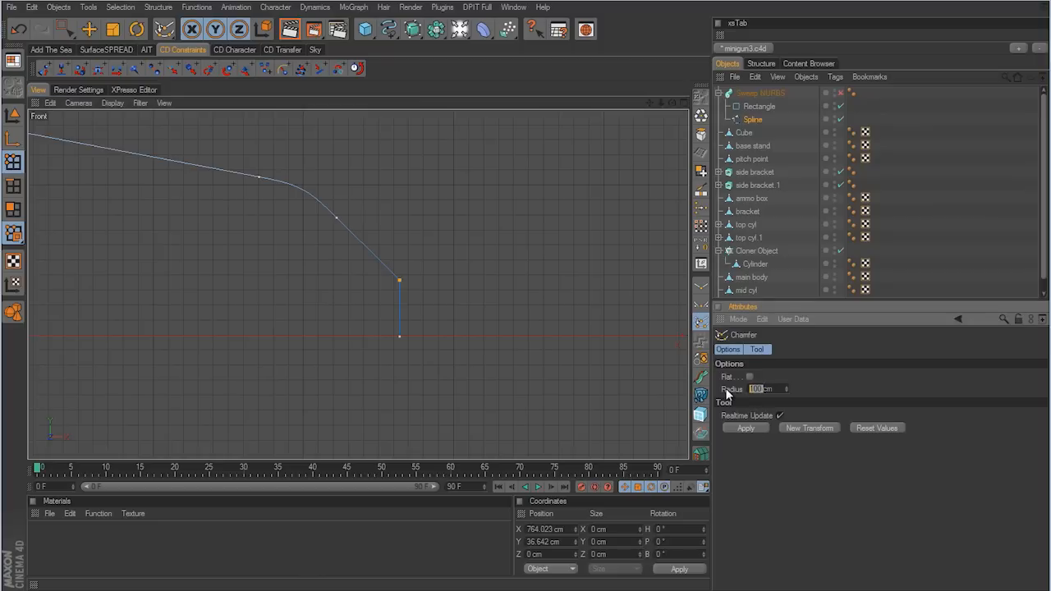
pyautogui.write('25')
pyautogui.click(751, 427)
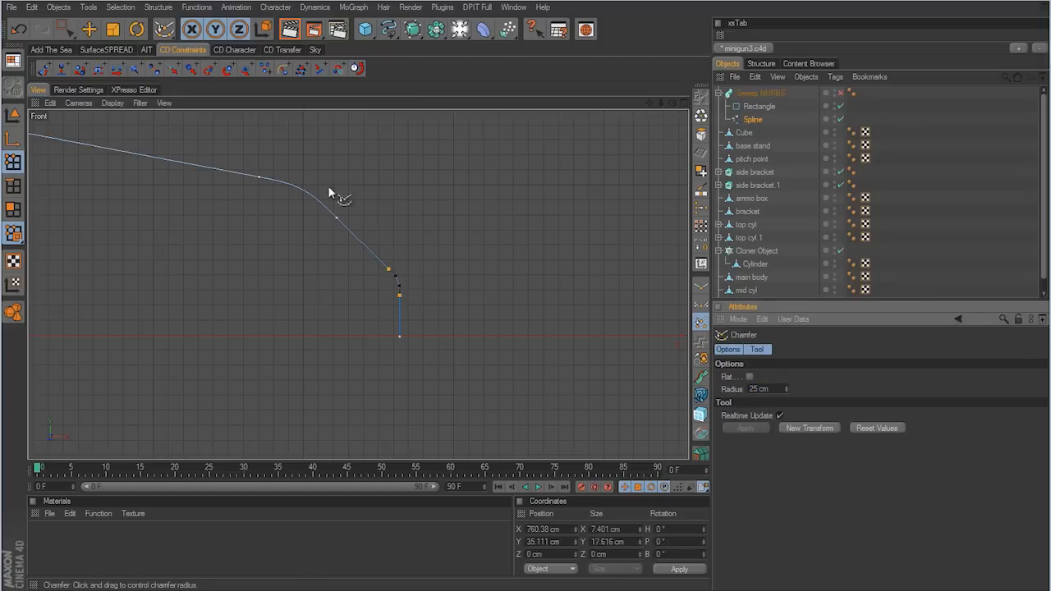
pyautogui.click(61, 29)
pyautogui.click(527, 267)
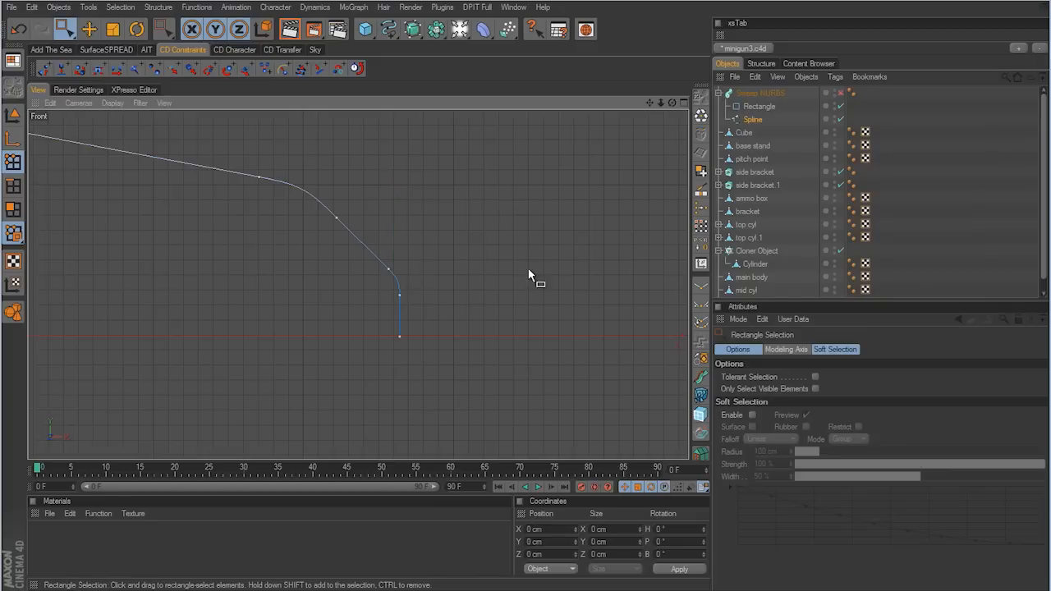
# Step: Re-enable the Sweep NURBS and inspect the edge segments on the inside of the new lower bend
pyautogui.click(841, 94)
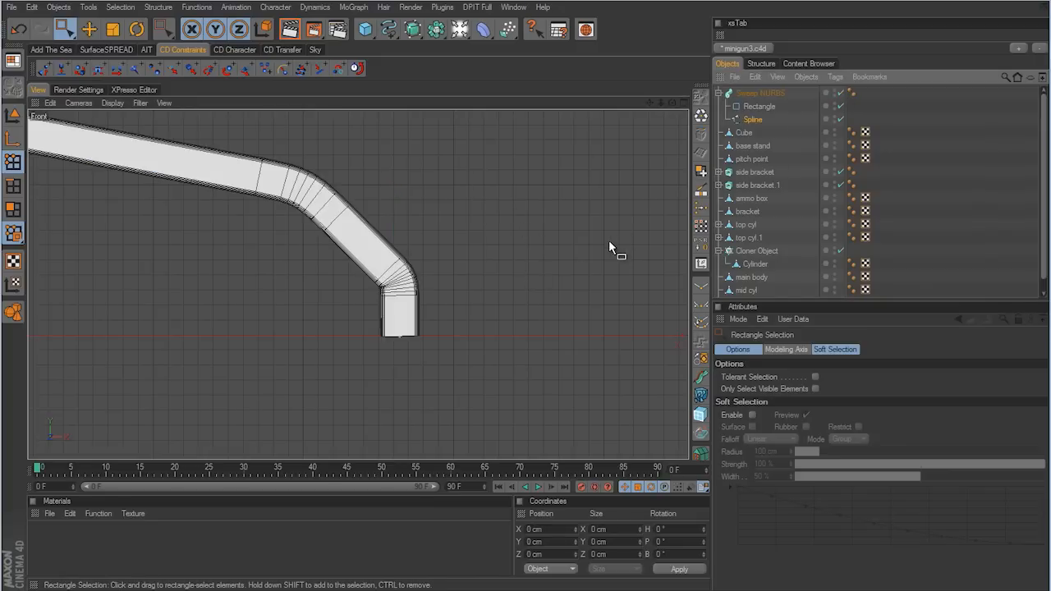
pyautogui.scroll(-3, 520, 312)
pyautogui.scroll(6, 525, 311)
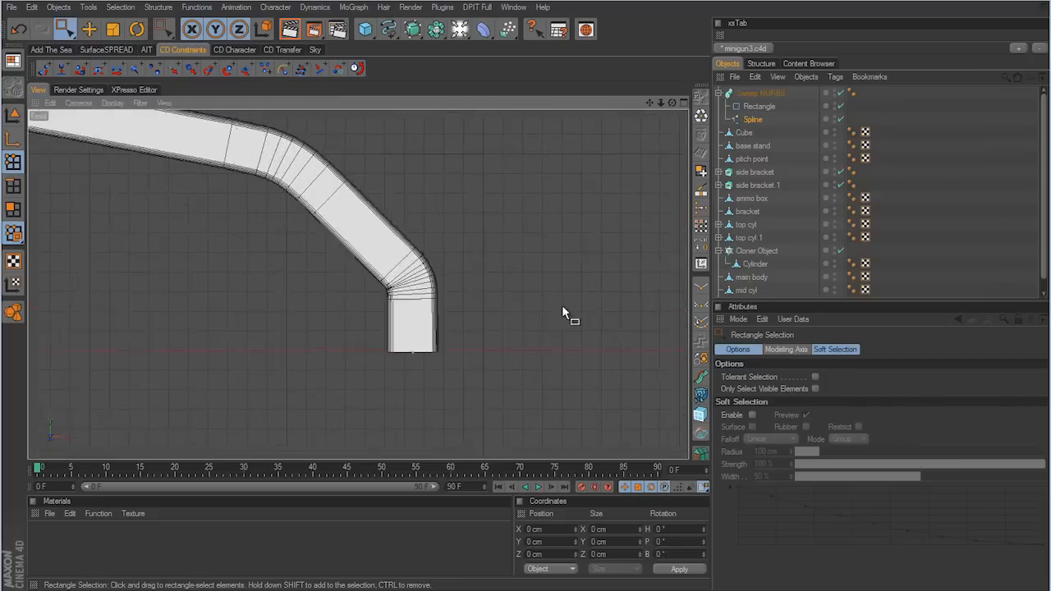
pyautogui.scroll(4, 526, 308)
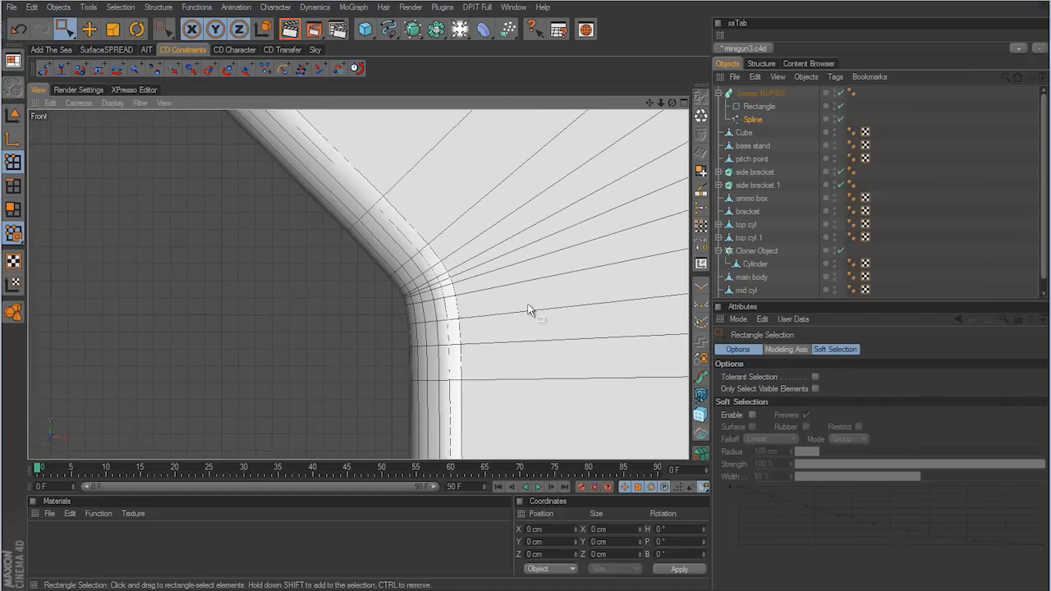
pyautogui.scroll(4, 535, 307)
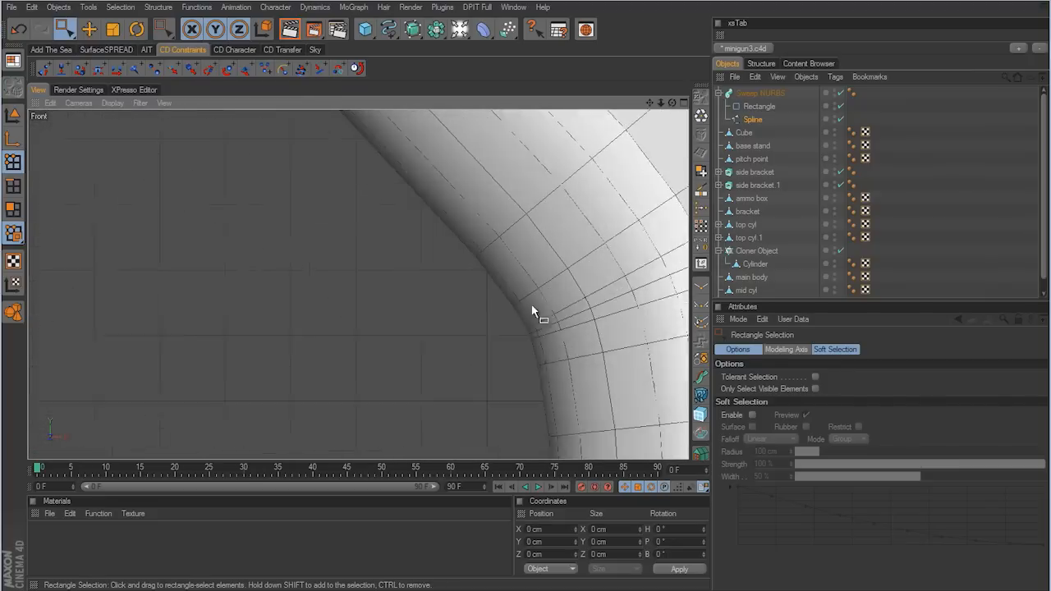
pyautogui.scroll(-5, 517, 304)
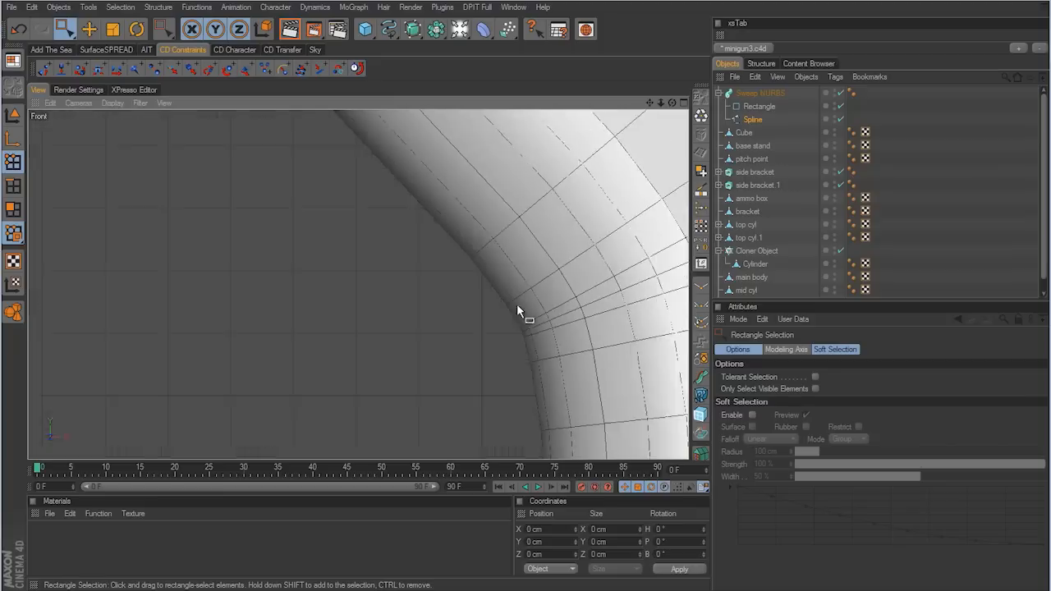
pyautogui.scroll(-3, 529, 309)
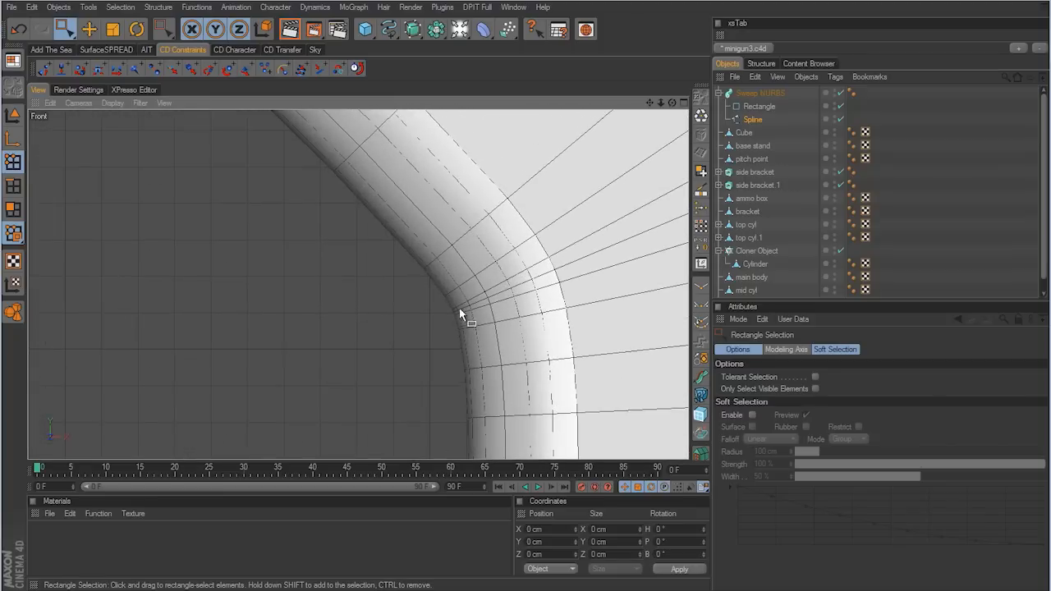
pyautogui.scroll(-3, 525, 306)
# Step: Examine the new lower bend and the whole leg against the base stand in the perspective view
pyautogui.middleClick(552, 279)
pyautogui.middleClick(329, 230)
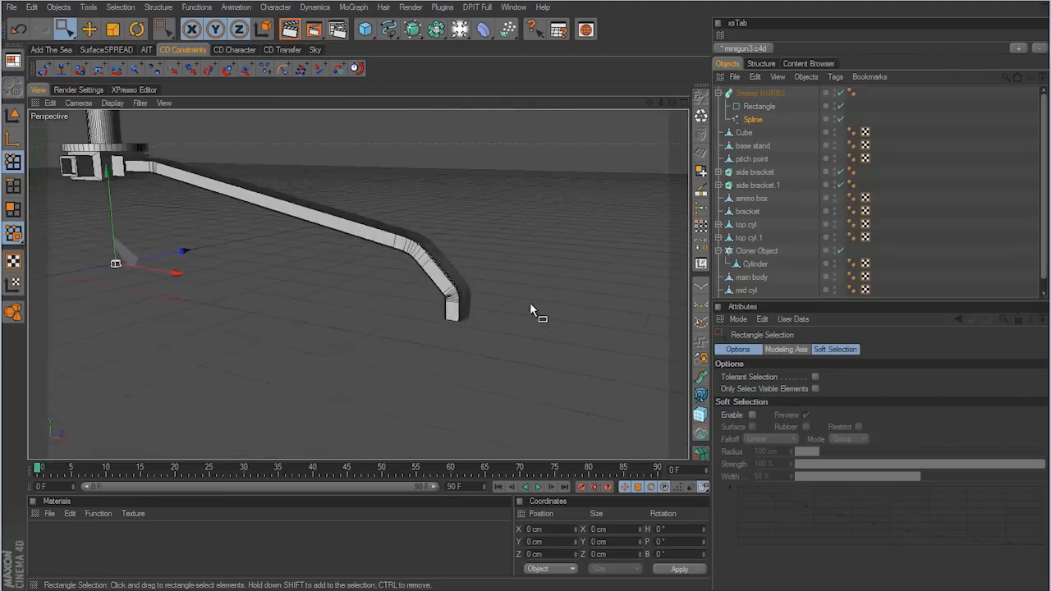
pyautogui.scroll(3, 532, 302)
pyautogui.scroll(8, 528, 302)
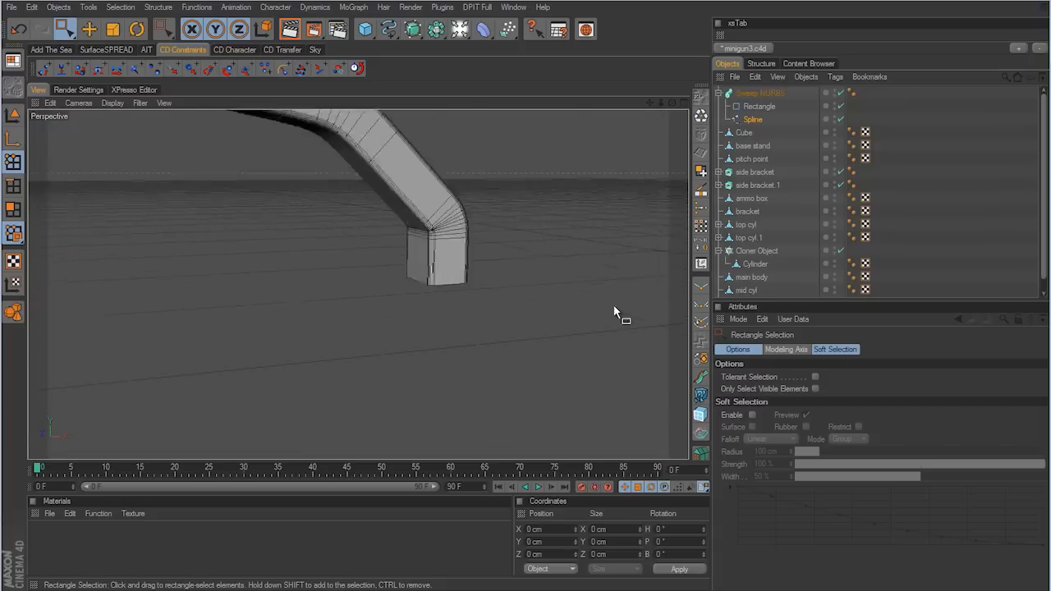
pyautogui.keyDown('alt'); pyautogui.moveTo(523, 306); pyautogui.dragTo(505, 227, button='middle'); pyautogui.keyUp('alt')
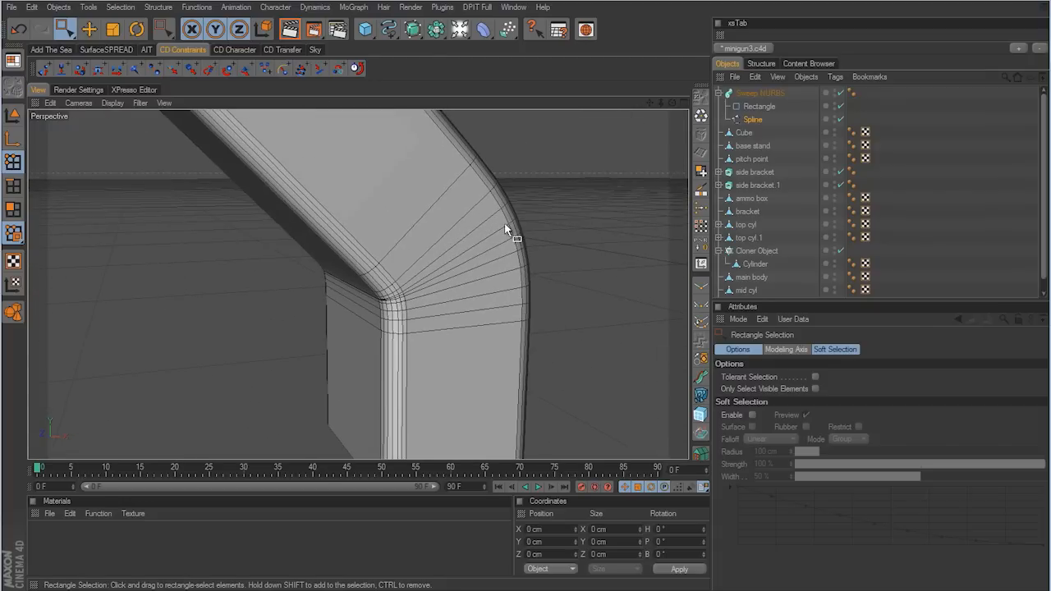
pyautogui.keyDown('alt'); pyautogui.moveTo(659, 202); pyautogui.dragTo(531, 302); pyautogui.keyUp('alt')
pyautogui.keyDown('alt'); pyautogui.moveTo(531, 303); pyautogui.dragTo(434, 276, button='right'); pyautogui.keyUp('alt')
pyautogui.keyDown('alt'); pyautogui.moveTo(433, 276); pyautogui.dragTo(529, 306, button='middle'); pyautogui.keyUp('alt')
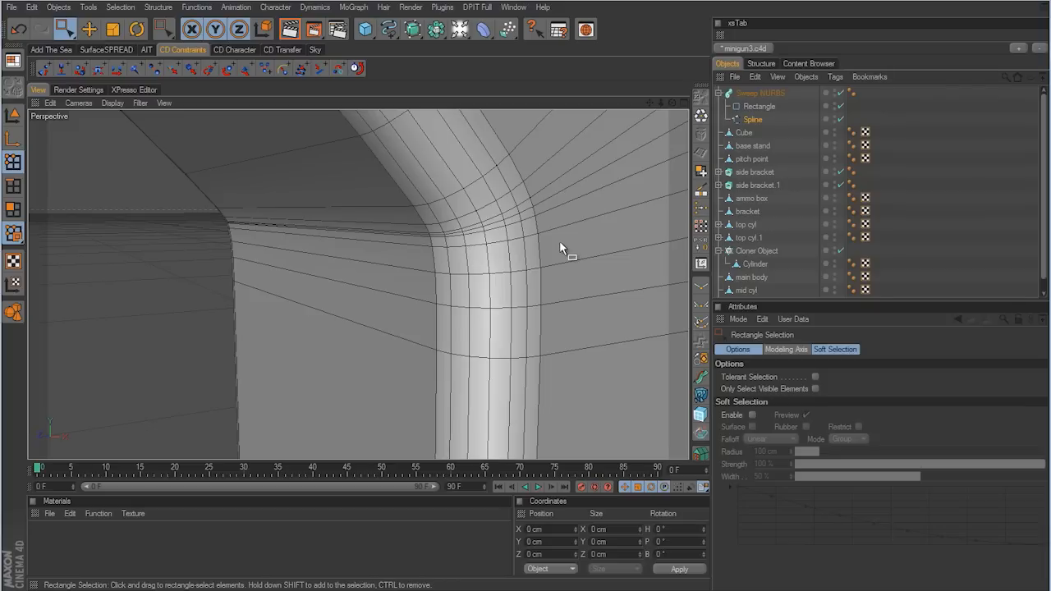
pyautogui.scroll(-5, 560, 241)
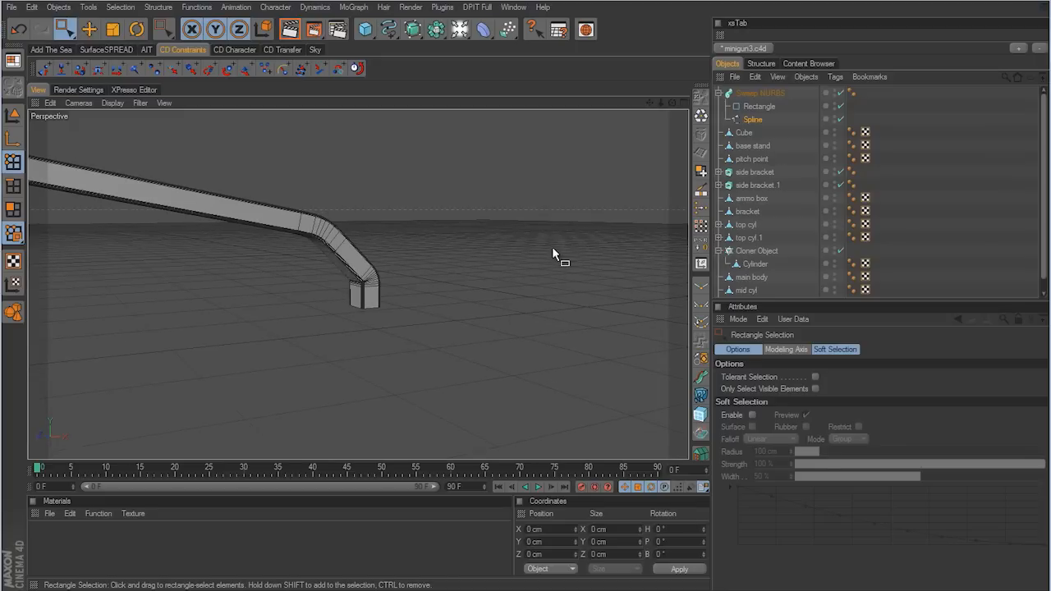
pyautogui.keyDown('alt'); pyautogui.moveTo(553, 251); pyautogui.dragTo(526, 306); pyautogui.keyUp('alt')
pyautogui.scroll(-4, 517, 305)
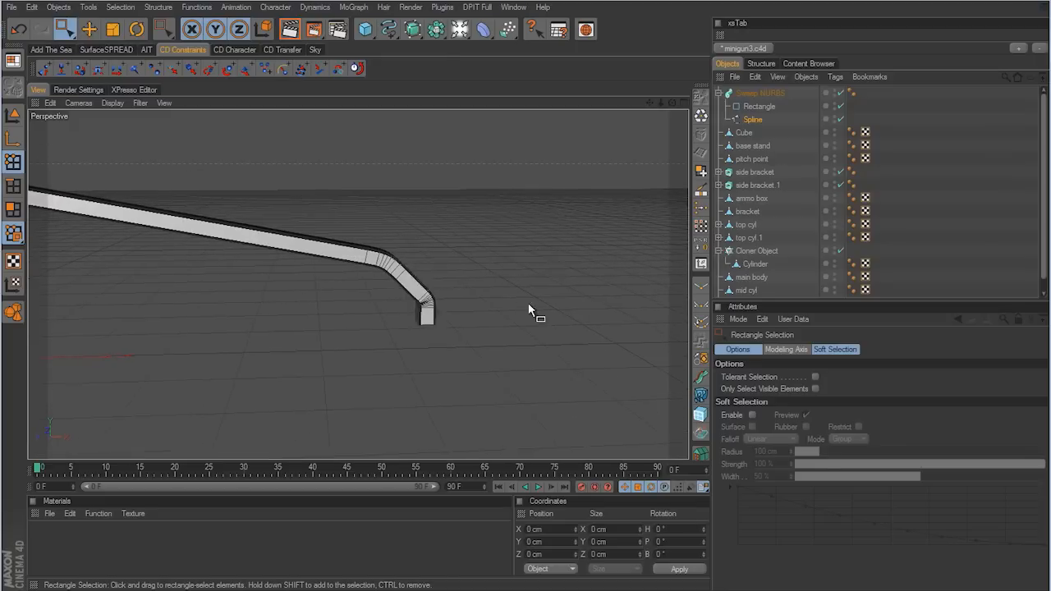
pyautogui.keyDown('alt'); pyautogui.moveTo(529, 310); pyautogui.dragTo(537, 256, button='middle'); pyautogui.keyUp('alt')
pyautogui.keyDown('alt'); pyautogui.moveTo(537, 255); pyautogui.dragTo(519, 310, button='right'); pyautogui.keyUp('alt')
pyautogui.keyDown('alt'); pyautogui.moveTo(518, 310); pyautogui.dragTo(547, 249); pyautogui.keyUp('alt')
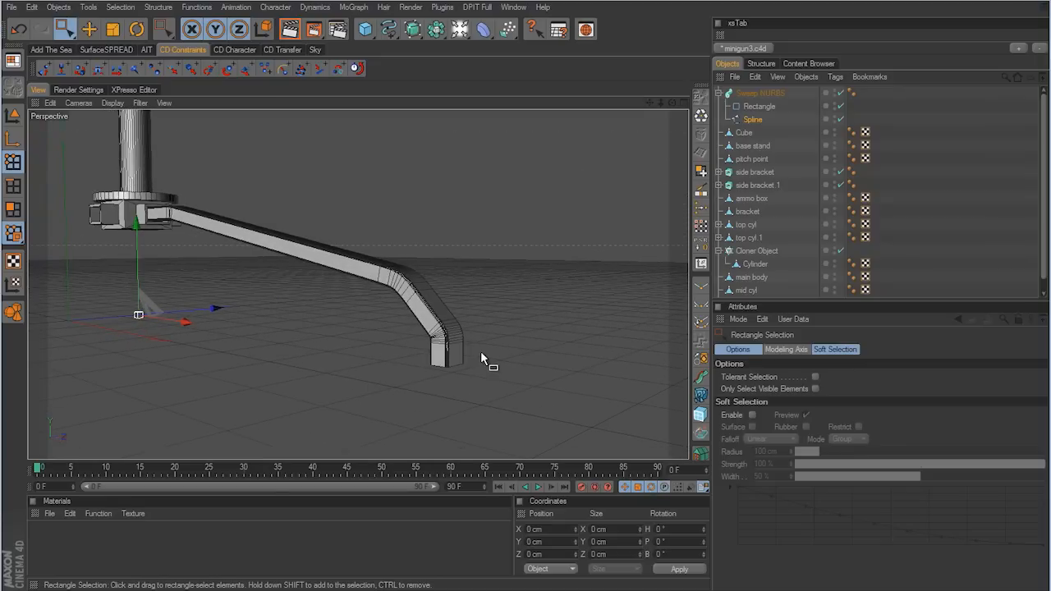
# Step: Collapse the leg's Sweep NURBS hierarchy and select the Sweep NURBS in model mode
pyautogui.click(719, 93)
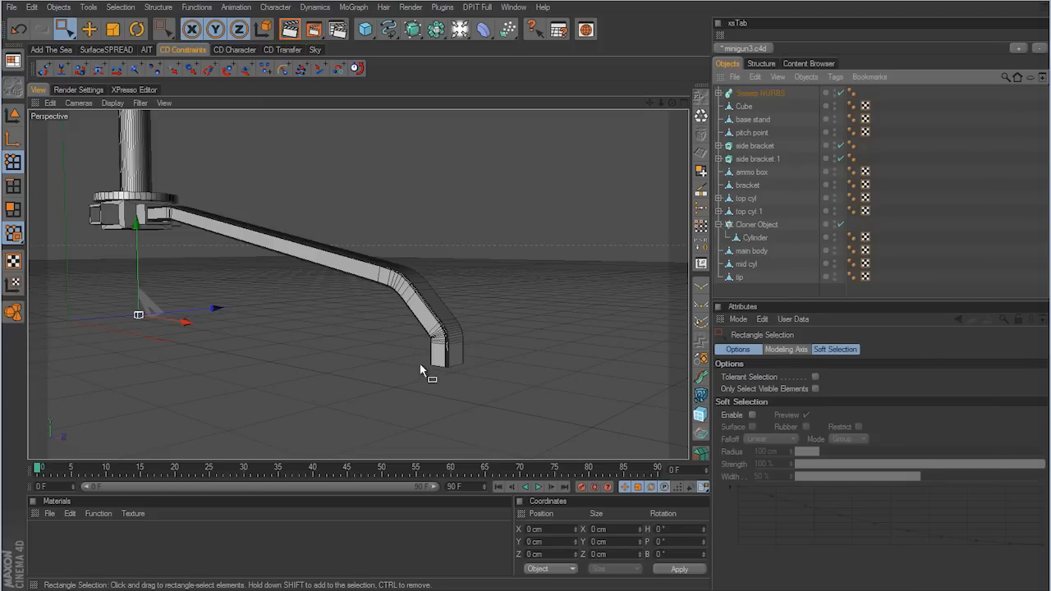
pyautogui.click(13, 115)
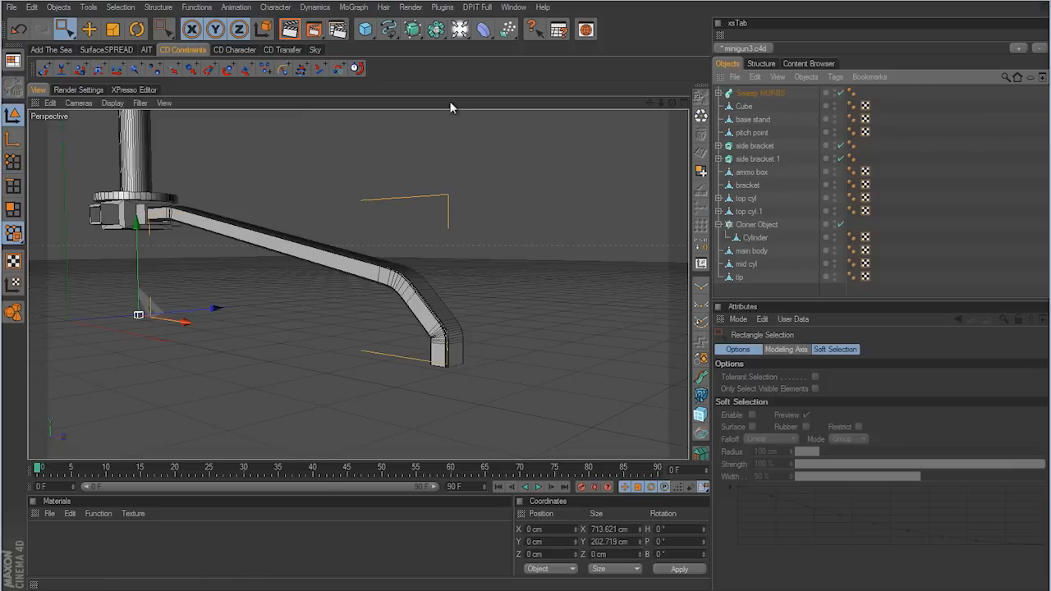
pyautogui.click(761, 93)
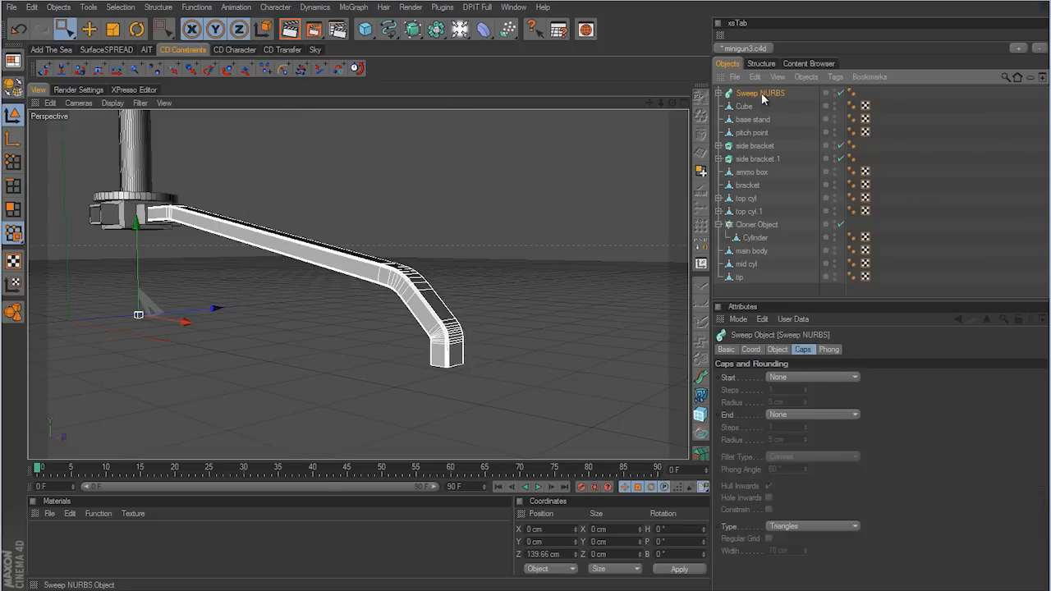
# Step: Add a cylinder primitive at the Sweep NURBS's position and keep it unparented above the Sweep NURBS in the object list
pyautogui.click(366, 31)
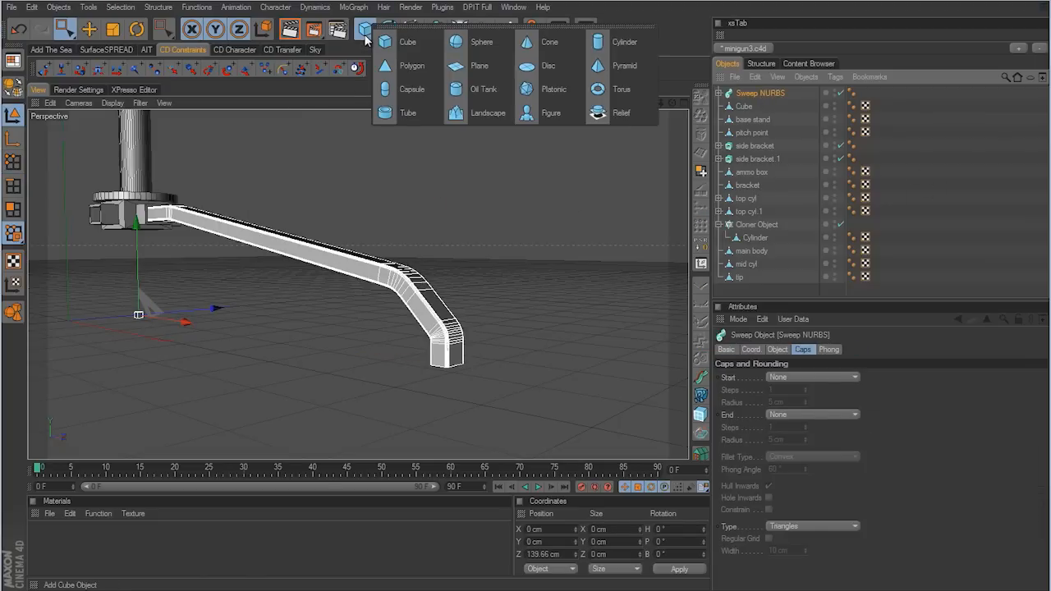
pyautogui.click(616, 46)
pyautogui.moveTo(760, 93); pyautogui.dragTo(750, 116)
pyautogui.click(748, 93)
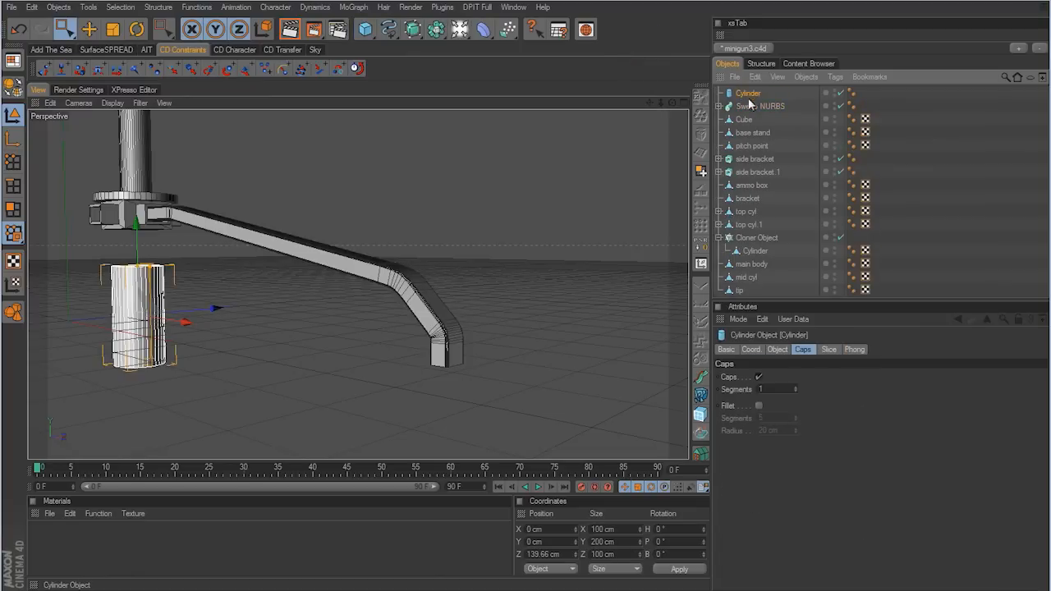
# Step: Move the cylinder along X in the top view until it is centred under the leg's foot end, at about 763 cm
pyautogui.middleClick(557, 233)
pyautogui.middleClick(558, 233)
pyautogui.scroll(-15, 521, 304)
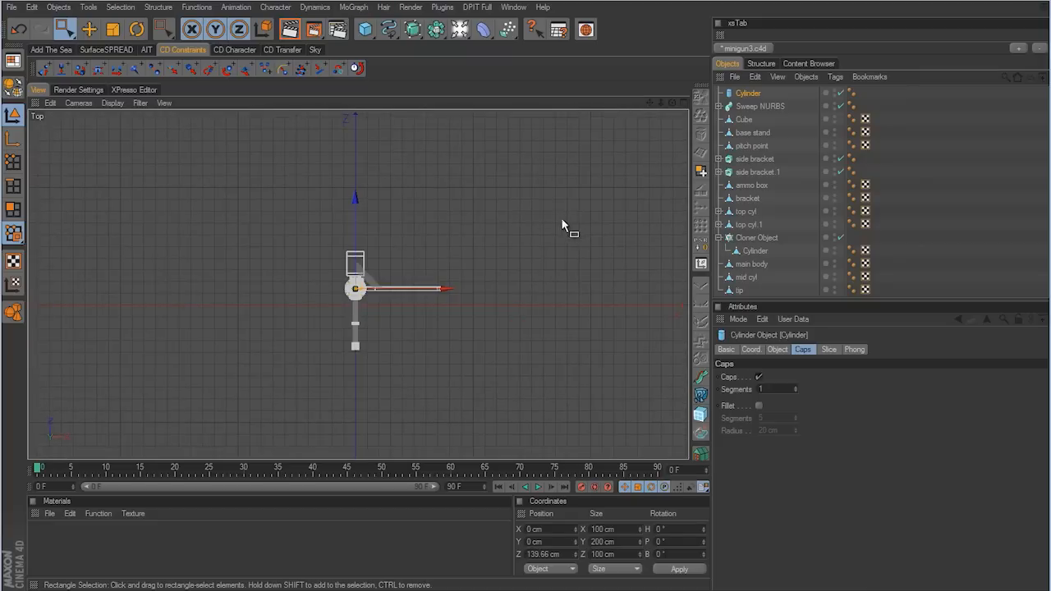
pyautogui.scroll(3, 560, 308)
pyautogui.keyDown('alt'); pyautogui.moveTo(645, 281); pyautogui.dragTo(500, 306, button='middle'); pyautogui.keyUp('alt')
pyautogui.moveTo(302, 314); pyautogui.dragTo(447, 314)
pyautogui.moveTo(527, 304); pyautogui.dragTo(532, 304)
pyautogui.scroll(10, 411, 360)
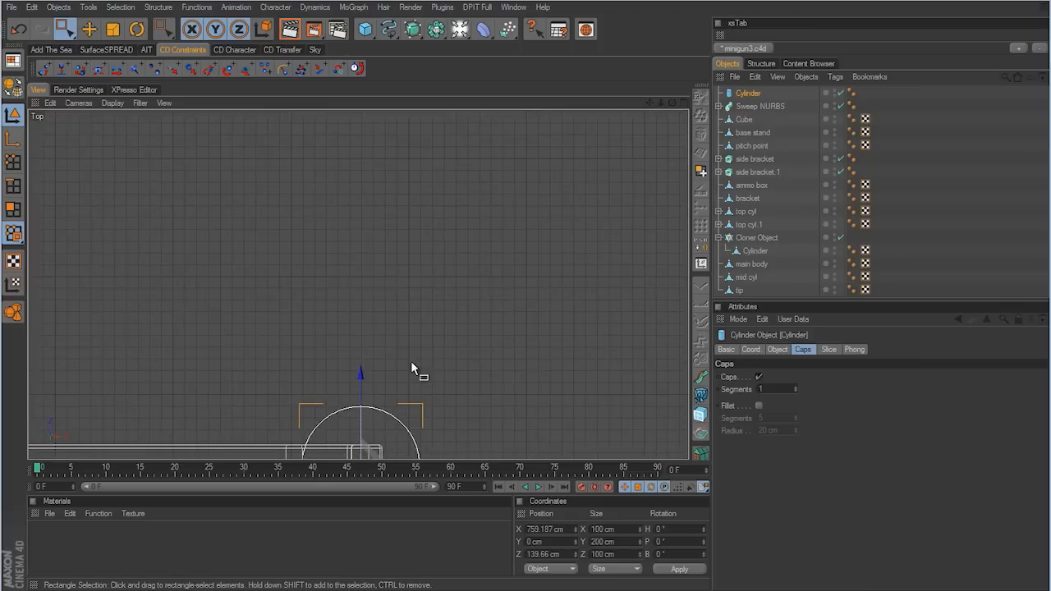
pyautogui.keyDown('alt'); pyautogui.moveTo(524, 426); pyautogui.dragTo(520, 249, button='middle'); pyautogui.keyUp('alt')
pyautogui.scroll(2, 537, 304)
pyautogui.scroll(4, 536, 306)
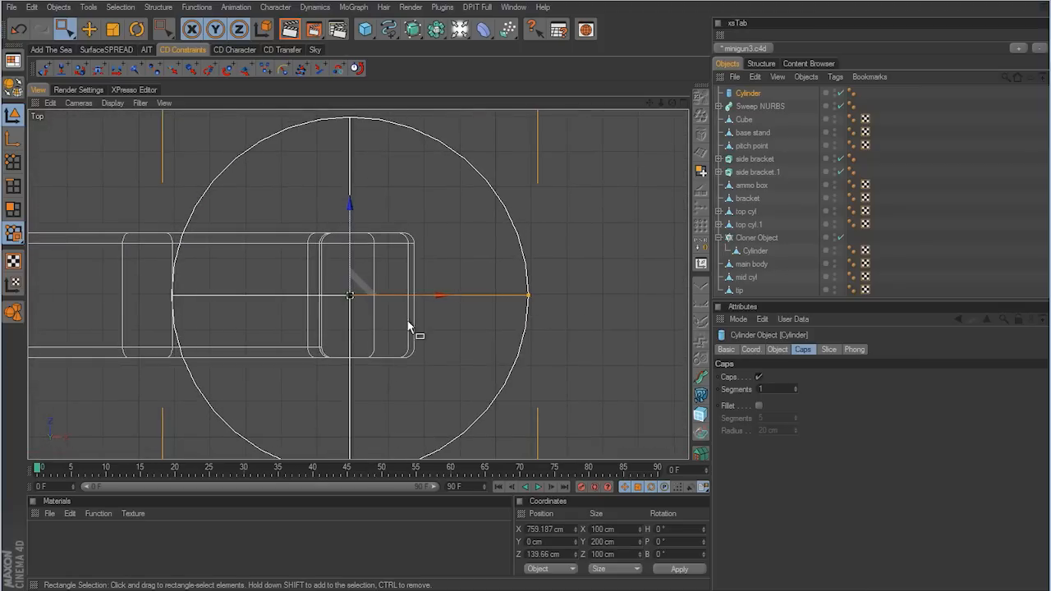
pyautogui.moveTo(438, 295); pyautogui.dragTo(452, 295)
# Step: Flatten the cylinder into a thin disc in the front view and set its height to 8 cm
pyautogui.middleClick(461, 393)
pyautogui.middleClick(493, 396)
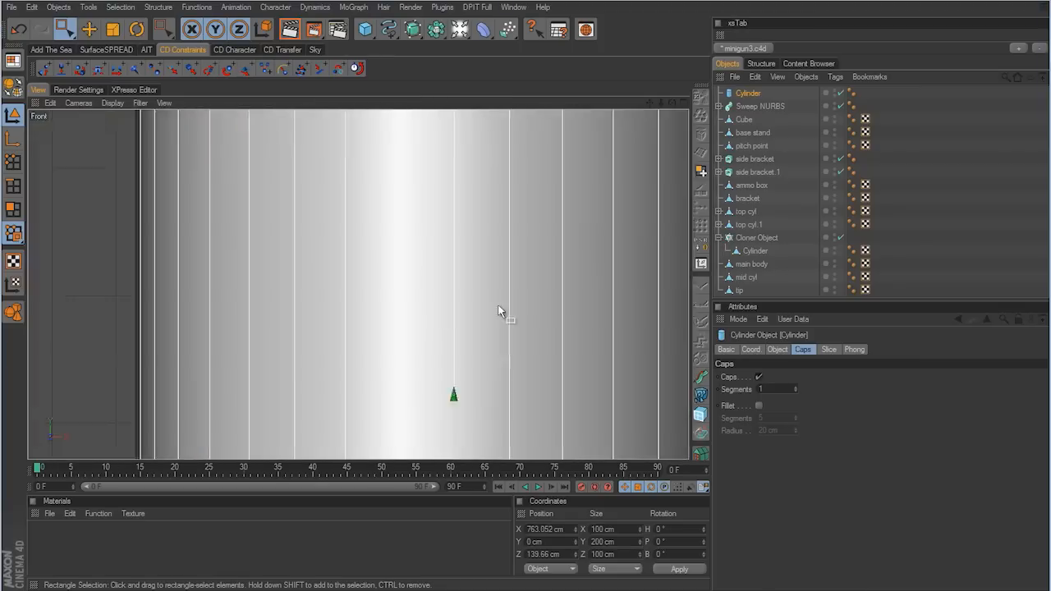
pyautogui.scroll(-8, 509, 306)
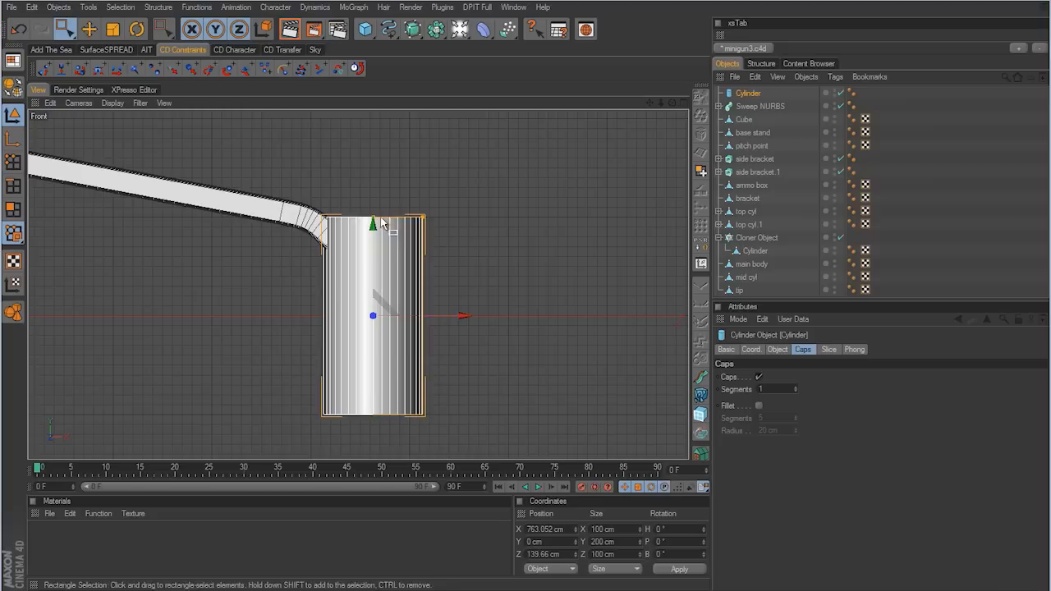
pyautogui.moveTo(375, 218); pyautogui.dragTo(375, 298)
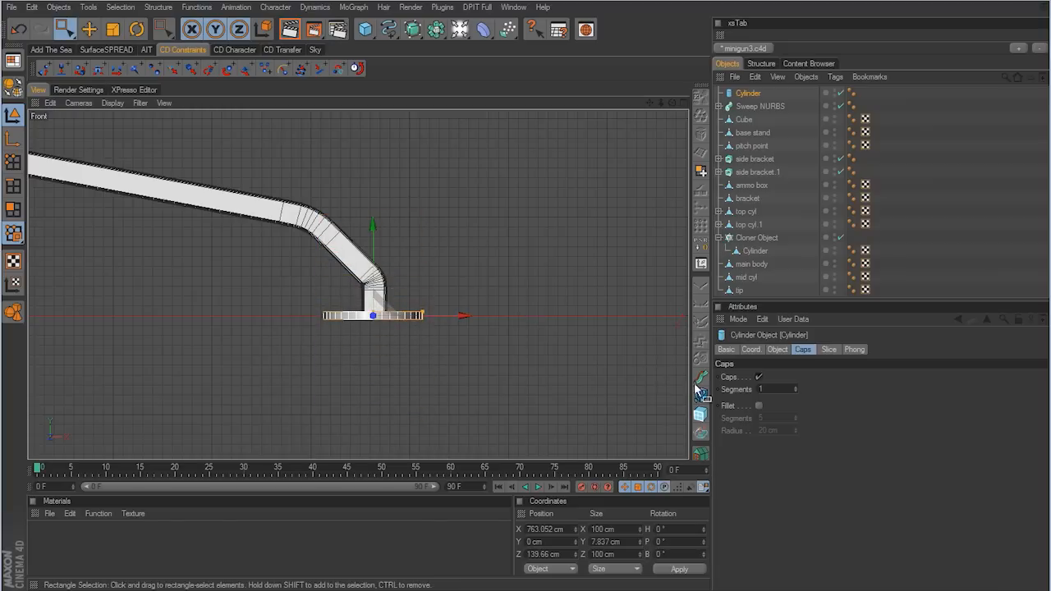
pyautogui.click(779, 350)
pyautogui.doubleClick(801, 389)
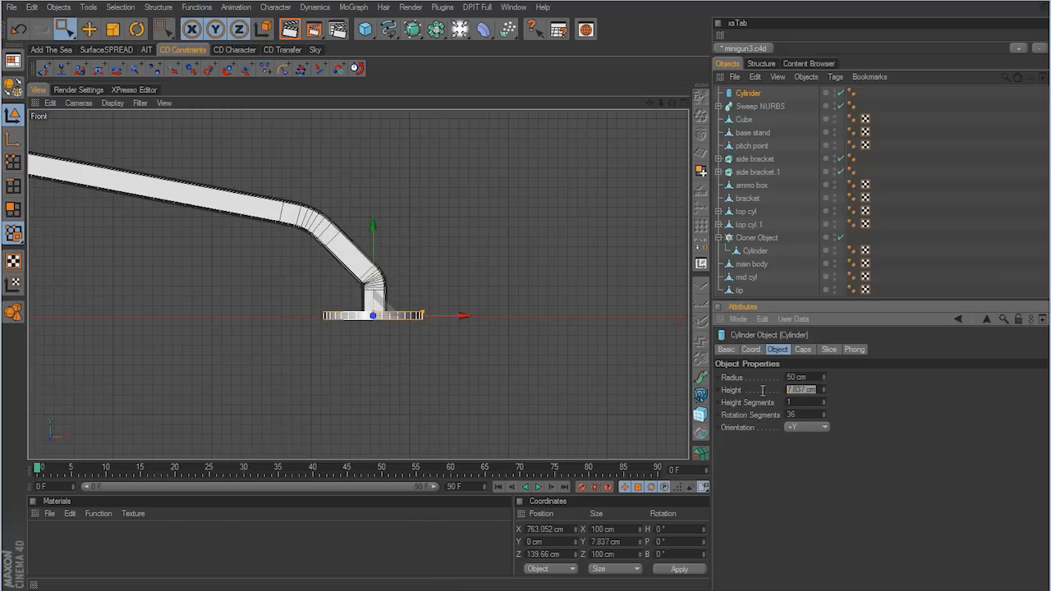
pyautogui.write('8')
pyautogui.press('Return')
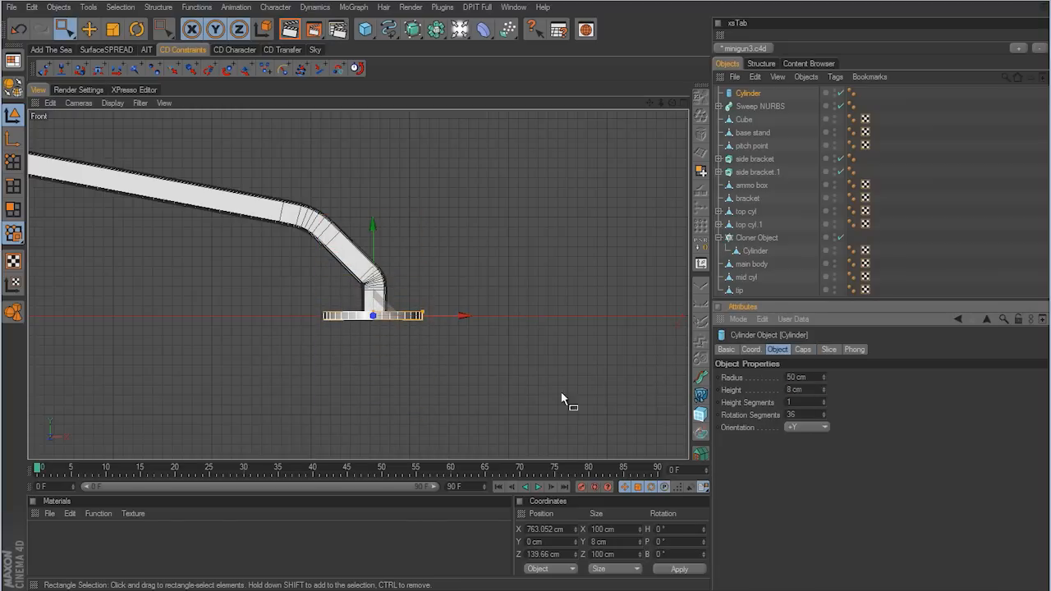
# Step: Raise the disc to about 3.9 cm in Y so it rests on the ground line, and check it in perspective
pyautogui.scroll(5, 579, 305)
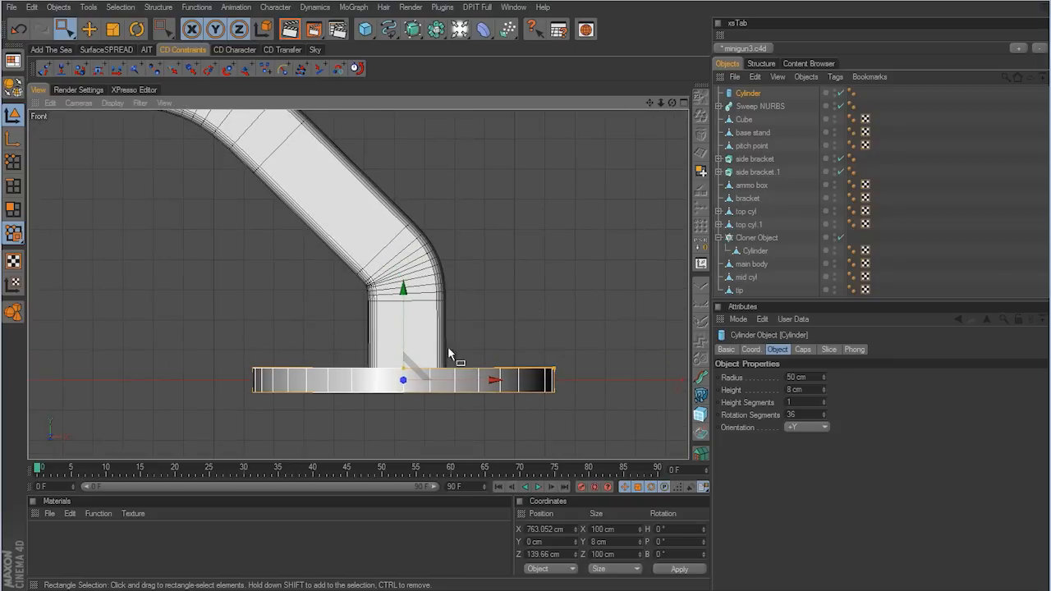
pyautogui.moveTo(403, 289); pyautogui.dragTo(403, 276)
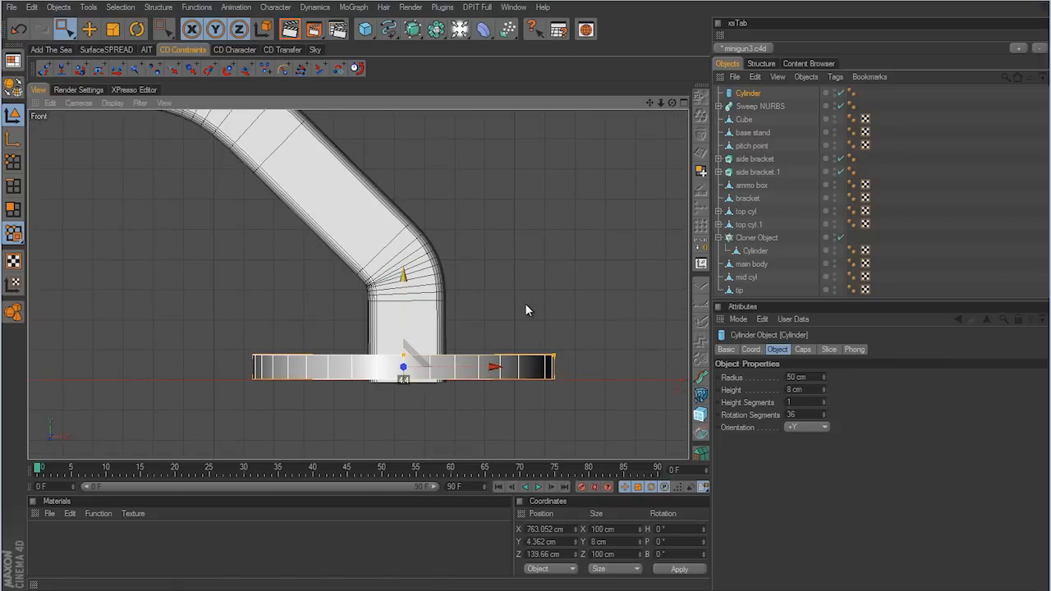
pyautogui.middleClick(525, 304)
pyautogui.middleClick(319, 269)
pyautogui.keyDown('alt'); pyautogui.moveTo(319, 264); pyautogui.dragTo(542, 307); pyautogui.keyUp('alt')
pyautogui.scroll(3, 534, 306)
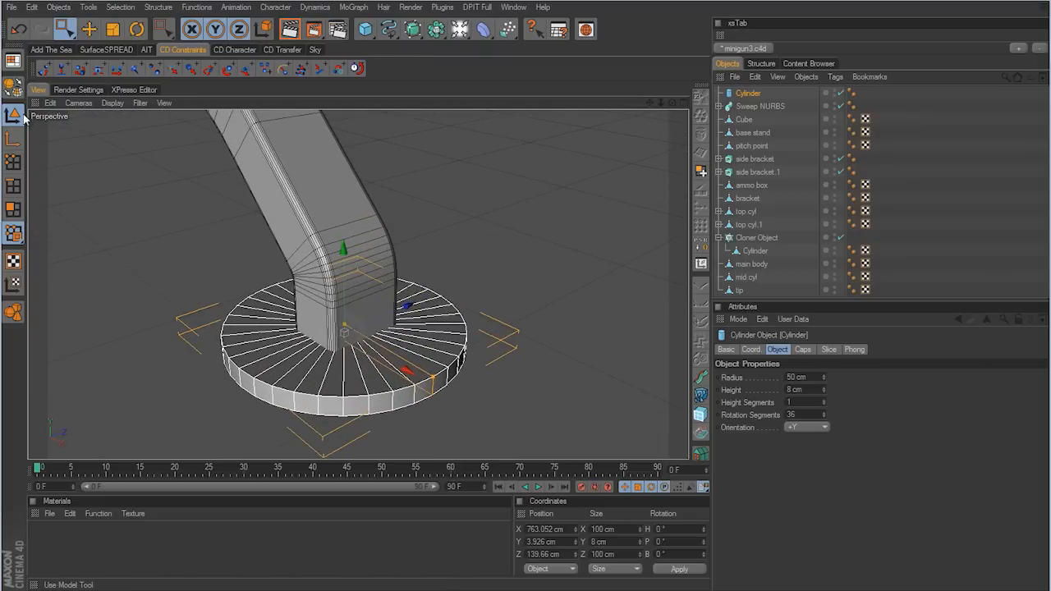
# Step: Make the cylinder editable and optimize its polygons and points with a 0.01 cm tolerance
pyautogui.click(13, 158)
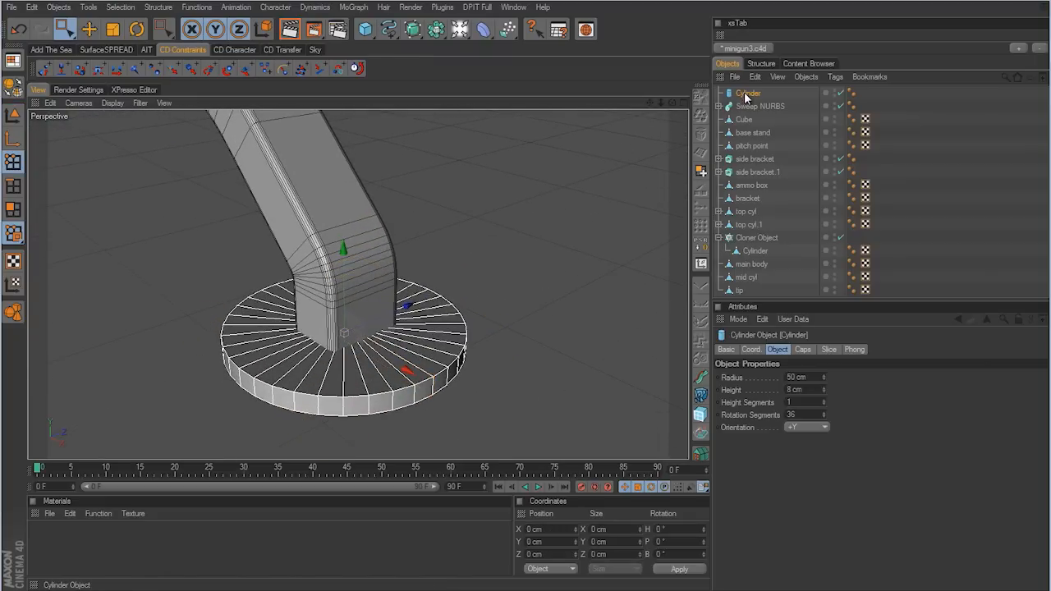
pyautogui.click(700, 116)
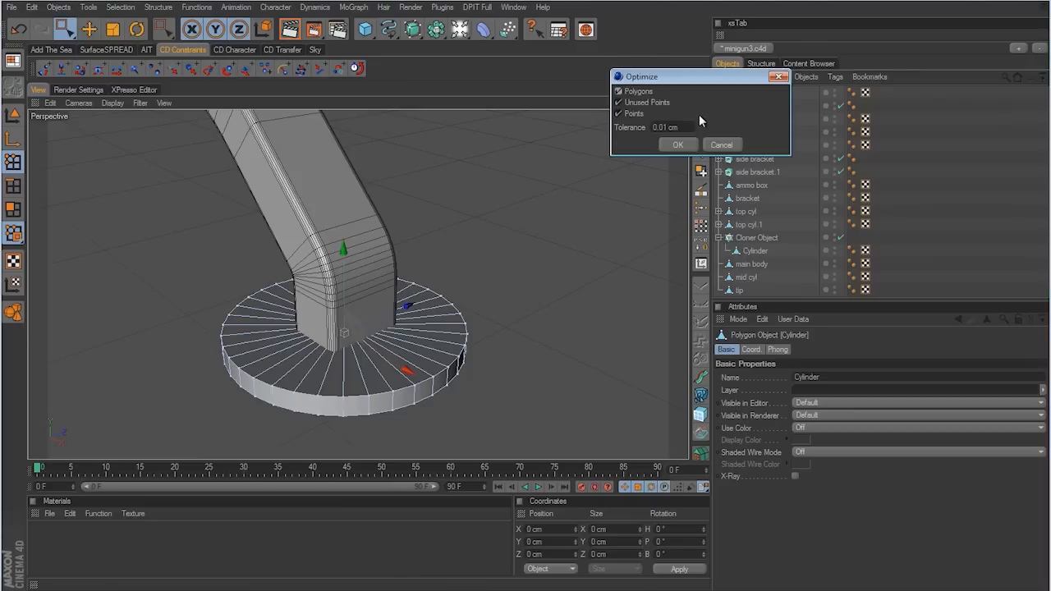
pyautogui.click(688, 147)
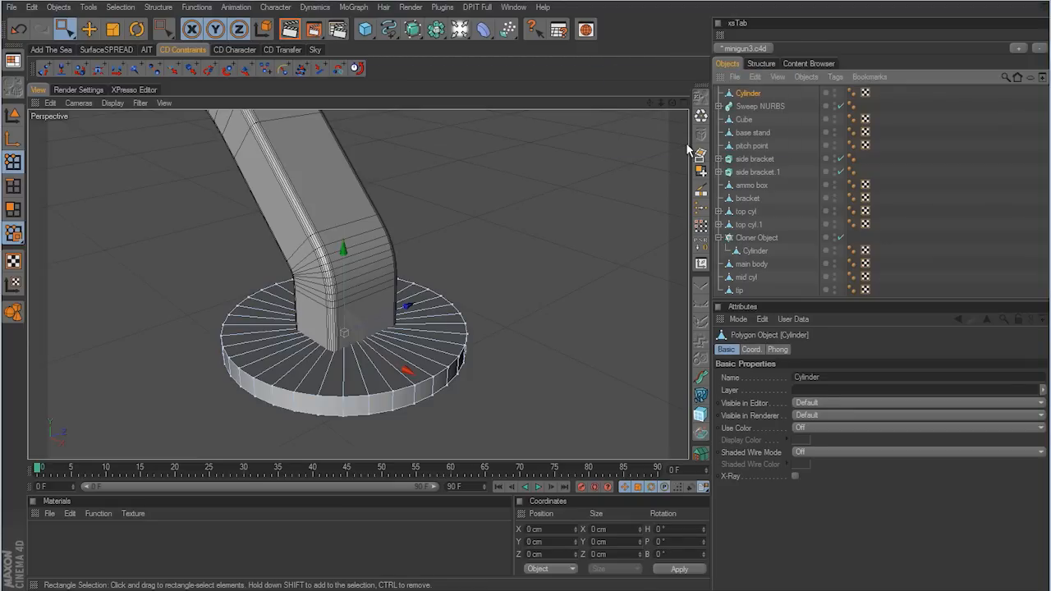
# Step: Set the Phong angle of the cylinder's Phong tag to 25°
pyautogui.click(852, 92)
pyautogui.click(775, 390)
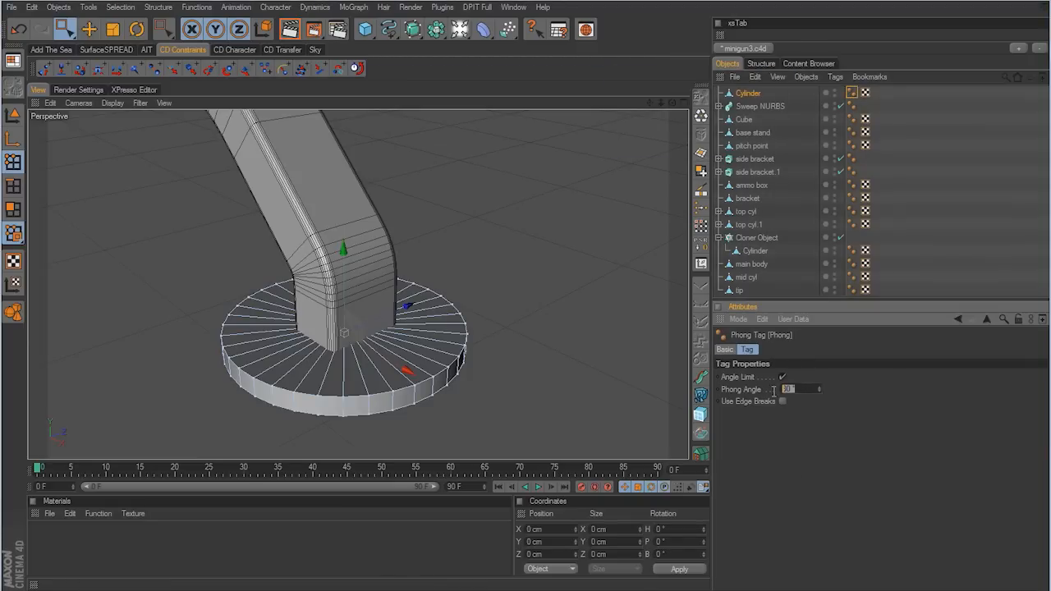
pyautogui.write('25')
pyautogui.press('Return')
# Step: Select all polygons of the disc's top cap and inset them with Extrude Inner to form a smaller circle around the leg
pyautogui.click(13, 209)
pyautogui.moveTo(64, 30); pyautogui.dragTo(86, 47)
pyautogui.moveTo(291, 348)
pyautogui.mouseDown()
pyautogui.moveTo(336, 300)
pyautogui.moveTo(373, 357)
pyautogui.moveTo(297, 345)
pyautogui.mouseUp()
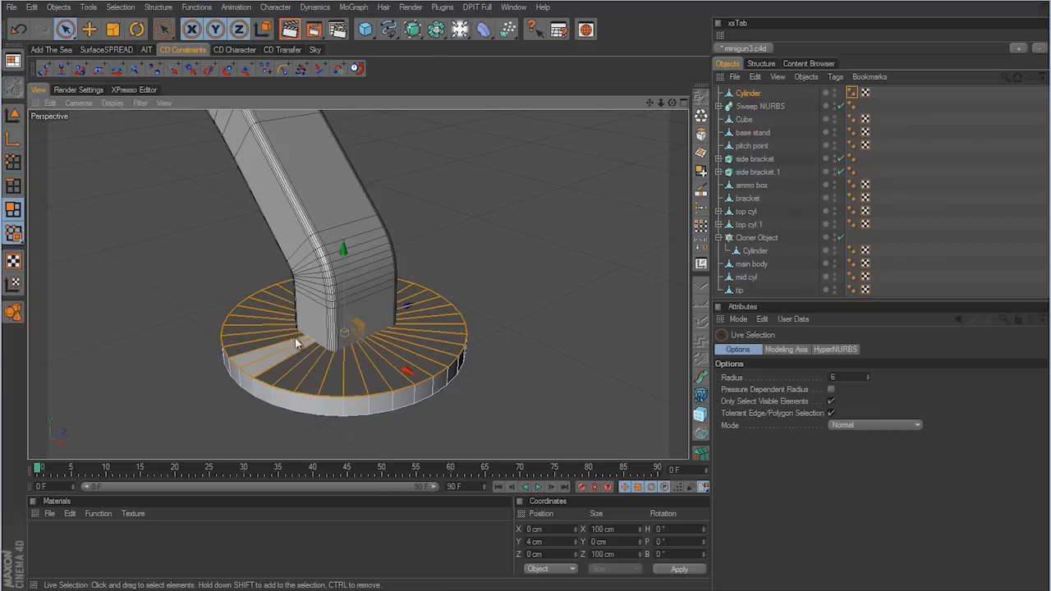
pyautogui.rightClick(564, 349)
pyautogui.click(599, 364)
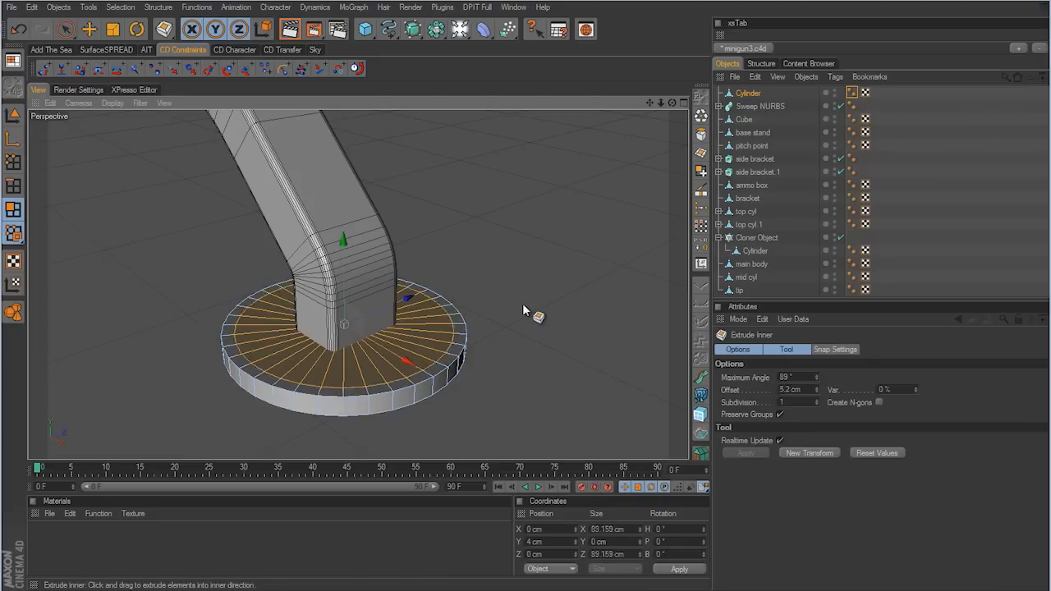
pyautogui.moveTo(523, 303)
pyautogui.mouseDown()
pyautogui.moveTo(597, 359)
pyautogui.moveTo(529, 301)
pyautogui.moveTo(510, 314)
pyautogui.moveTo(518, 305)
pyautogui.mouseUp()
# Step: Extrude the inset top polygons upward by 5.2 cm and clear the polygon selection
pyautogui.rightClick(565, 359)
pyautogui.click(589, 362)
pyautogui.hotkey('ctrl', 'shift', 'a')
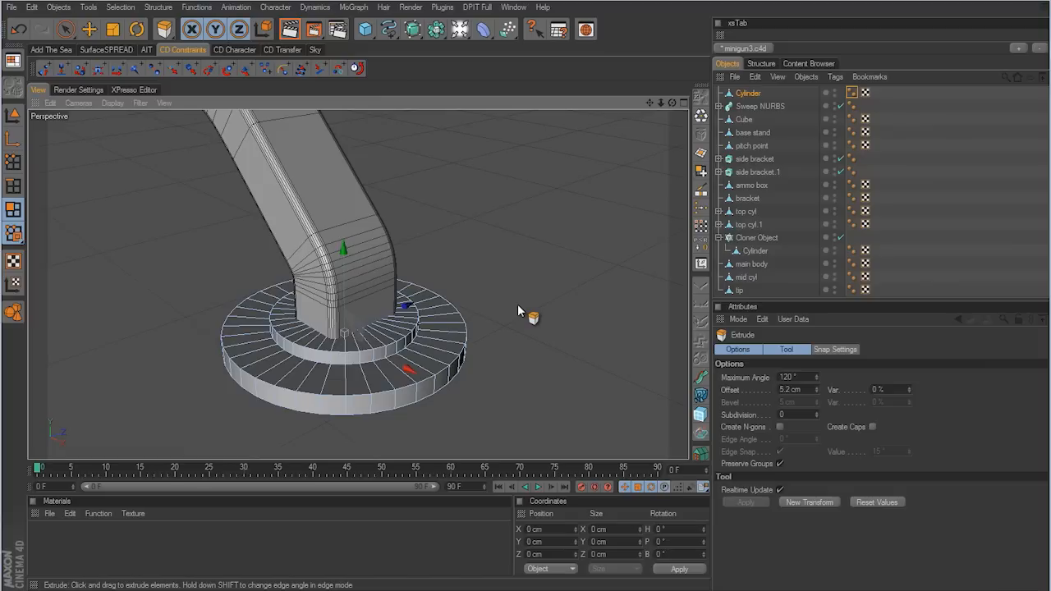
# Step: Loop-select the upper rim edges of both disc tiers and bevel them with a 1.6 cm inner offset, subdivision 3 and Convex type
pyautogui.click(13, 185)
pyautogui.press('u')
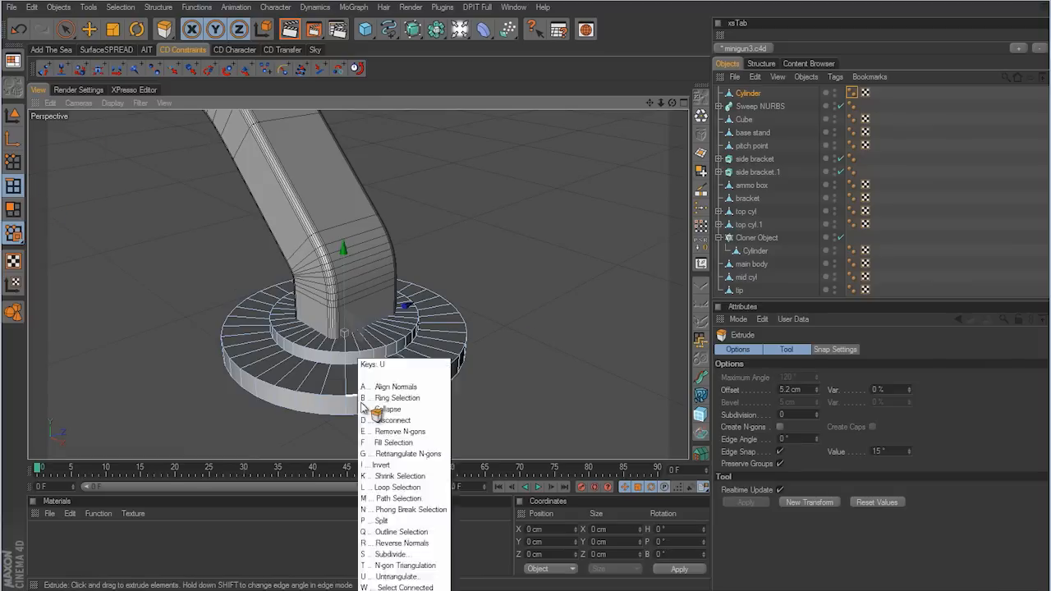
pyautogui.press('l')
pyautogui.click(378, 397)
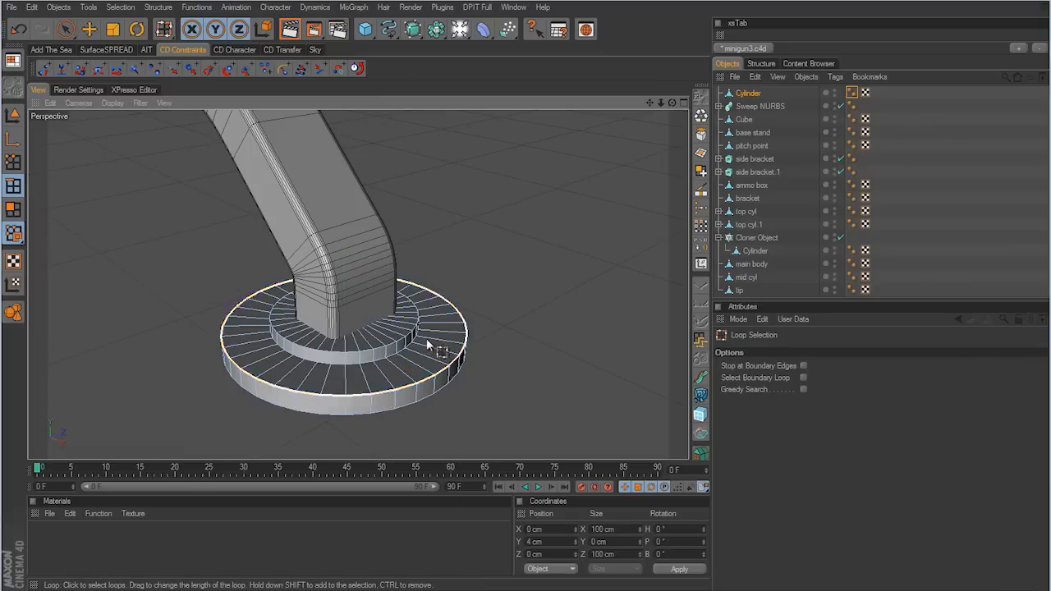
pyautogui.rightClick(604, 329)
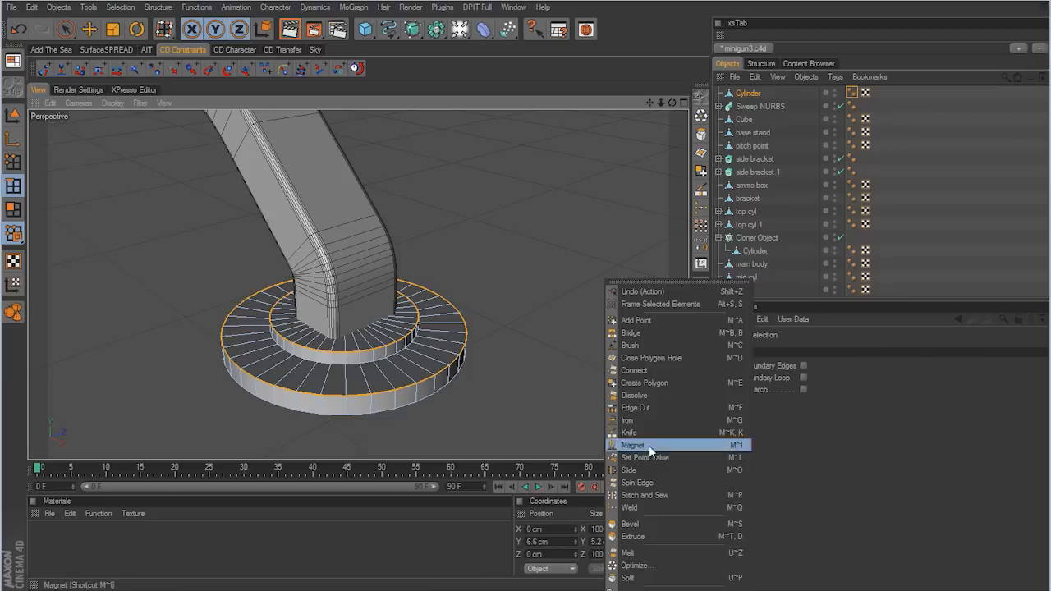
pyautogui.click(637, 522)
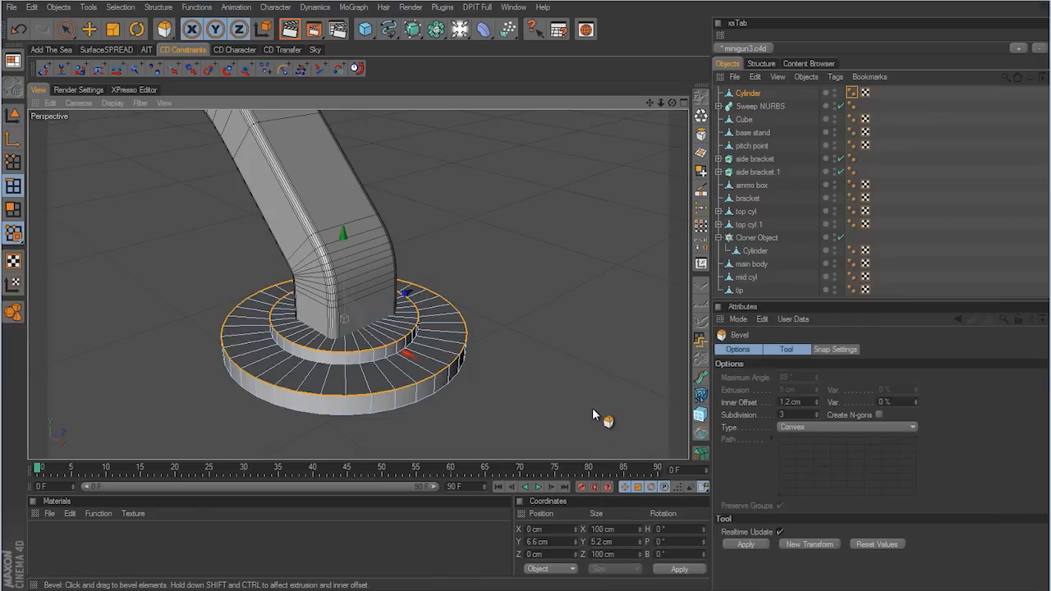
pyautogui.moveTo(592, 407); pyautogui.dragTo(525, 303)
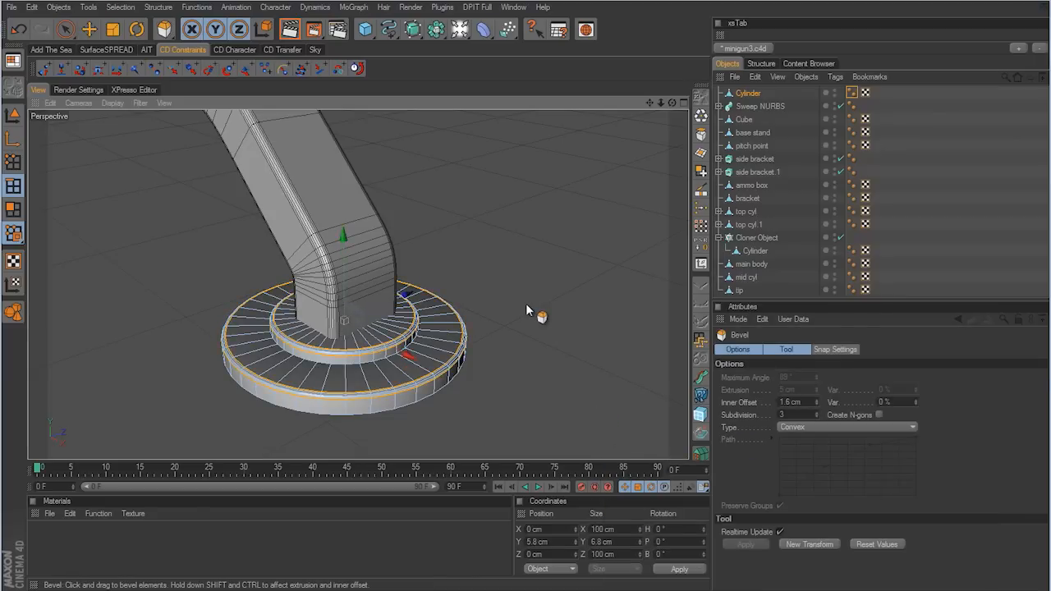
# Step: Return to model mode and rename the cylinder as "foot pad"
pyautogui.click(14, 115)
pyautogui.press('e')
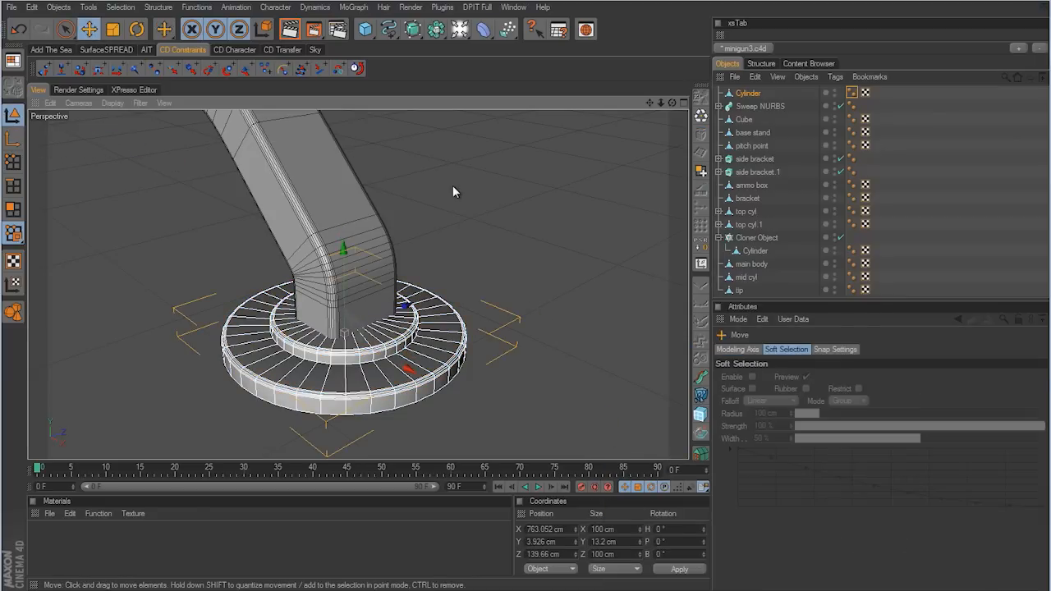
pyautogui.click(452, 184)
pyautogui.scroll(-5, 526, 305)
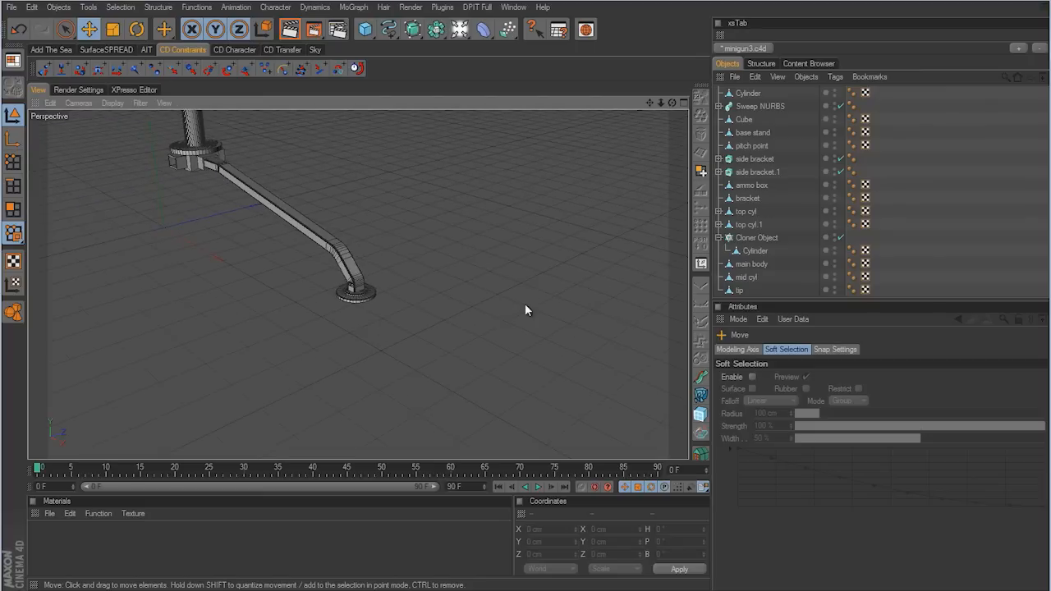
pyautogui.click(747, 93)
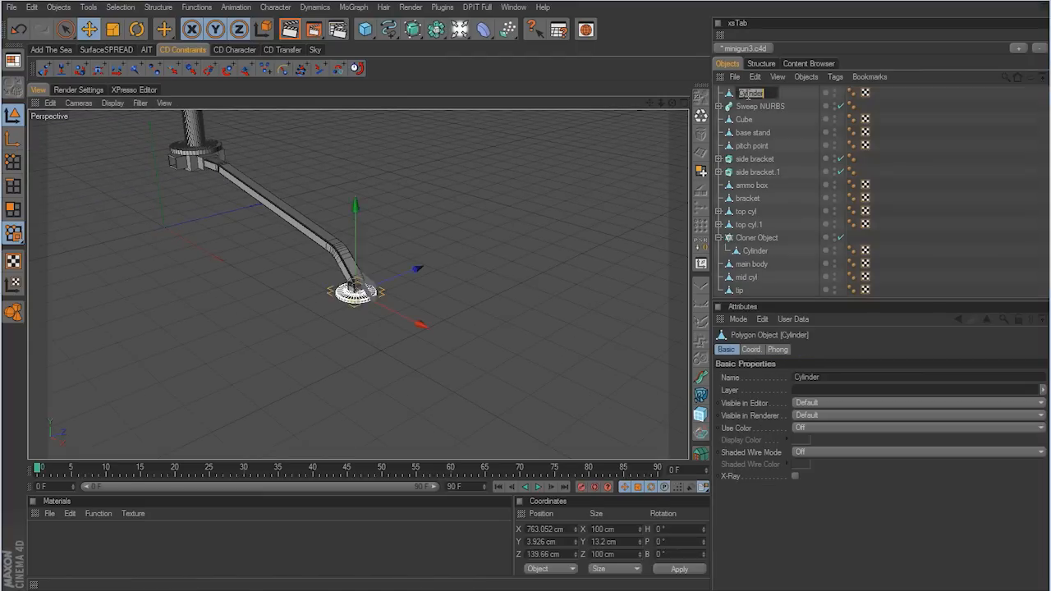
pyautogui.write('foo')
pyautogui.write('t pad')
pyautogui.press('Return')
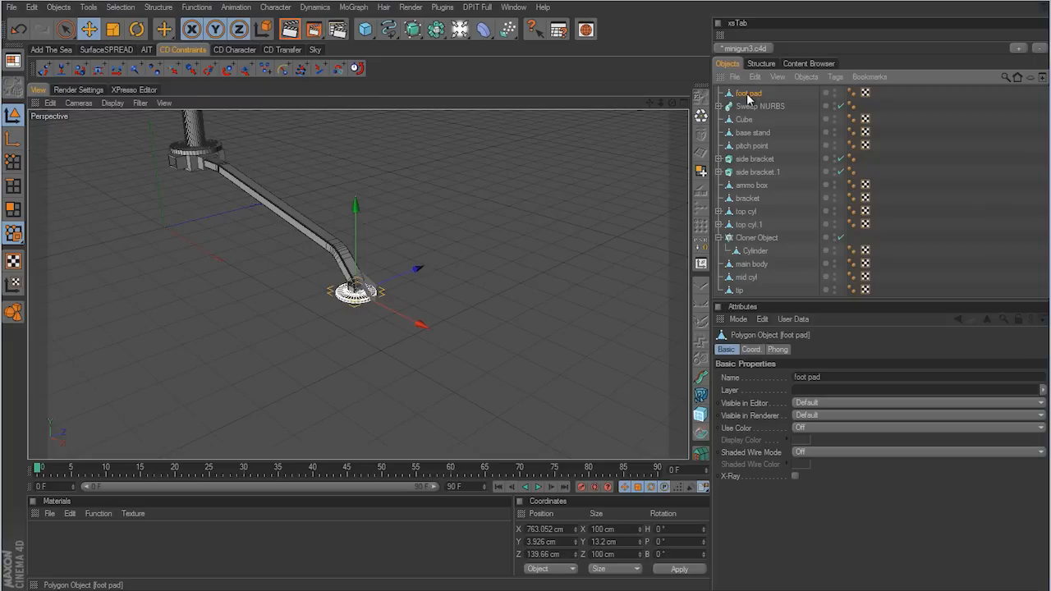
# Step: Try nesting the foot pad under the leg's Sweep NURBS, and move it back out above the collapsed Sweep NURBS
pyautogui.moveTo(747, 95); pyautogui.dragTo(747, 106)
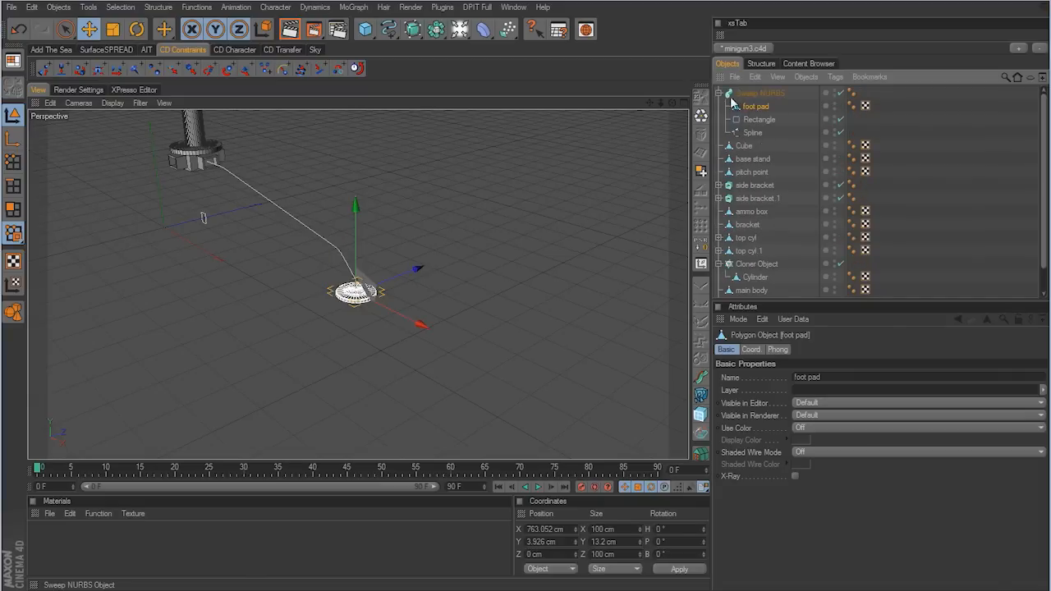
pyautogui.click(721, 95)
pyautogui.click(721, 94)
pyautogui.moveTo(756, 106); pyautogui.dragTo(758, 89)
pyautogui.click(720, 107)
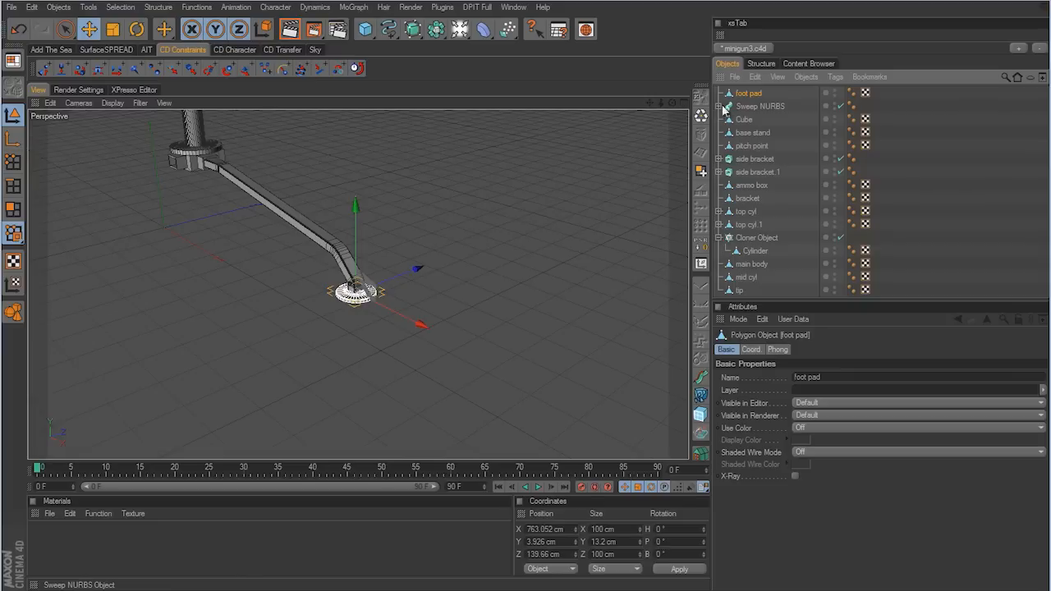
# Step: Group the Sweep NURBS and the foot pad under a new null object named "Leg", and collapse the group
pyautogui.click(752, 107)
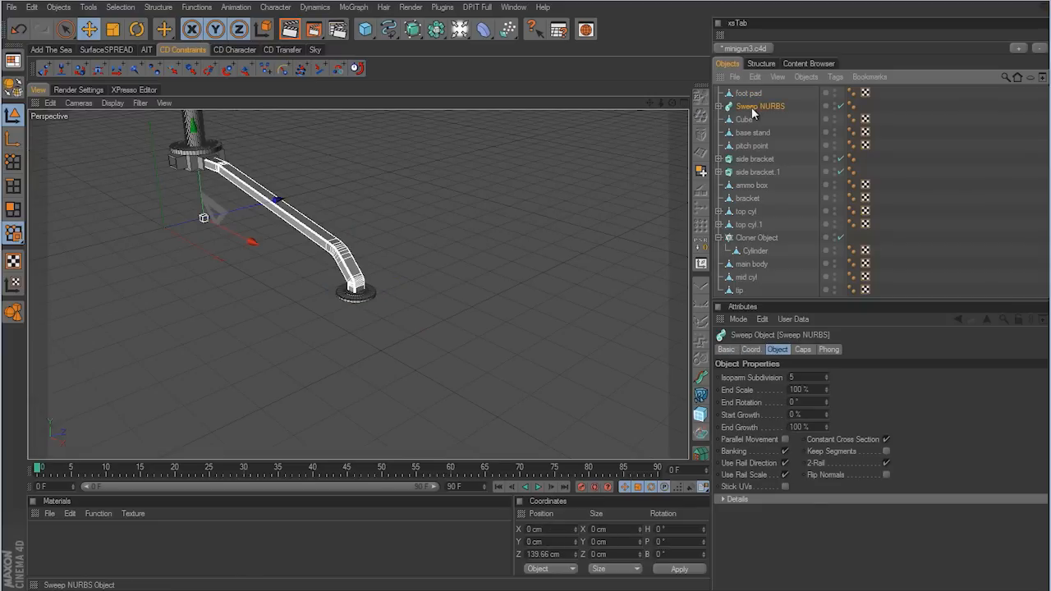
pyautogui.click(58, 7)
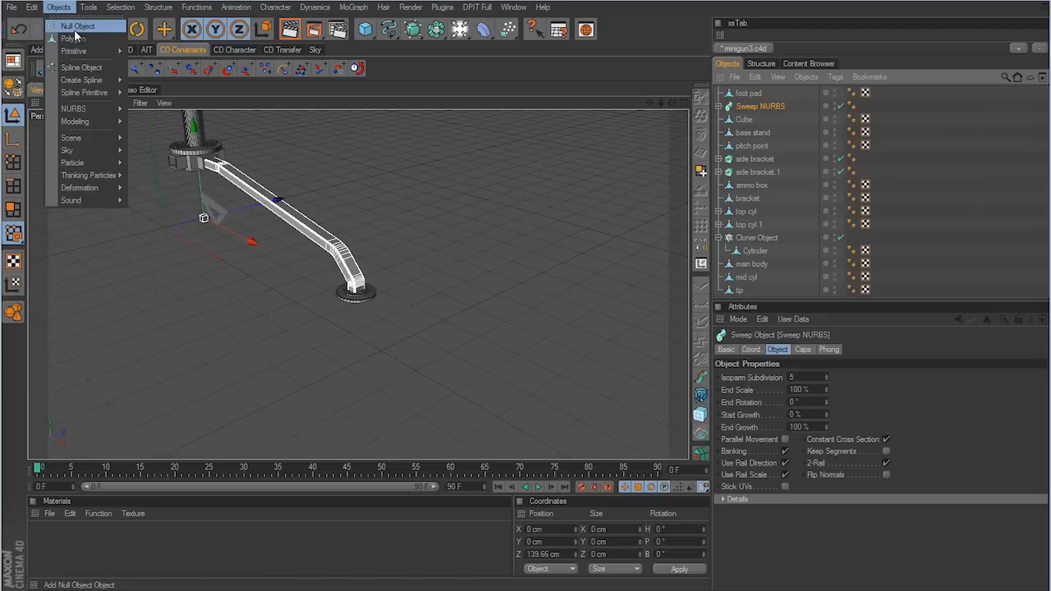
pyautogui.keyDown('alt'); pyautogui.click(75, 30); pyautogui.keyUp('alt')
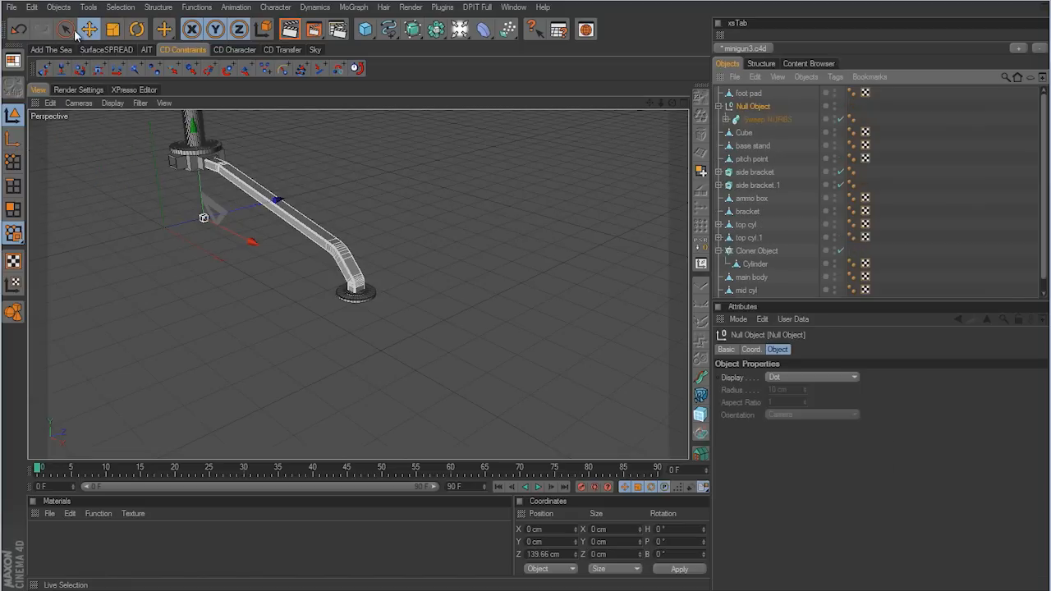
pyautogui.doubleClick(751, 106)
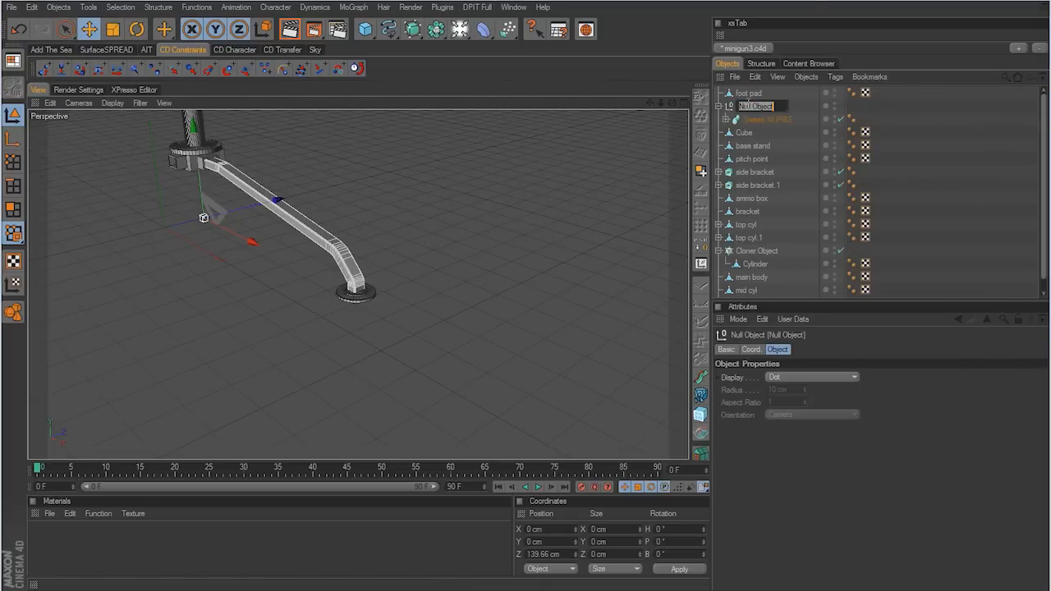
pyautogui.write('Leg')
pyautogui.press('Return')
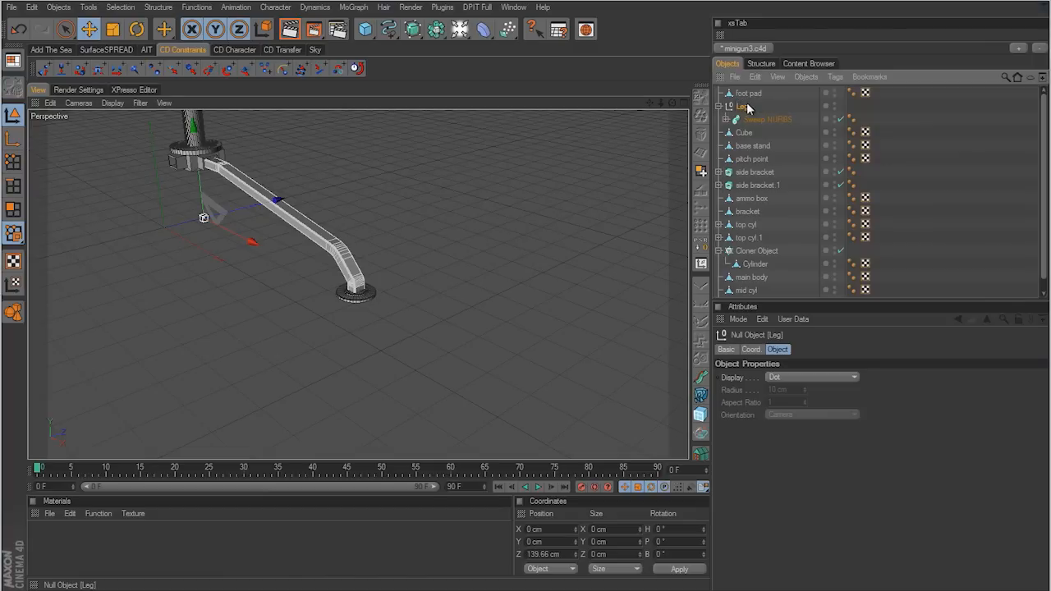
pyautogui.moveTo(748, 93); pyautogui.dragTo(743, 113)
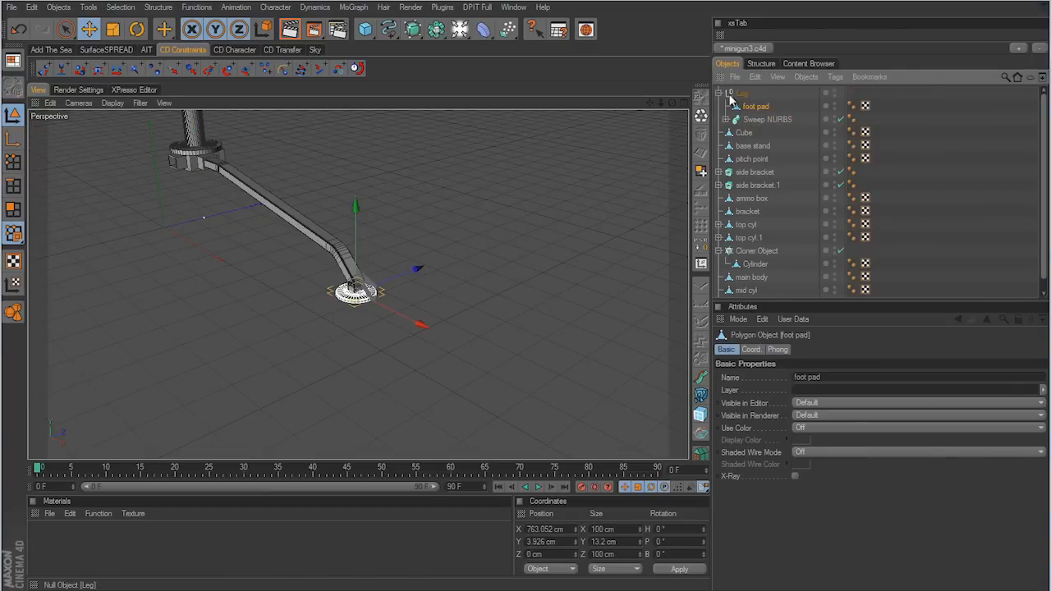
pyautogui.click(719, 94)
# Step: Try a second leg by duplicating the Leg null and setting the copy's heading rotation to 93°
pyautogui.click(744, 93)
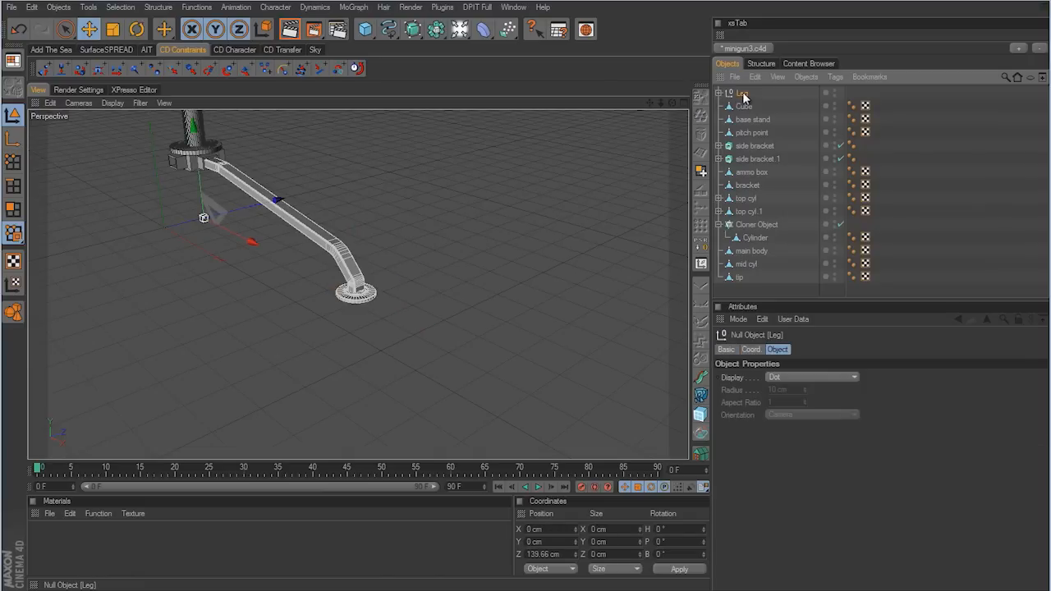
pyautogui.keyDown('ctrl'); pyautogui.moveTo(743, 94); pyautogui.dragTo(743, 102); pyautogui.keyUp('ctrl')
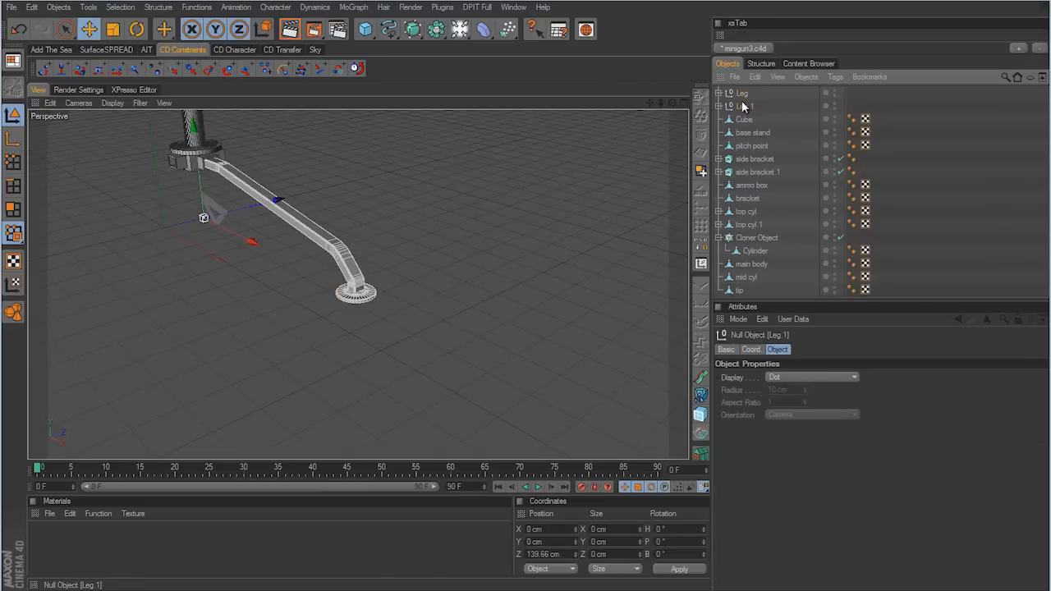
pyautogui.click(752, 349)
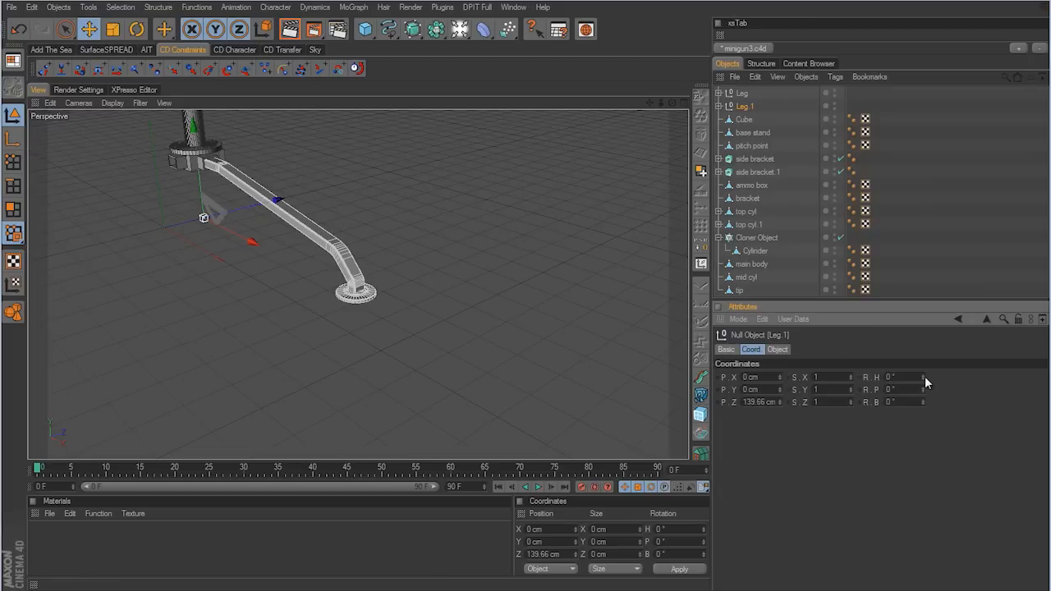
pyautogui.moveTo(925, 376); pyautogui.dragTo(924, 379)
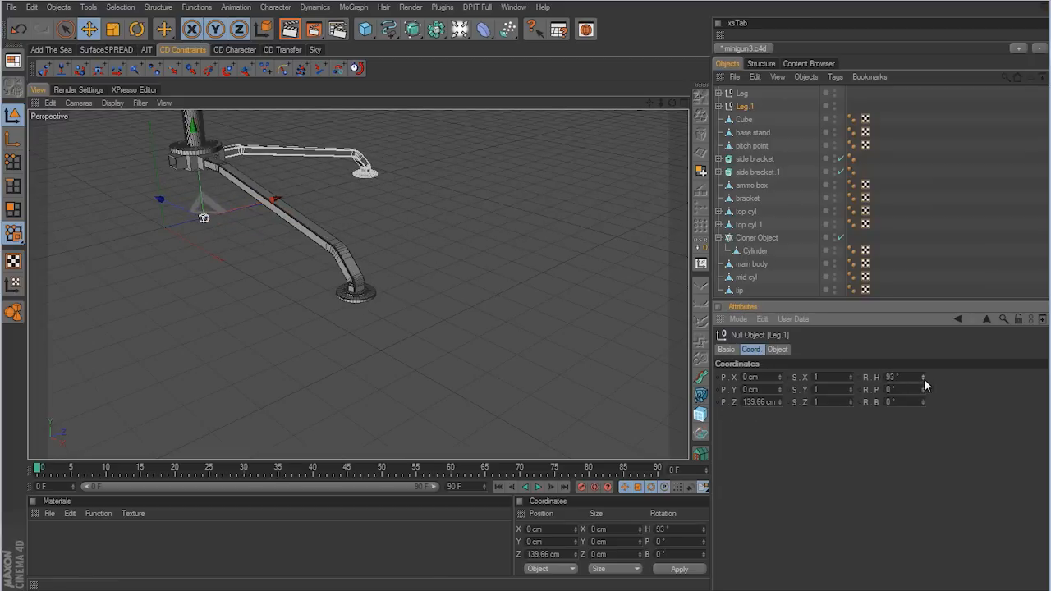
pyautogui.click(568, 252)
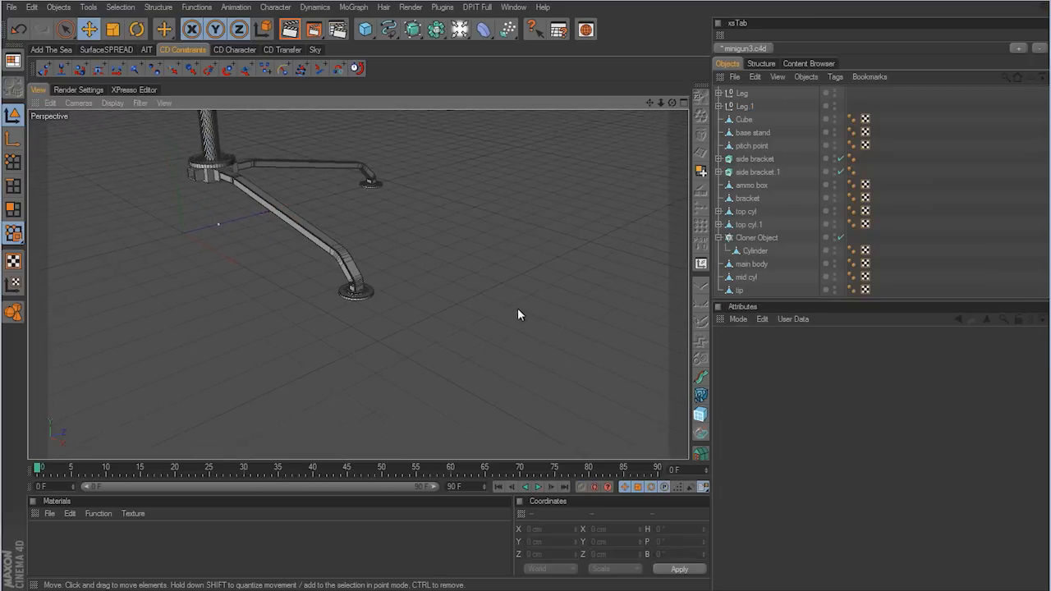
# Step: Delete the rotated duplicate of the leg, keeping only the original Leg null
pyautogui.keyDown('alt'); pyautogui.moveTo(517, 310); pyautogui.dragTo(523, 230); pyautogui.keyUp('alt')
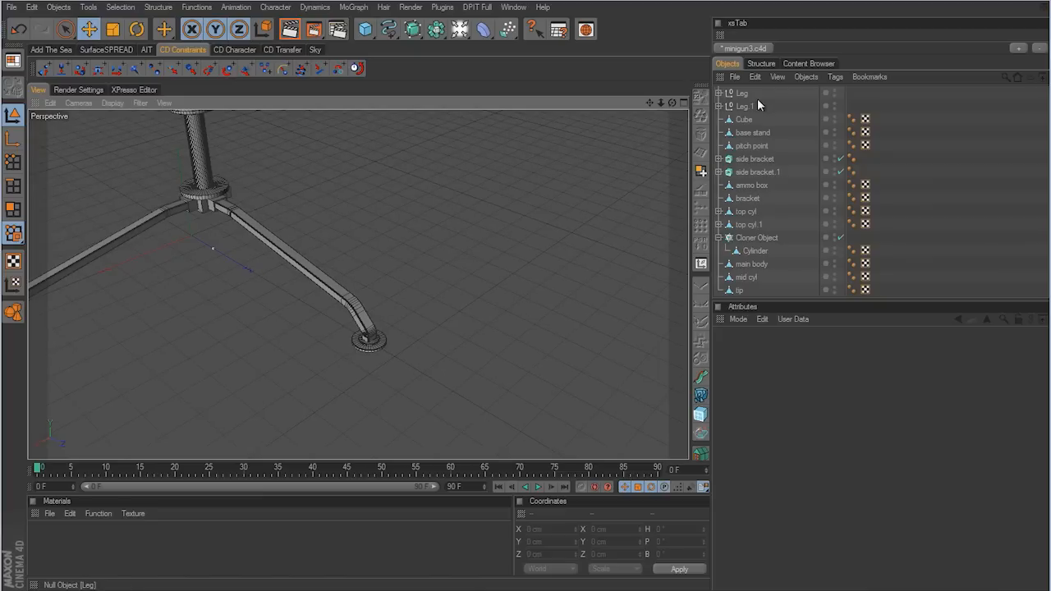
pyautogui.keyDown('alt'); pyautogui.moveTo(495, 271); pyautogui.dragTo(527, 305); pyautogui.keyUp('alt')
pyautogui.moveTo(526, 304)
pyautogui.keyDown('alt'); pyautogui.mouseDown(button='right')
pyautogui.moveTo(475, 308)
pyautogui.moveTo(526, 305)
pyautogui.mouseUp(button='right'); pyautogui.keyUp('alt')
pyautogui.keyDown('alt'); pyautogui.moveTo(525, 305); pyautogui.dragTo(530, 304); pyautogui.keyUp('alt')
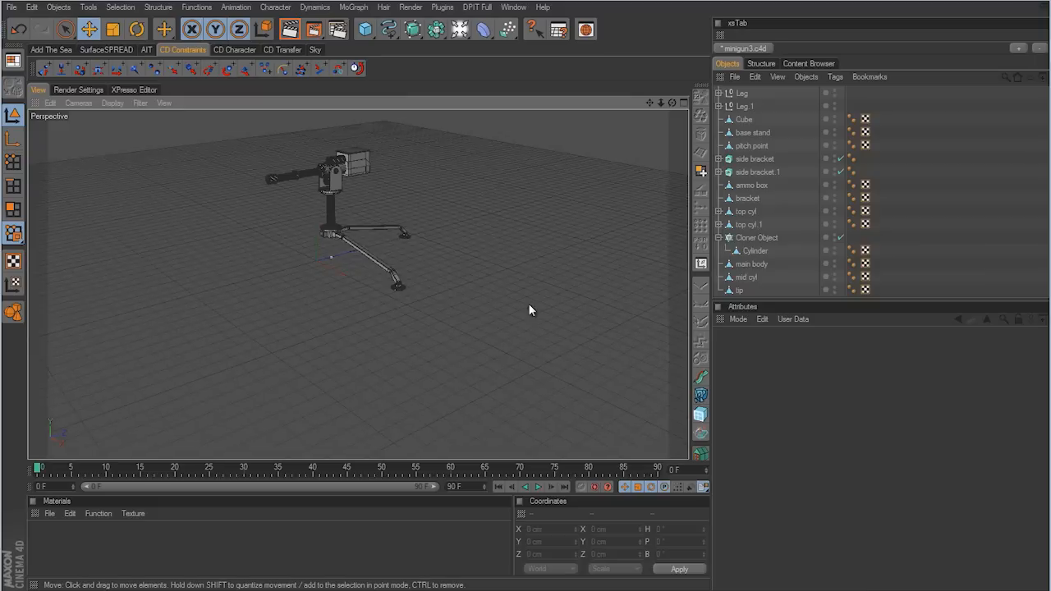
pyautogui.keyDown('alt'); pyautogui.moveTo(530, 305); pyautogui.dragTo(526, 304, button='right'); pyautogui.keyUp('alt')
pyautogui.keyDown('alt'); pyautogui.moveTo(526, 304); pyautogui.dragTo(527, 343, button='middle'); pyautogui.keyUp('alt')
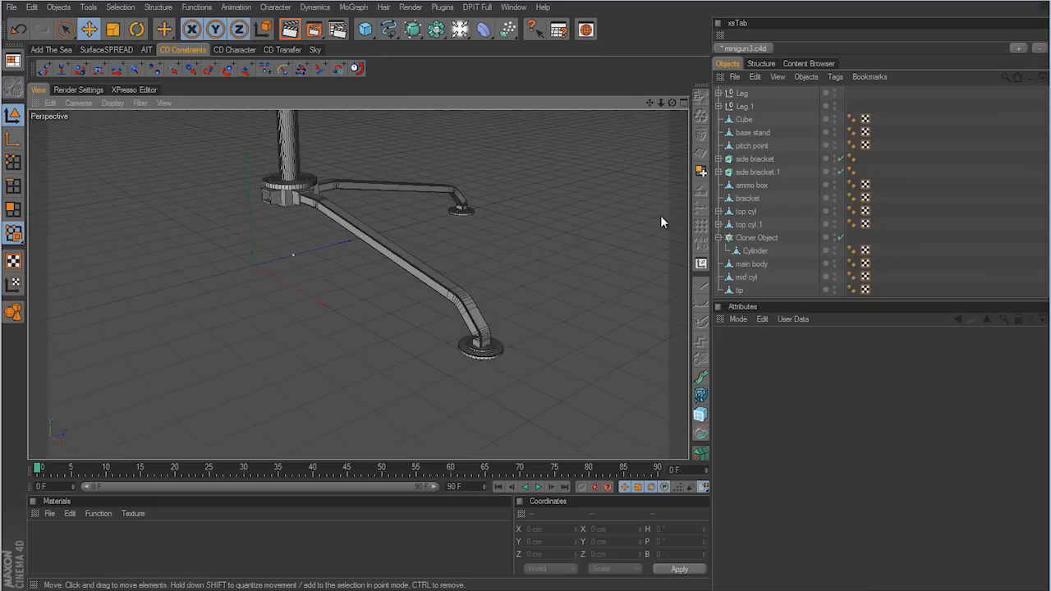
pyautogui.click(743, 107)
pyautogui.press('Delete')
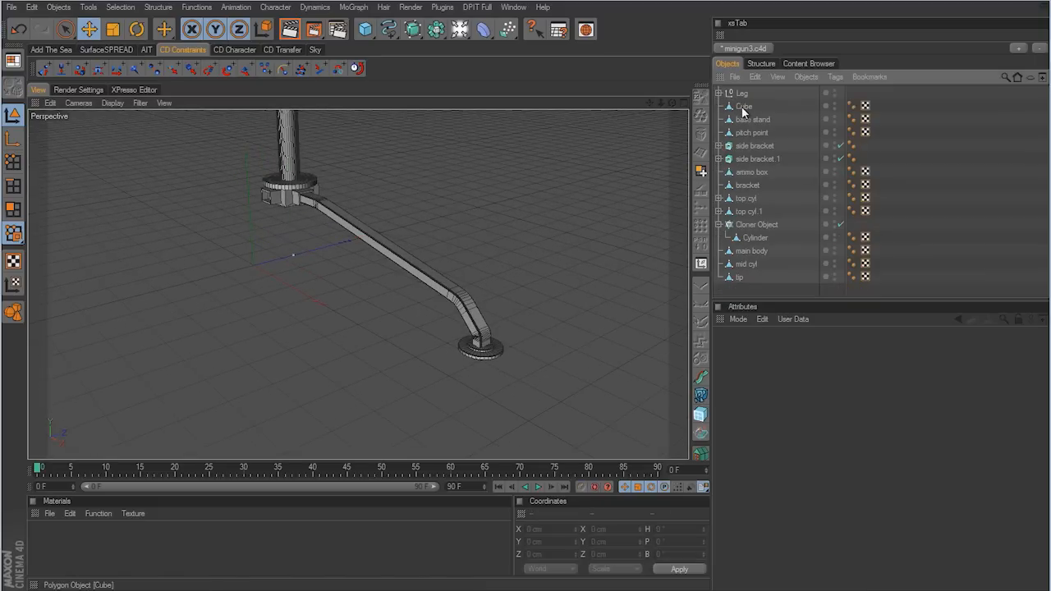